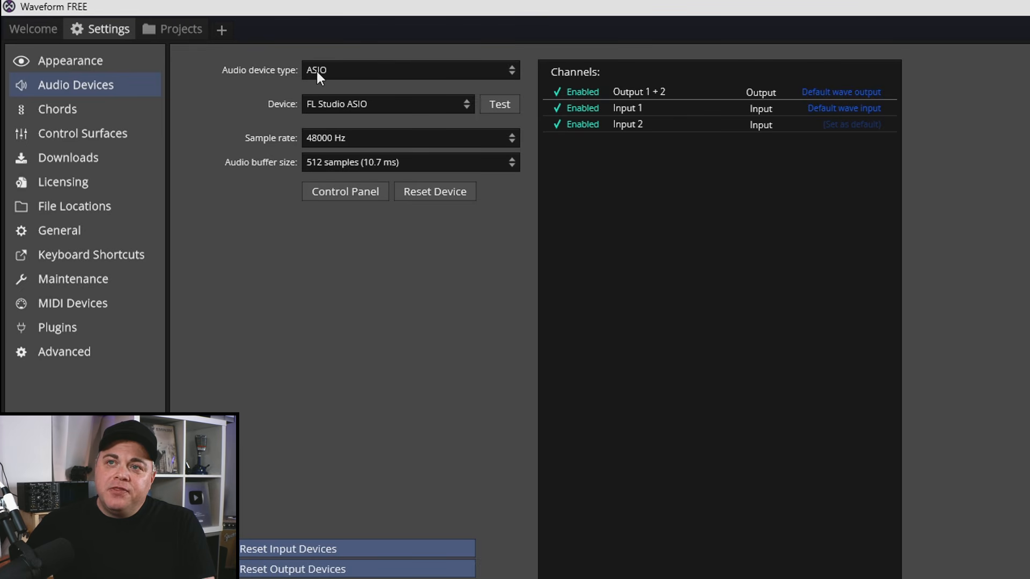
Step: Select Avid MBOX Studio as the ASIO audio device and set the audio buffer size to 32 samples
left_click(393, 74)
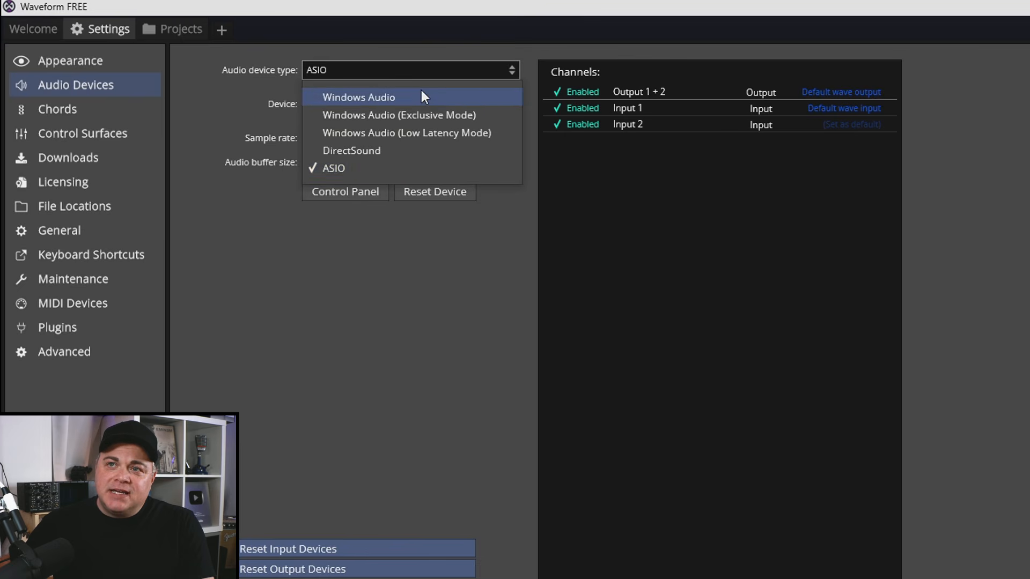
left_click(247, 69)
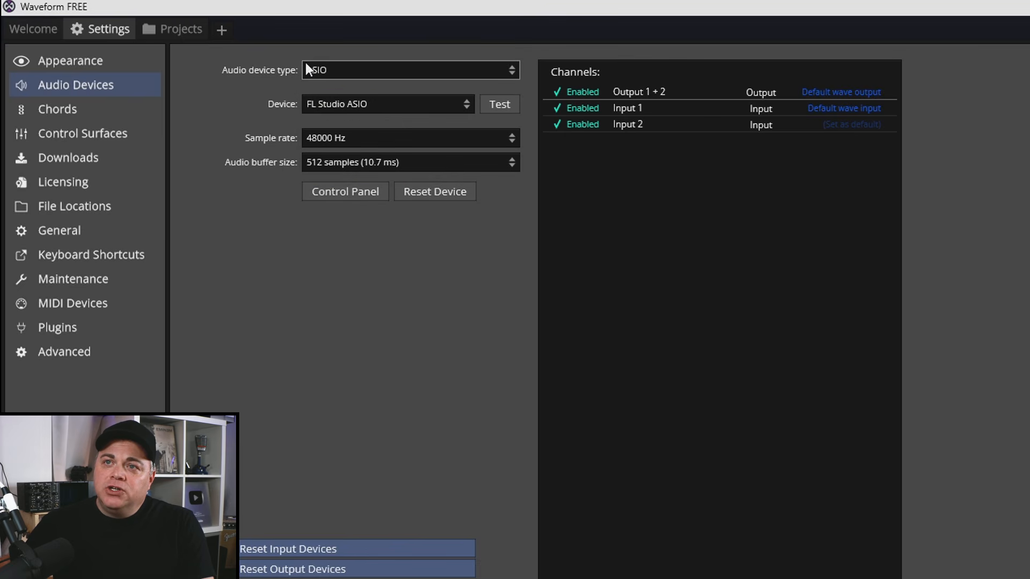
left_click(342, 68)
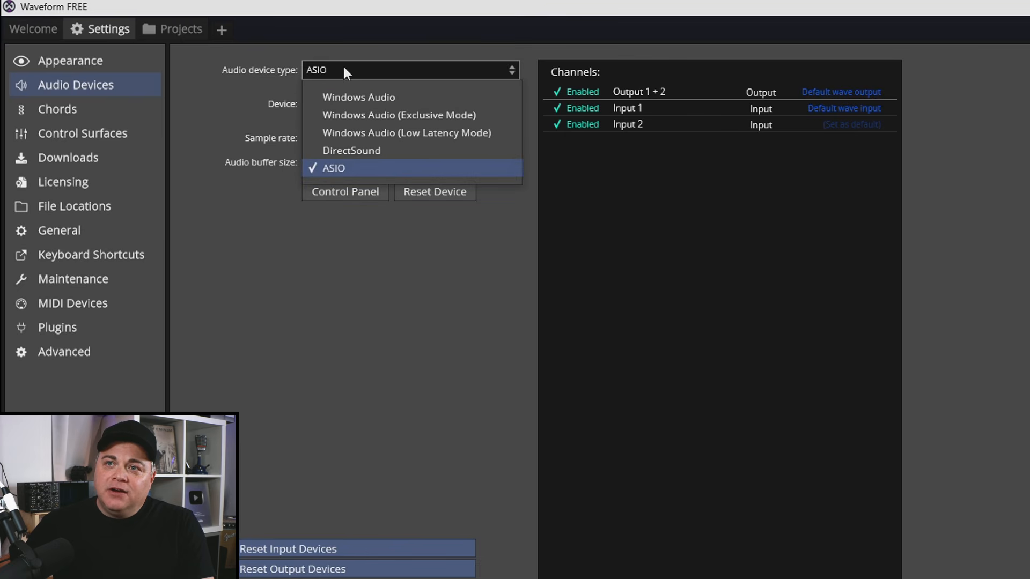
left_click(258, 68)
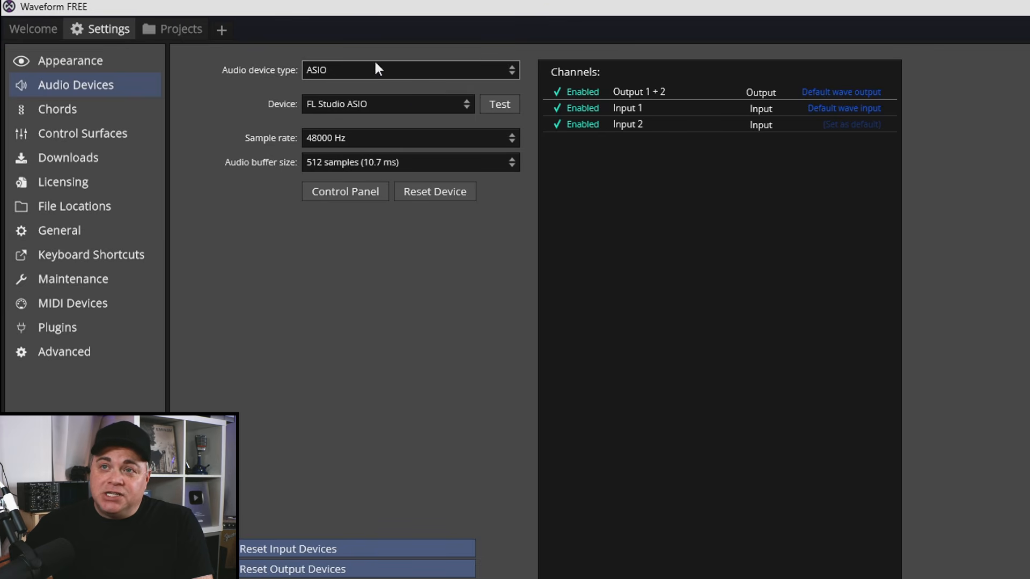
left_click(353, 105)
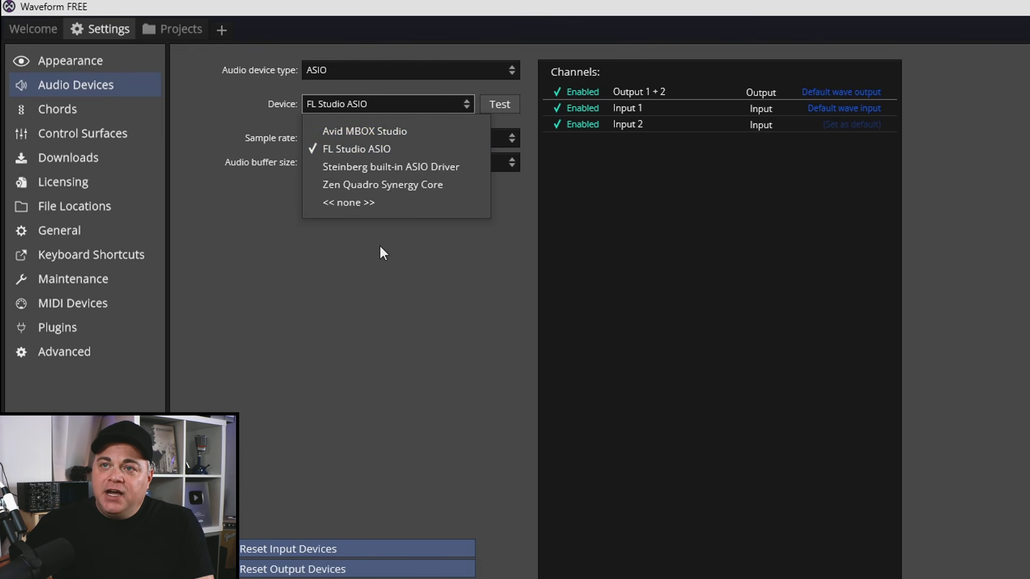
left_click(377, 134)
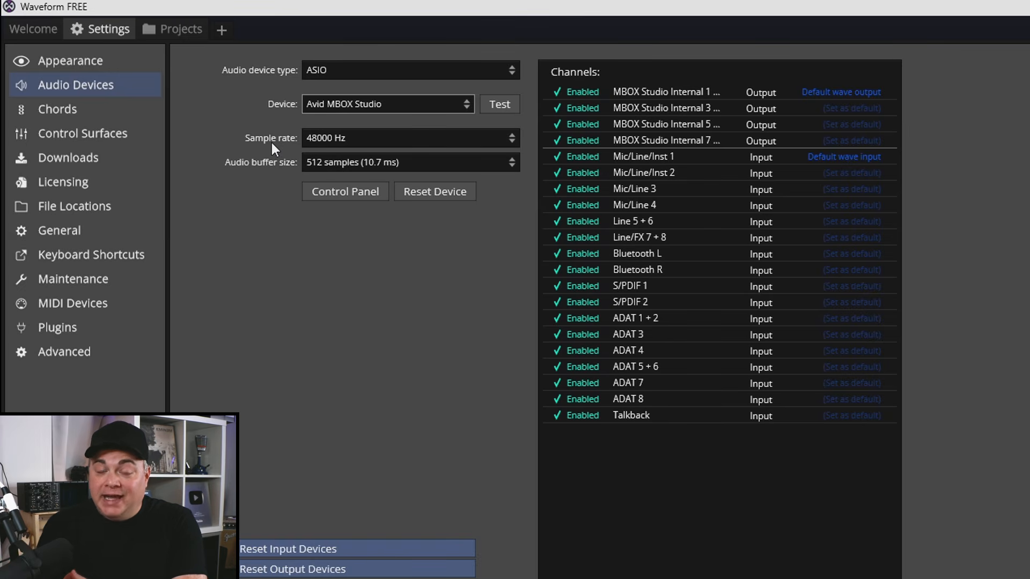
left_click(359, 157)
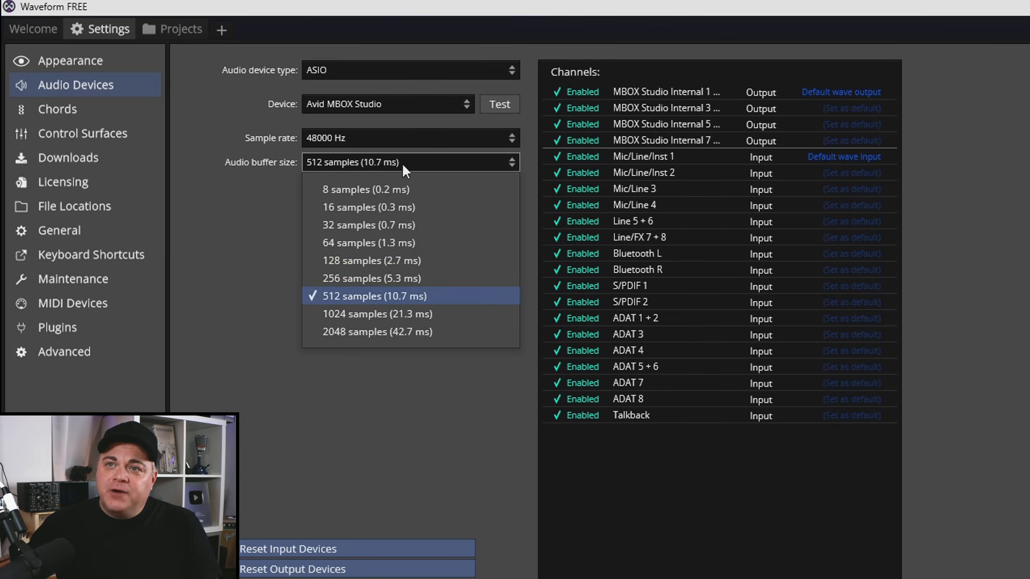
left_click(407, 223)
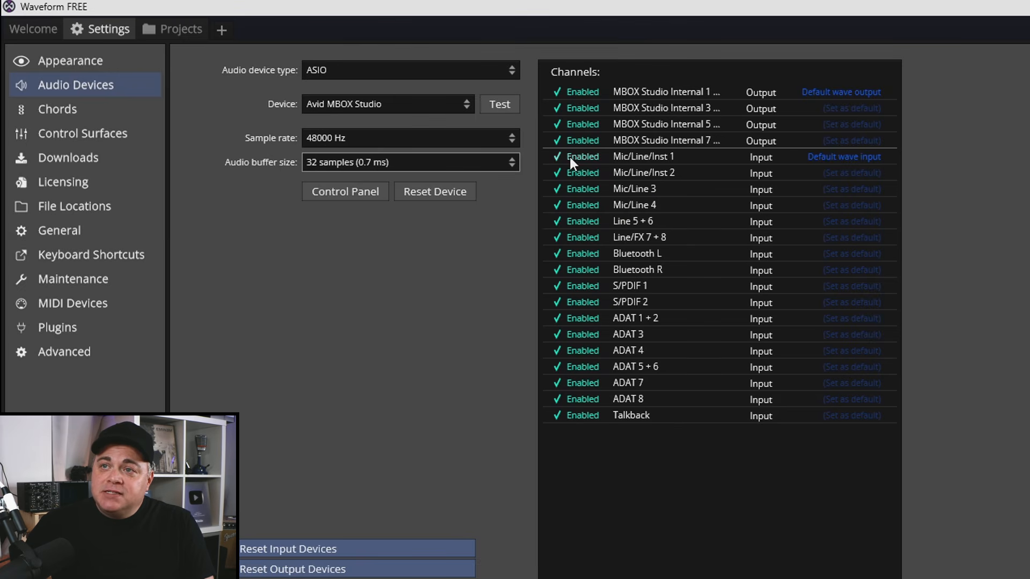
Step: Disable the Talkback input channel and enable it again
left_click(585, 415)
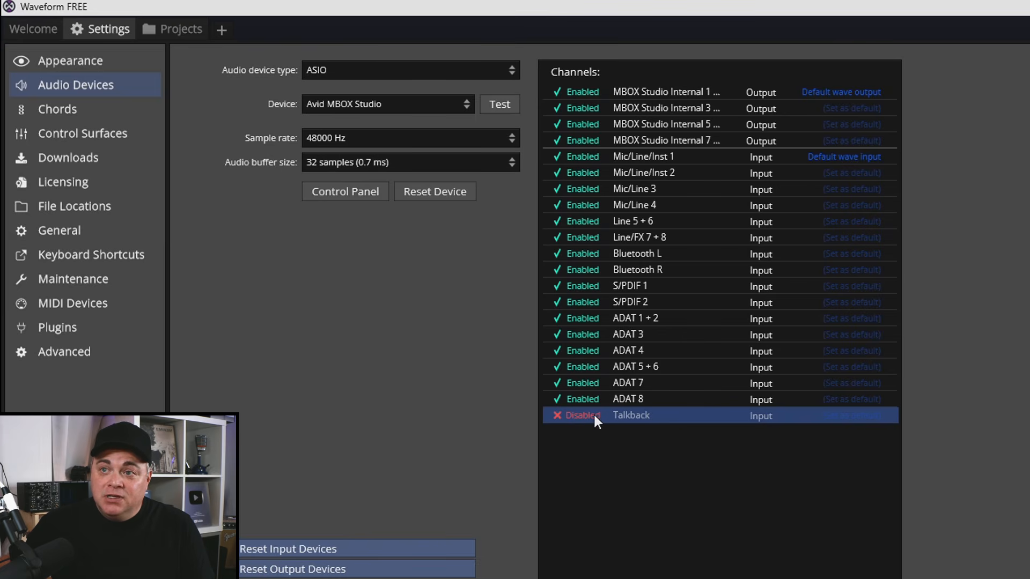
left_click(577, 415)
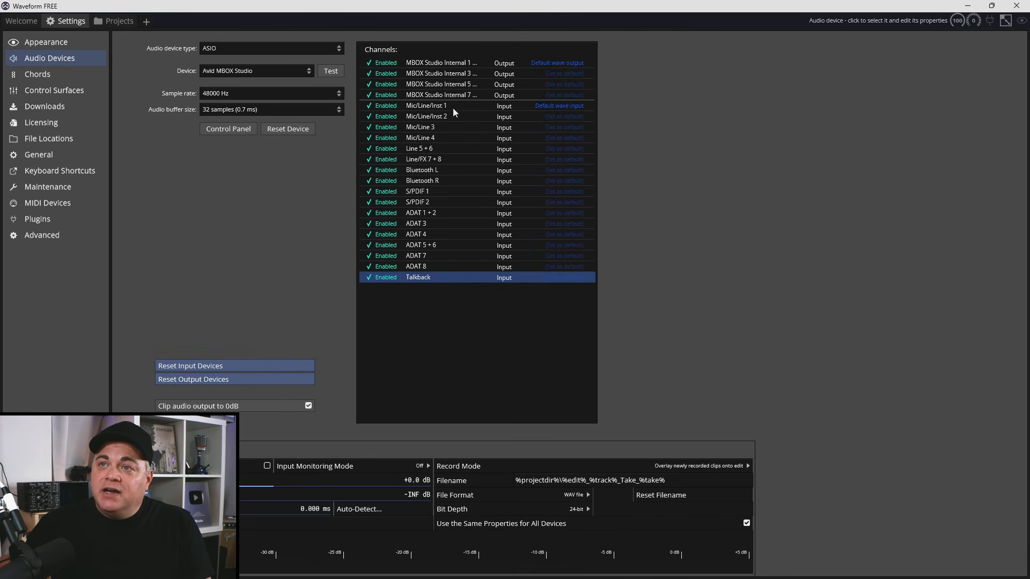
left_click(683, 157)
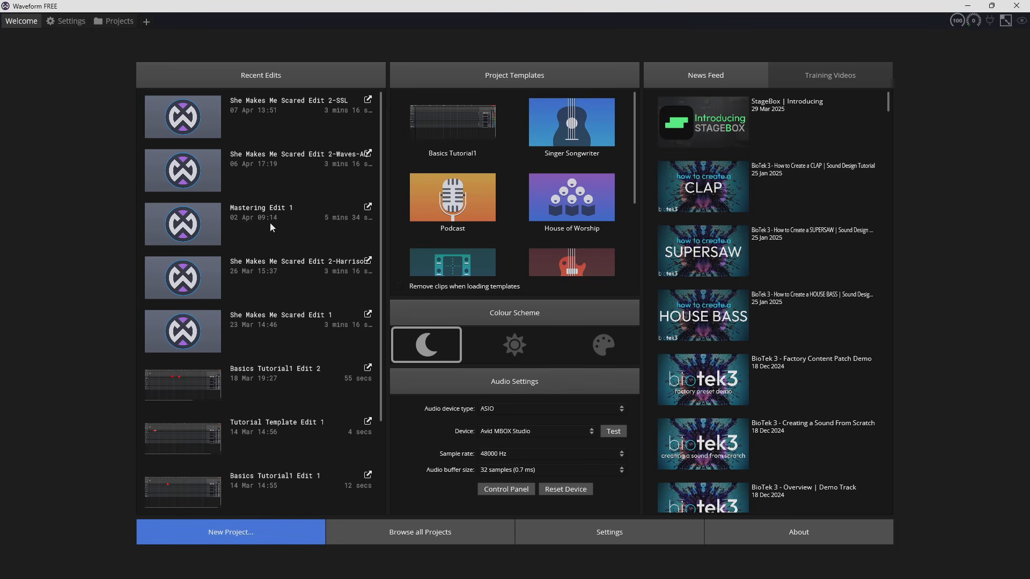
Step: Start a new project and name it Basics Tut1
left_click(257, 534)
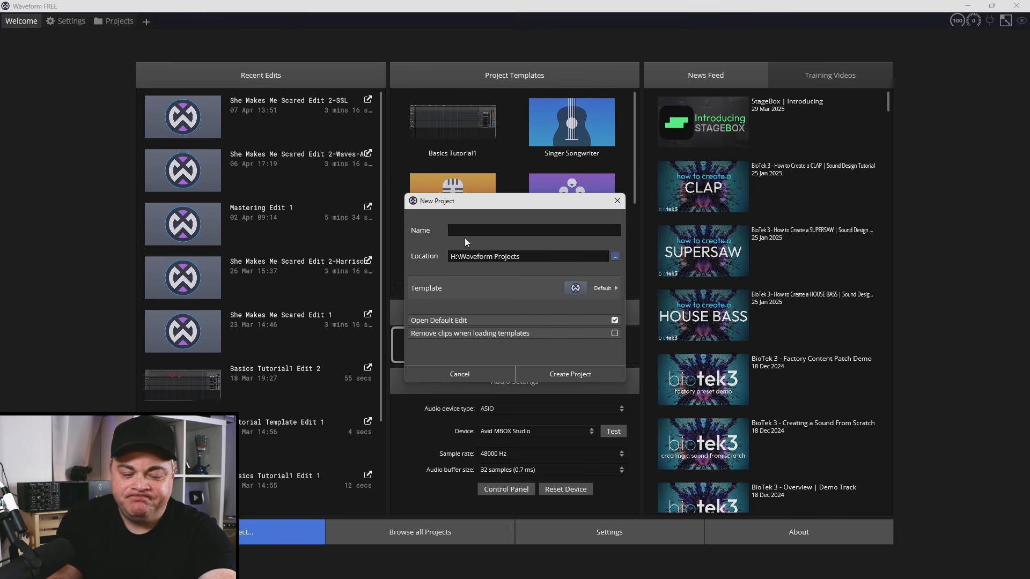
type("B")
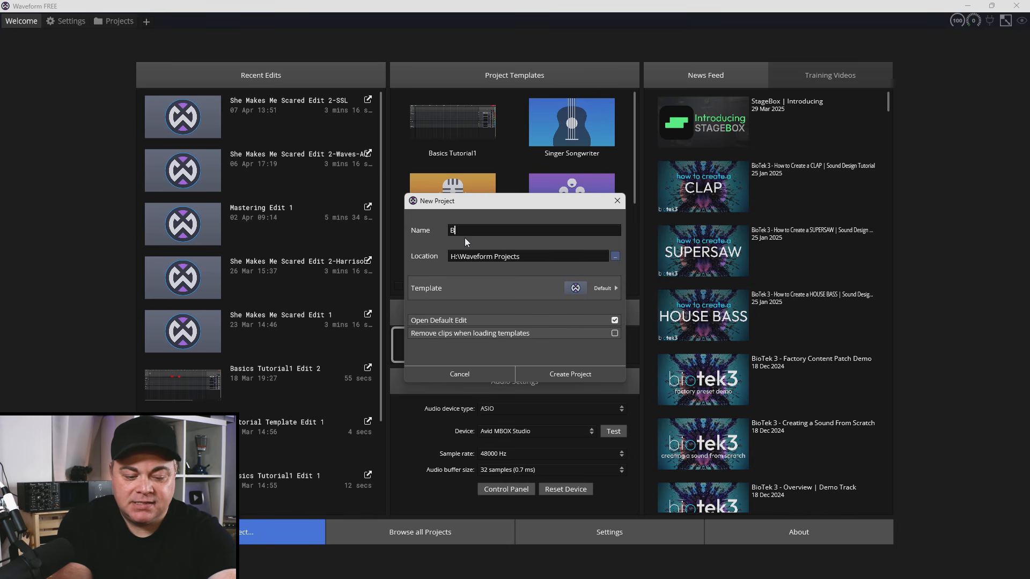
type("asics")
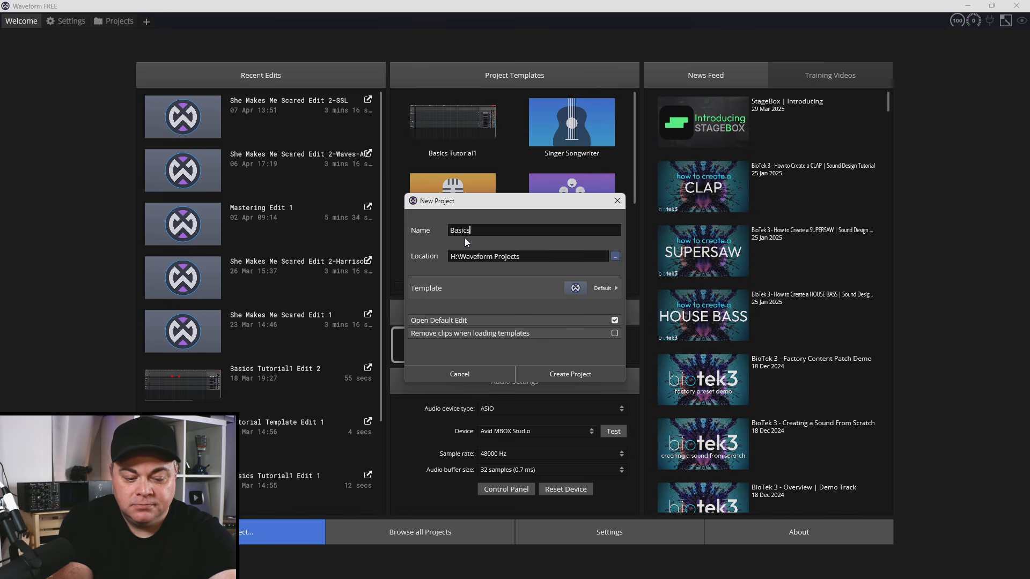
type(" Tut")
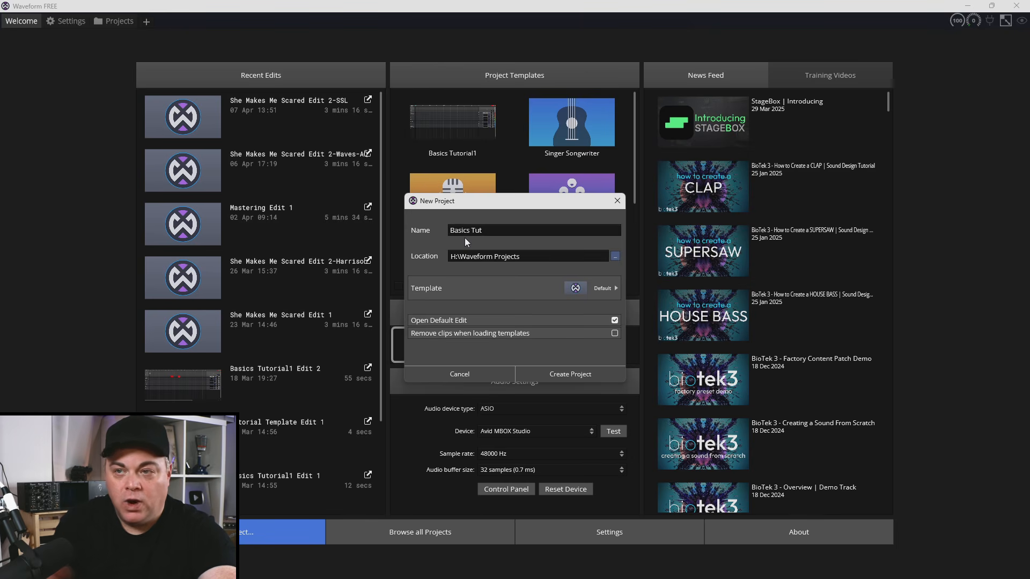
type("1")
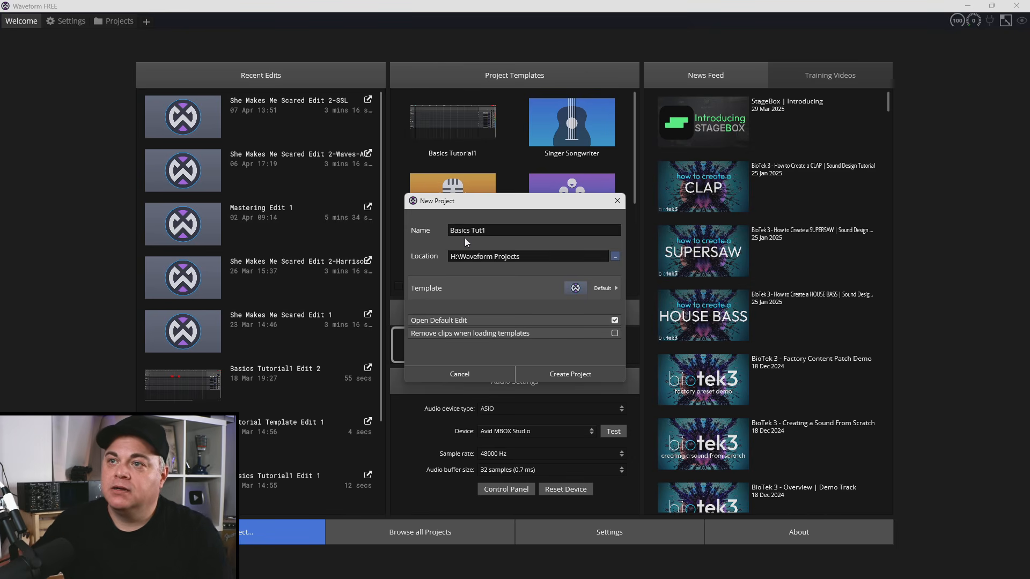
Step: Check the project's location and template choices, and create it in H:\Waveform Projects with the Default template
left_click(615, 256)
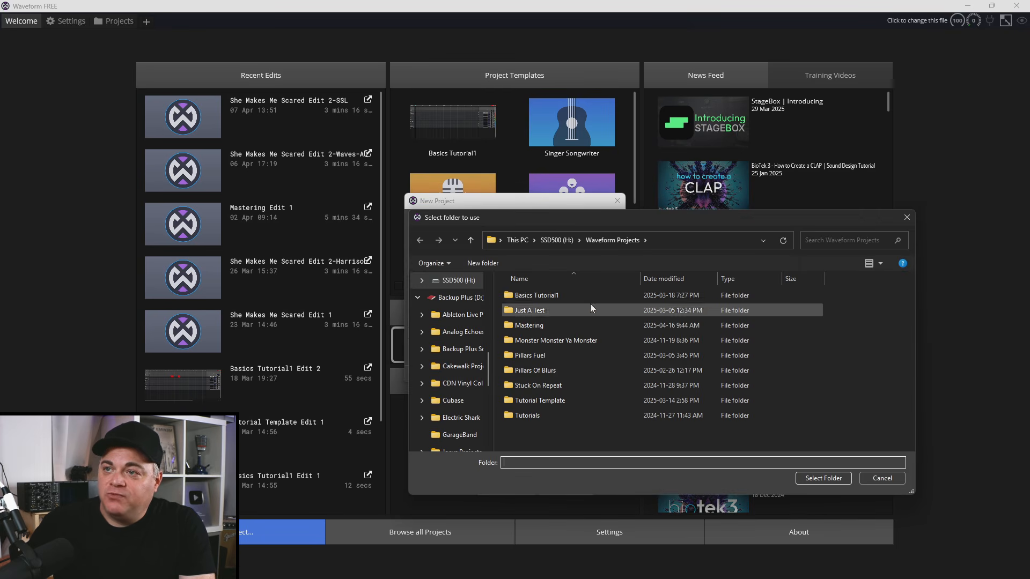
left_click(879, 479)
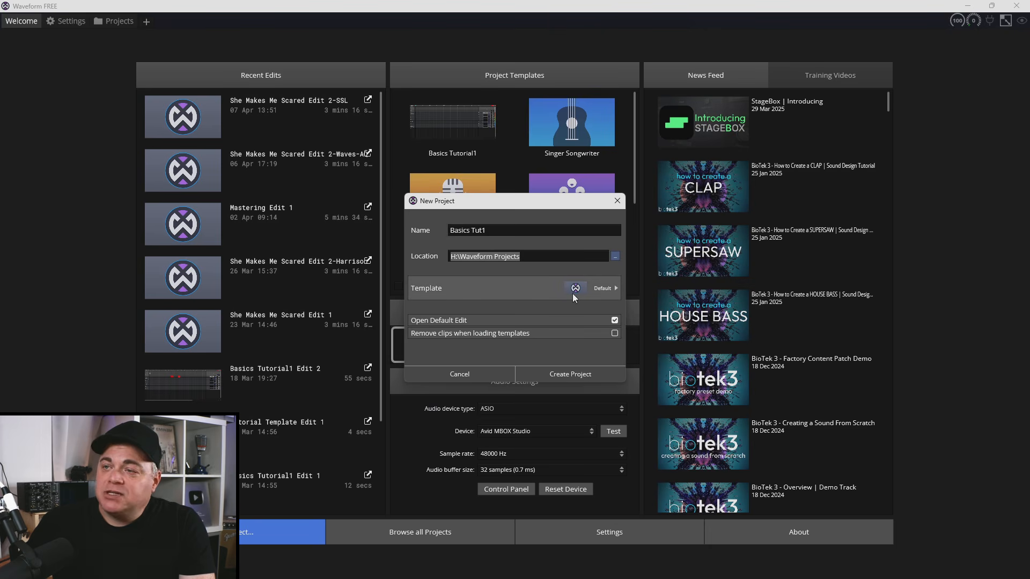
left_click(600, 288)
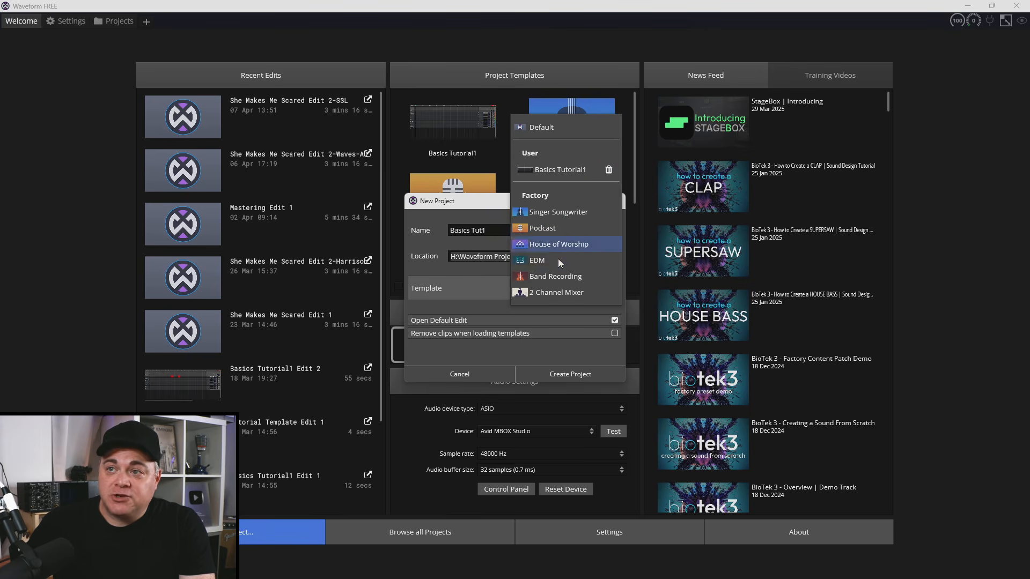
left_click(473, 201)
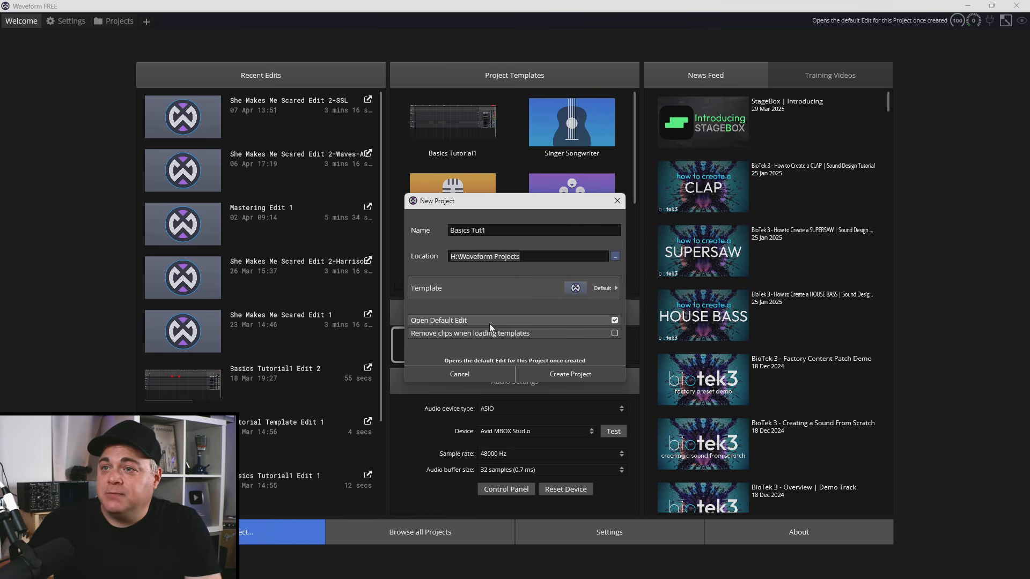
left_click(554, 375)
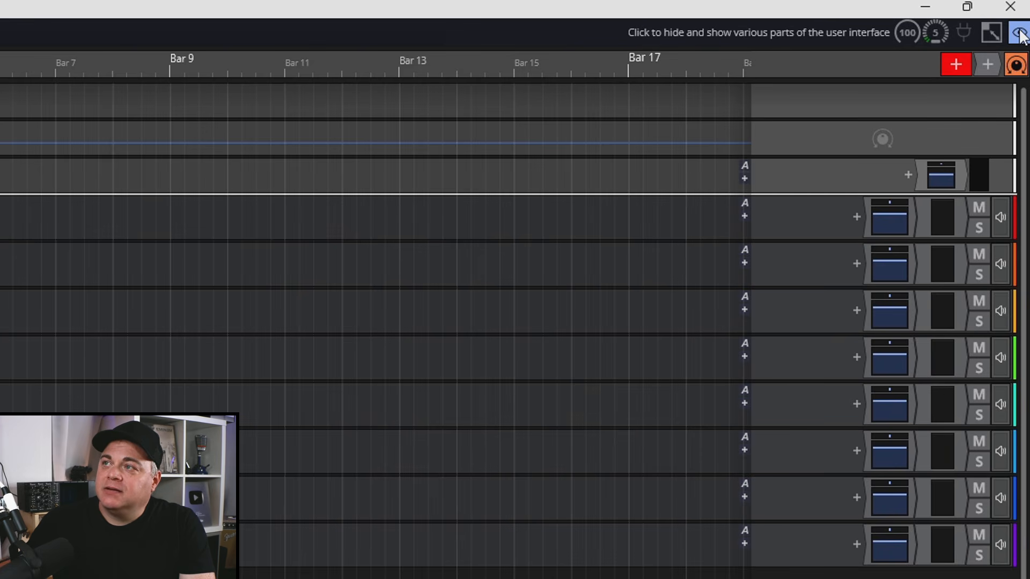
Step: Hide the browser sidebar in the interface layout and expand the menu, properties and transport area below the tracks
left_click(1019, 33)
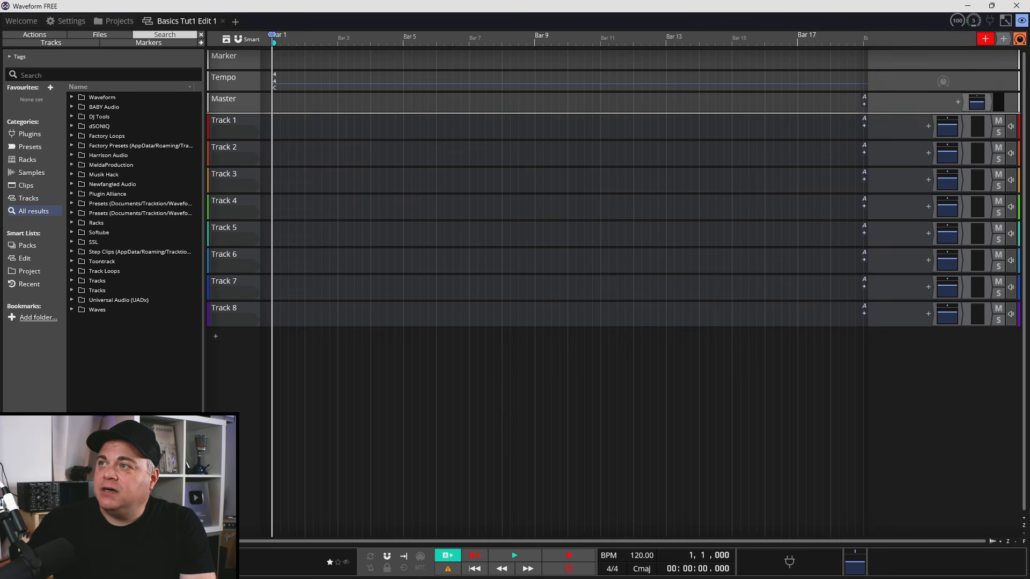
mouse_move(1022, 21)
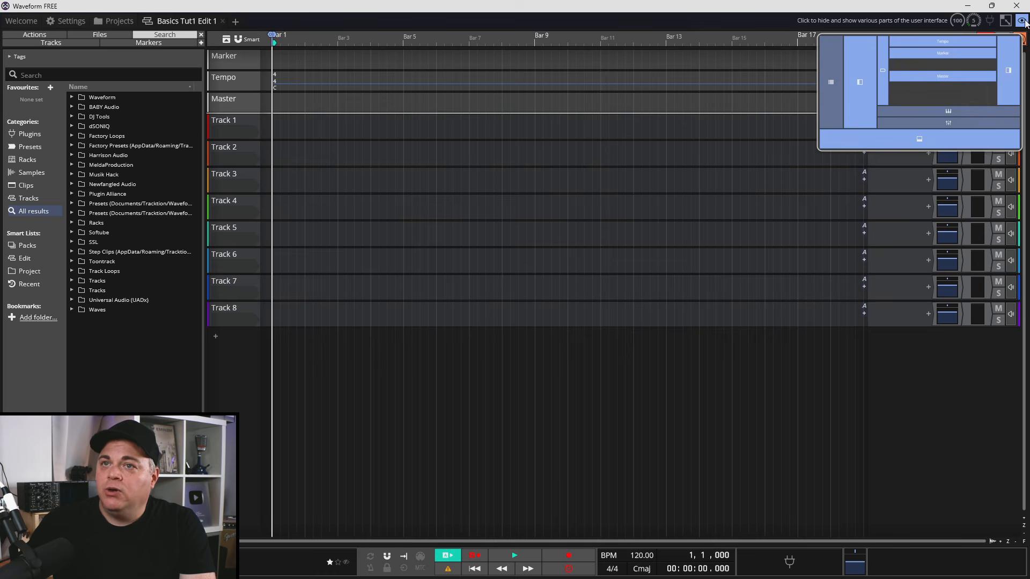
left_click(860, 82)
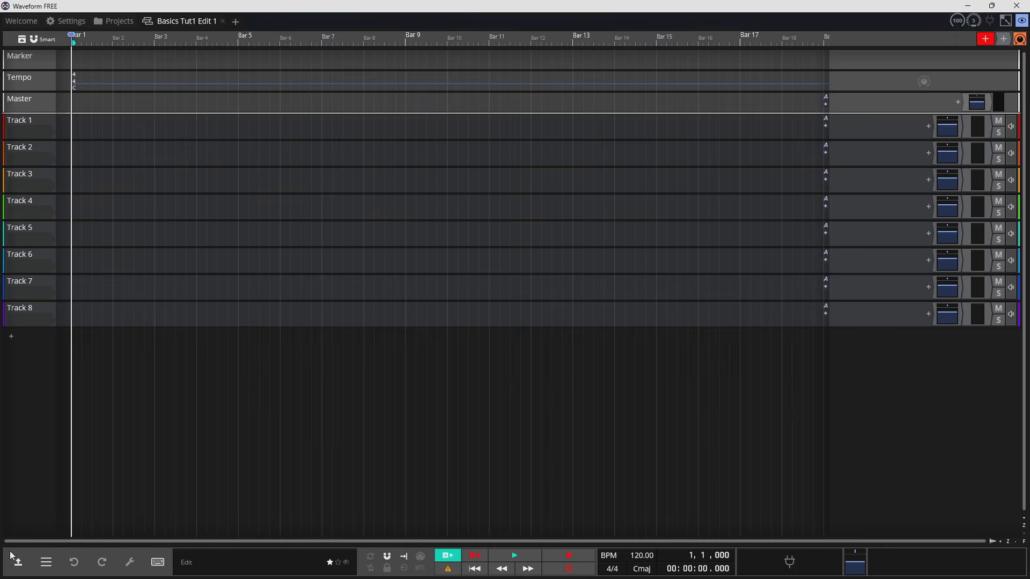
left_click(16, 563)
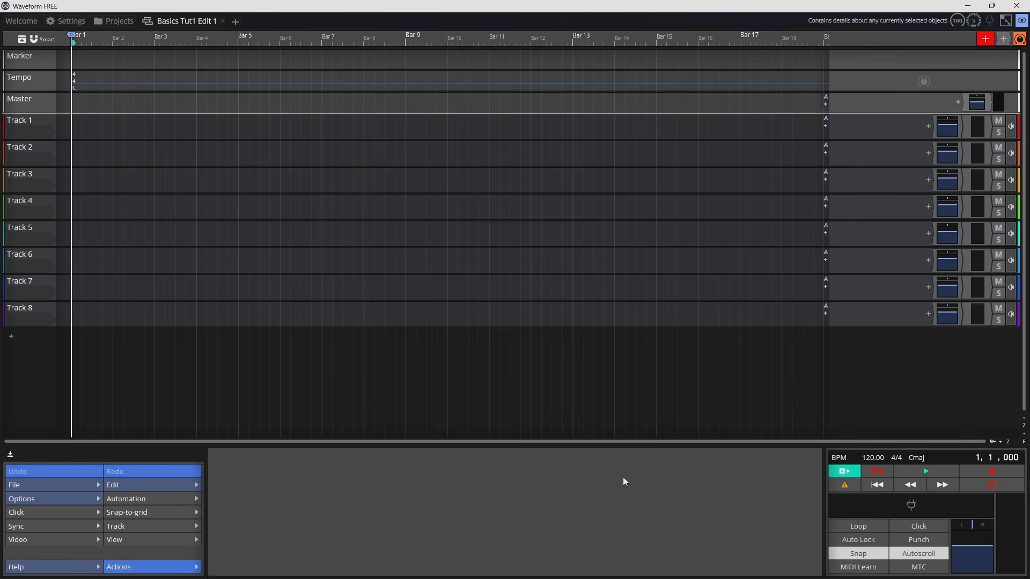
left_click(10, 455)
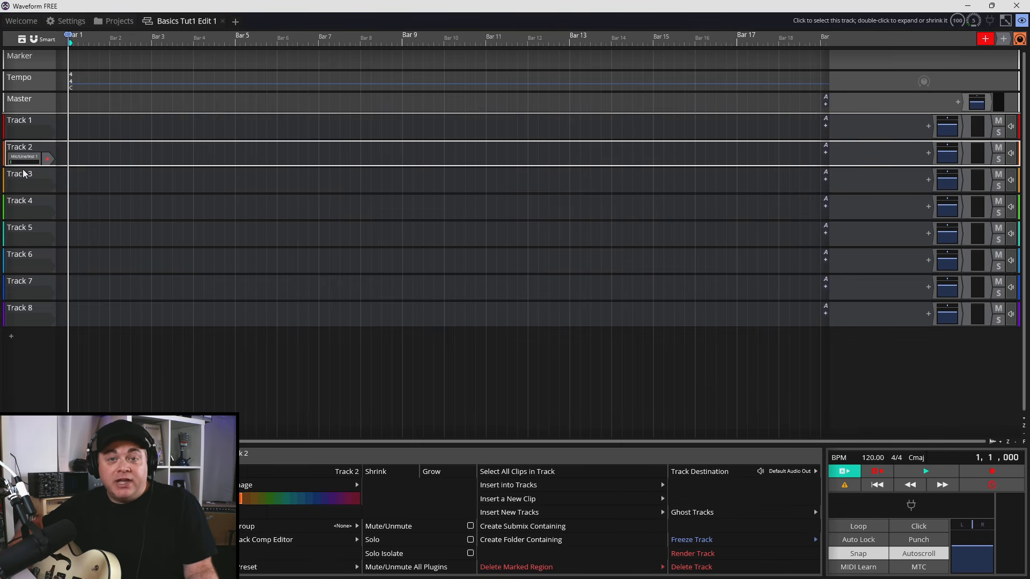
Step: Add one new track below Track 8
left_click(29, 125)
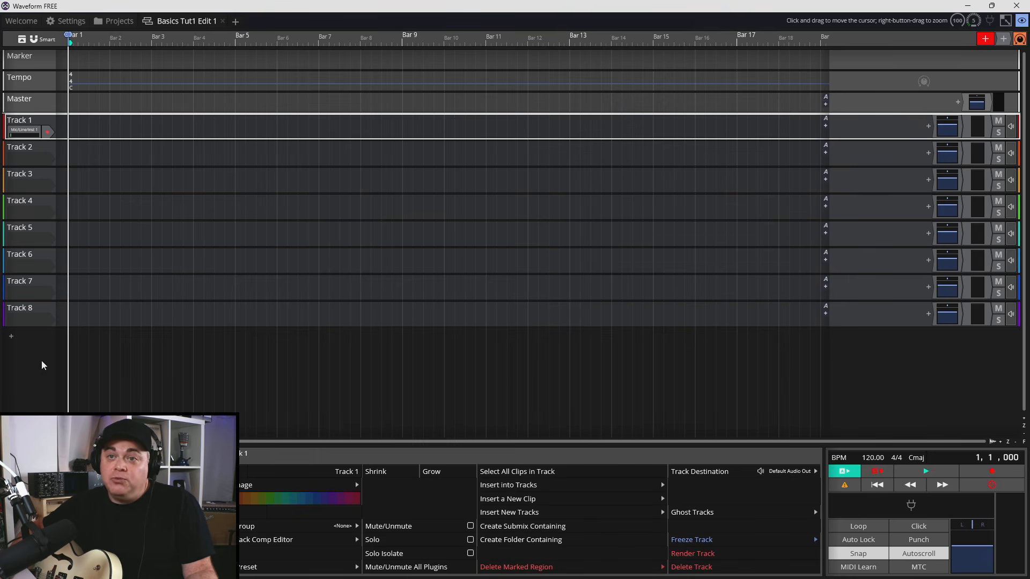
left_click(11, 337)
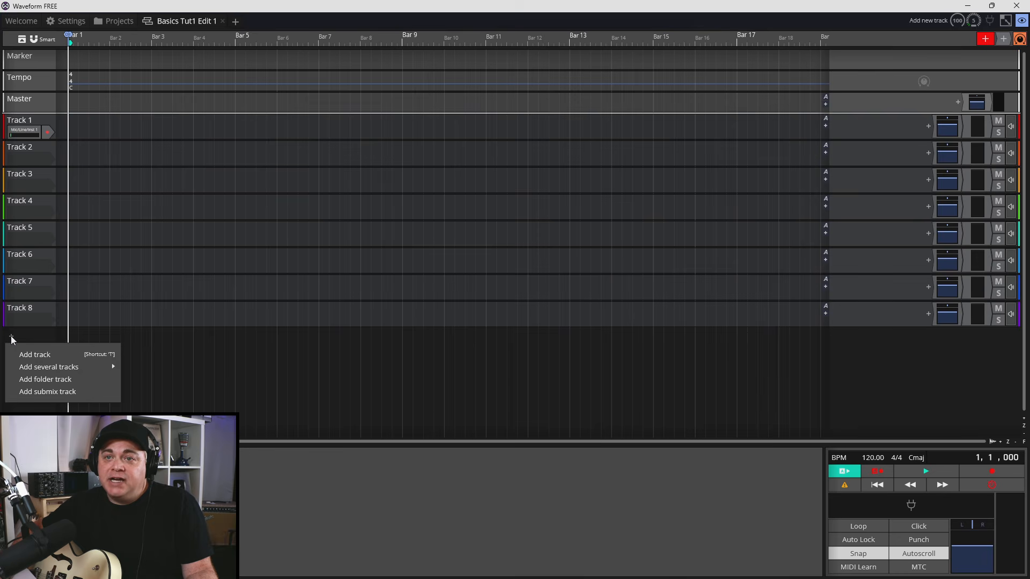
left_click(55, 356)
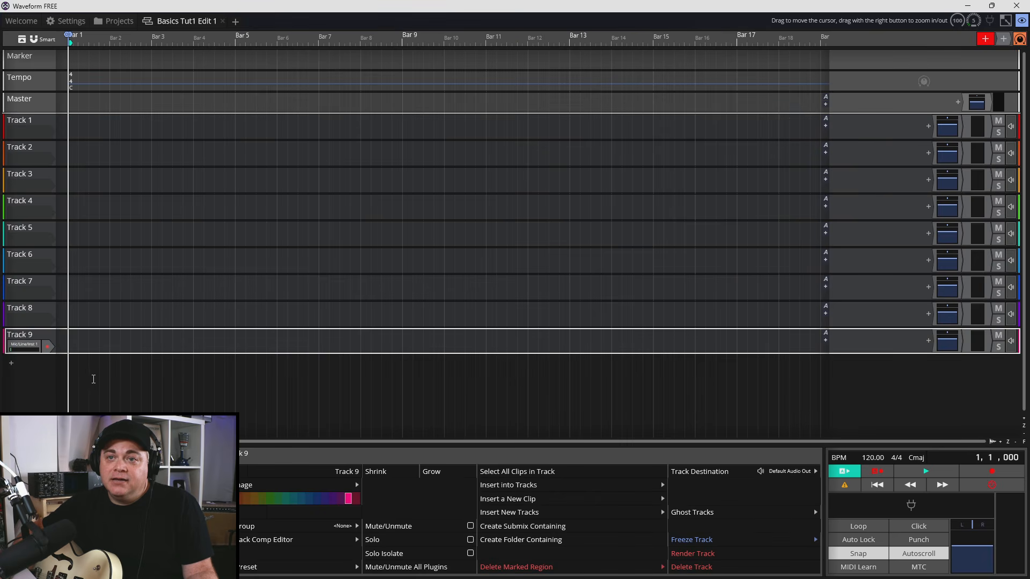
Step: Rename Track 1 as Git 1
left_click(19, 123)
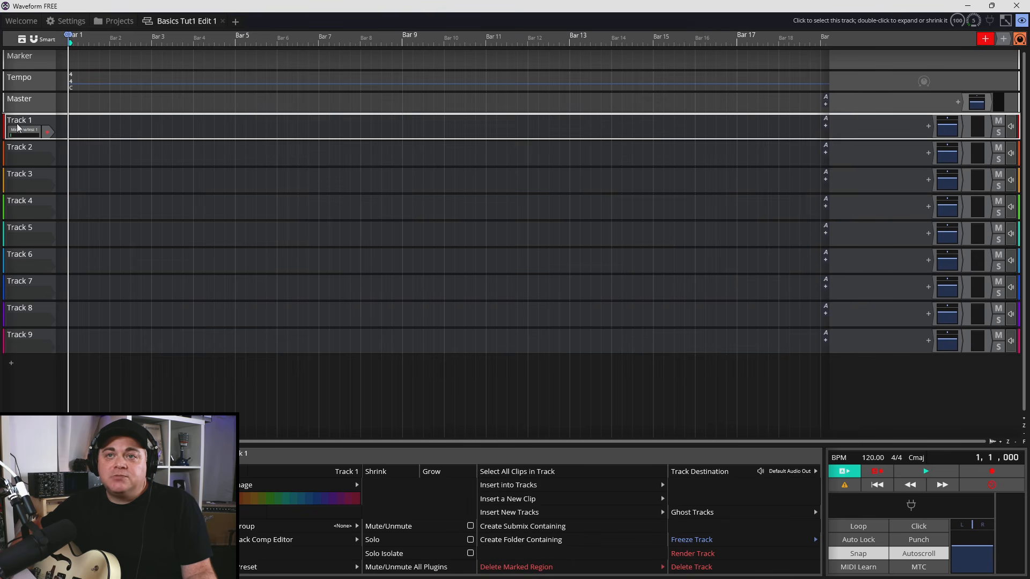
right_click(23, 123)
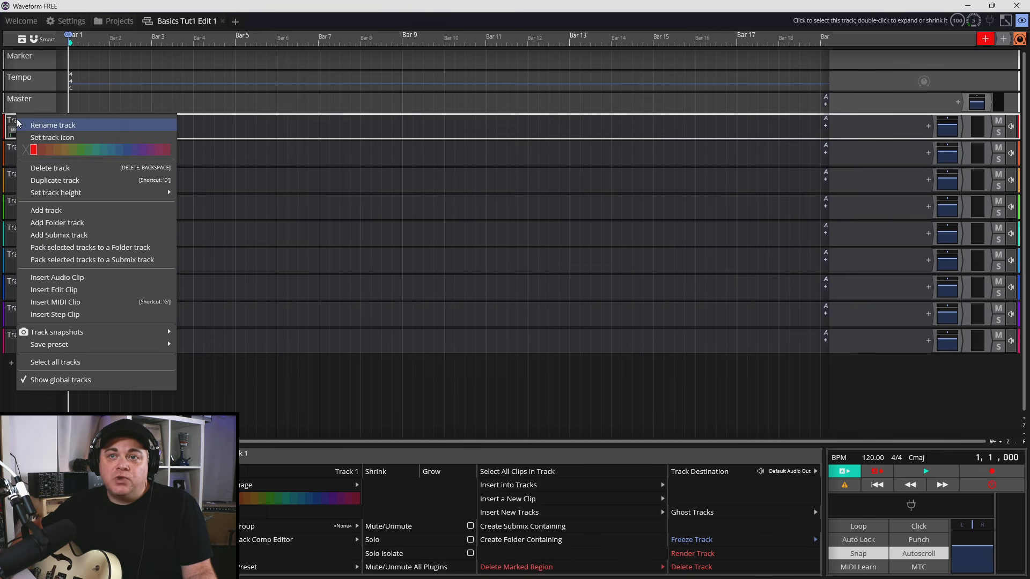
left_click(43, 125)
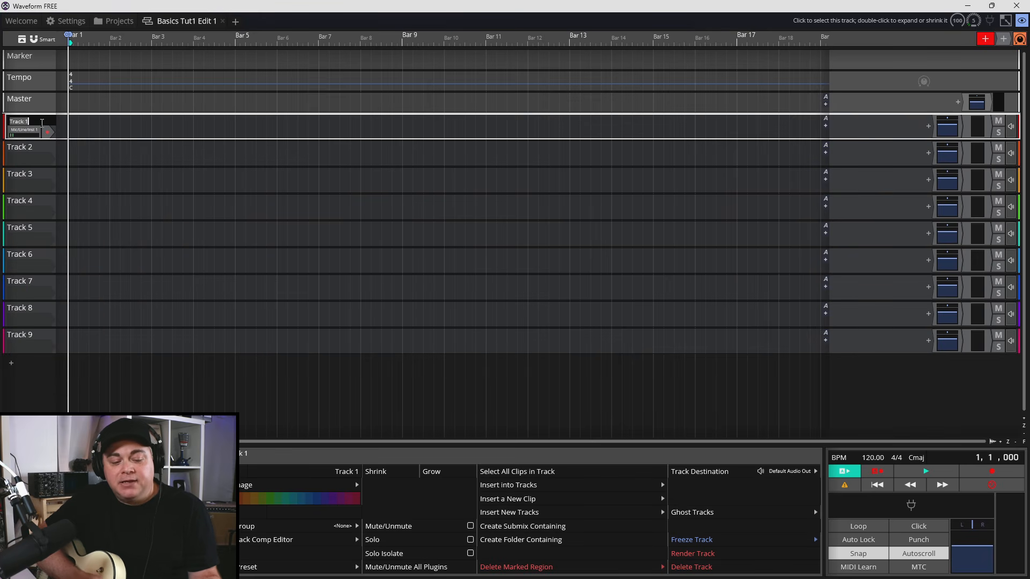
type("G")
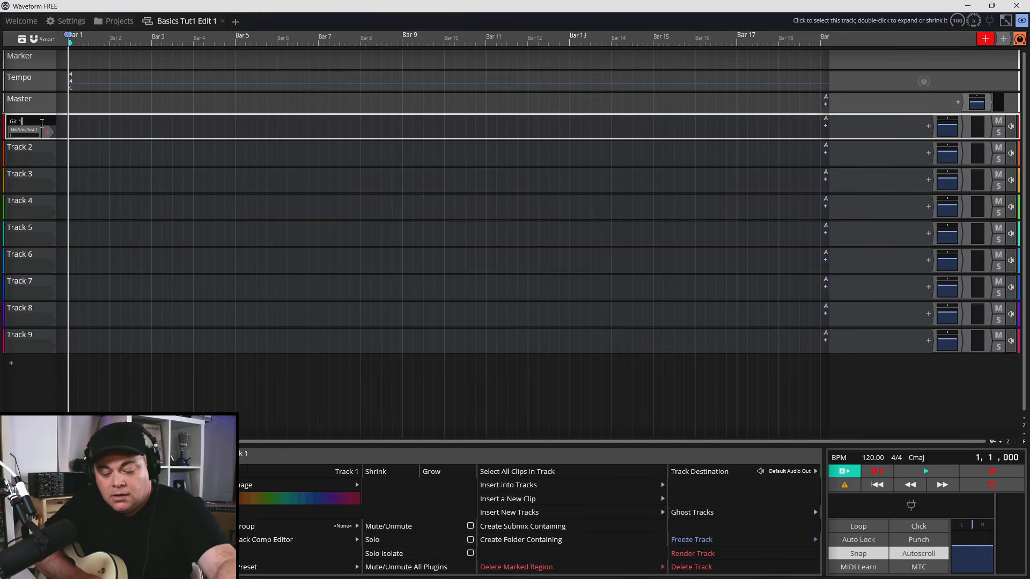
type("it 1")
key("Return")
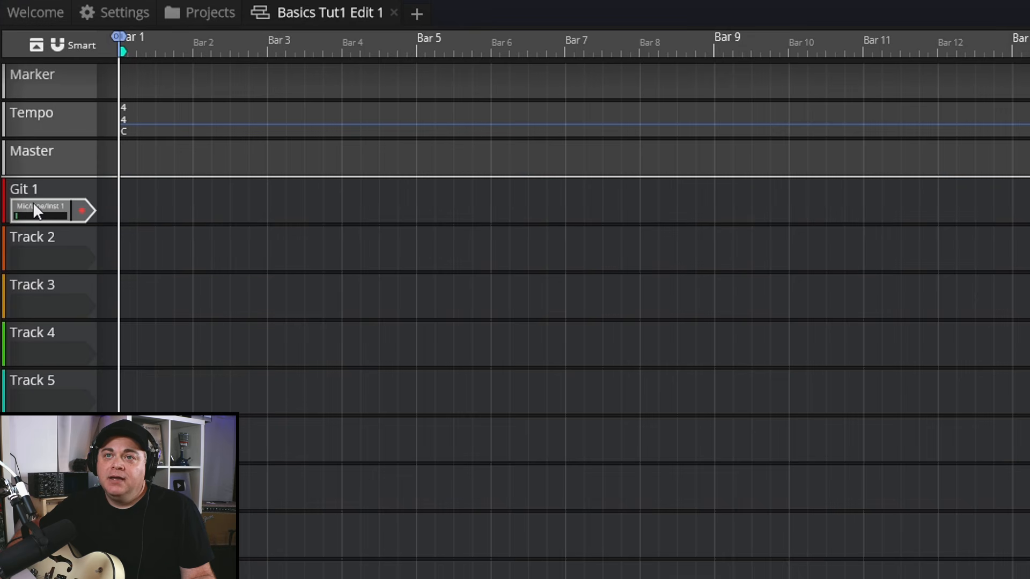
Step: Set the Git 1 track's audio input to Mic/Line/Inst 1, and collapse and re-expand the controls area below the tracks
left_click(33, 202)
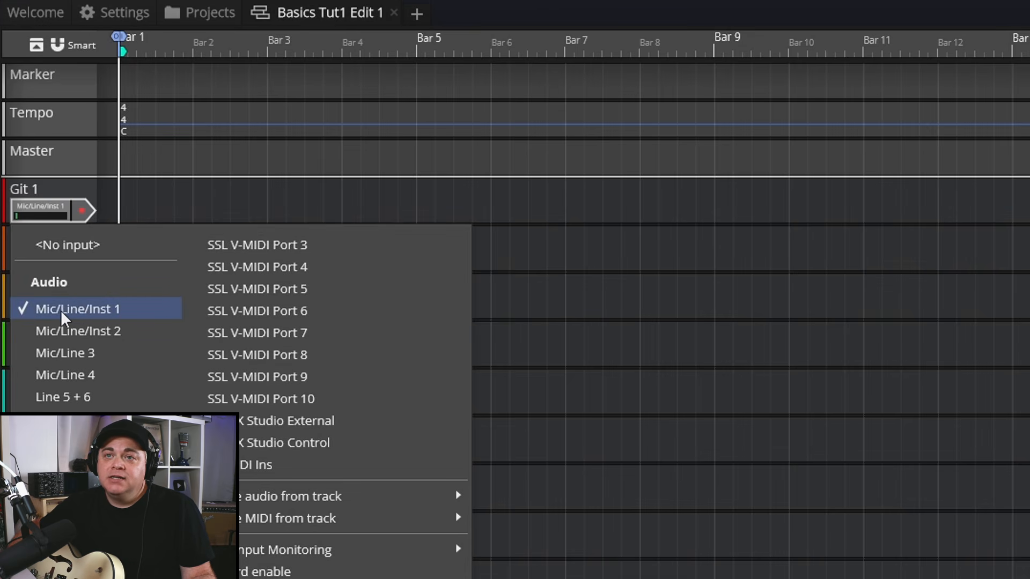
left_click(95, 312)
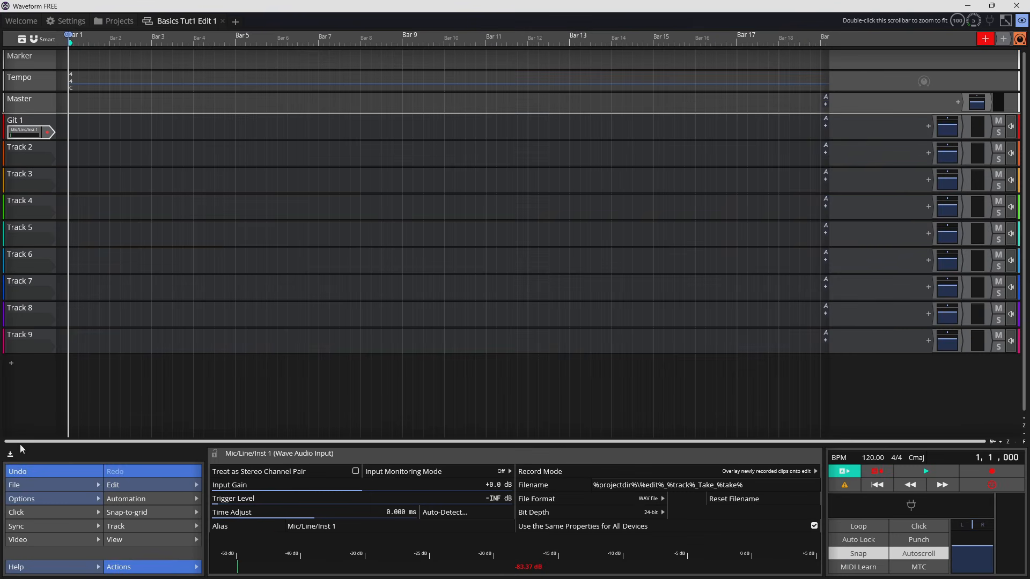
left_click(10, 454)
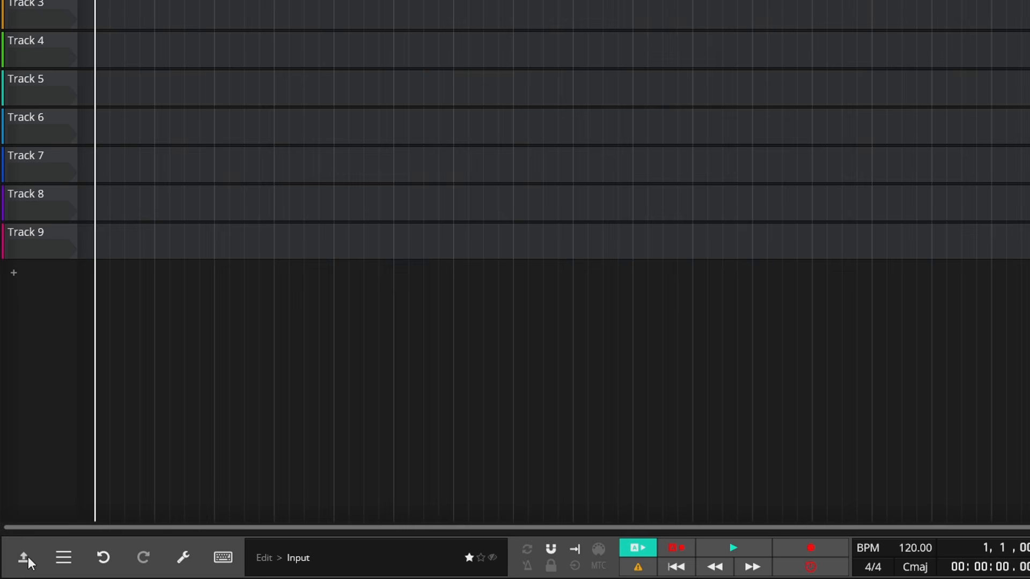
left_click(24, 561)
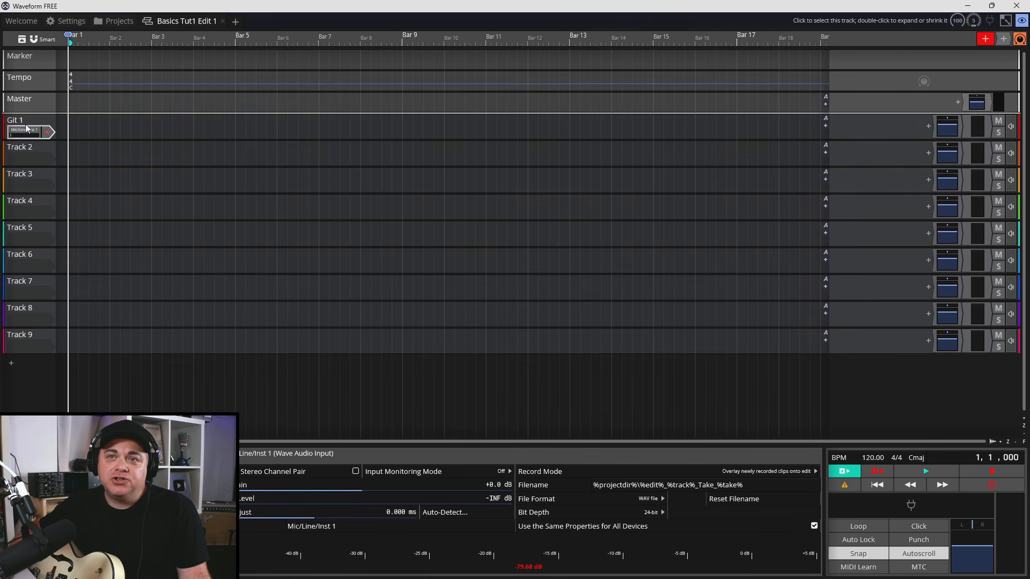
Step: Set the input monitoring mode of Mic/Line/Inst 1 to On and arm the Git 1 track for recording
left_click(24, 132)
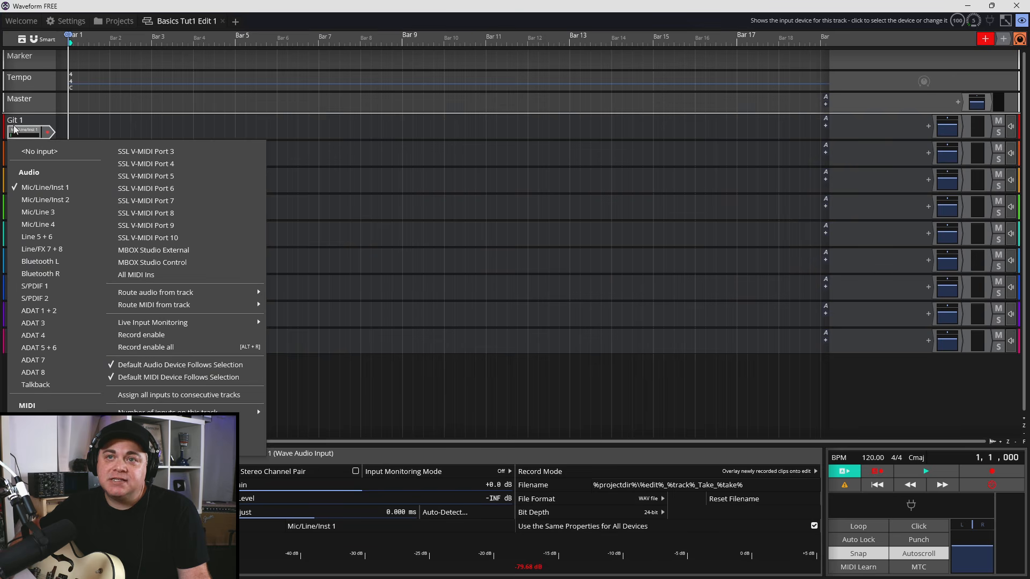
left_click(22, 133)
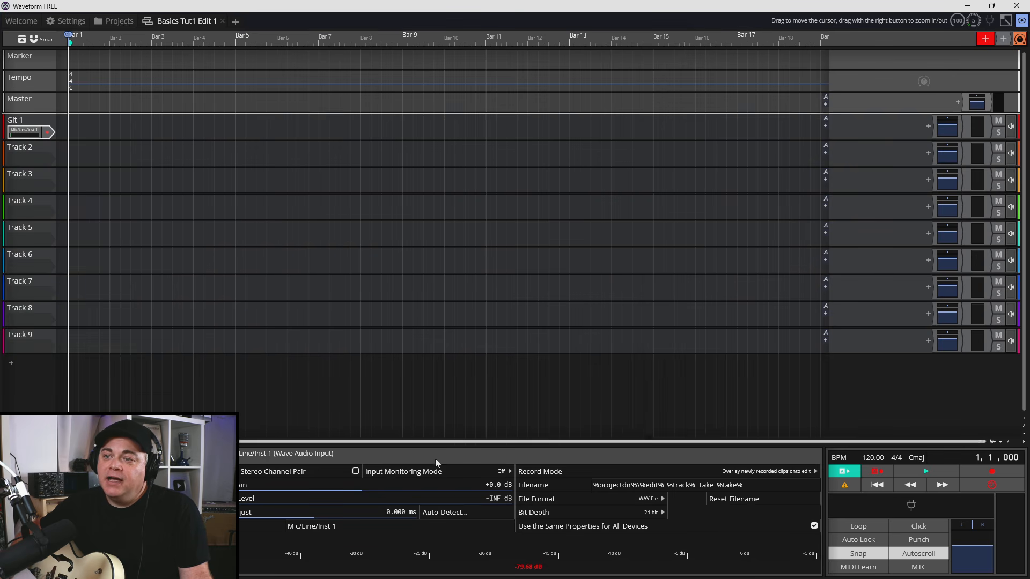
left_click(501, 471)
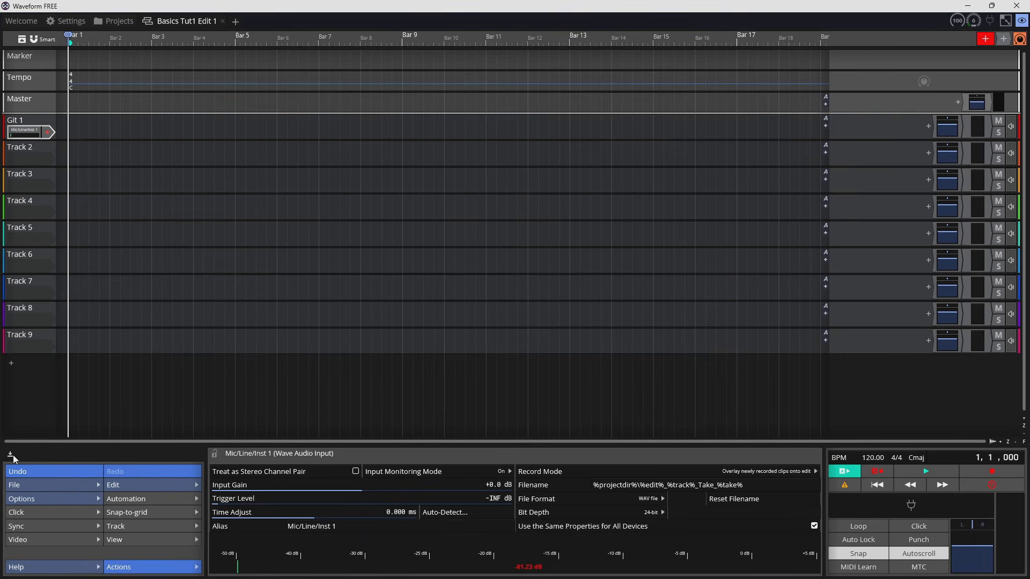
left_click(7, 456)
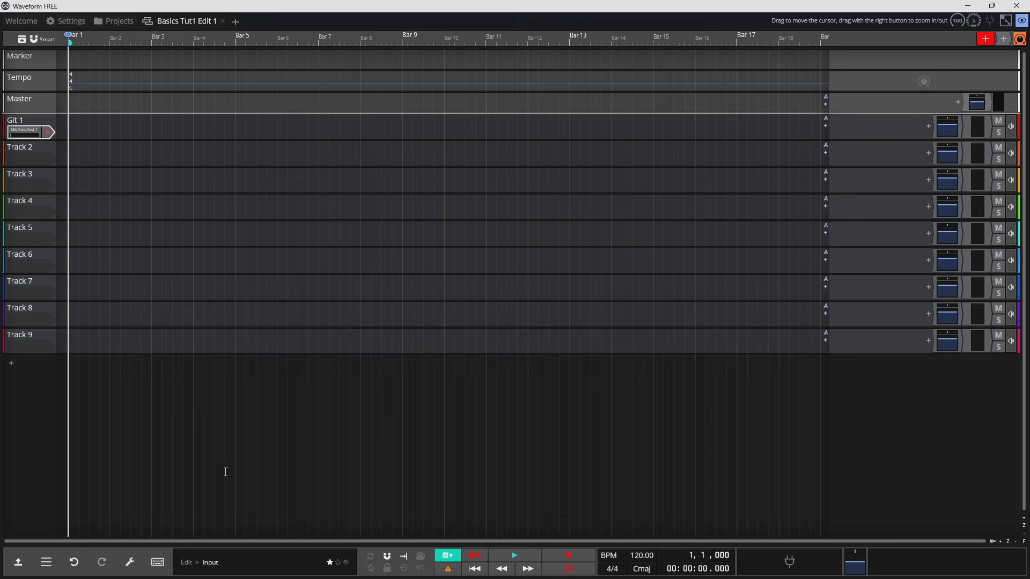
left_click(50, 133)
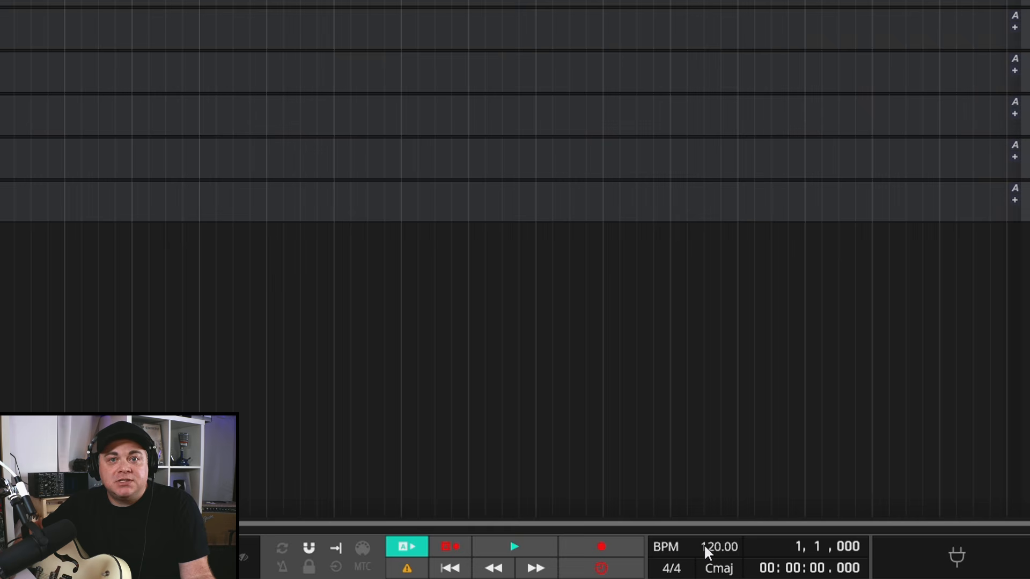
Step: Open the project's tempo value for editing, expand the controls area and turn on the metronome click
double_click(719, 543)
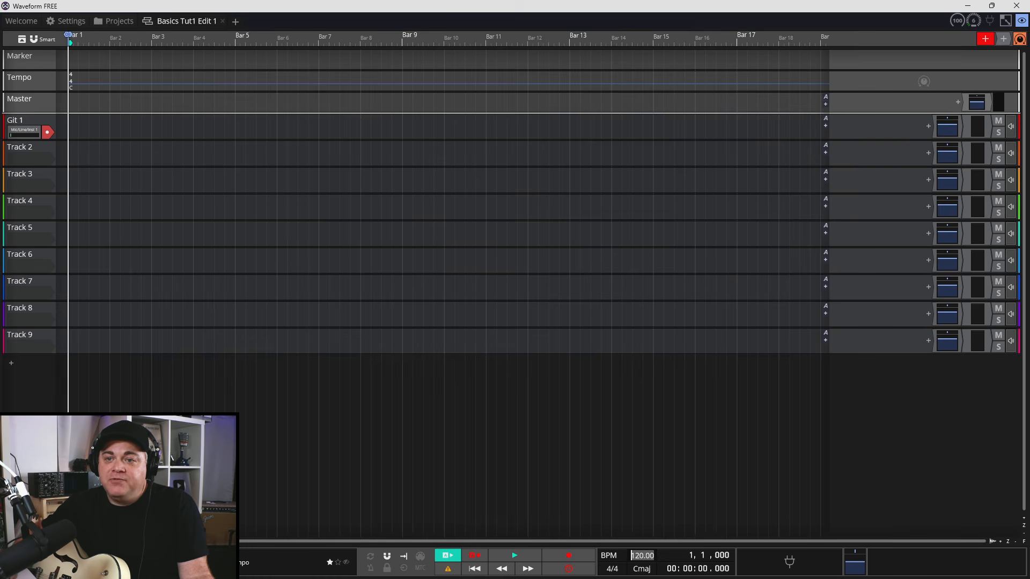
left_click(632, 555)
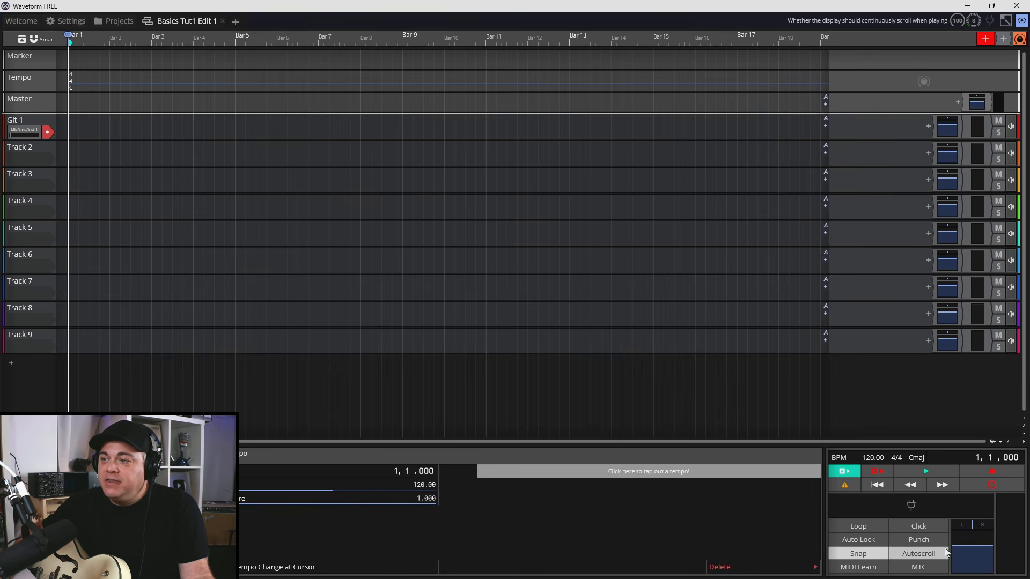
left_click(946, 553)
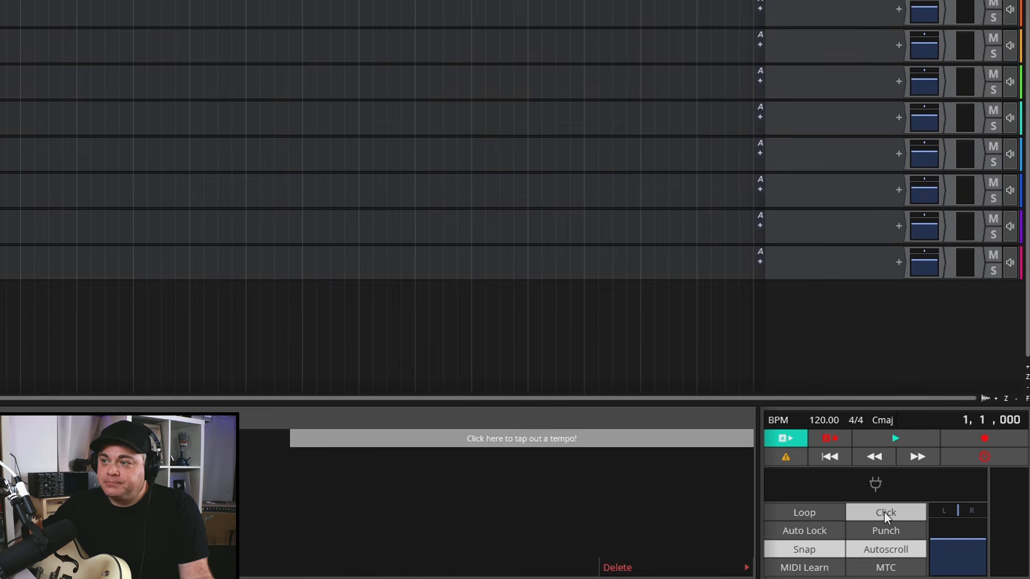
left_click(918, 525)
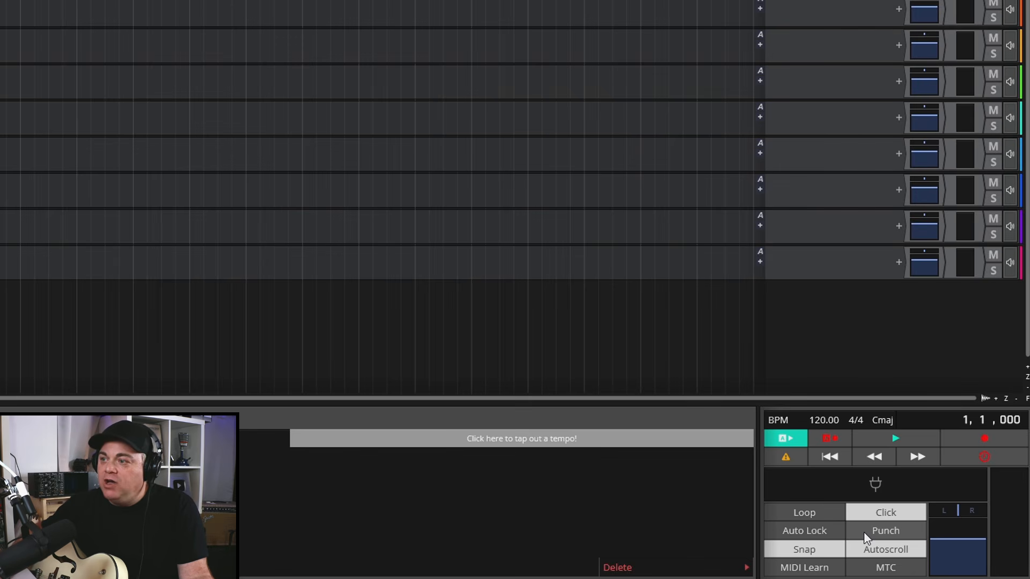
Step: Examine the metronome click's volume, playback and count-in options without changing them
right_click(890, 512)
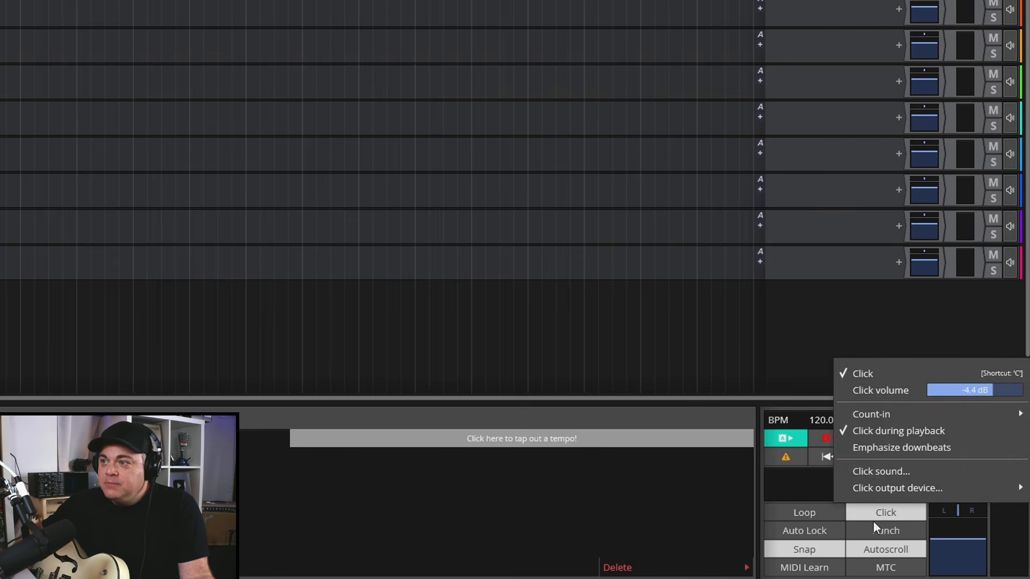
mouse_move(944, 412)
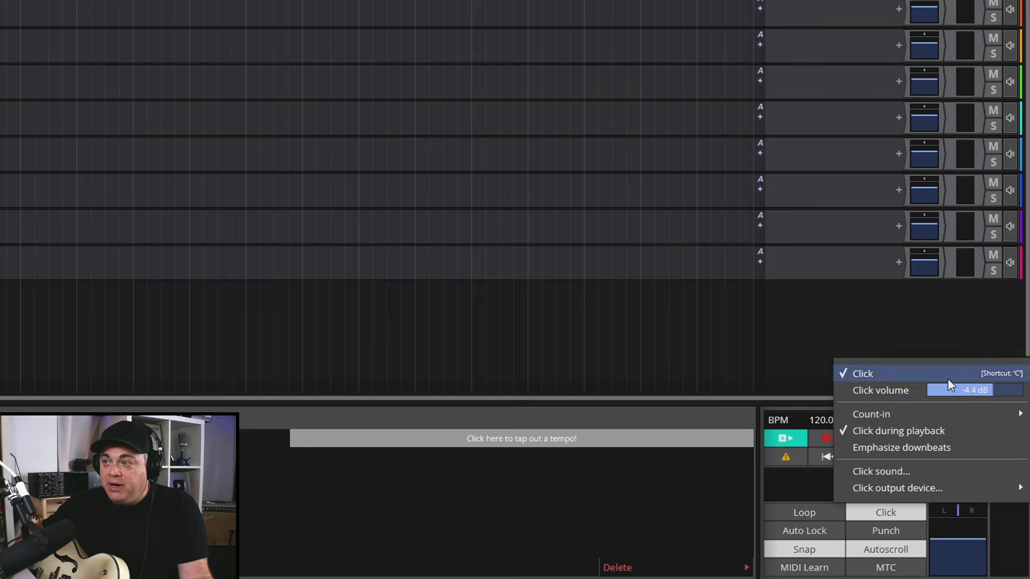
mouse_move(888, 420)
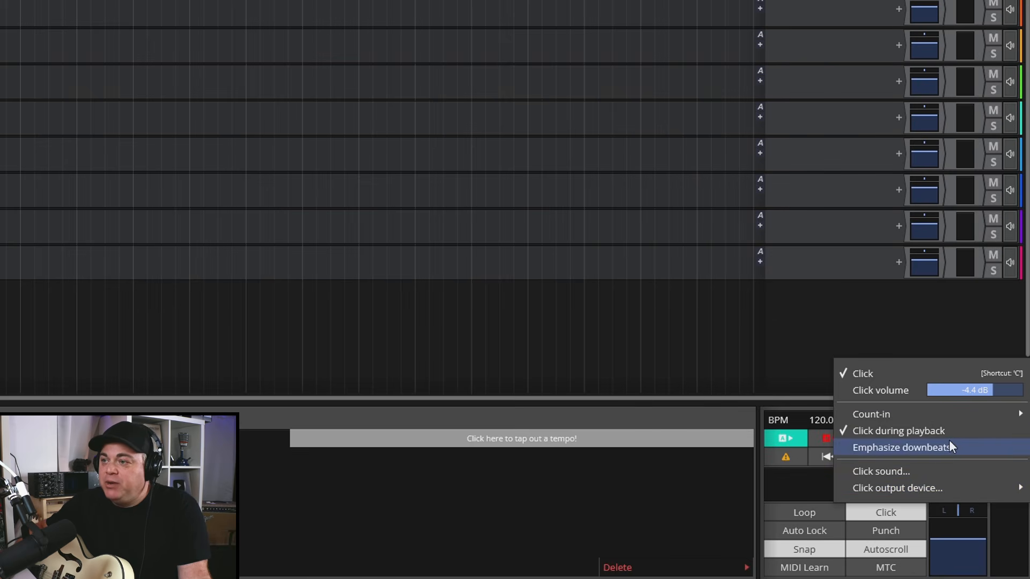
mouse_move(915, 419)
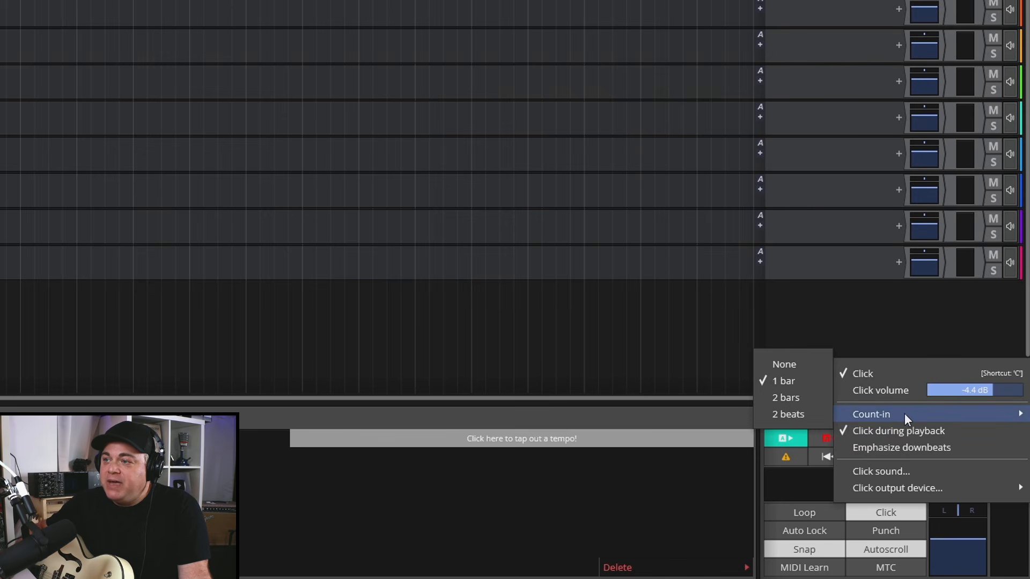
left_click(649, 510)
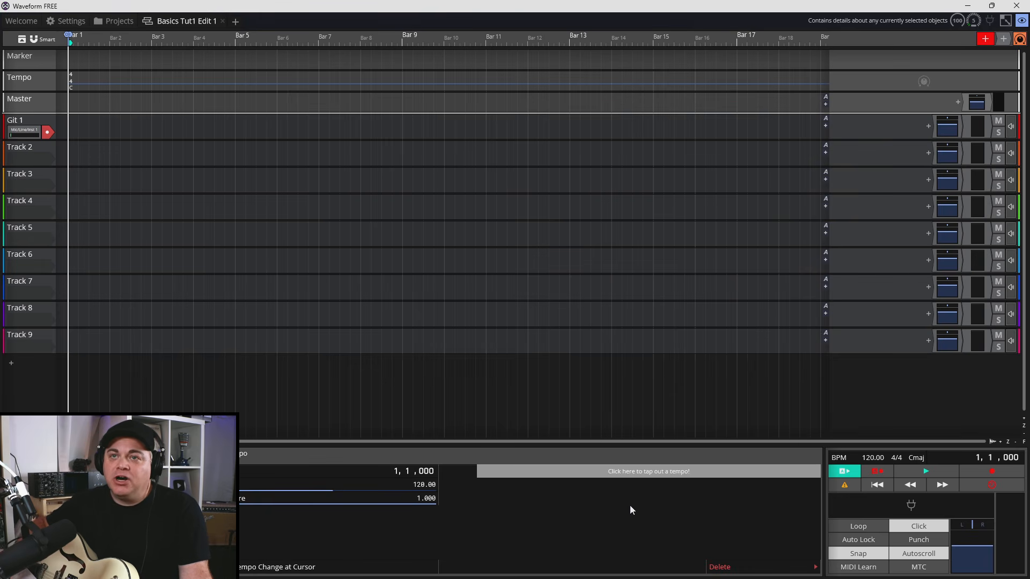
Step: Collapse the controls area and record a guitar take of about nine bars on the Git 1 track from bar 1
left_click(24, 133)
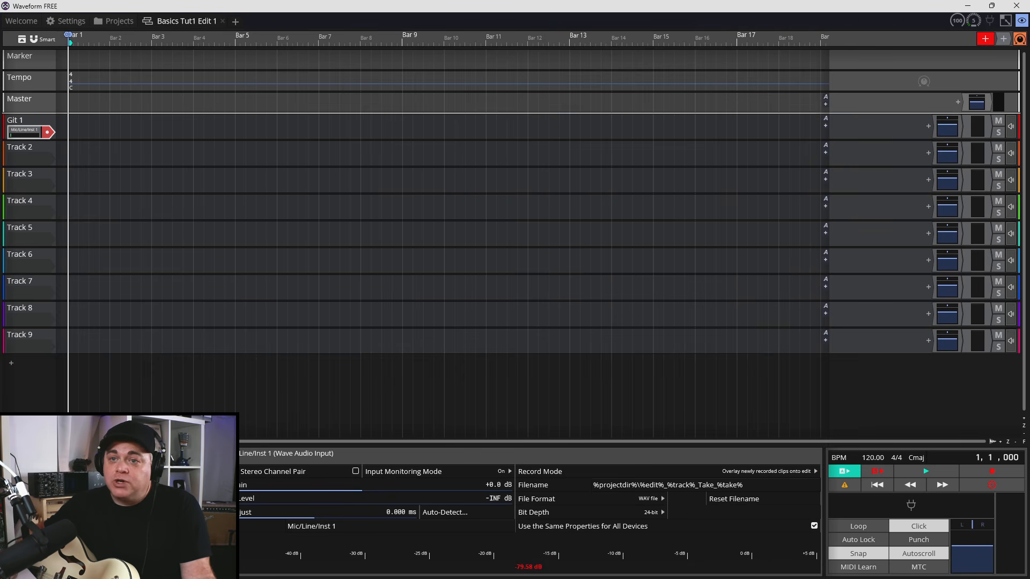
left_click(202, 575)
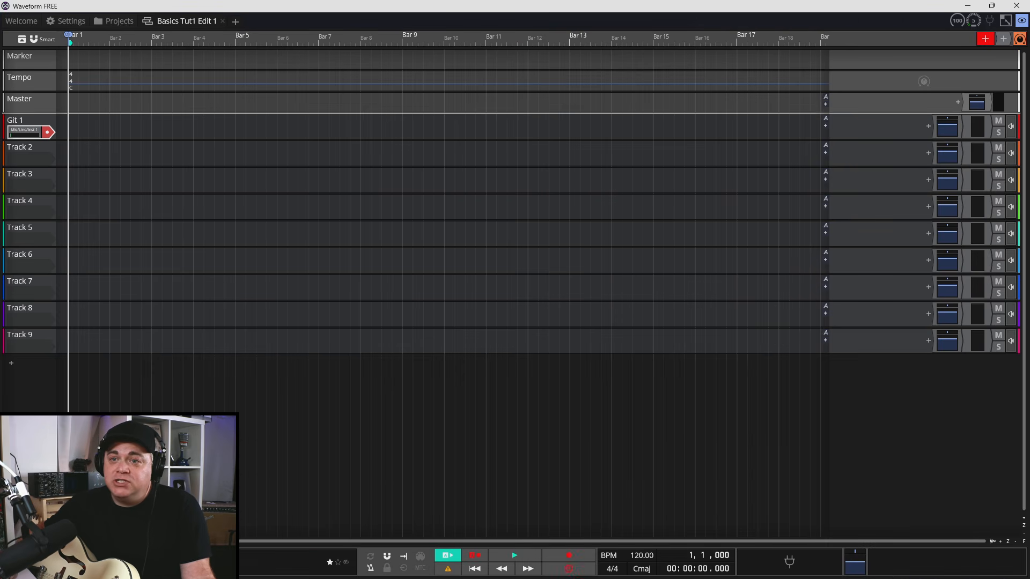
left_click(570, 560)
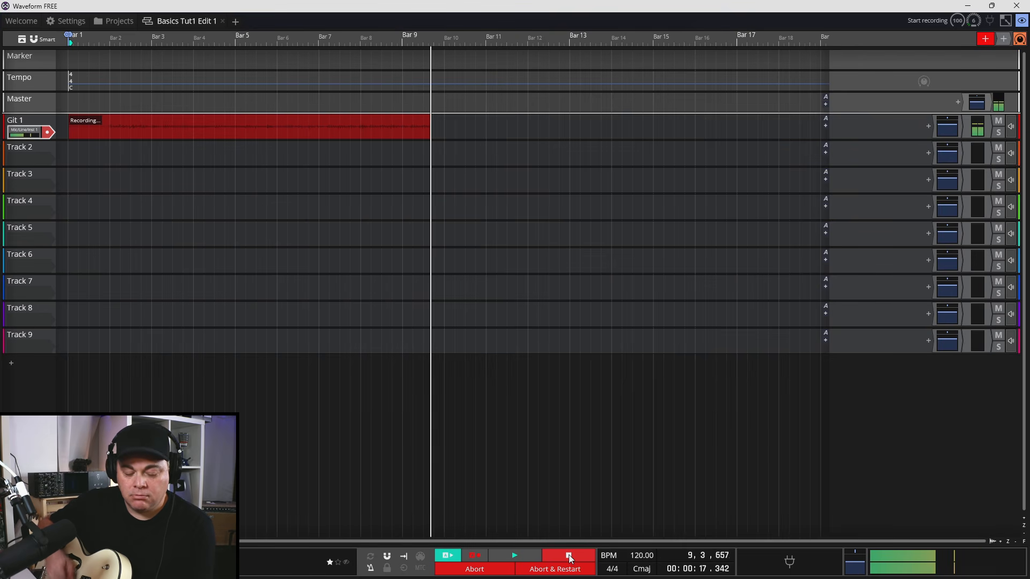
left_click(570, 558)
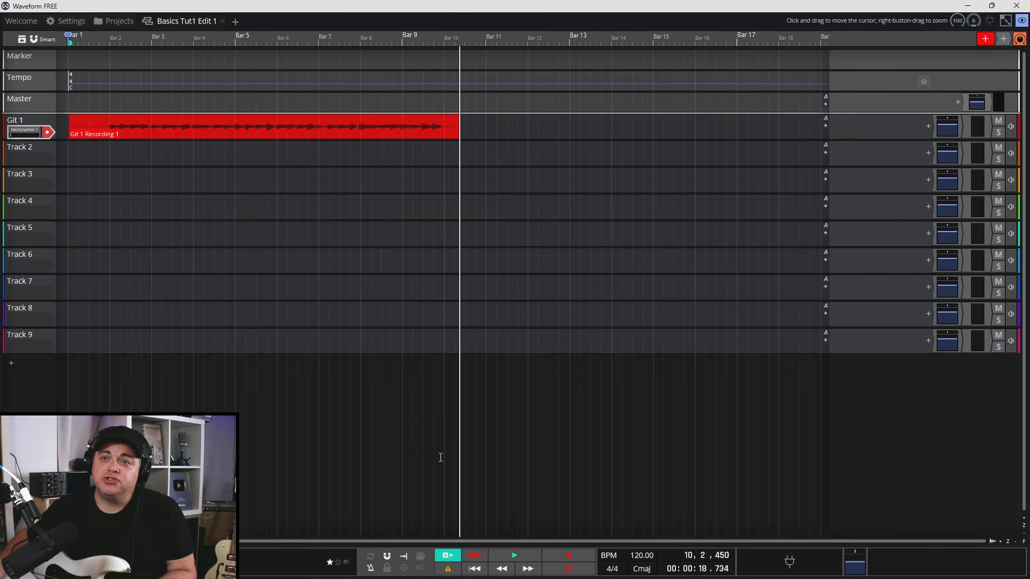
Step: Arm Track 2 for recording with Mic/Line/Inst 1 as its input, and bring up that input's properties
left_click(33, 150)
left_click(31, 158)
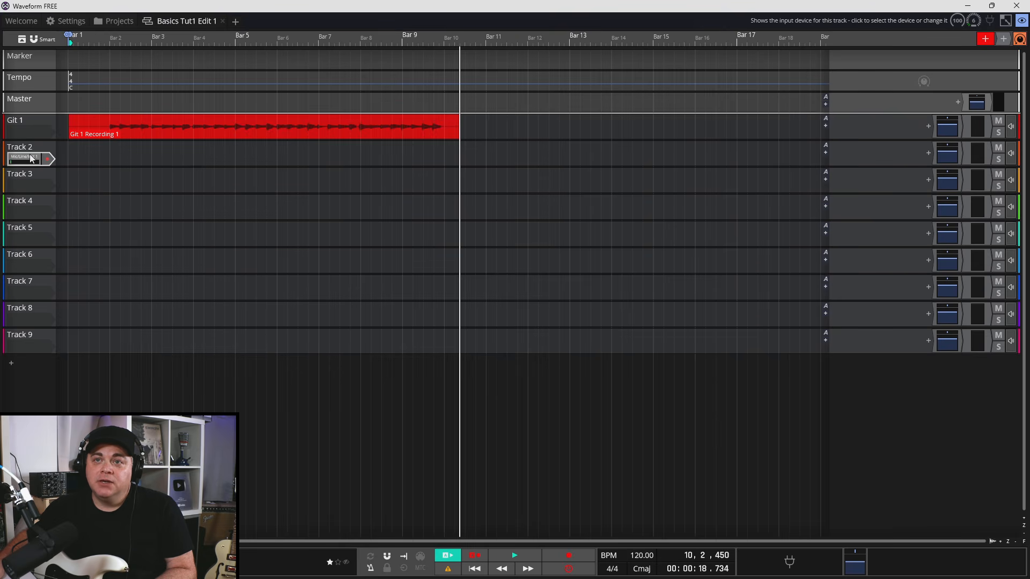
left_click(29, 159)
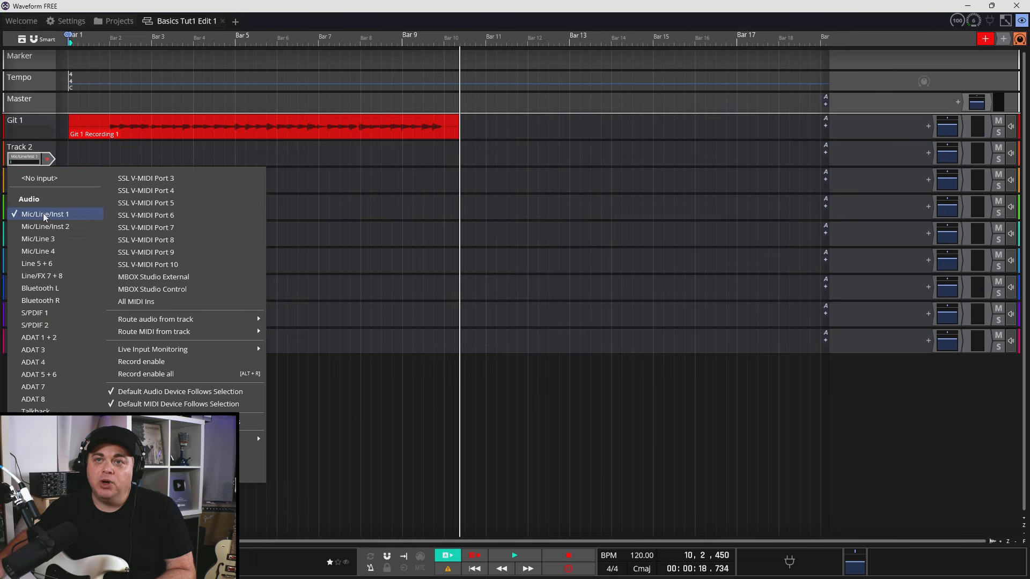
left_click(48, 161)
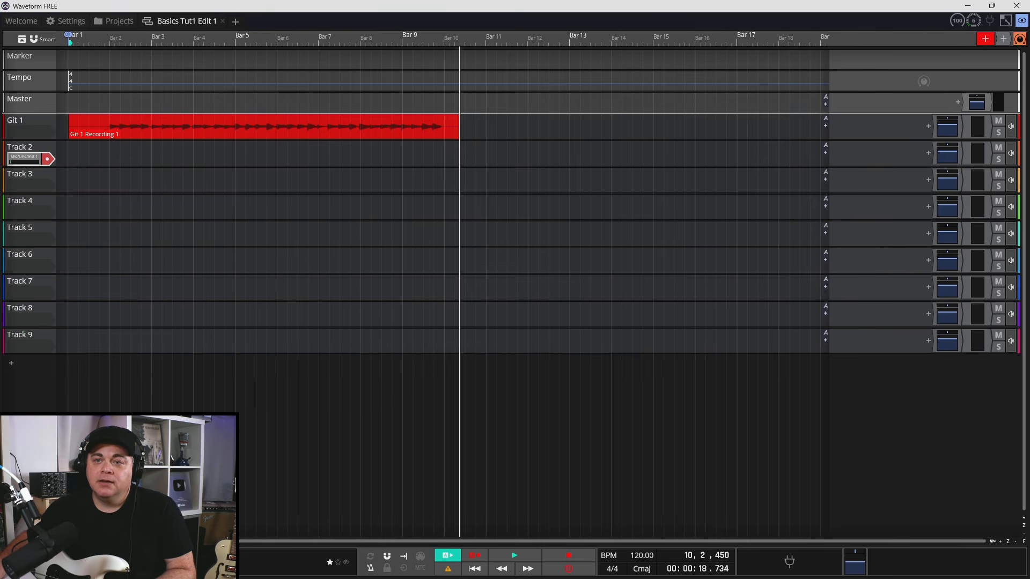
left_click(24, 159)
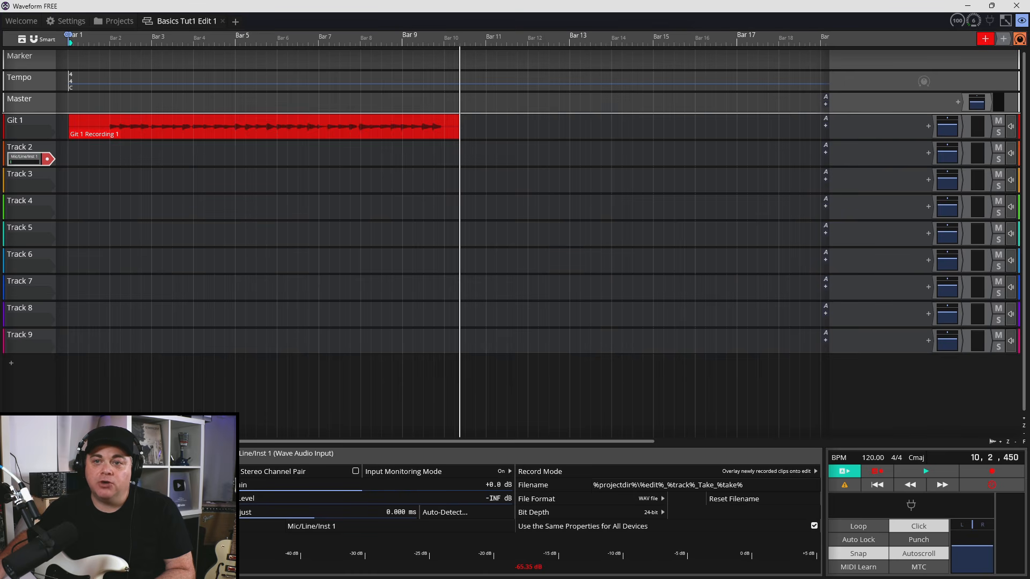
Step: Return the playhead to the start of the edit and record a bass take of about ten bars on Track 2
left_click(68, 163)
key("Home")
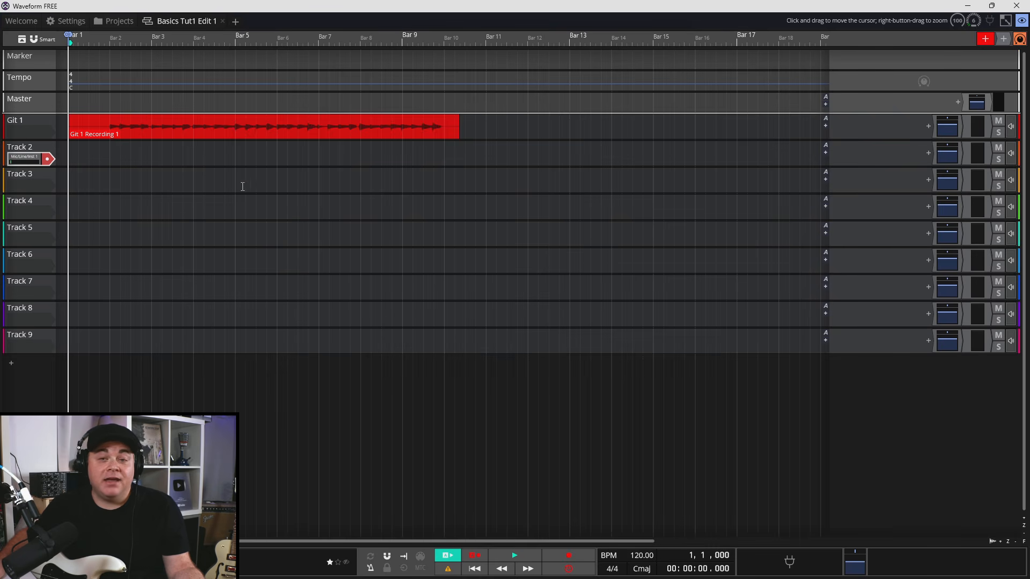
left_click(570, 558)
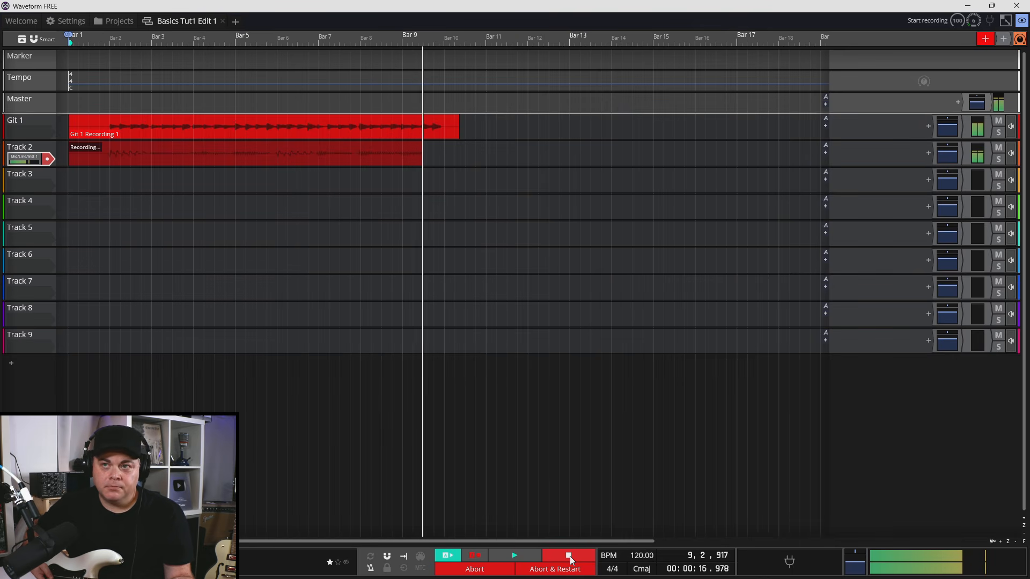
left_click(569, 556)
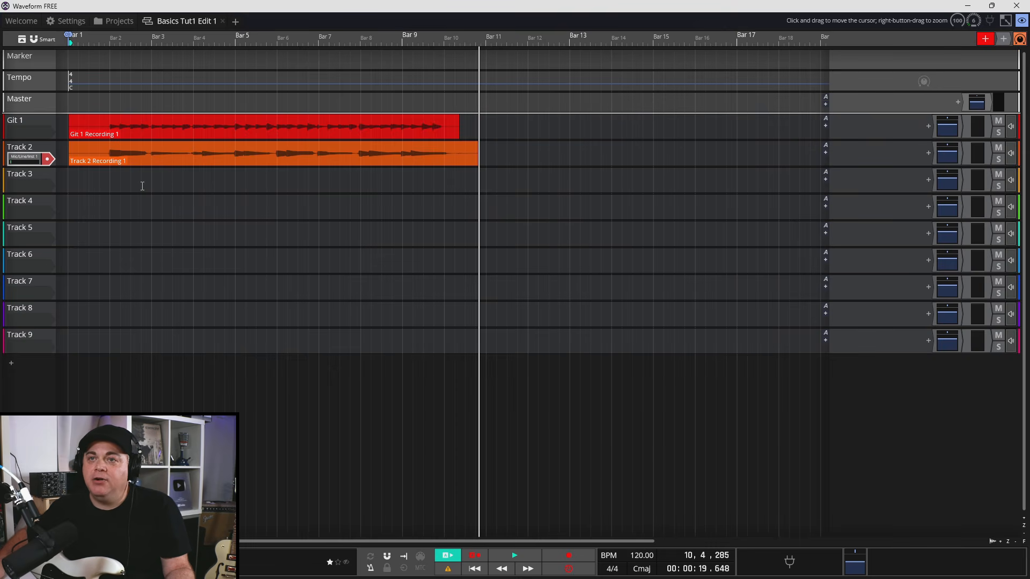
Step: Rename Track 2 as Bass
left_click(21, 150)
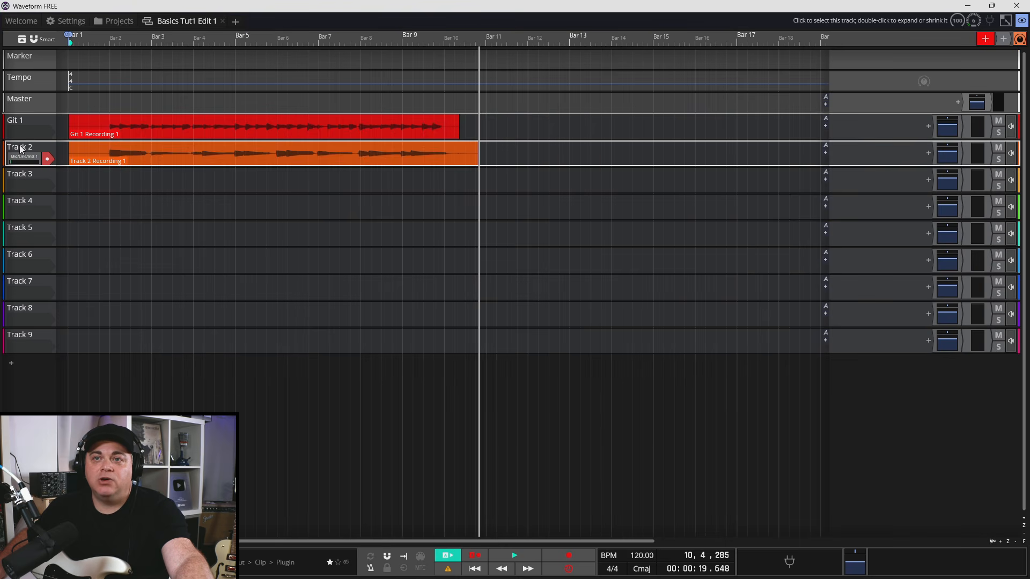
right_click(20, 149)
left_click(44, 153)
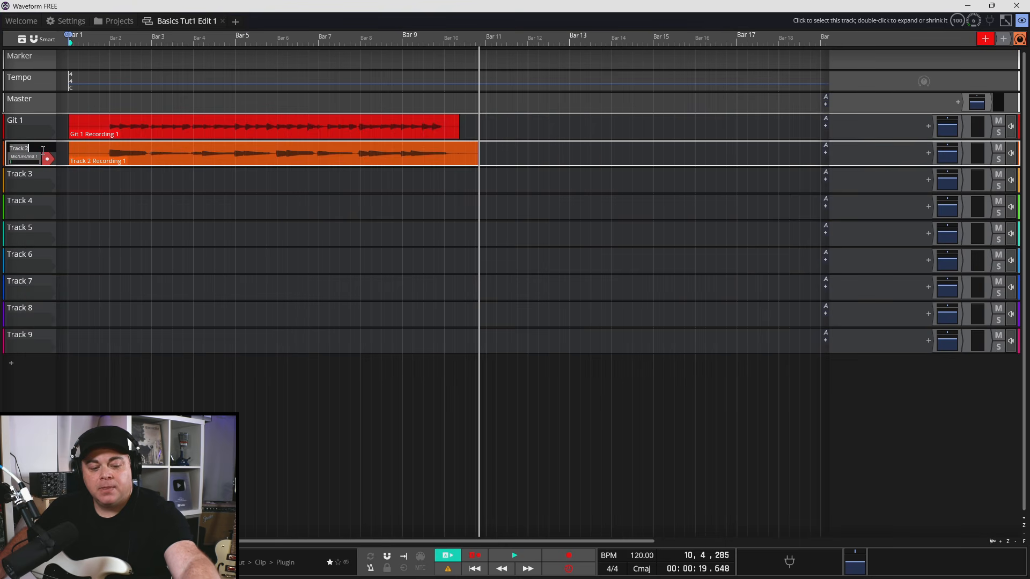
type("Bass")
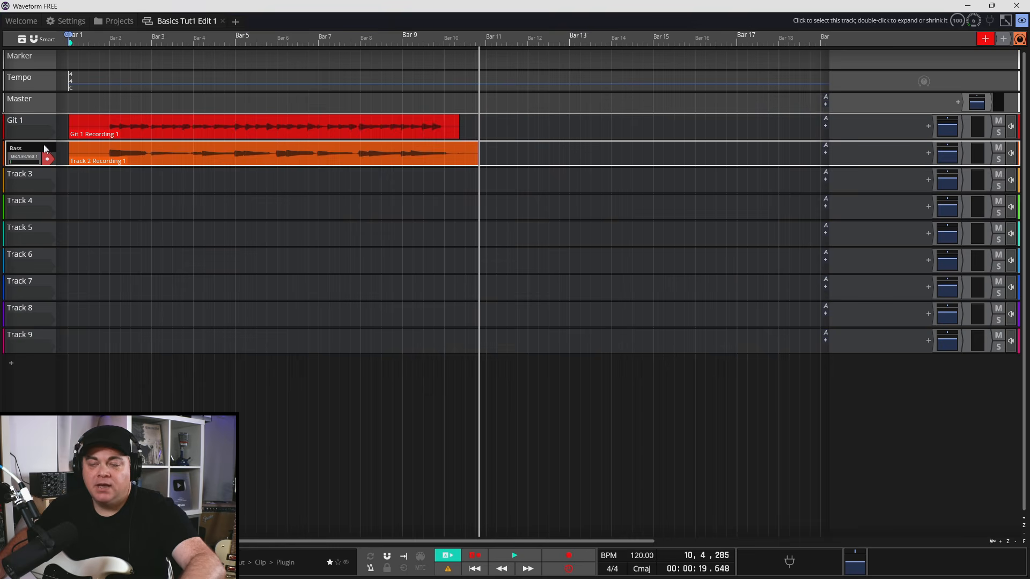
key("Return")
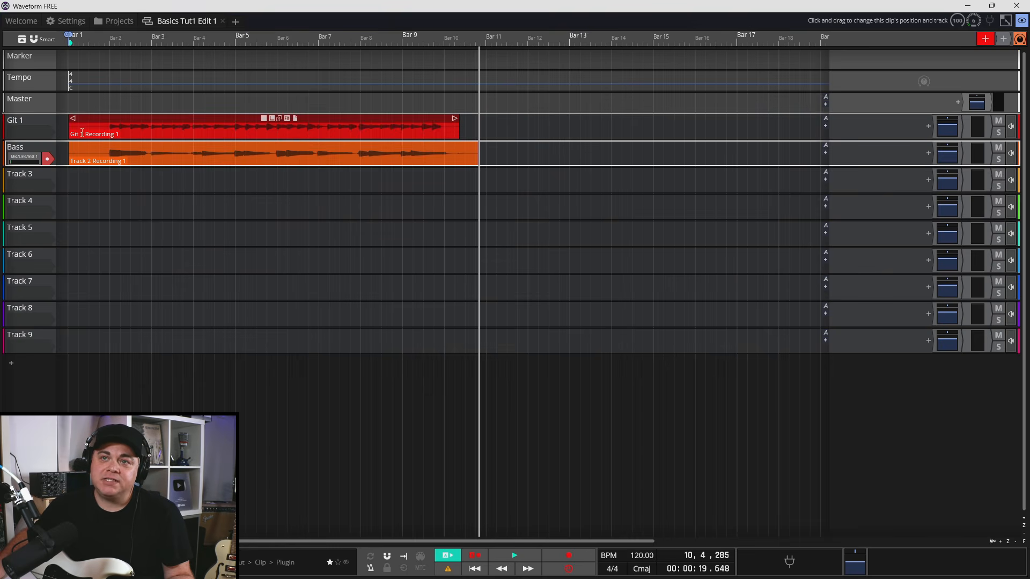
Step: Expand the Git 1 track's height to enlarge its recorded waveform, and select the Bass track
left_click(32, 119)
double_click(32, 119)
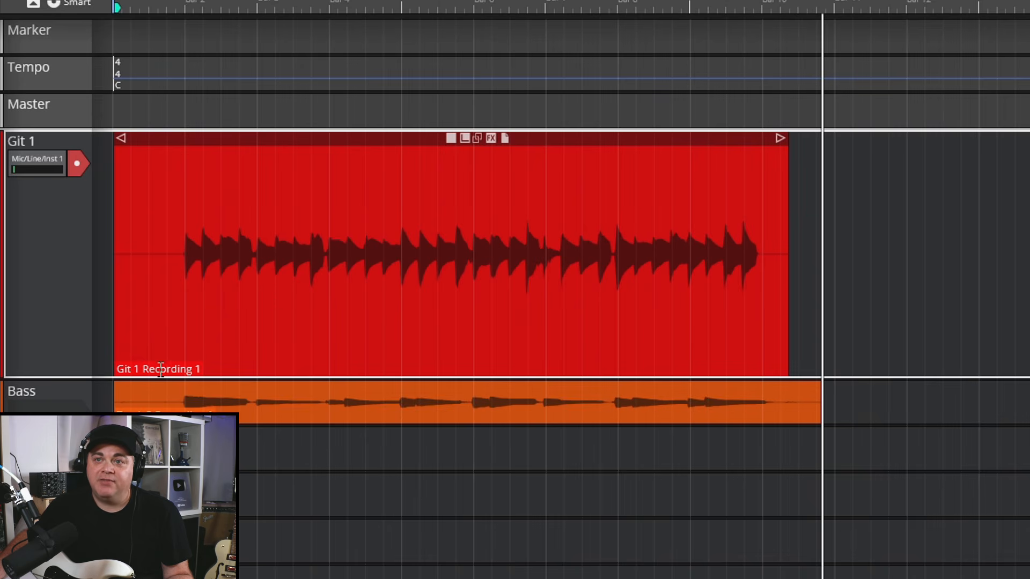
scroll(85, 400, "down", 2)
left_click(60, 292)
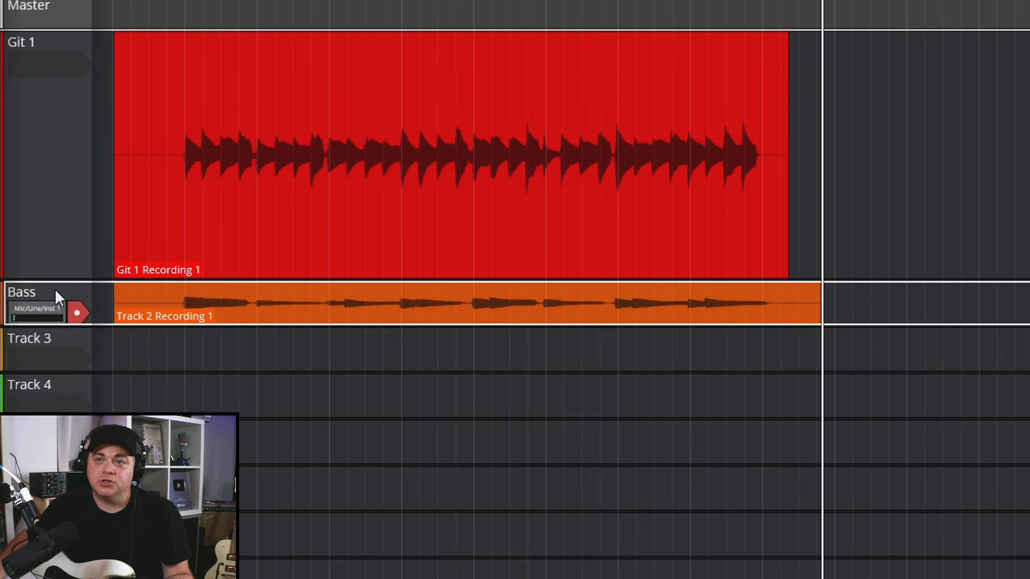
Step: Expand the Bass track to enlarge its waveform and rename its recorded clip as Bass Recording 1
left_click(73, 197)
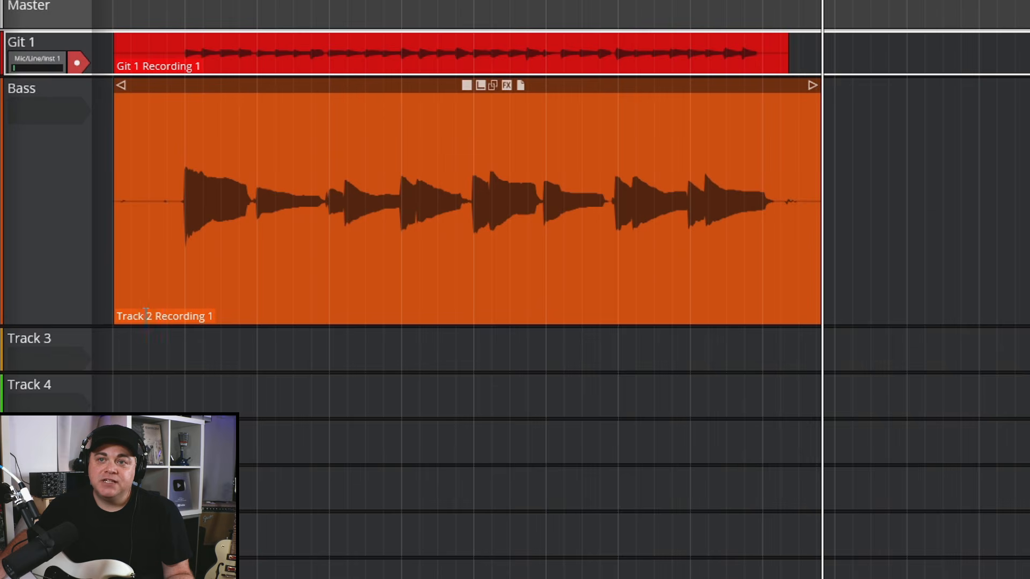
key("Home")
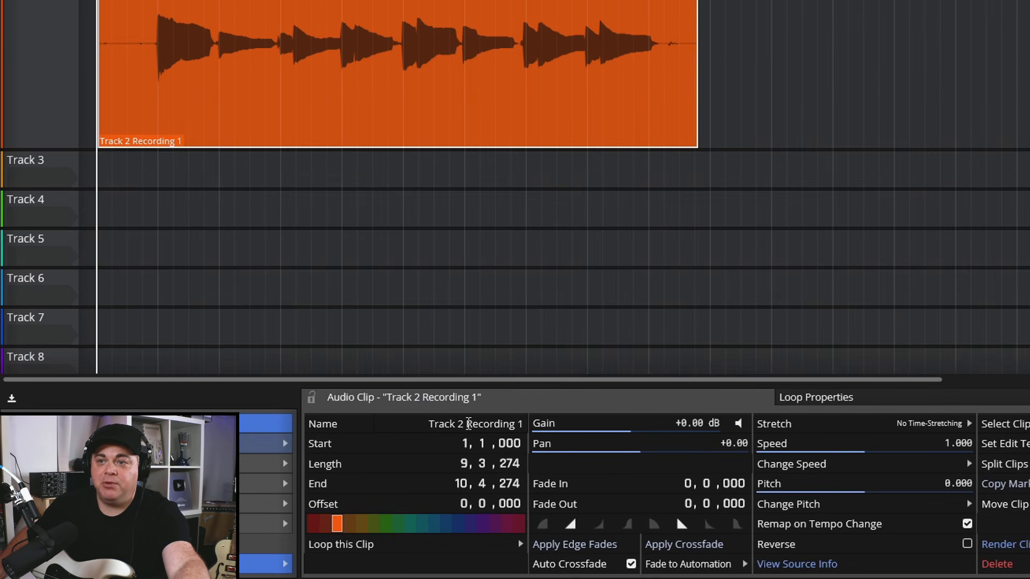
left_click(465, 424)
left_click(463, 423)
left_click_drag(463, 424, 424, 429)
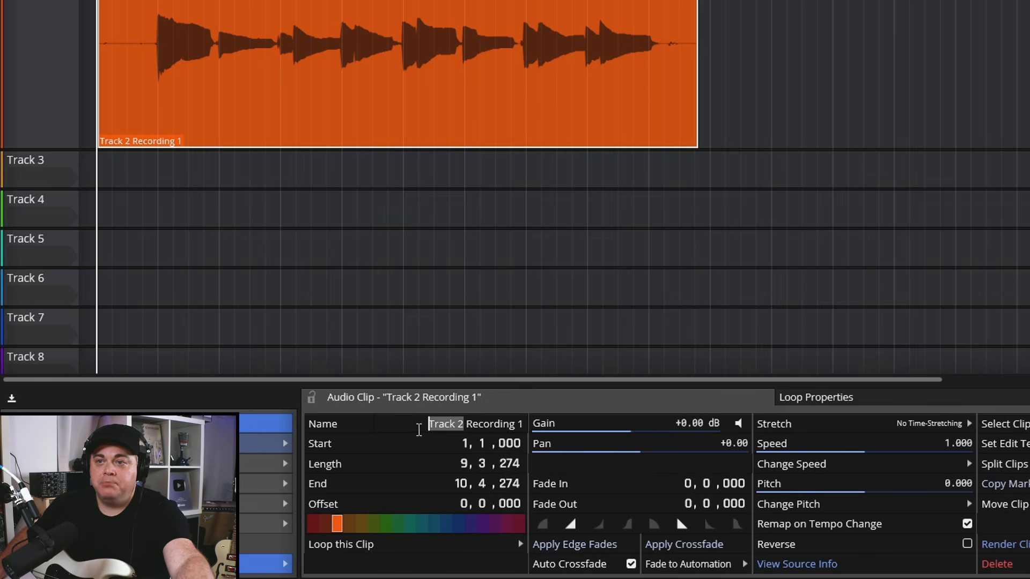
type("Bass")
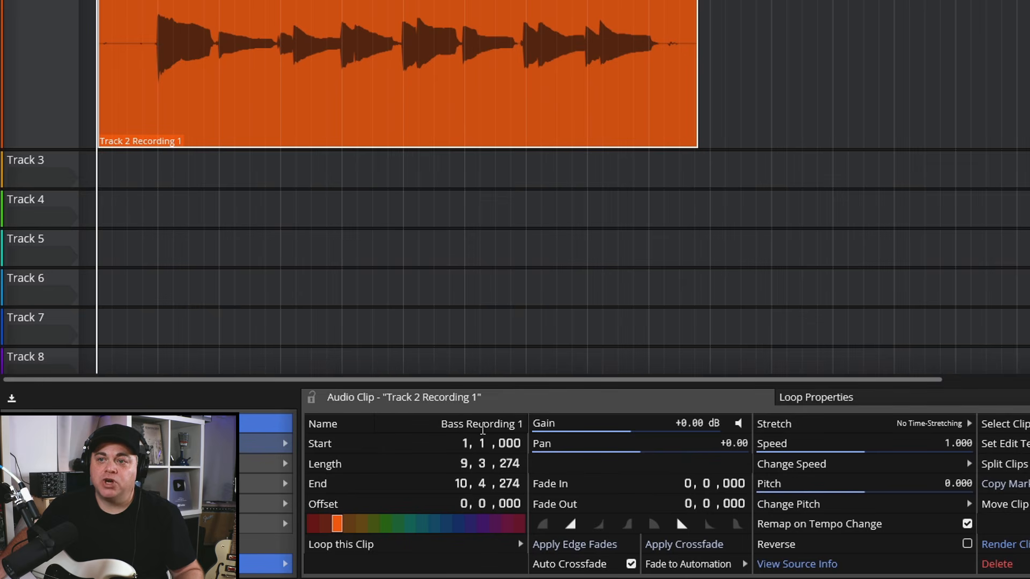
key("Return")
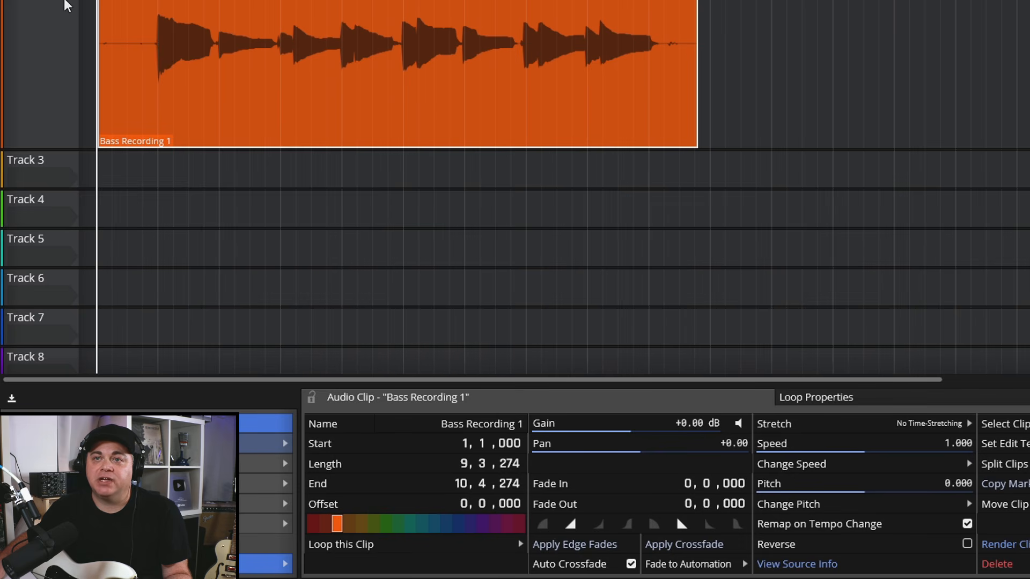
left_click(40, 11)
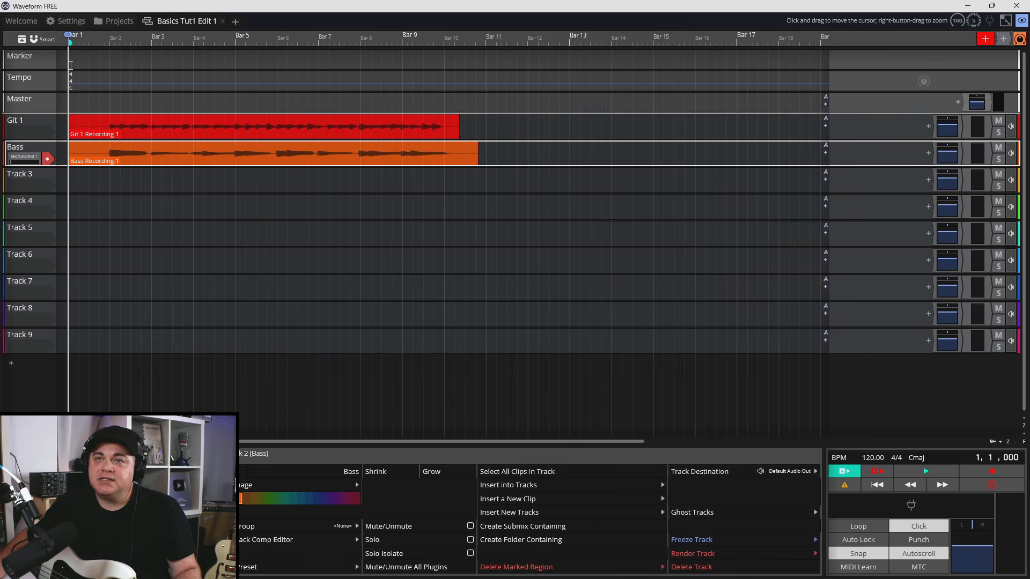
Step: Hide the global tracks above the audio tracks and show them again
left_click(23, 58)
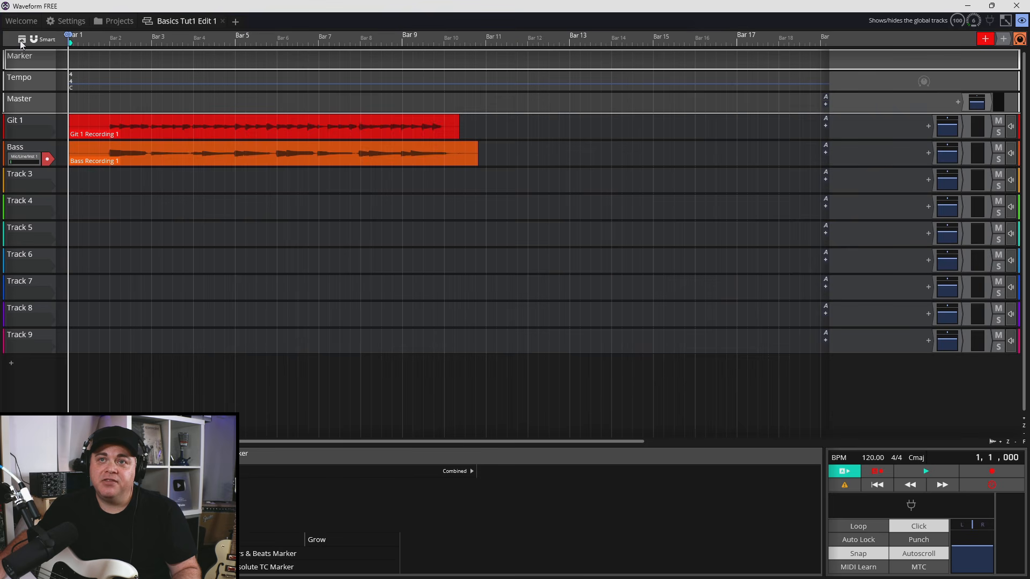
left_click(22, 39)
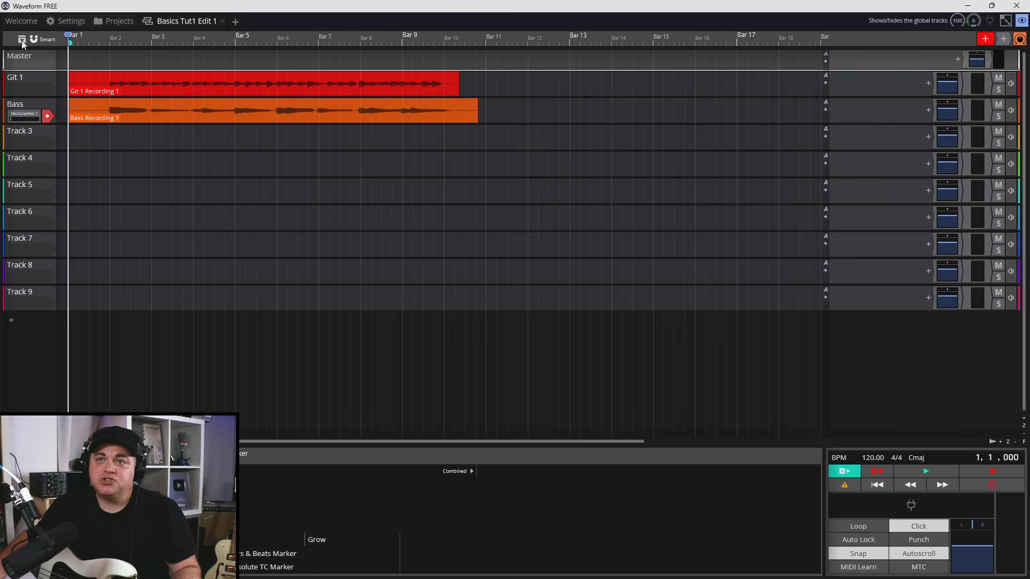
left_click(21, 39)
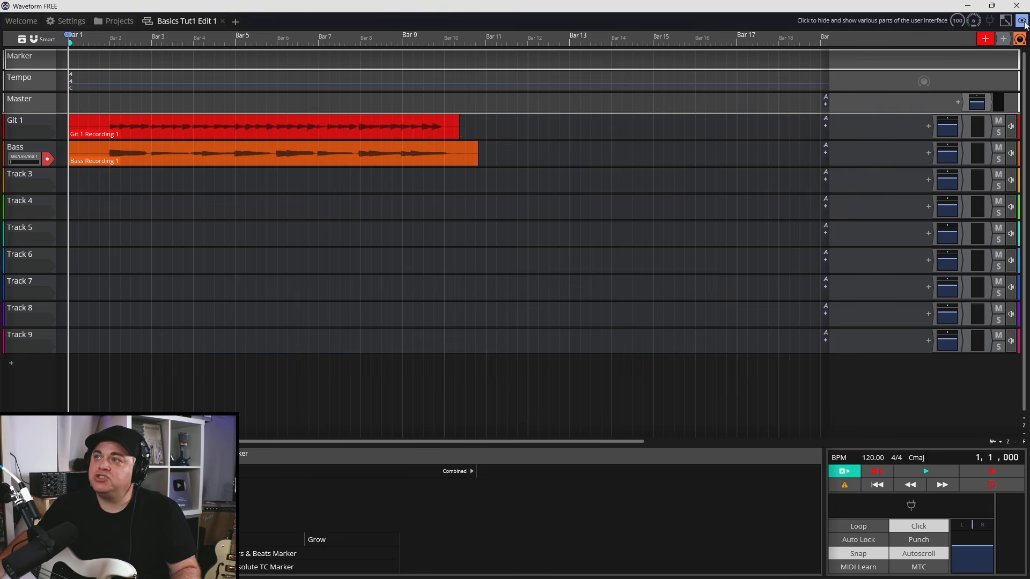
Step: Hide the Tempo track from the edit, and switch the Marker track's visibility off and back on
mouse_move(1024, 25)
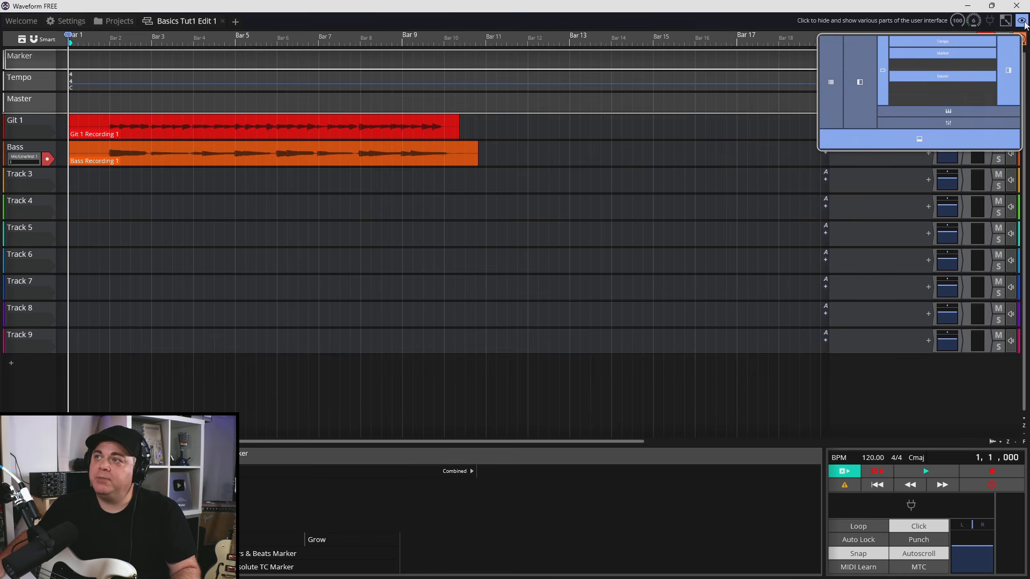
left_click(948, 42)
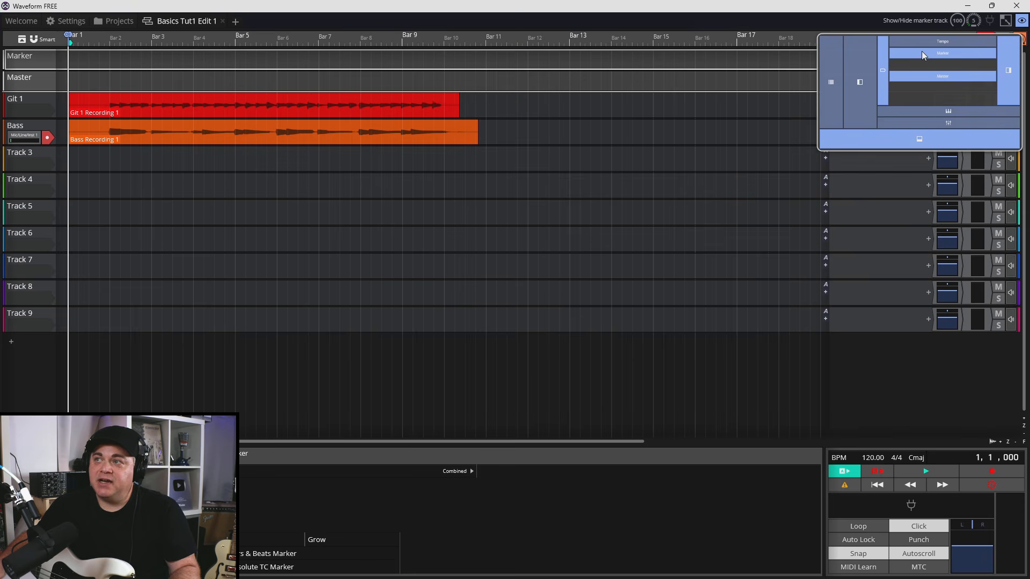
left_click(944, 54)
left_click(943, 54)
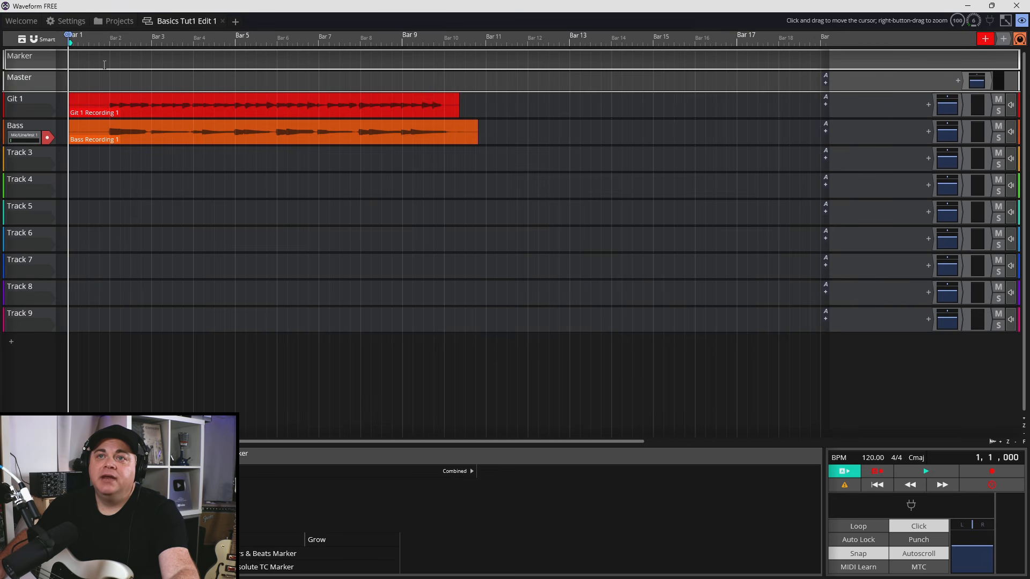
Step: Add a bars and beats marker named intro at bar 2 and extend it to bar 6
left_click(110, 63)
right_click(110, 64)
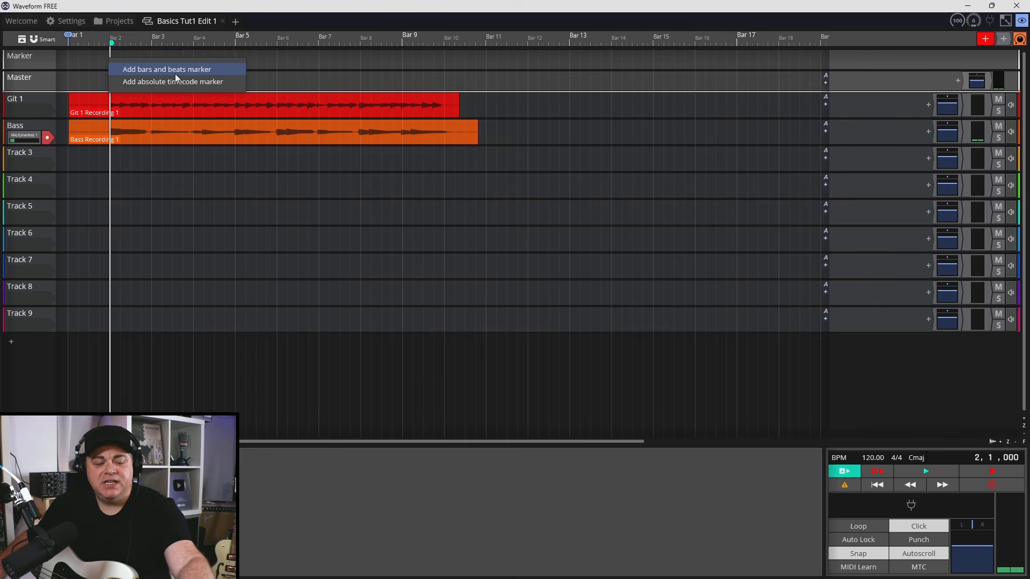
left_click(144, 69)
left_click(130, 61)
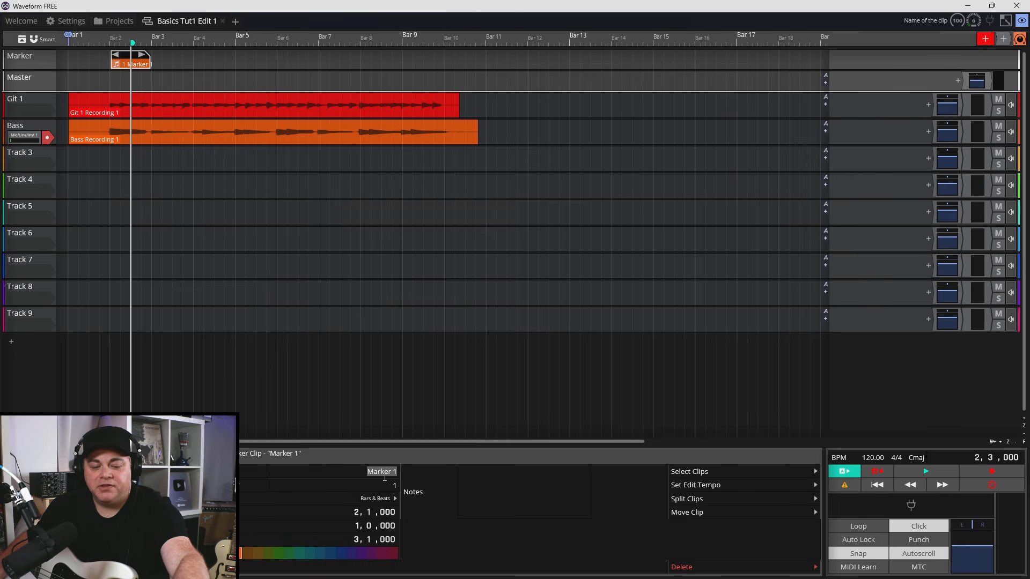
type("intro")
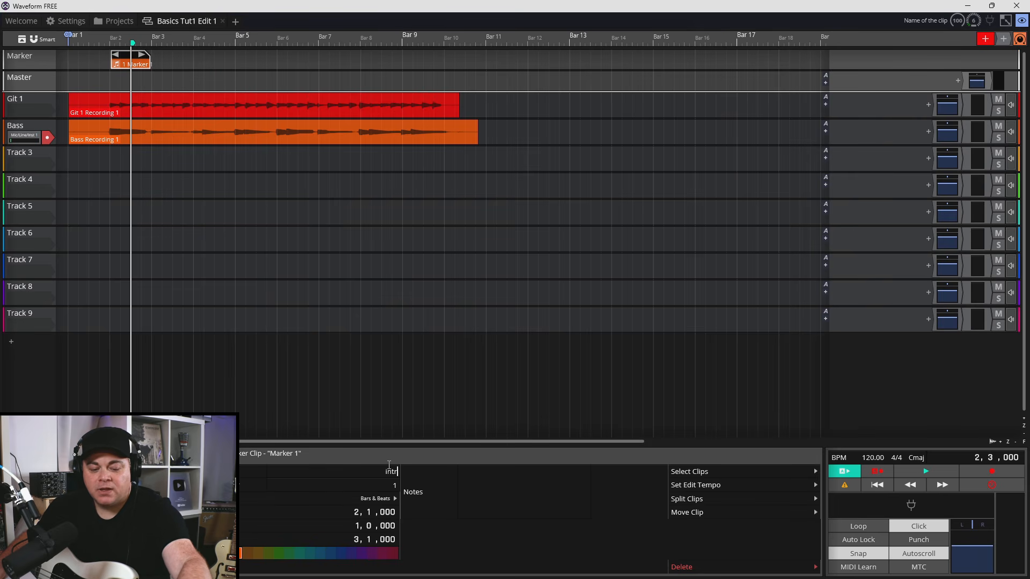
left_click(142, 56)
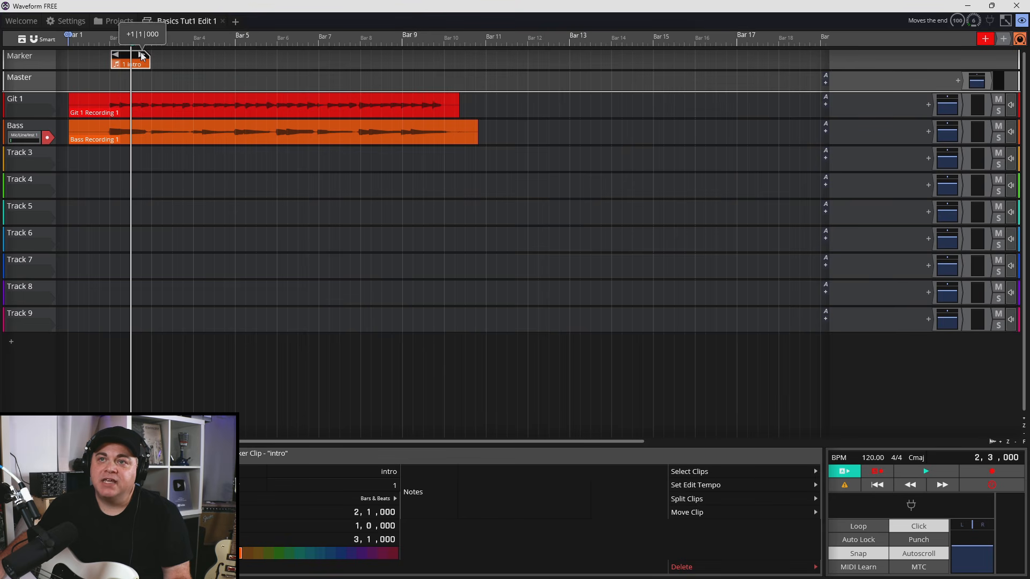
left_click_drag(142, 55, 270, 36)
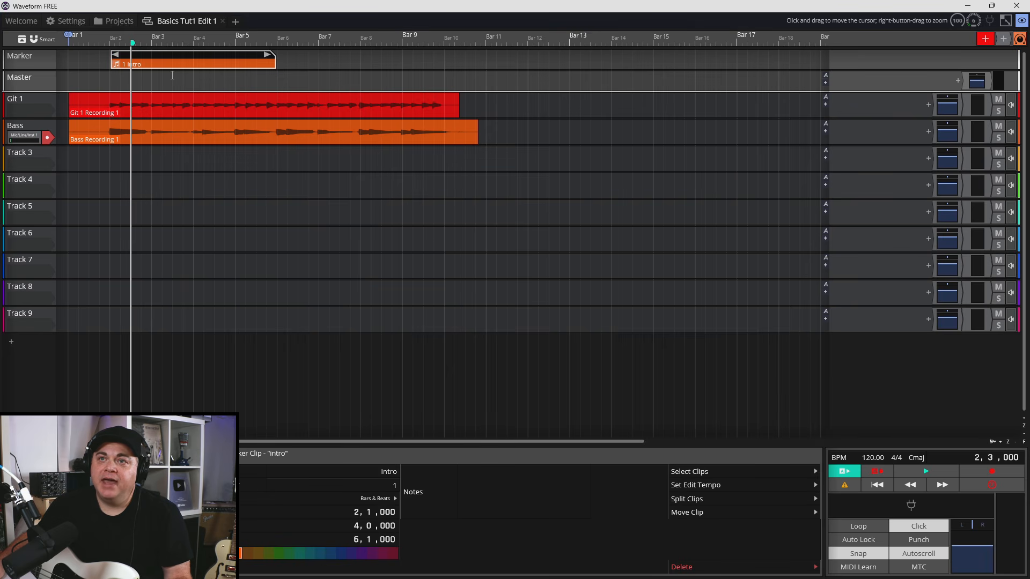
Step: Add a bars and beats marker named Verse 1 spanning bar 6 to bar 14, and colour it blue
left_click(277, 60)
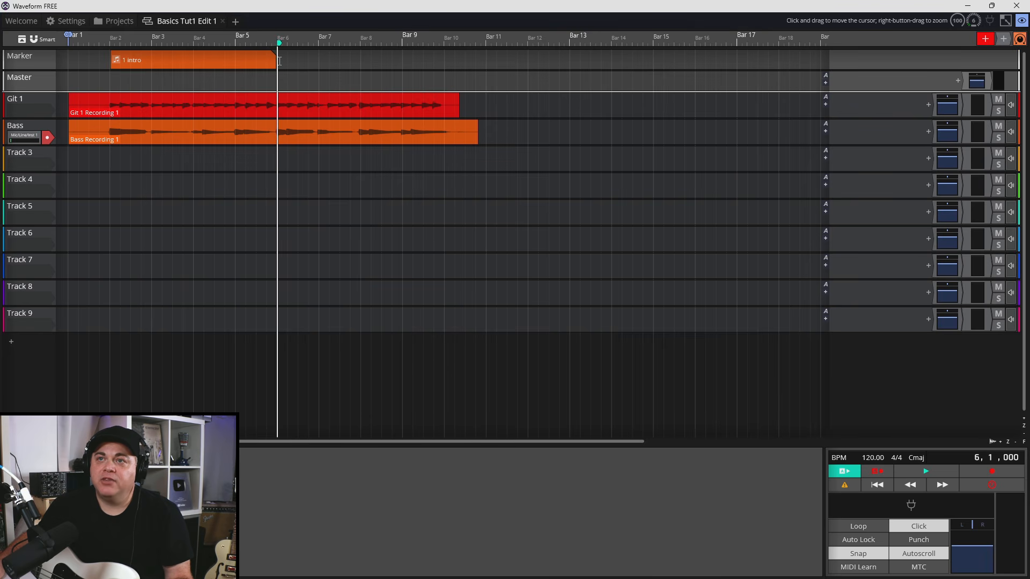
right_click(279, 61)
left_click(290, 68)
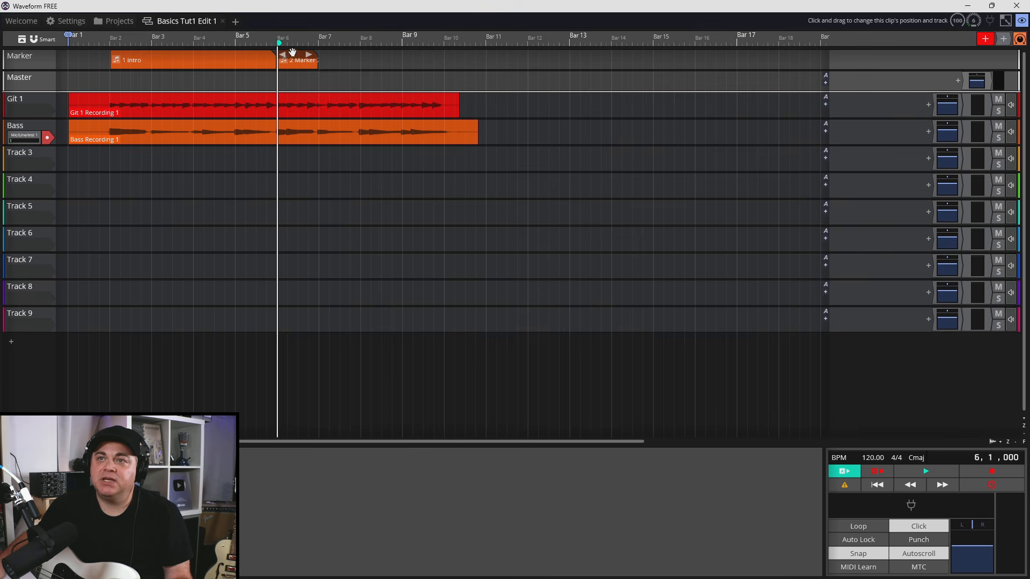
left_click(294, 57)
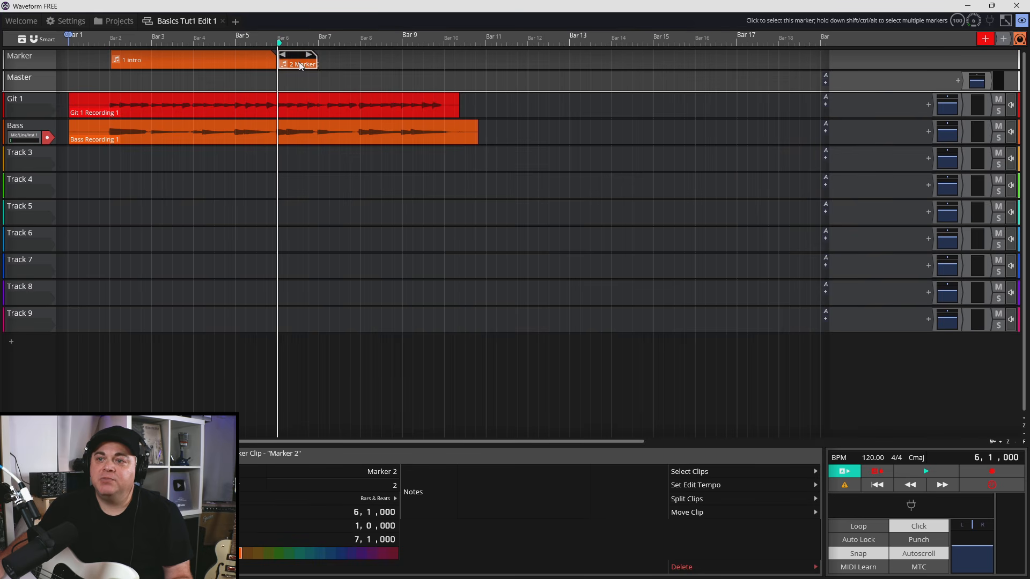
left_click(369, 467)
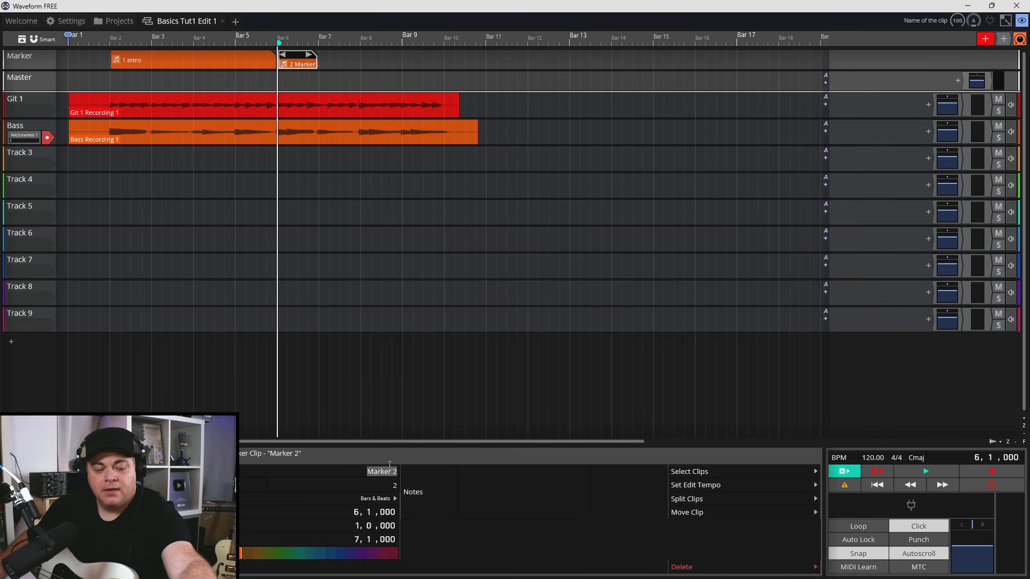
type("Verse")
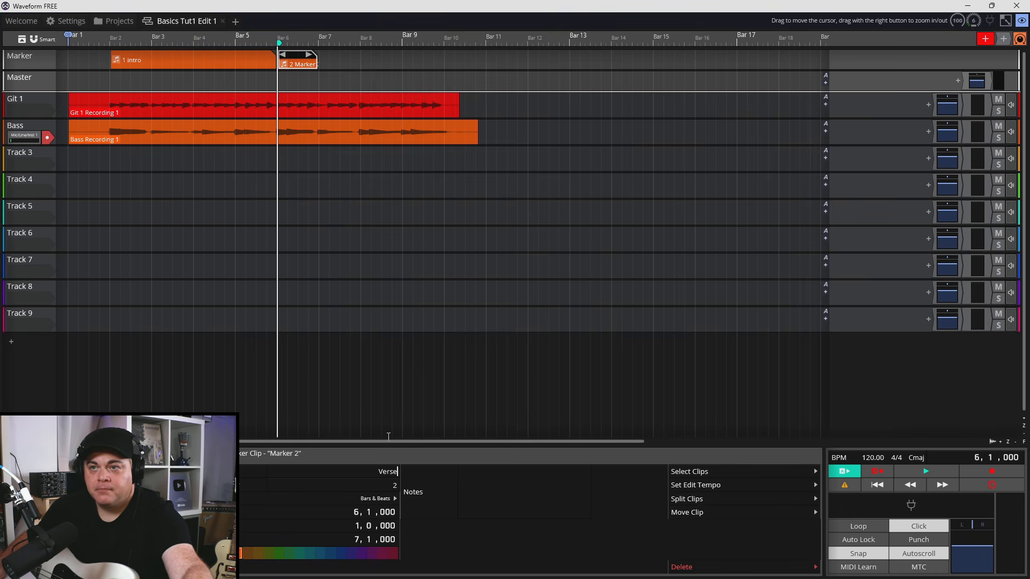
type(" 1")
key("Return")
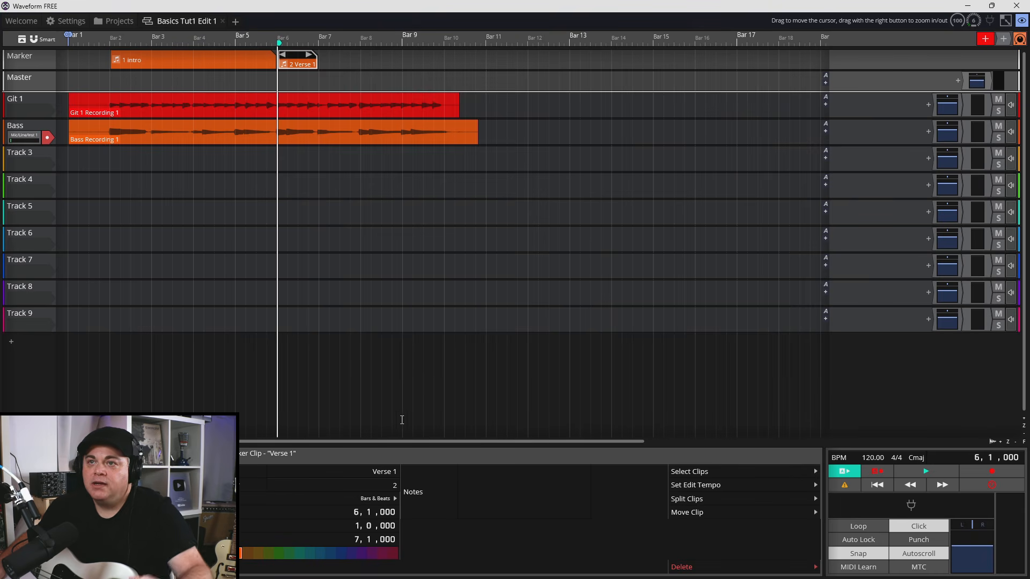
left_click(341, 554)
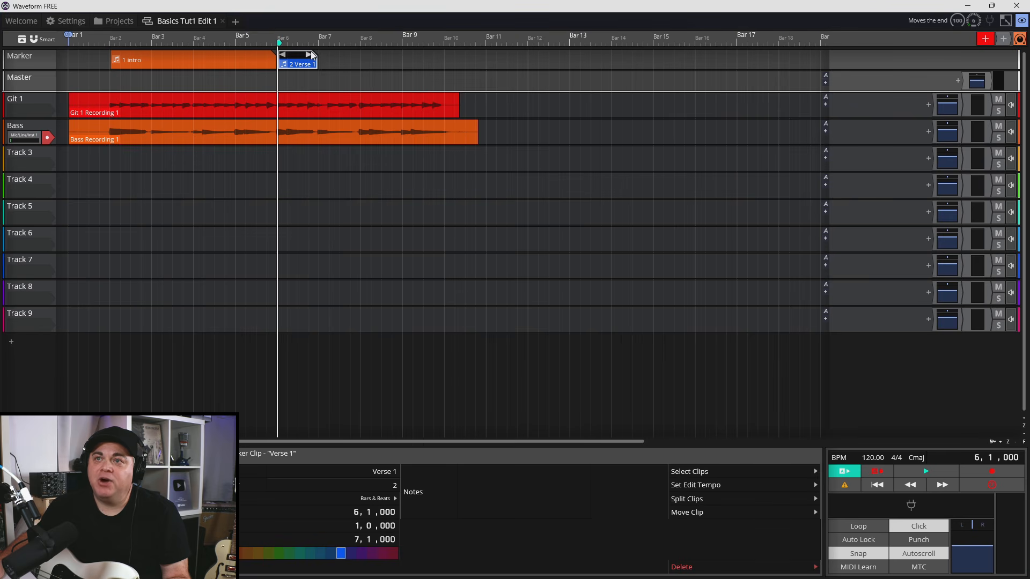
mouse_move(309, 55)
left_mouse_down()
mouse_move(439, 38)
mouse_move(610, 63)
mouse_move(601, 64)
left_mouse_up()
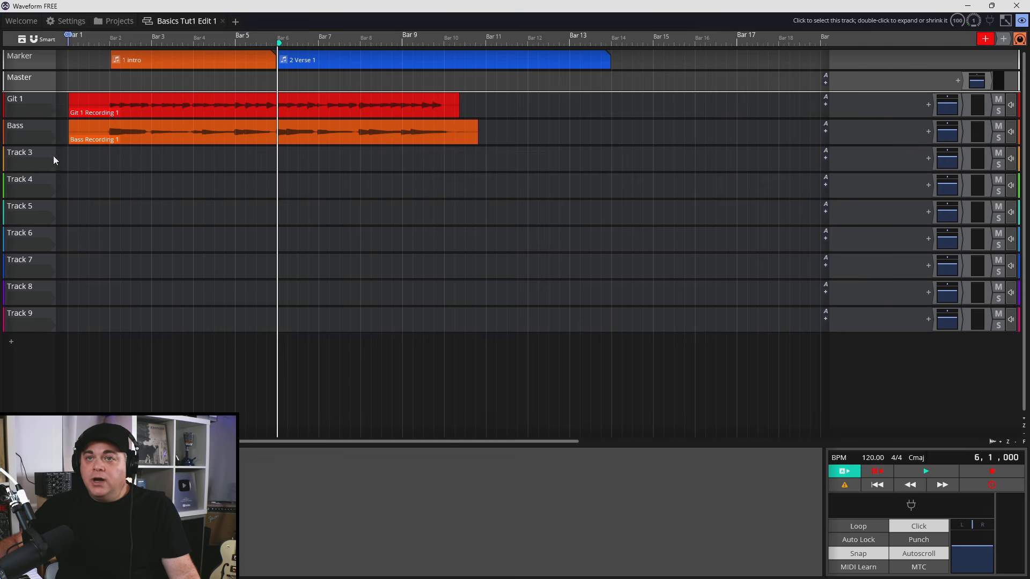
Step: Add the built-in 4OSC instrument to Track 3 and move its window clear of the track headers
left_click(22, 155)
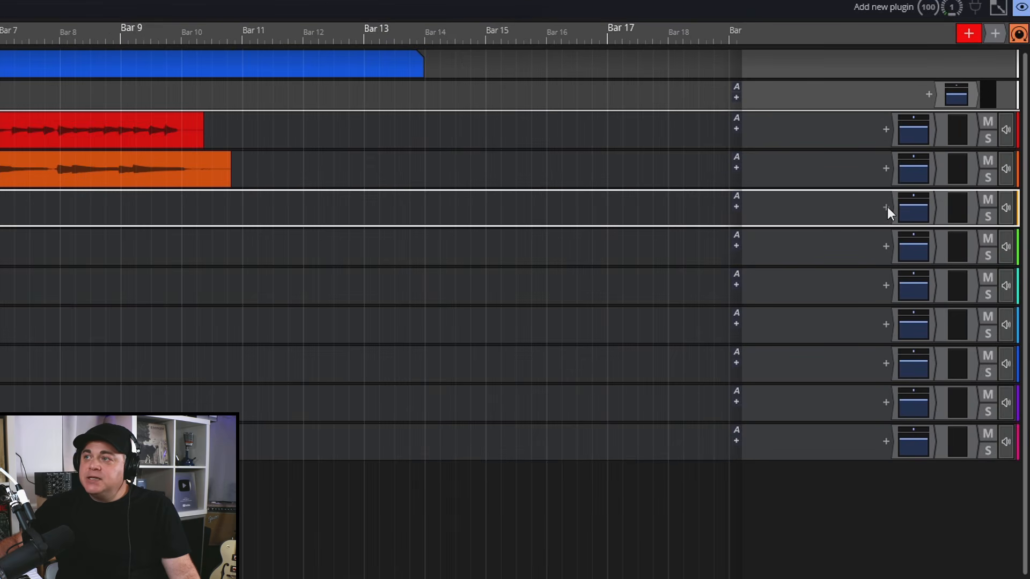
left_click(886, 207)
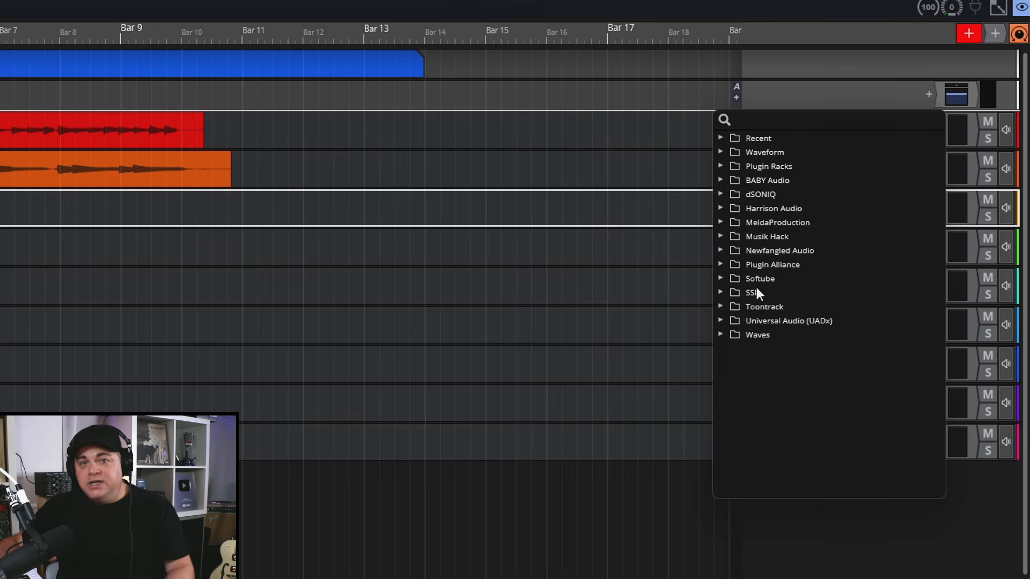
left_click(720, 152)
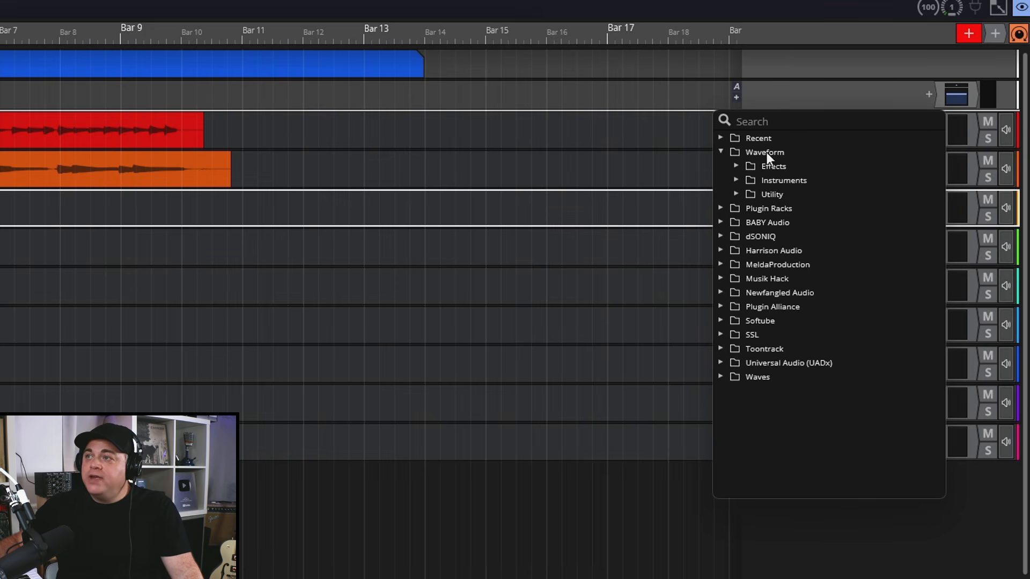
left_click(736, 181)
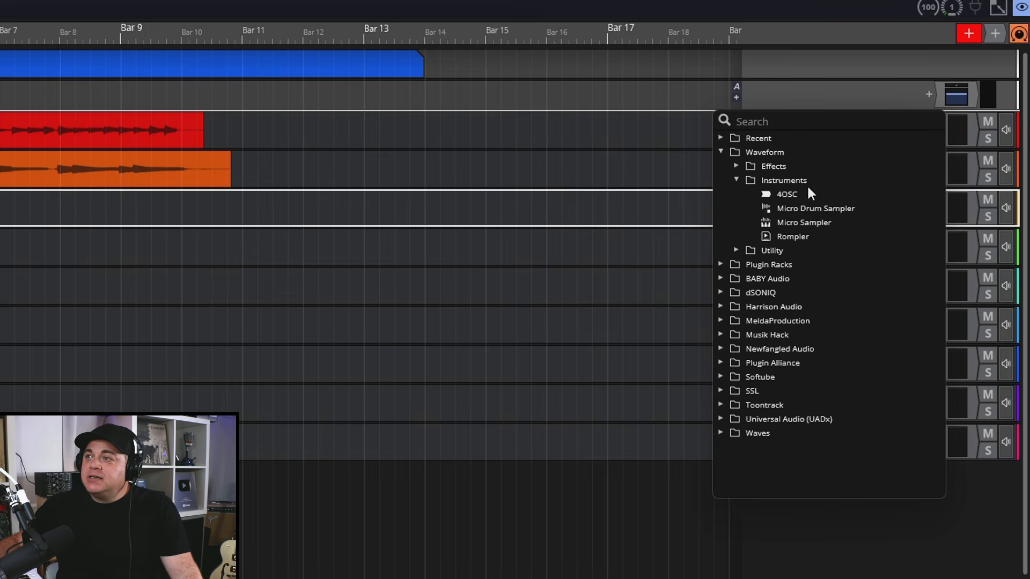
left_click(775, 194)
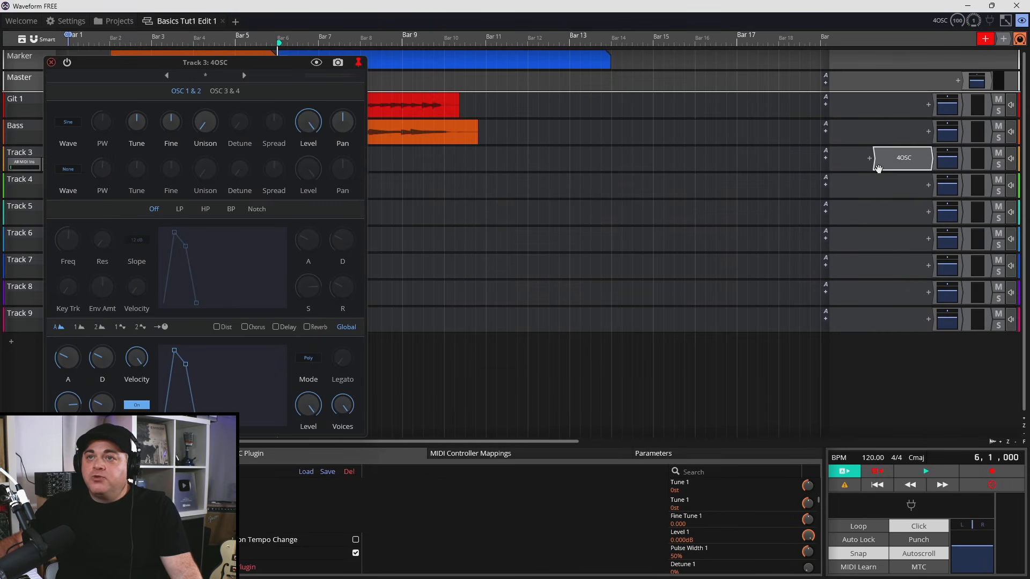
left_click_drag(188, 65, 497, 80)
Step: Load the Organ preset into 4OSC, and place the playhead just before bar 2 with the plugin window closed
mouse_move(656, 138)
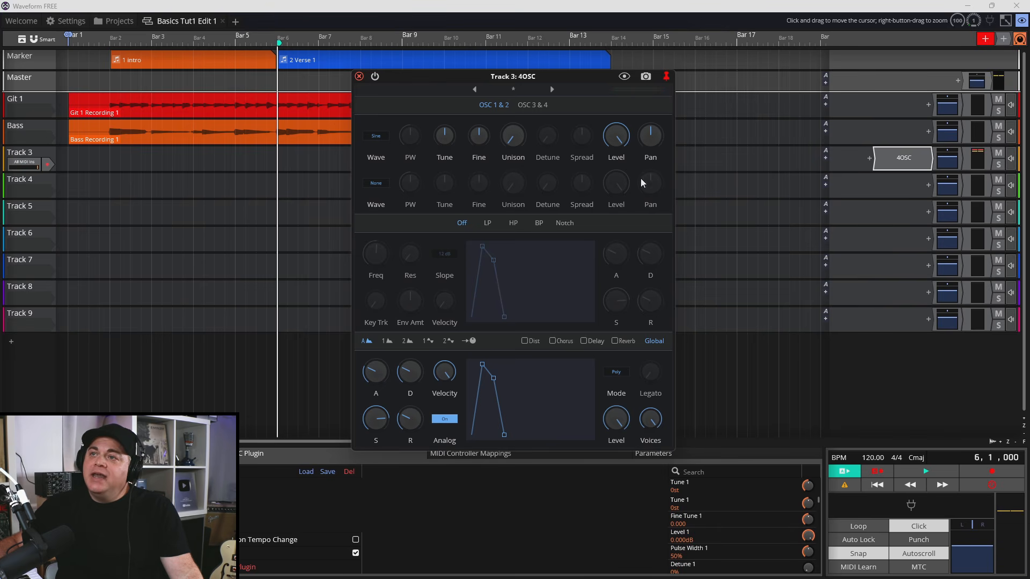
left_click(514, 89)
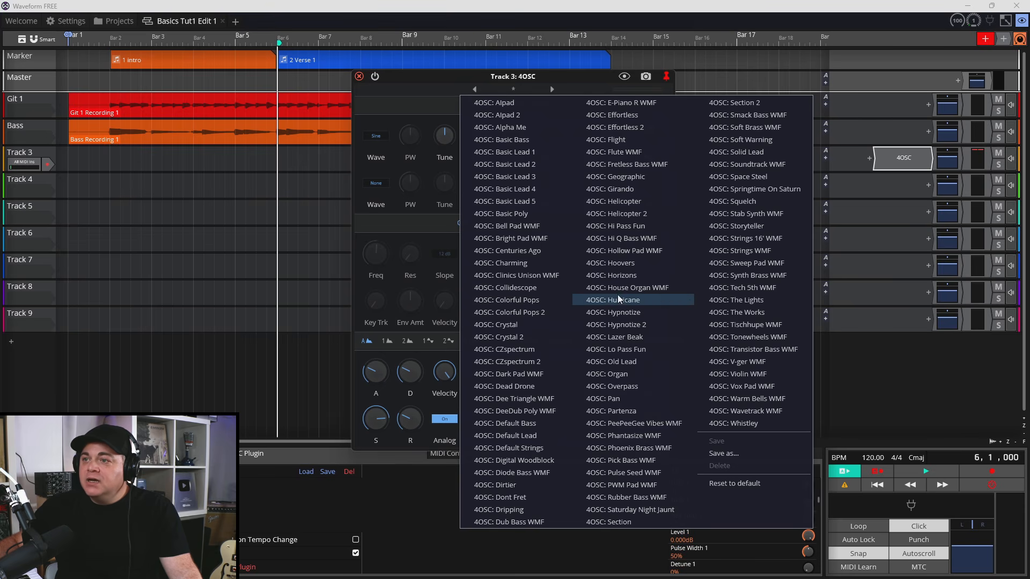
left_click(626, 373)
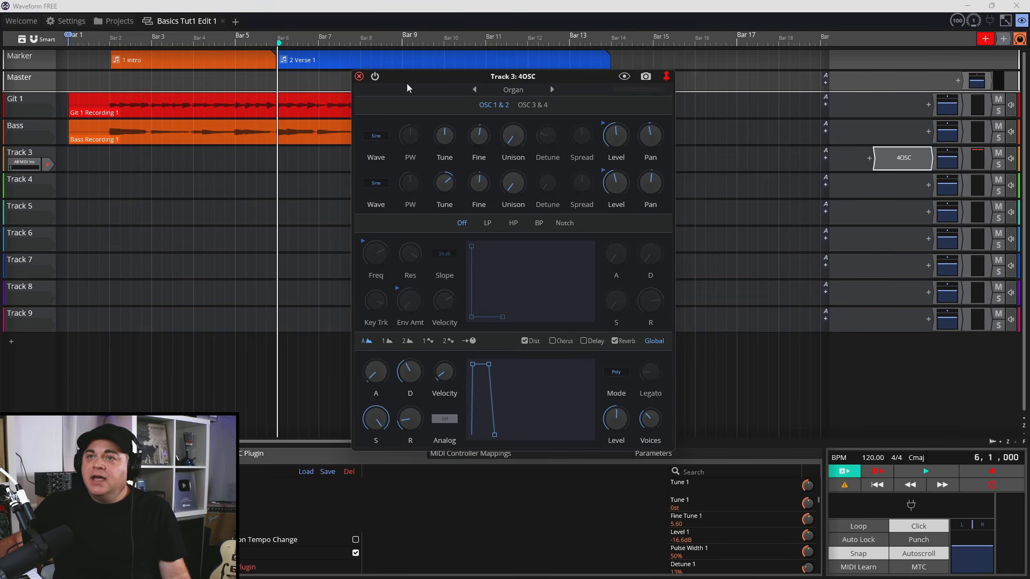
left_click(360, 77)
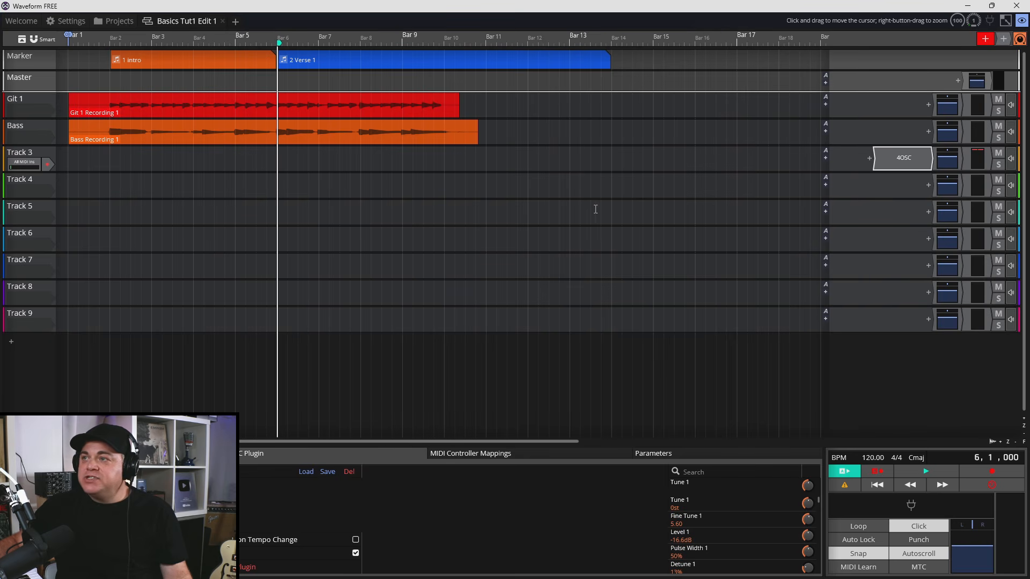
left_click(107, 160)
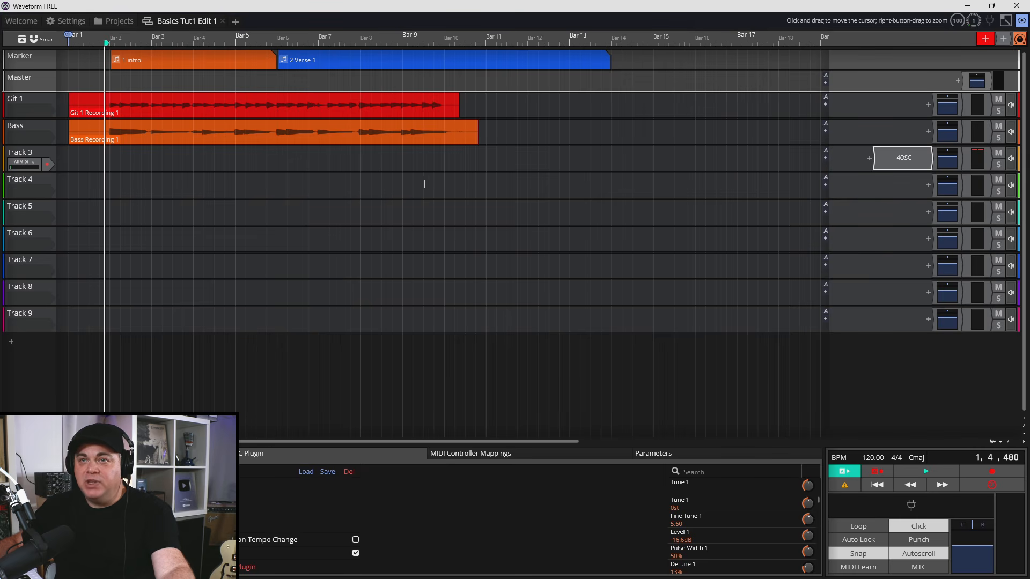
Step: Play the song from just before bar 2 to hear the organ with it, and set Track 3's volume to -4.85 dB
key("space")
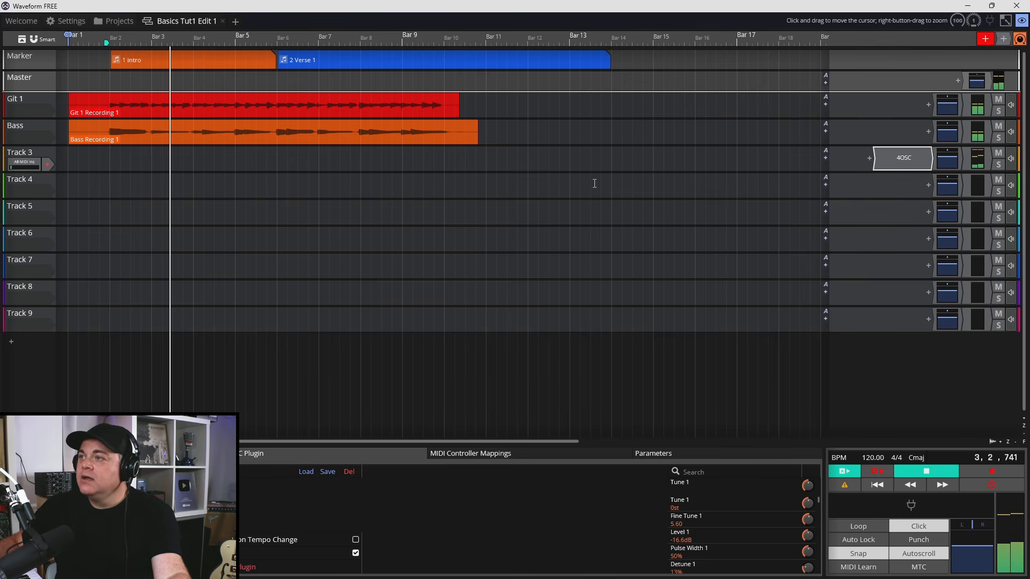
key("space")
left_click(952, 163)
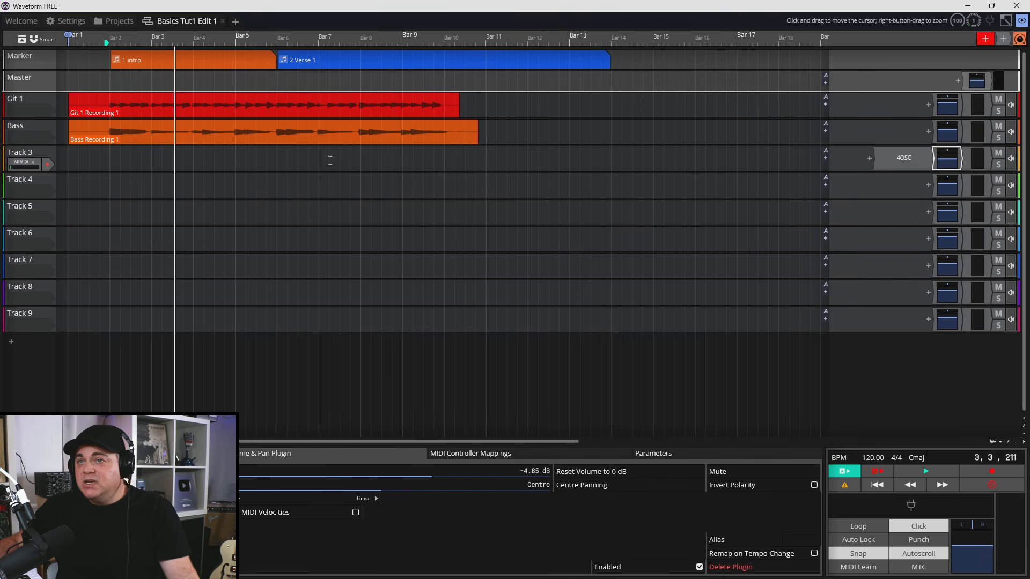
Step: With the playhead at bar 1, set Track 3's input to Minilab3 MIDI and arm the track for recording
left_click(66, 165)
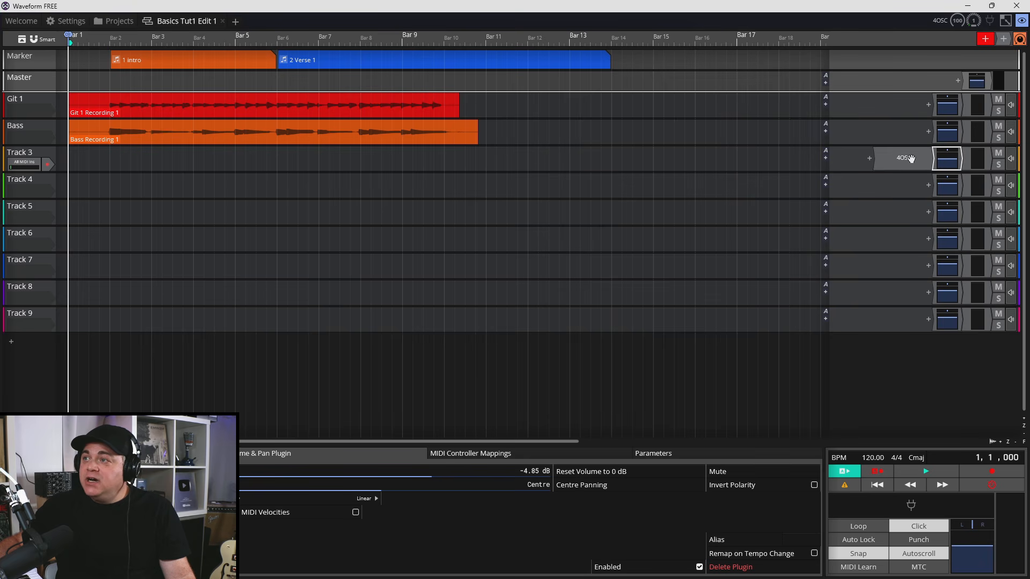
left_click(23, 166)
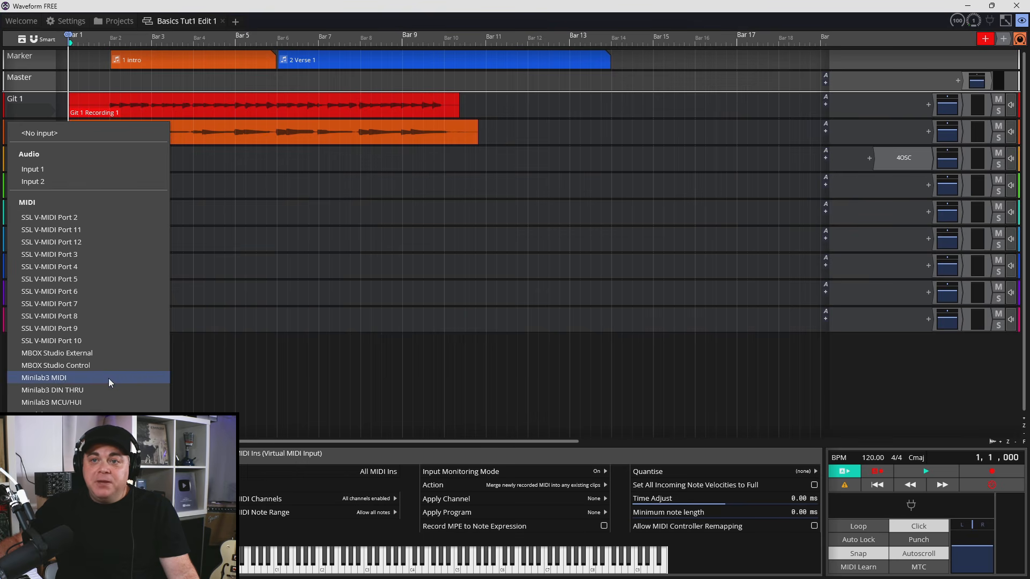
left_click(73, 378)
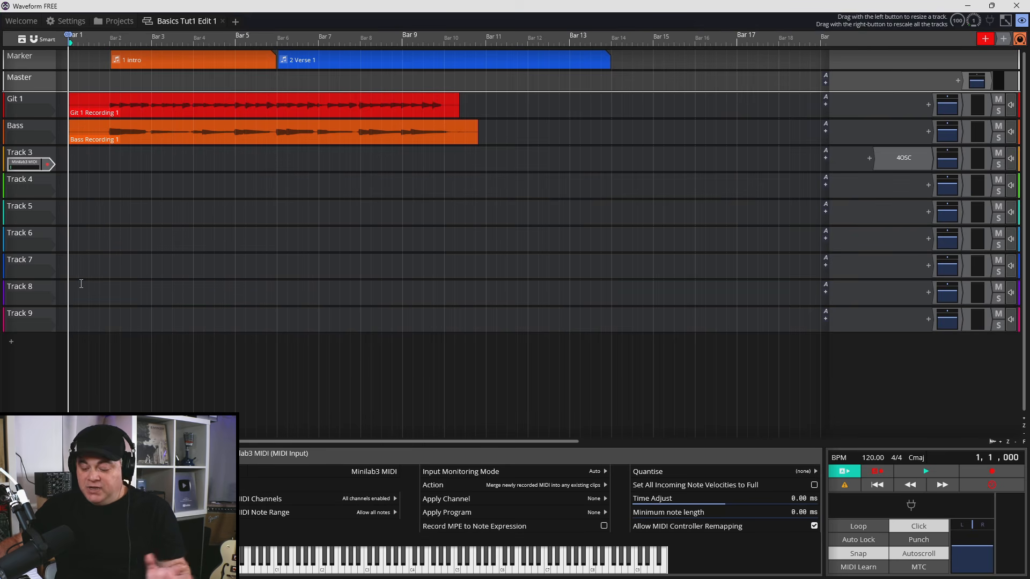
left_click(48, 165)
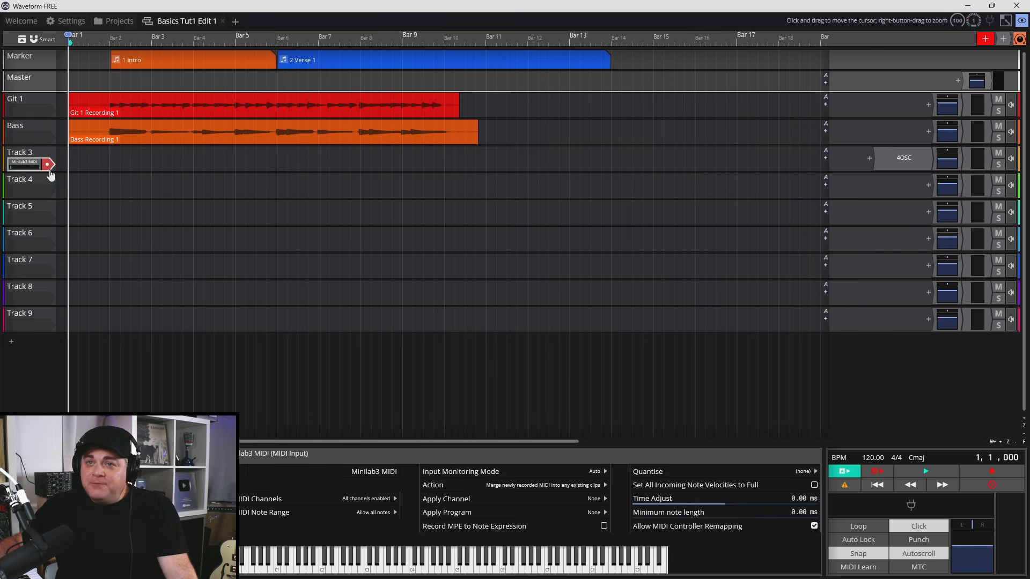
Step: Disable and re-enable the MBOX Studio Control input in the MIDI device settings, and review Track 3's input choices back in the edit
left_click(20, 162)
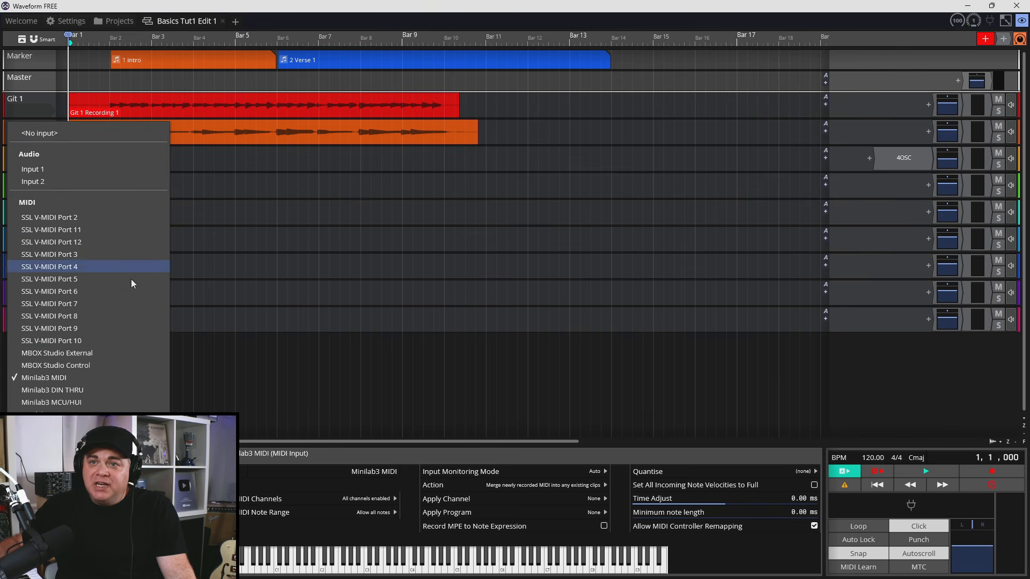
left_click(89, 7)
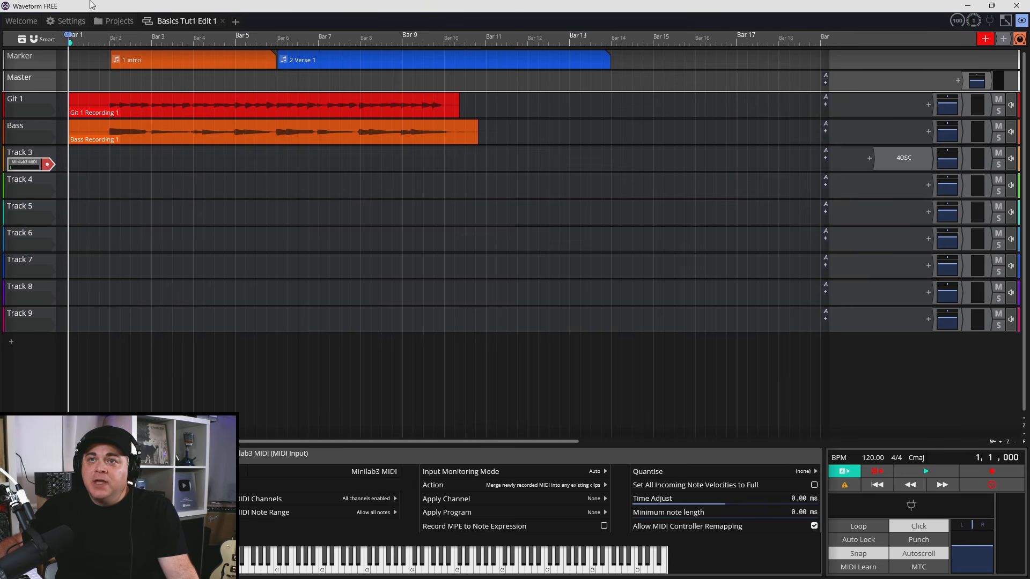
left_click(76, 23)
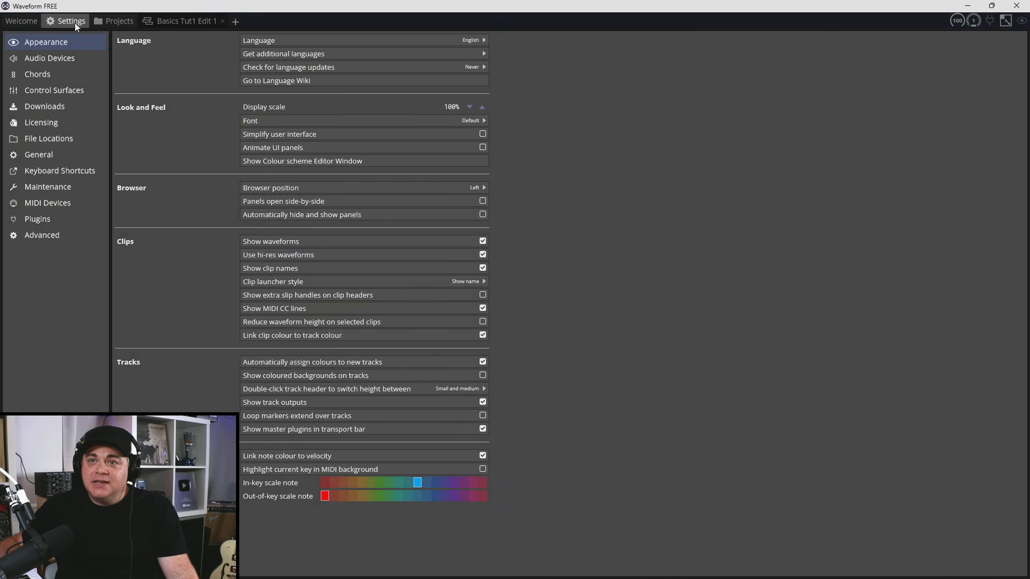
left_click(65, 207)
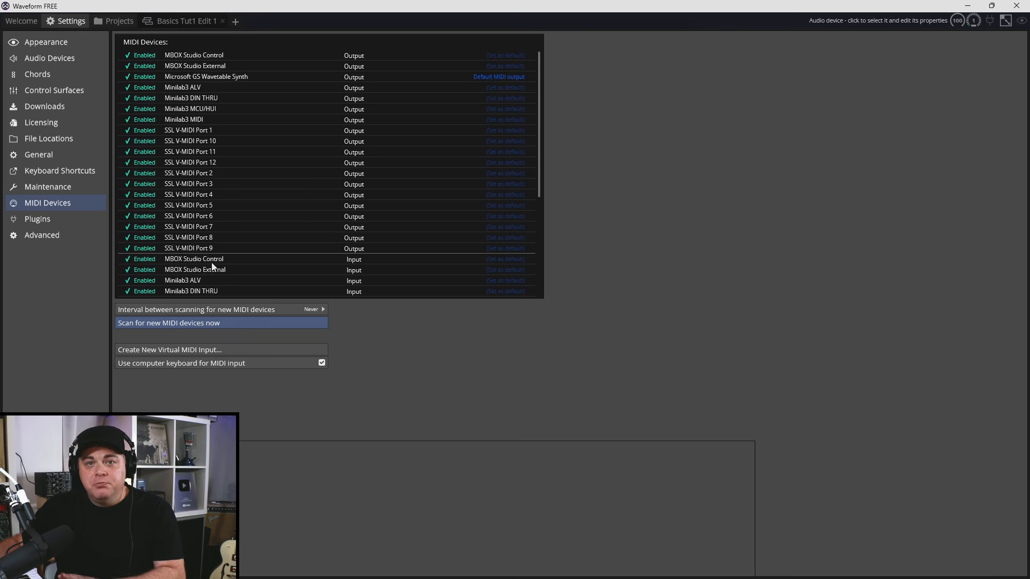
left_click(143, 259)
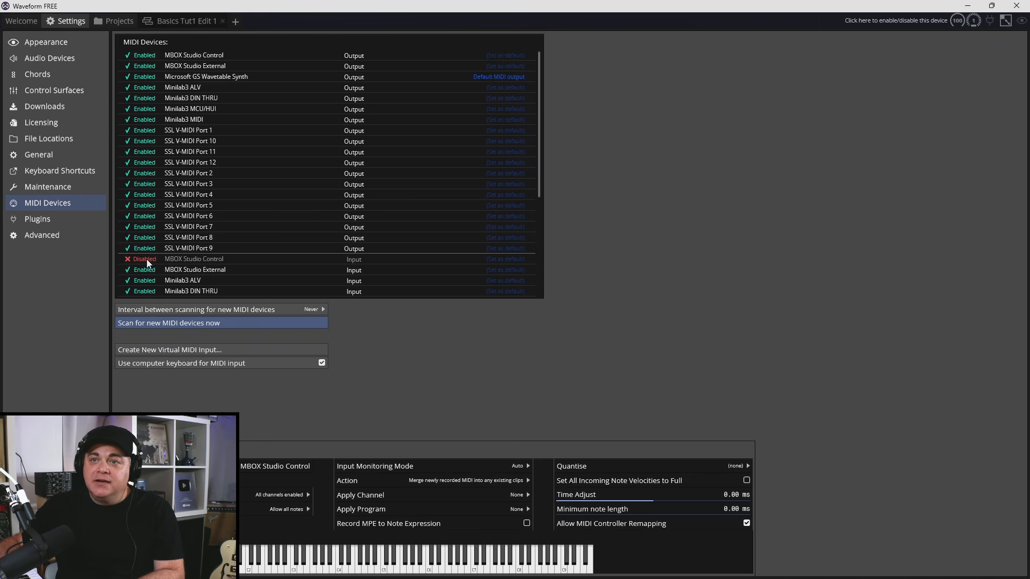
left_click(139, 260)
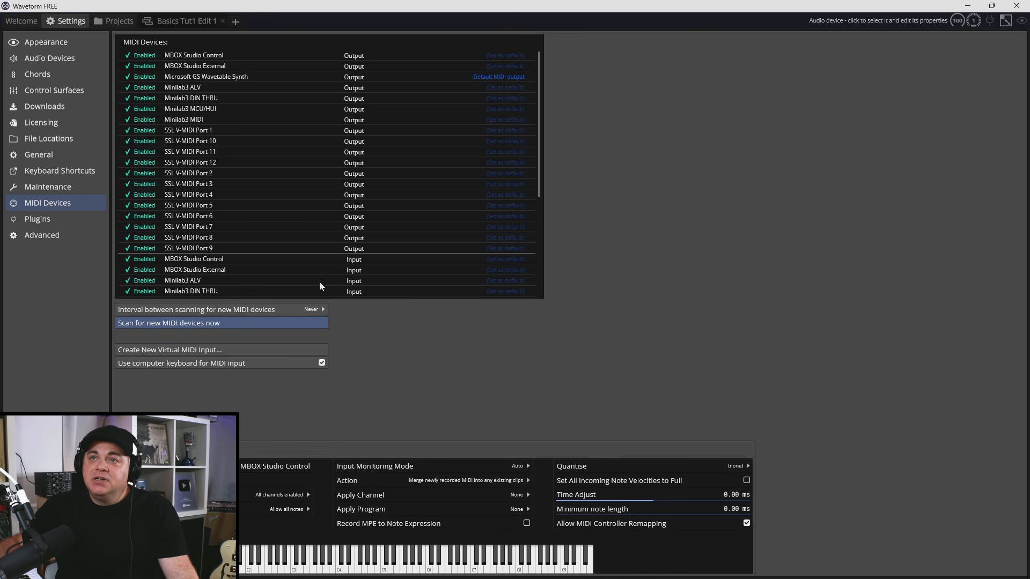
left_click(163, 22)
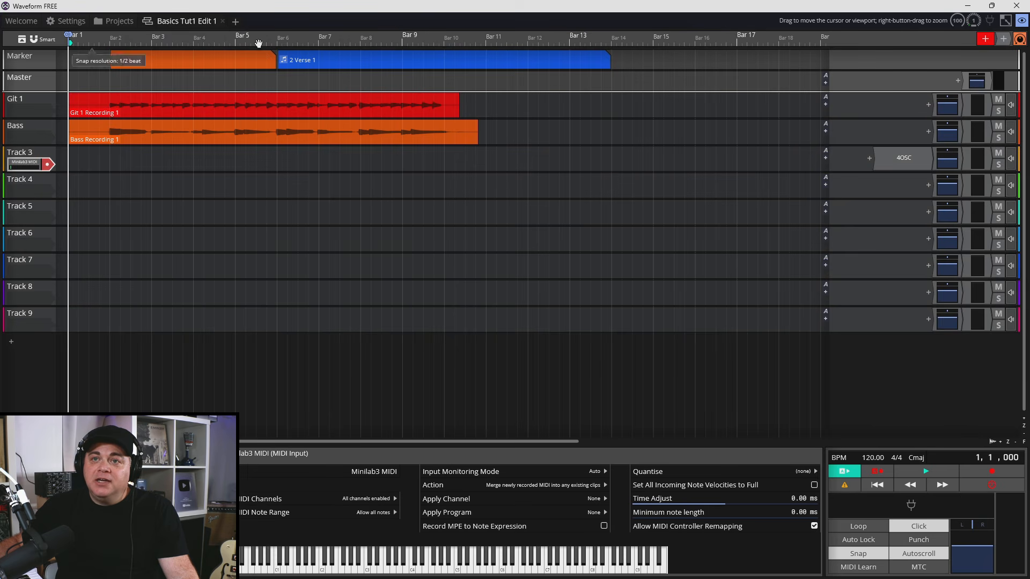
left_click(26, 166)
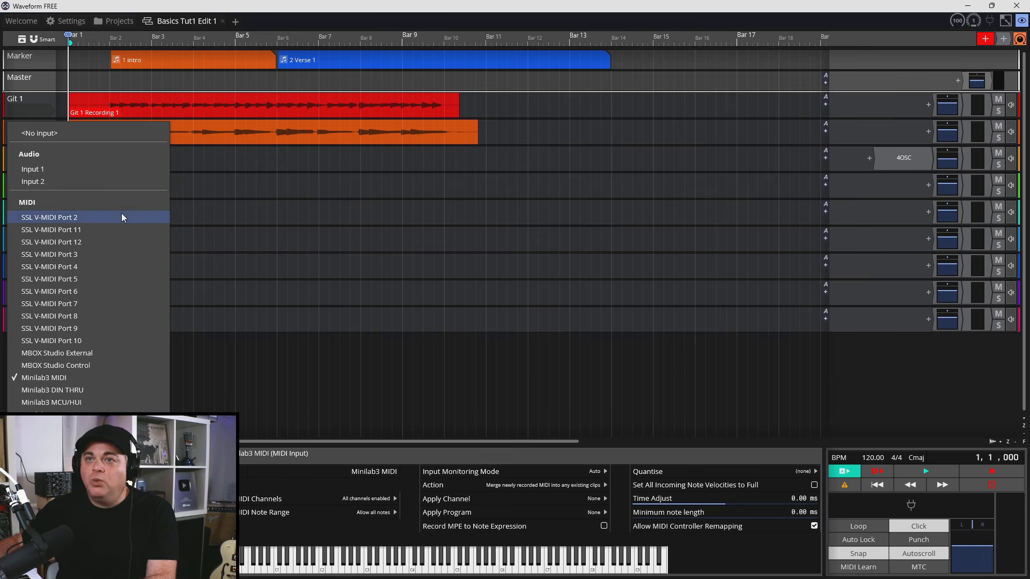
left_click(131, 7)
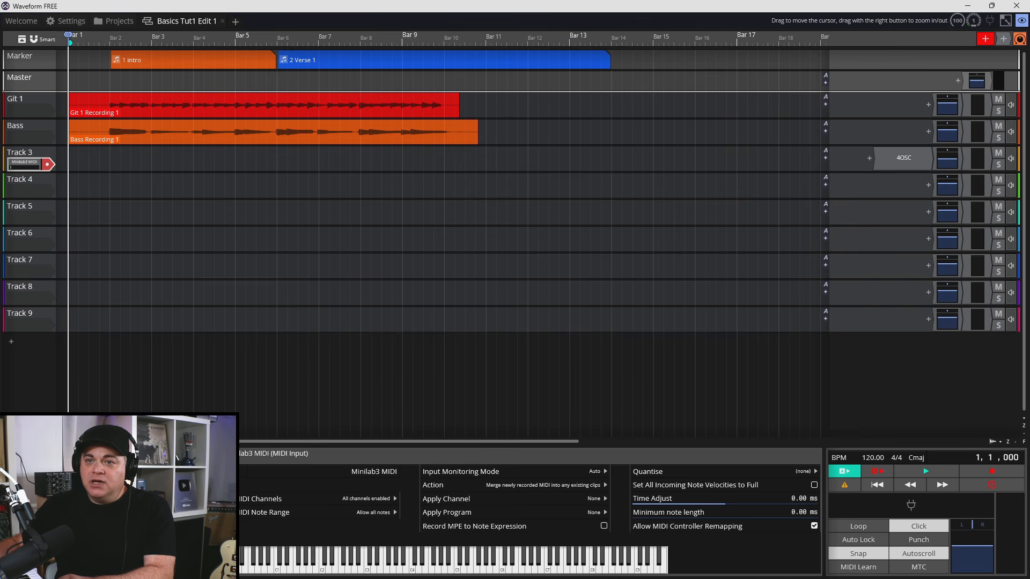
Step: Hide the input properties and record a MIDI organ take on Track 3 from bar 1 to about bar 6, beat 4
key("Escape")
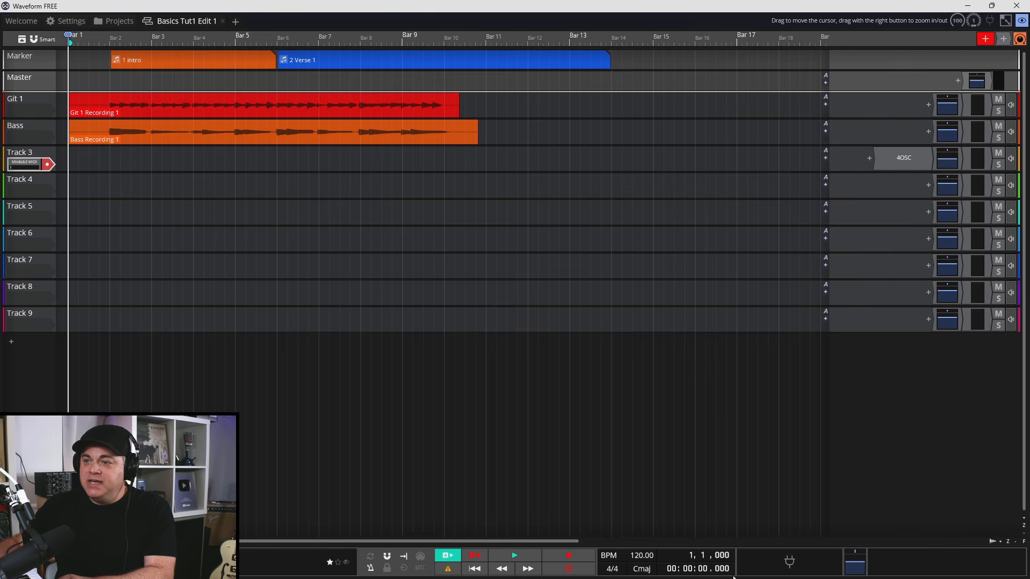
left_click(570, 561)
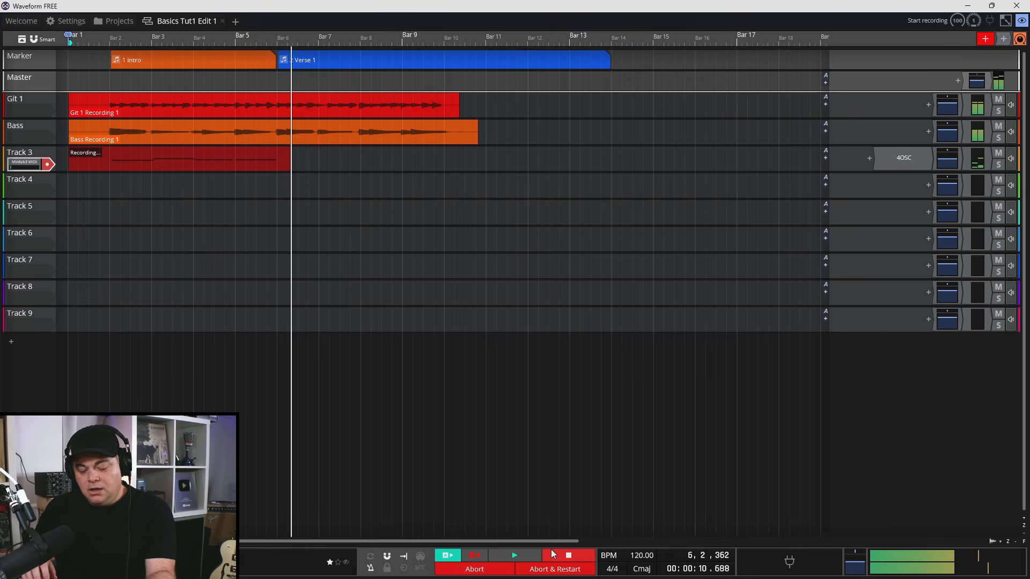
left_click(551, 552)
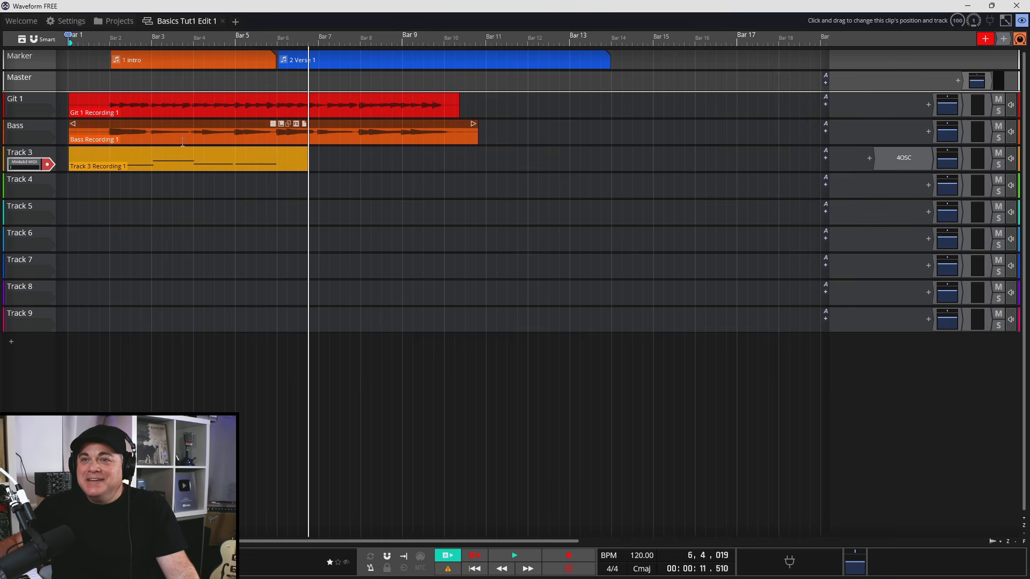
Step: Open the recorded Track 3 clip in the MIDI editor with the note rows enlarged around G3 to D4
mouse_move(228, 153)
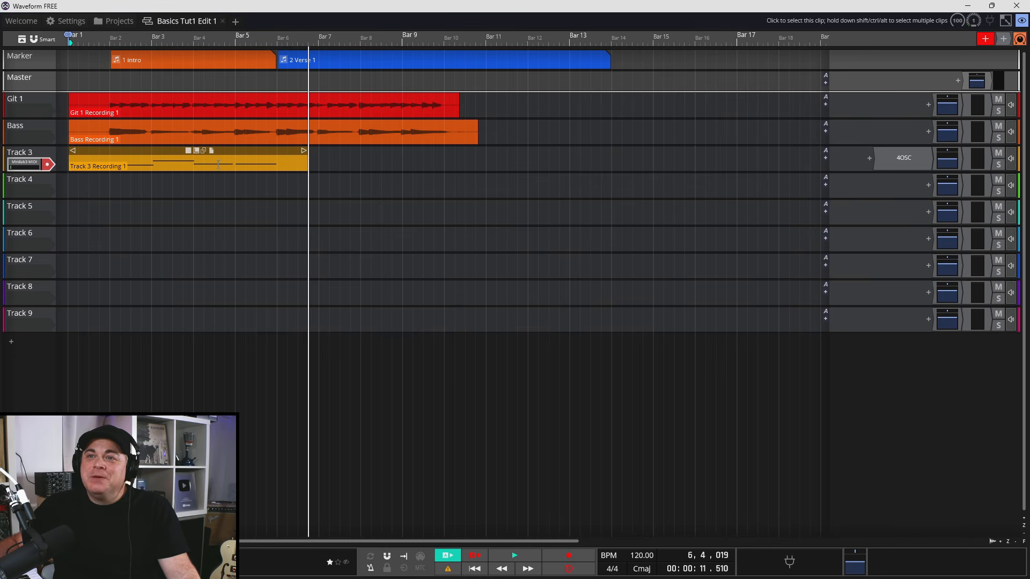
mouse_move(134, 150)
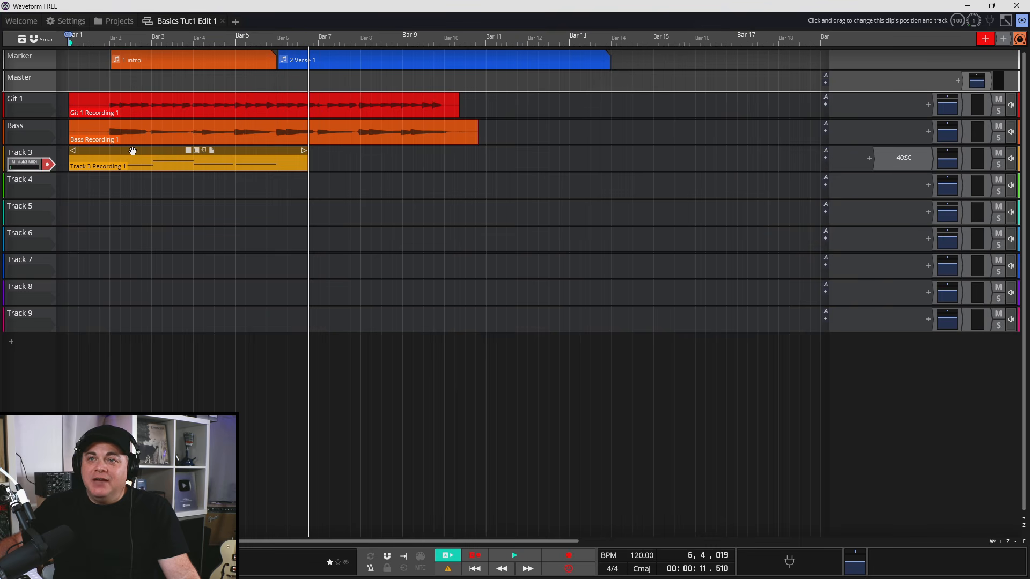
double_click(132, 152)
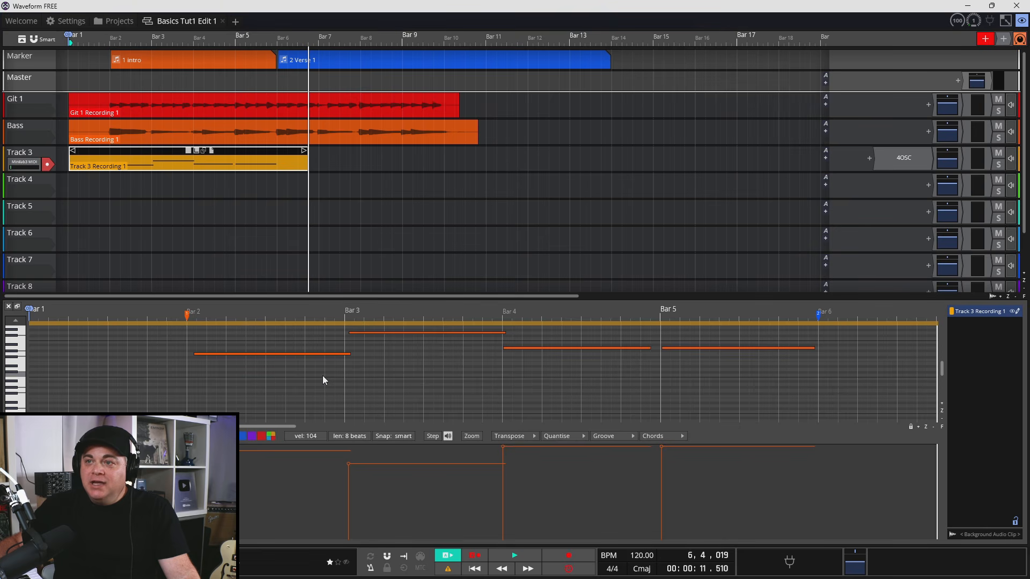
scroll(323, 380, "up", 2)
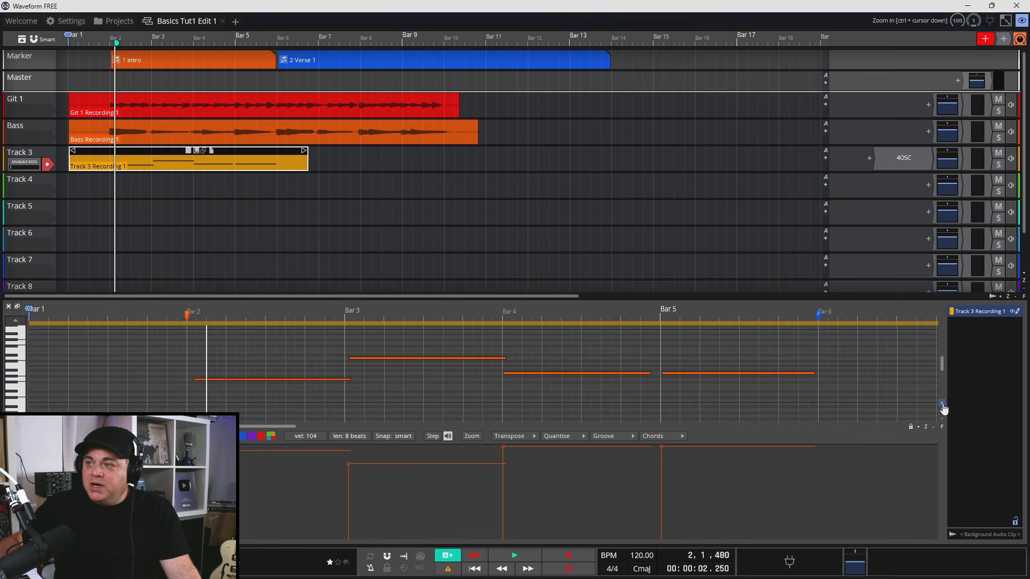
scroll(943, 409, "up", 5)
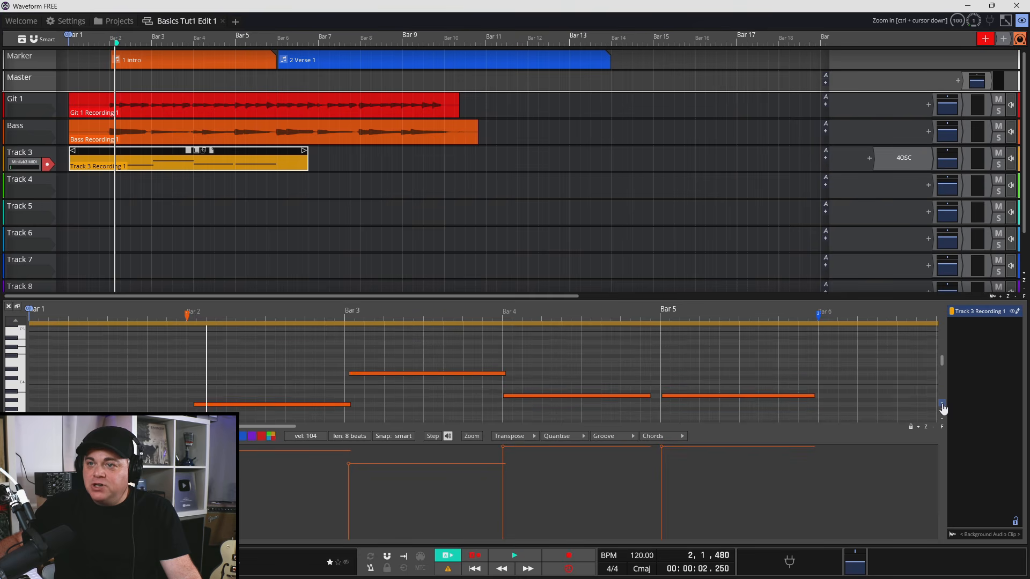
scroll(943, 409, "up", 2)
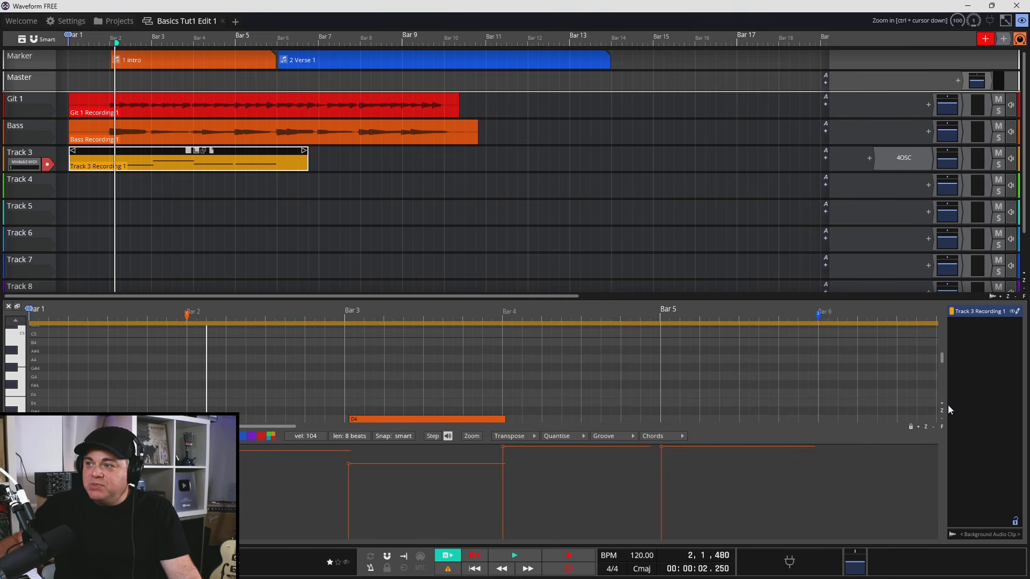
scroll(943, 409, "up", 2)
left_click_drag(941, 358, 945, 363)
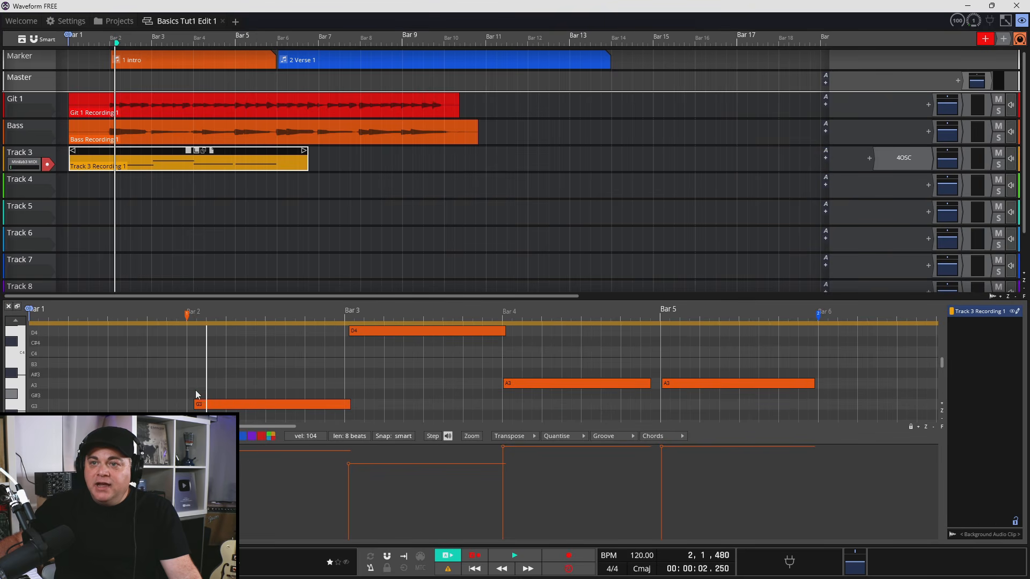
Step: Try moving the G3, D4 and first A3 notes by hand onto bars 2, 3 and 4, and undo the moves
left_click(225, 403)
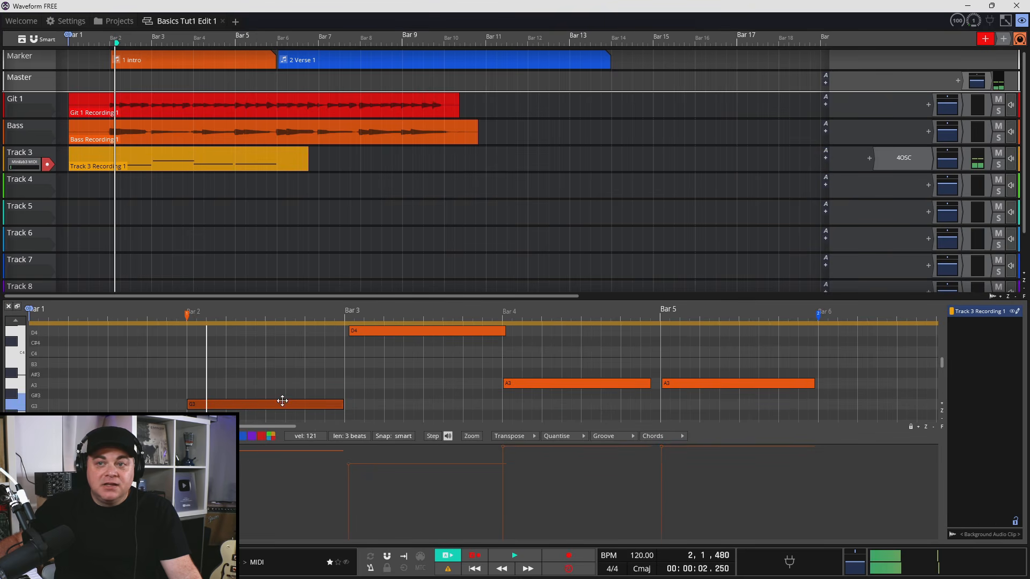
left_click_drag(371, 329, 366, 330)
left_click(573, 385)
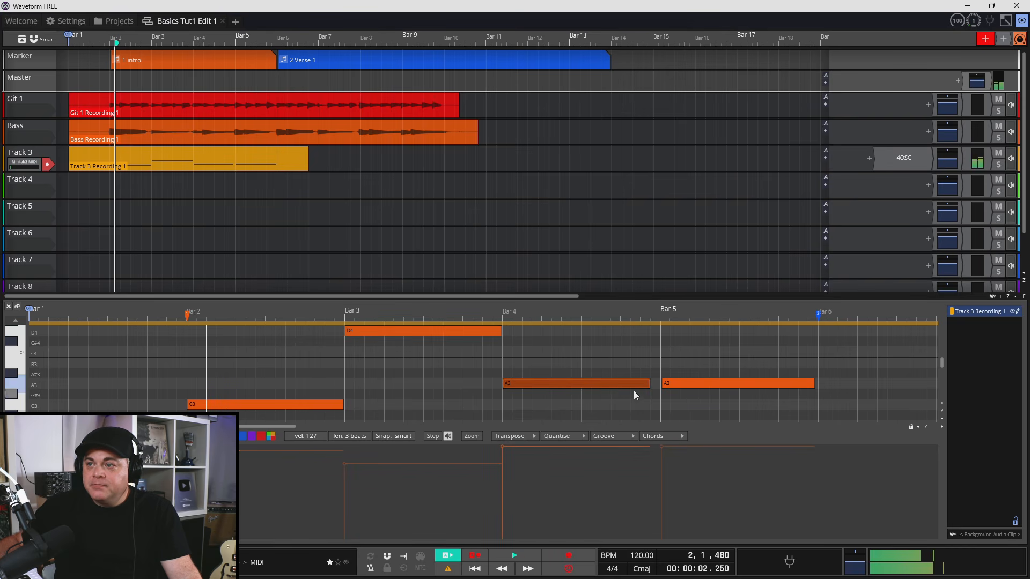
left_click_drag(669, 384, 668, 383)
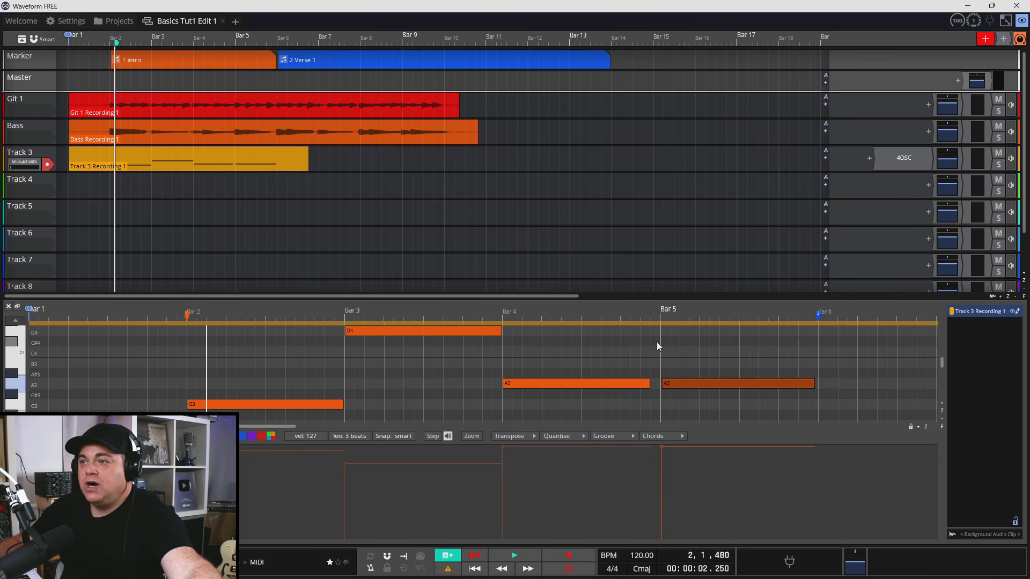
key("ctrl+z")
key("ctrl+z")
key("ctrl+z")
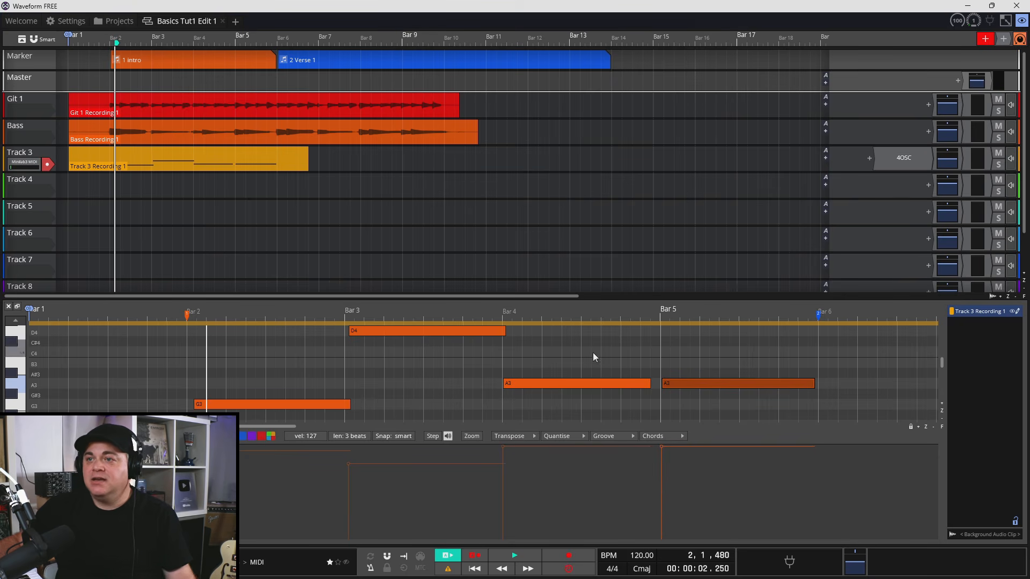
Step: Quantise the start times of all four recorded notes to the nearest 1 beat and close the MIDI editor
left_click_drag(194, 329, 734, 412)
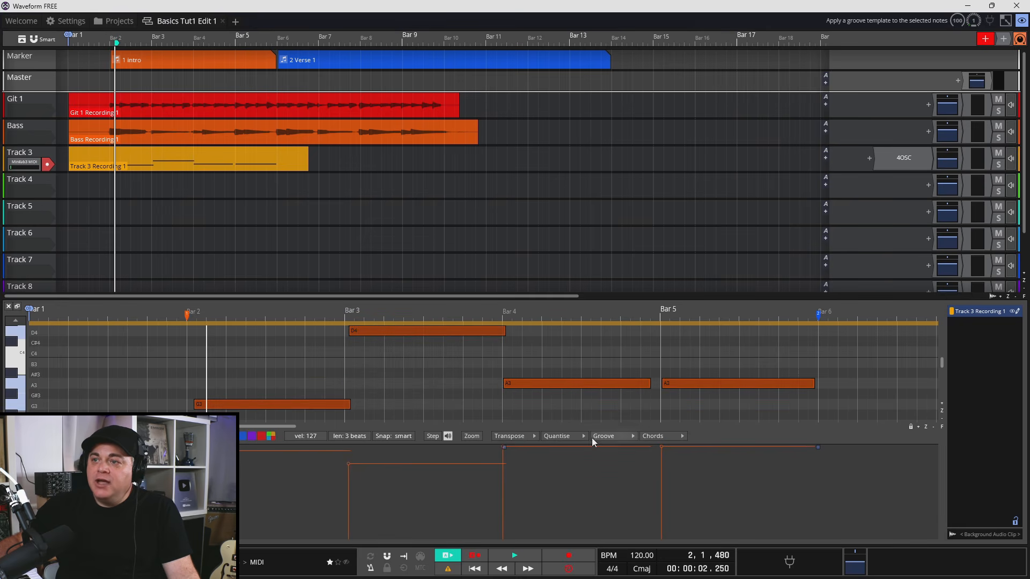
left_click(579, 435)
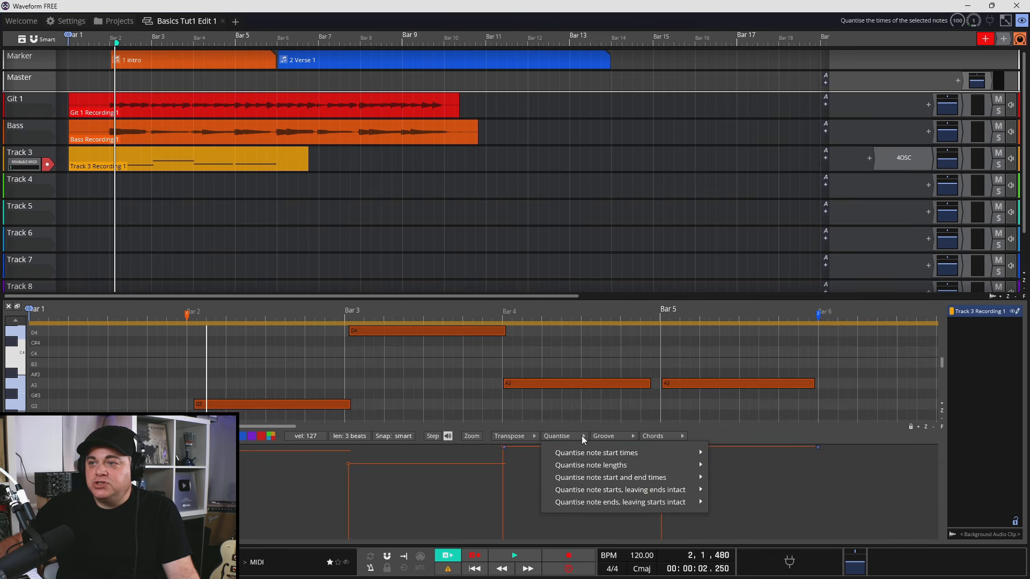
mouse_move(591, 453)
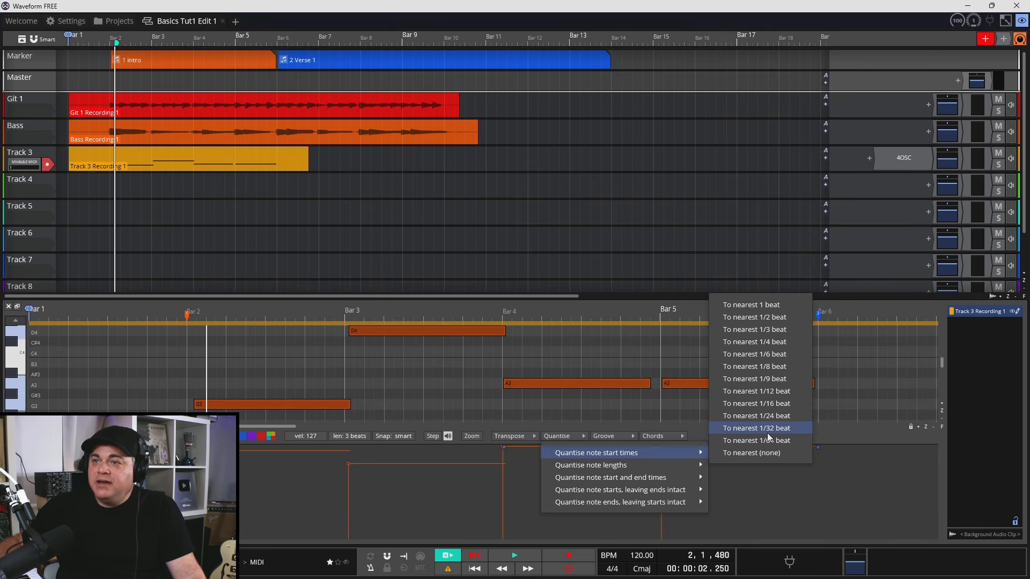
left_click(764, 310)
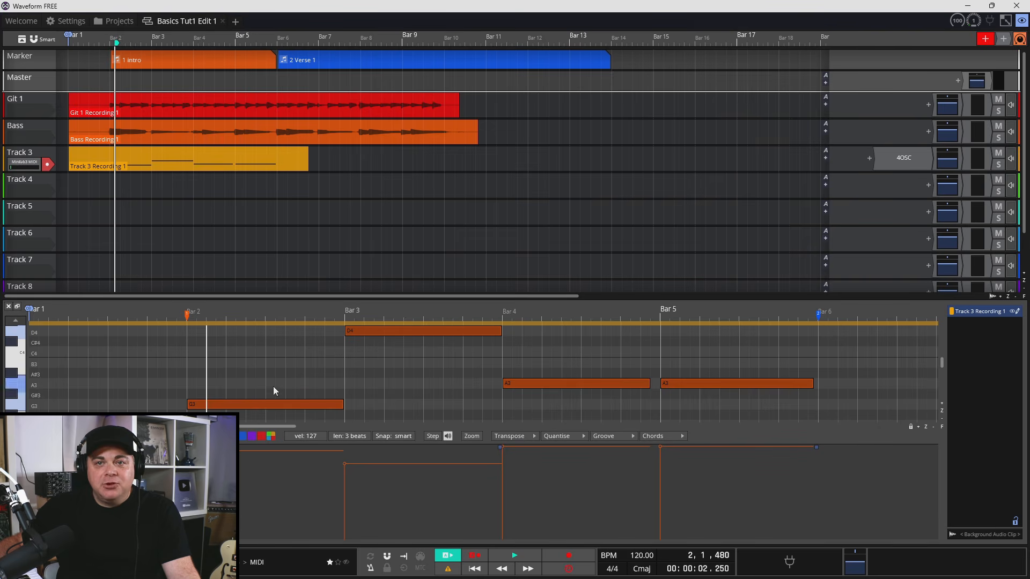
left_click(9, 307)
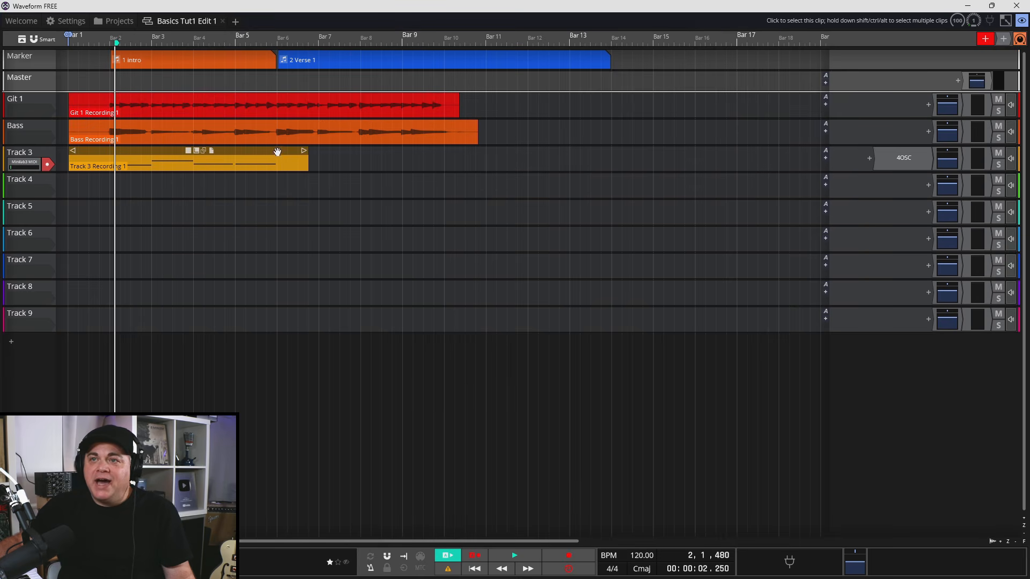
Step: Trim the Track 3 clip to run from bar 2 to bar 6 and duplicate it so the copy follows directly
left_click(305, 153)
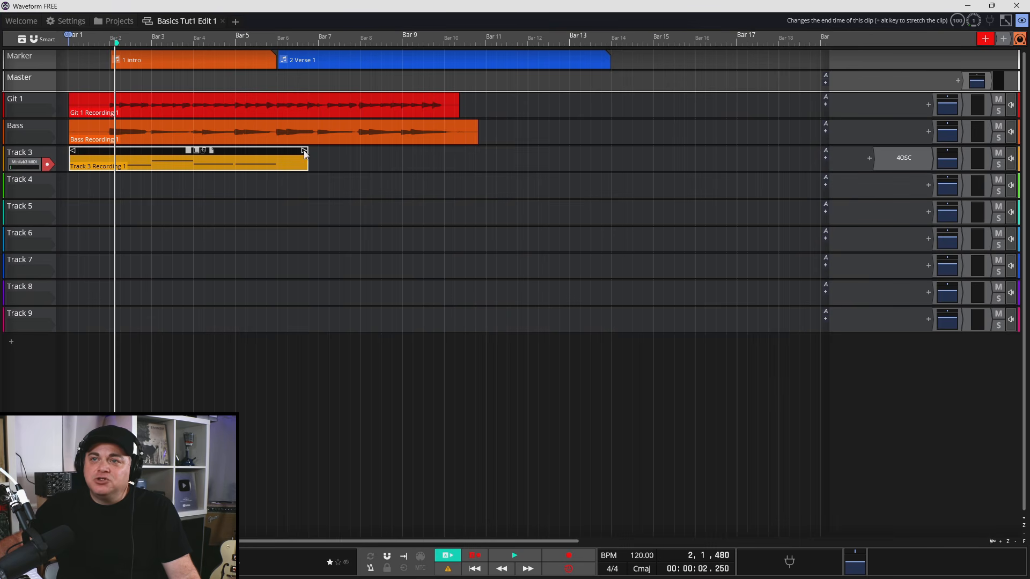
left_click_drag(304, 154, 274, 147)
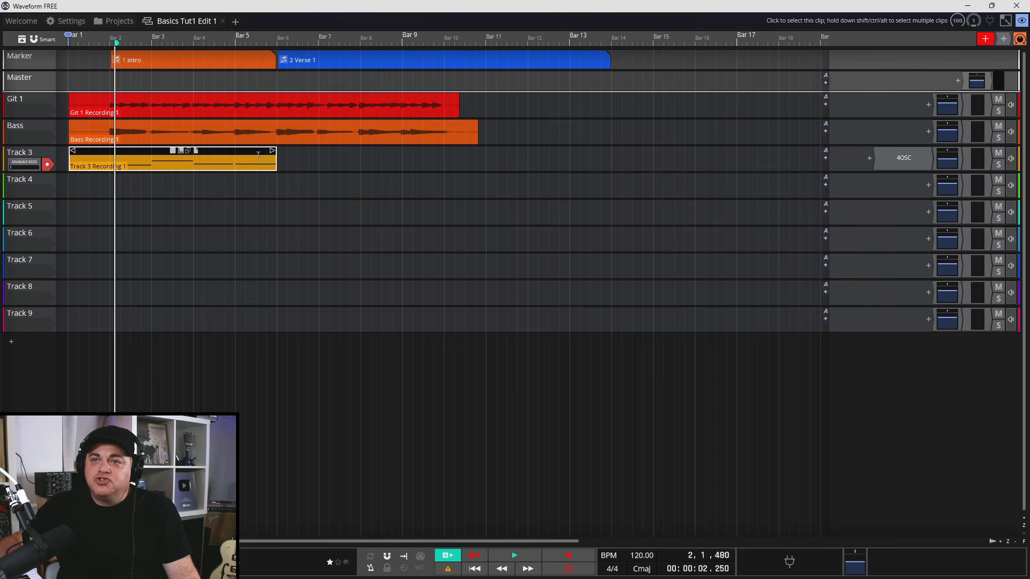
left_click_drag(73, 155, 114, 161)
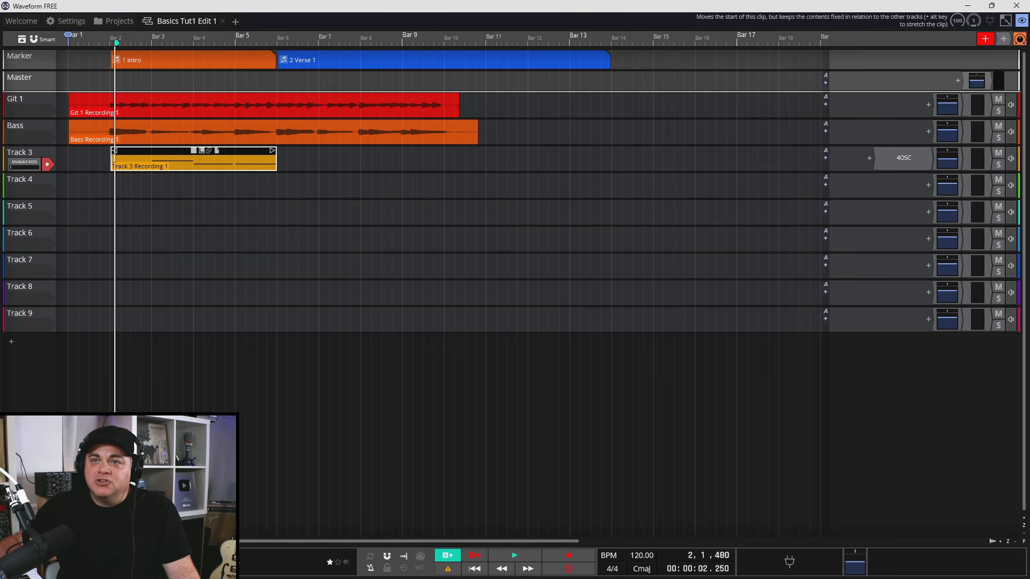
right_click(143, 154)
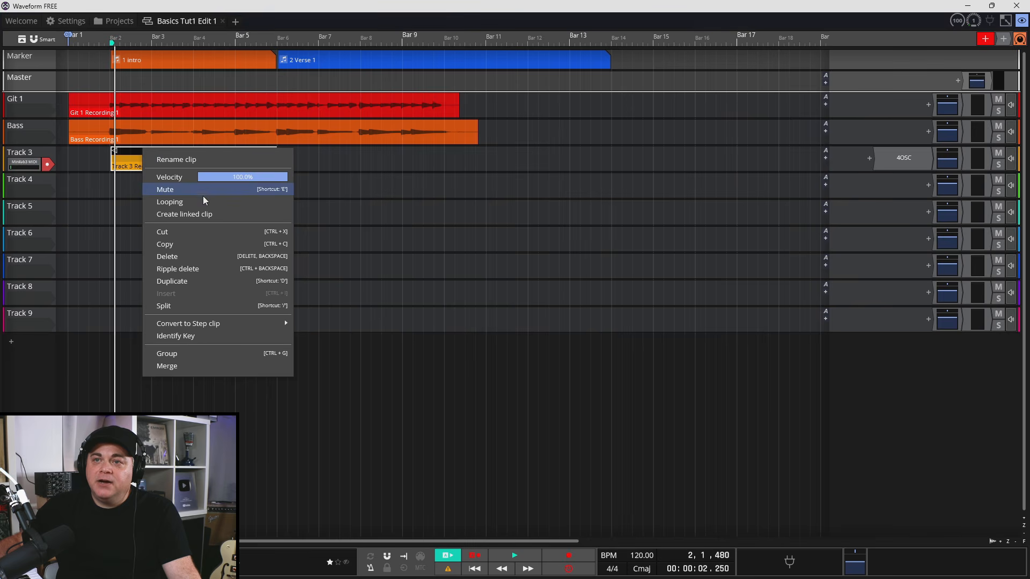
left_click(228, 279)
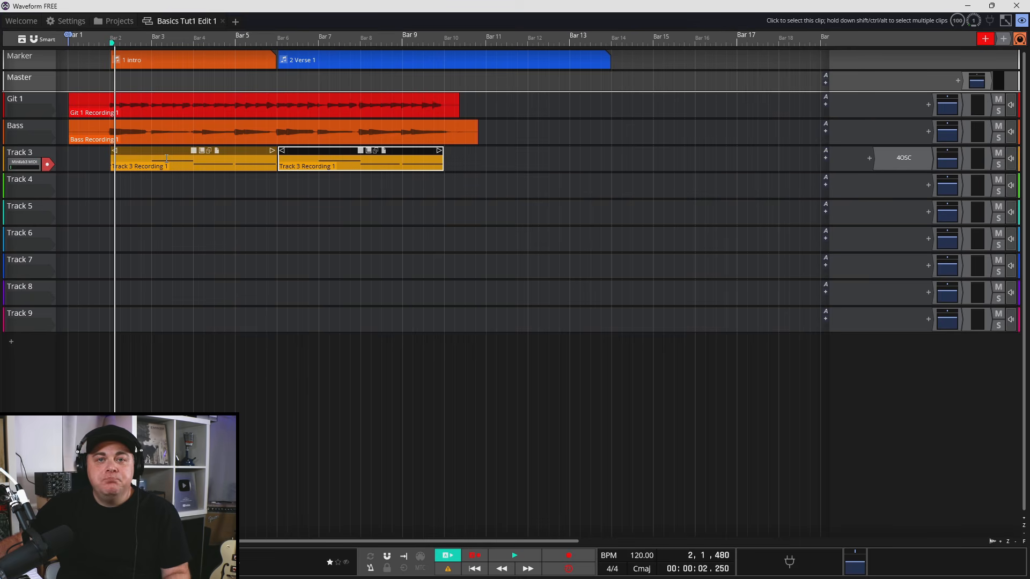
Step: Open Track 3's 4OSC synth and load the Flute WMF preset
double_click(905, 164)
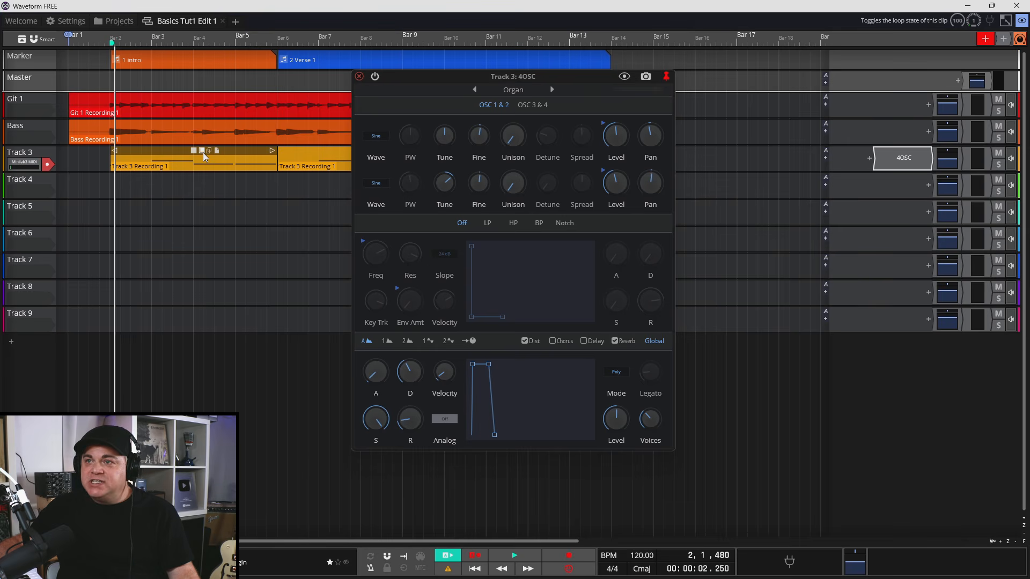
left_click(533, 88)
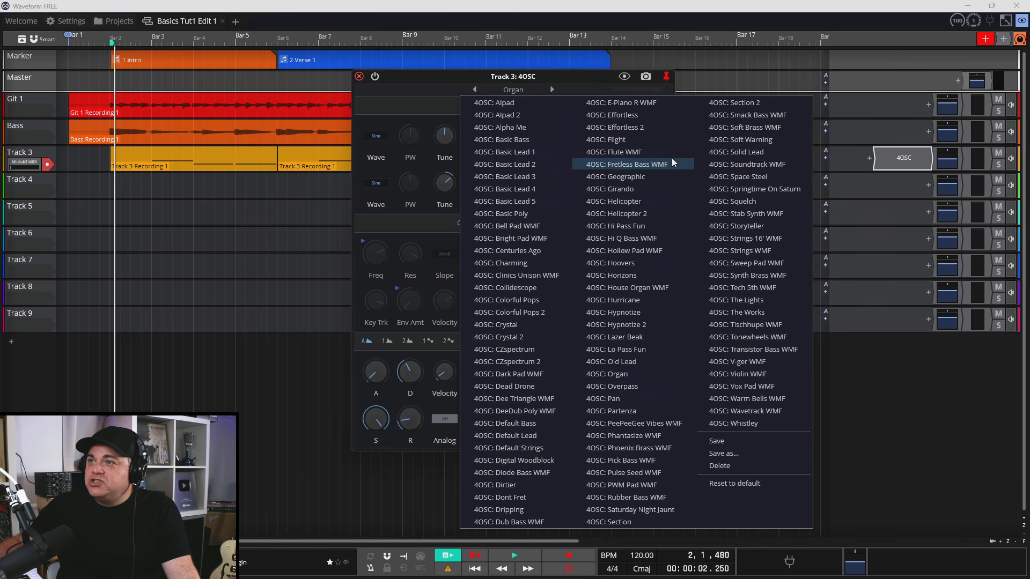
left_click(649, 152)
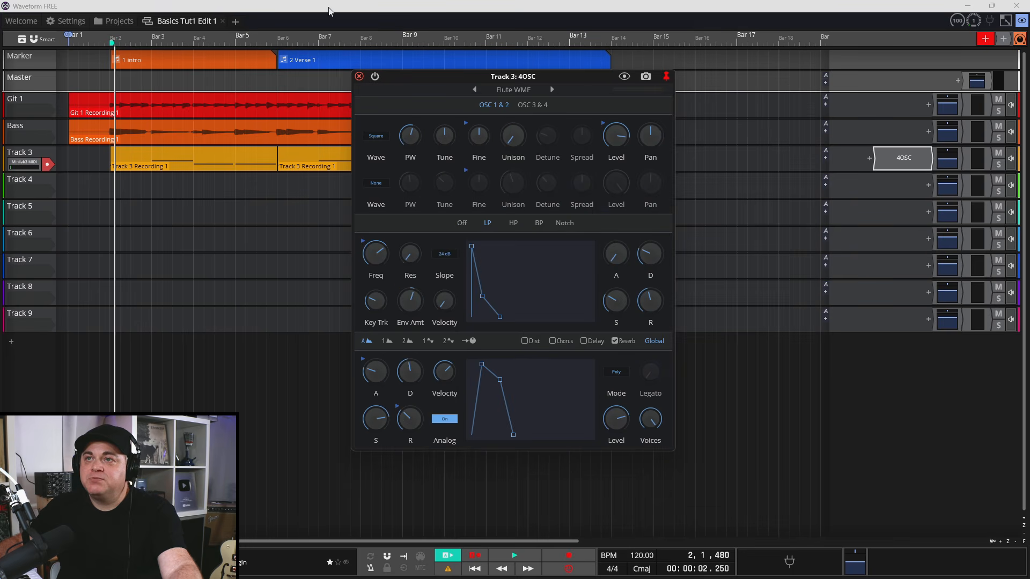
Step: Play the song from bar 2 while lowering Track 3's volume slightly, and close the 4OSC window
key("space")
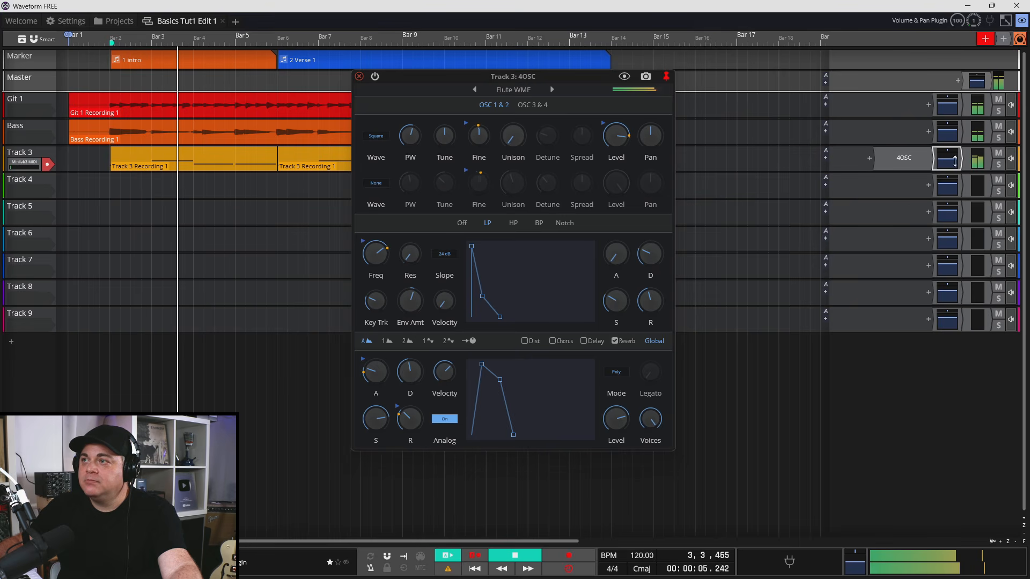
left_click(947, 163)
left_click_drag(947, 163, 940, 180)
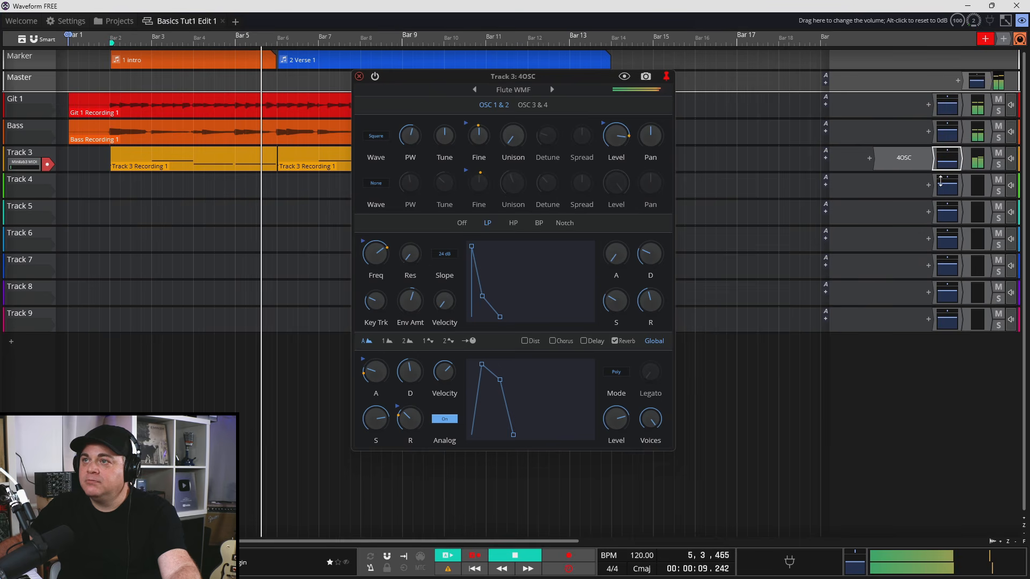
mouse_move(647, 133)
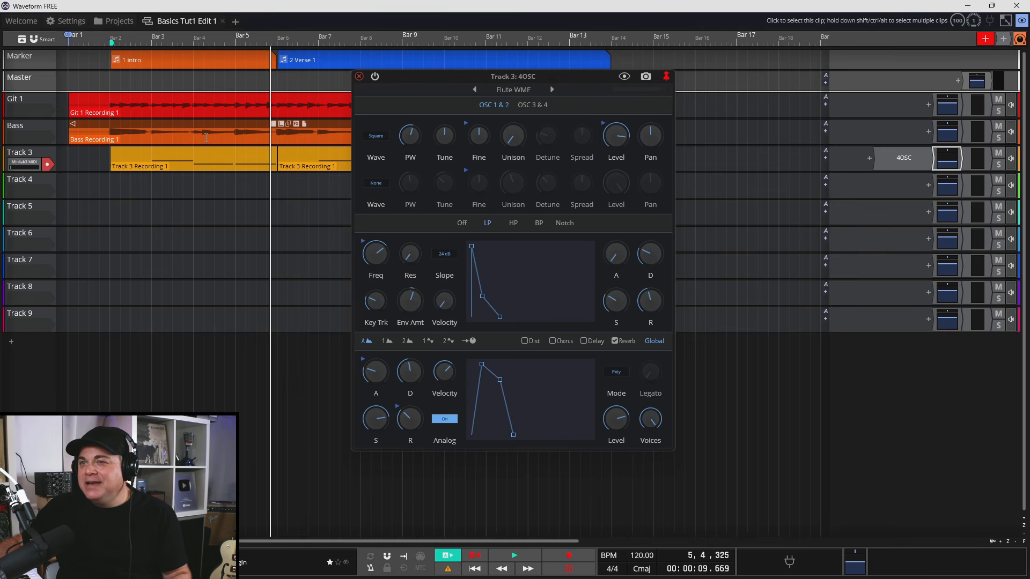
left_click(359, 76)
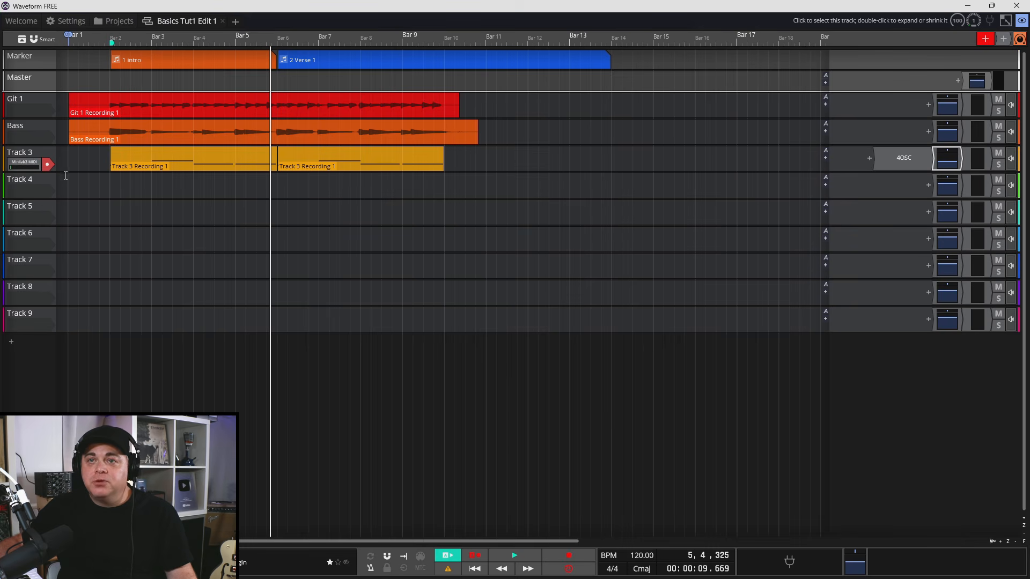
Step: Add the 4OSC instrument to Track 4 and load its The Works preset
left_click(44, 184)
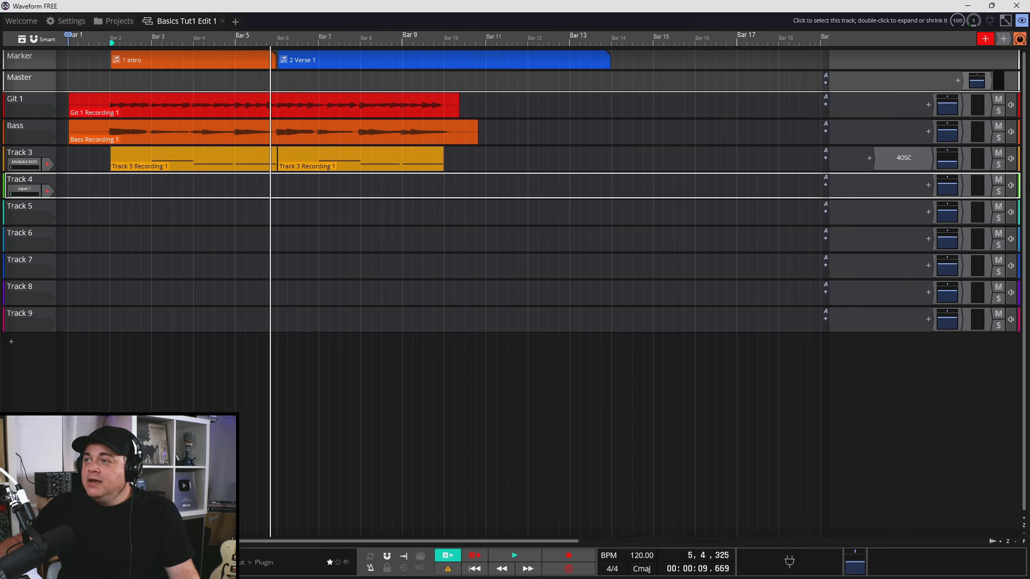
left_click(928, 184)
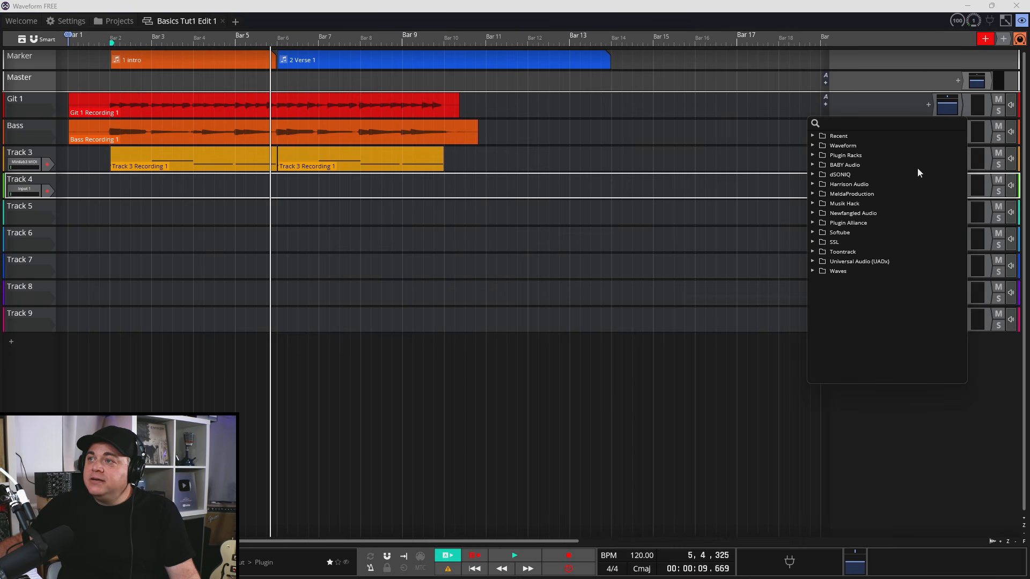
left_click(813, 145)
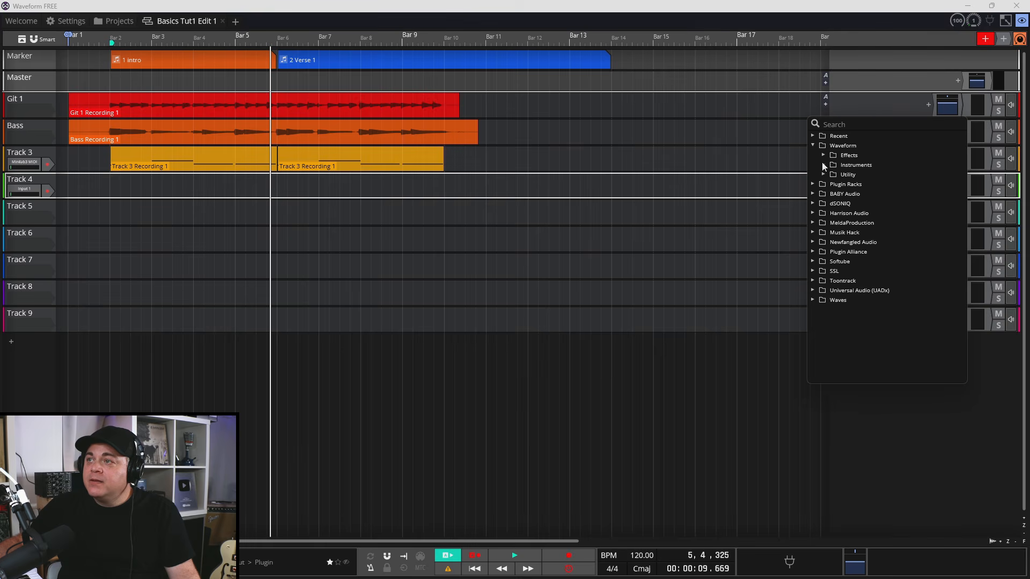
left_click(824, 165)
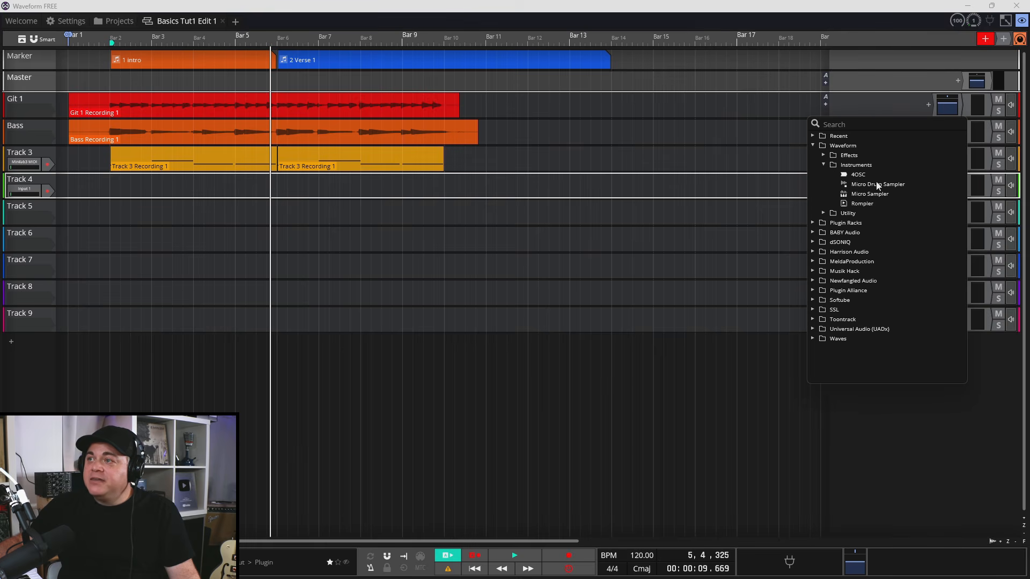
left_click(857, 174)
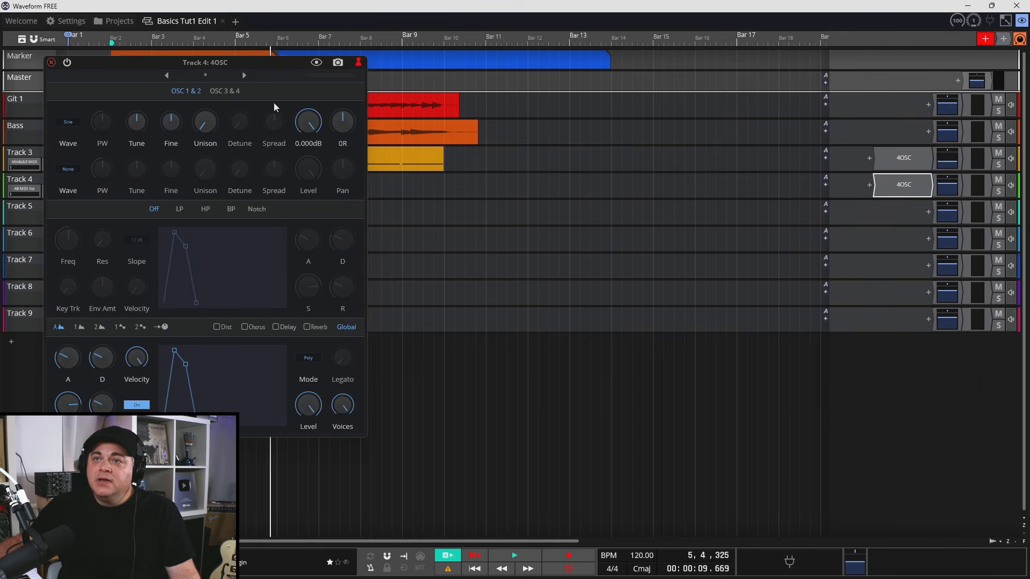
left_click(209, 76)
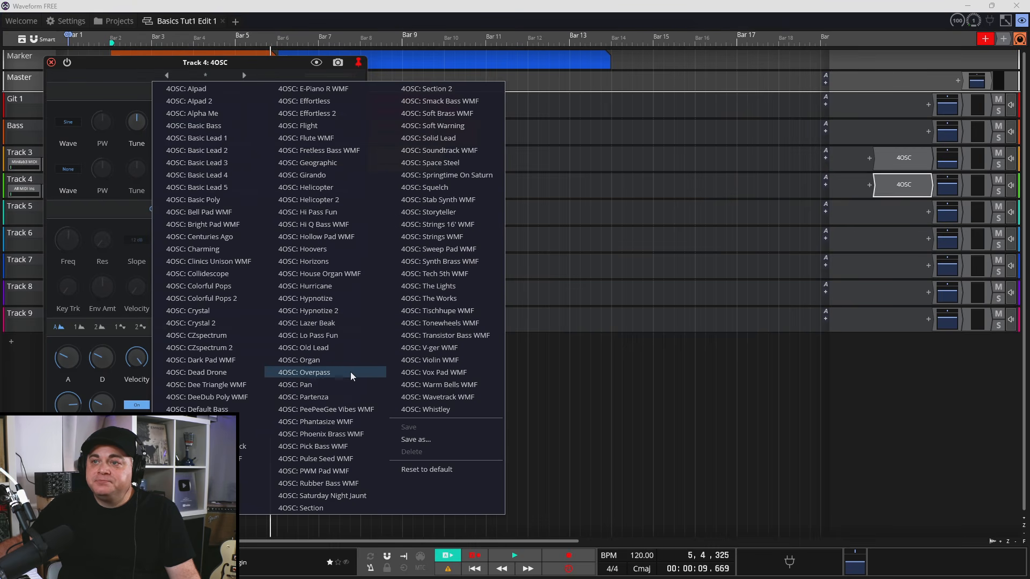
left_click(439, 296)
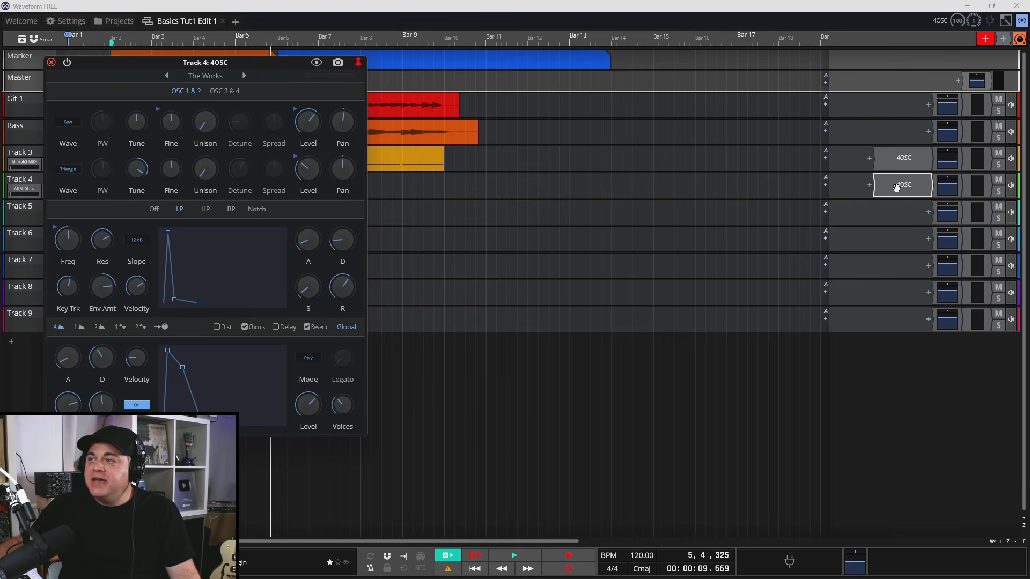
Step: Lower Track 4's volume to about -7.9 dB and close its 4OSC window
left_click(951, 188)
left_click_drag(951, 188, 951, 217)
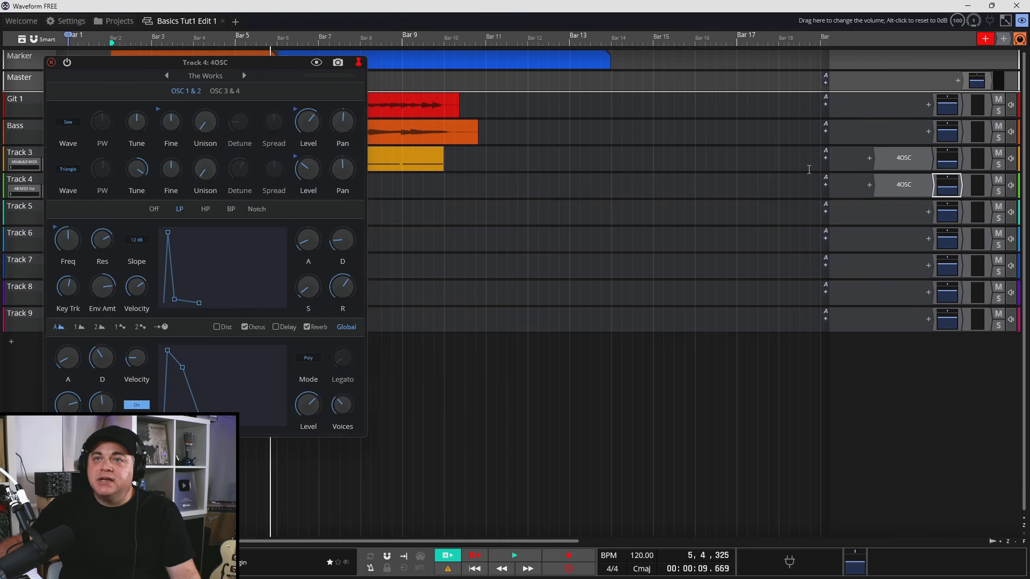
left_click(51, 62)
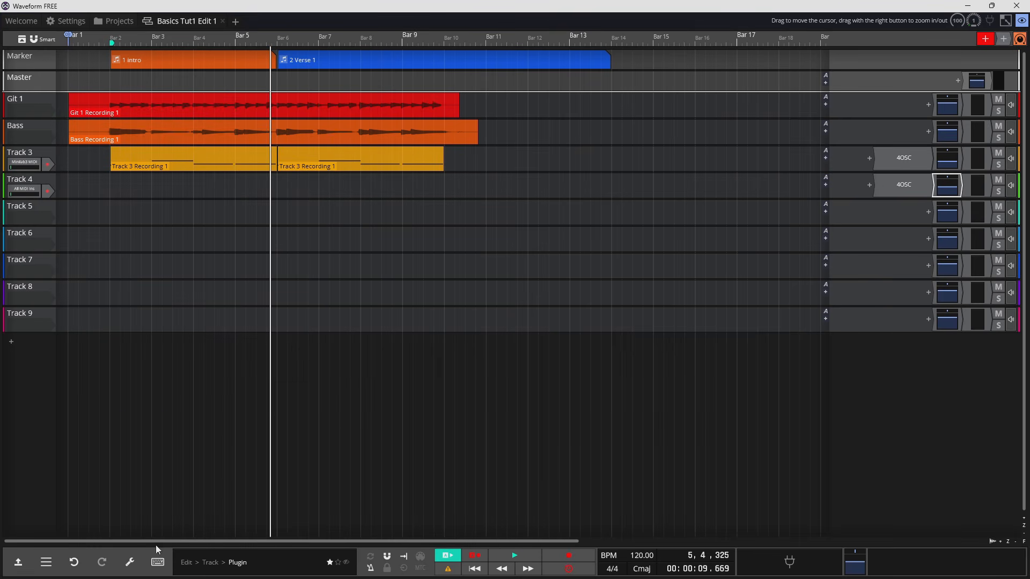
Step: Open the MIDI Typing keyboard and audition the first five white keys from C4 upward
left_click(17, 562)
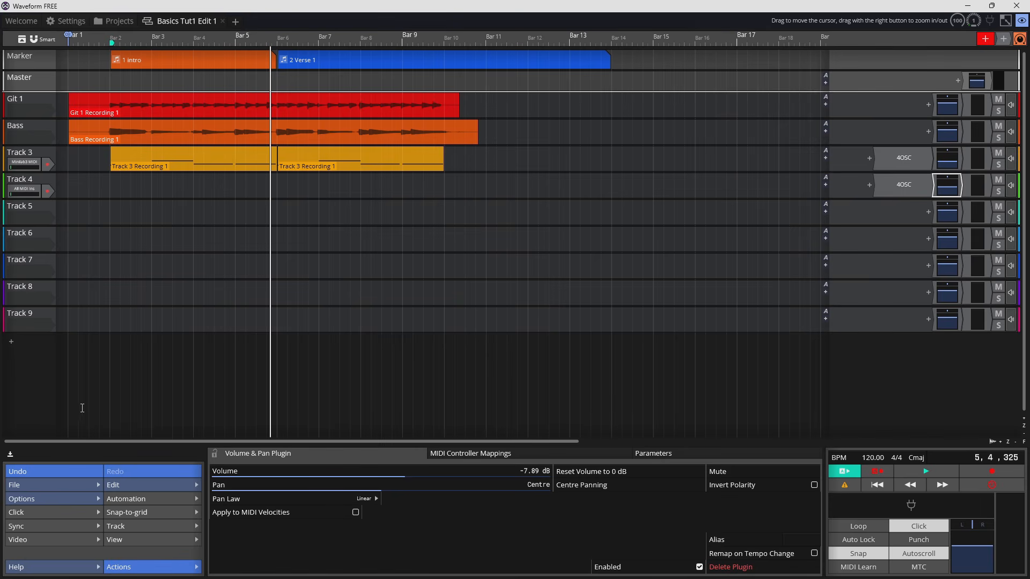
left_click(11, 455)
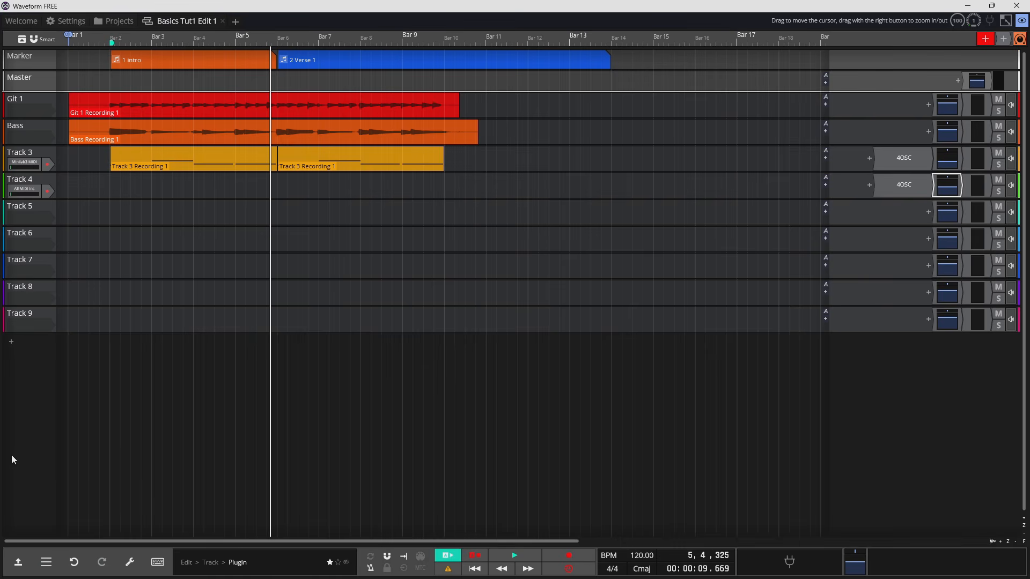
left_click(157, 562)
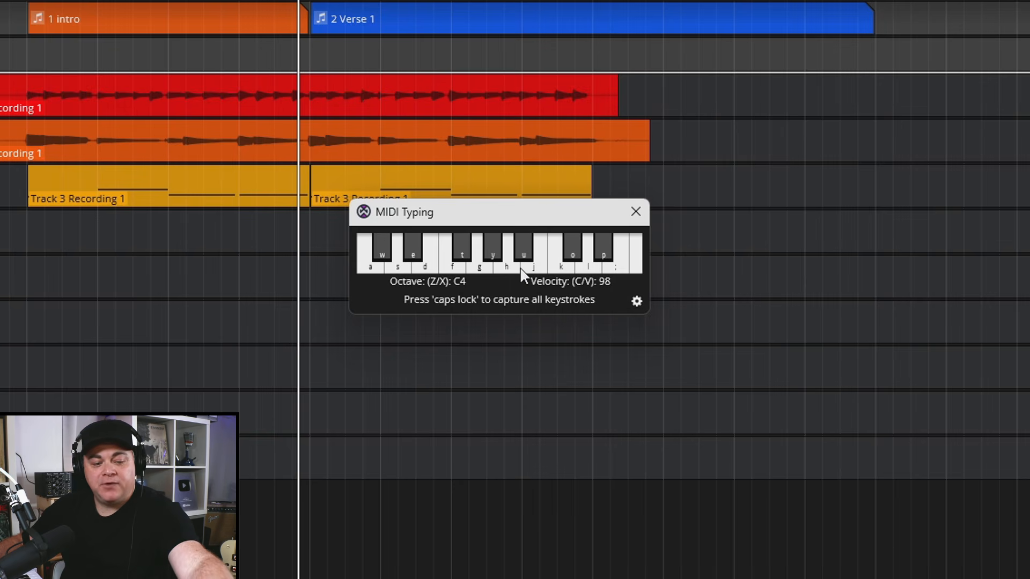
key("a")
key("s")
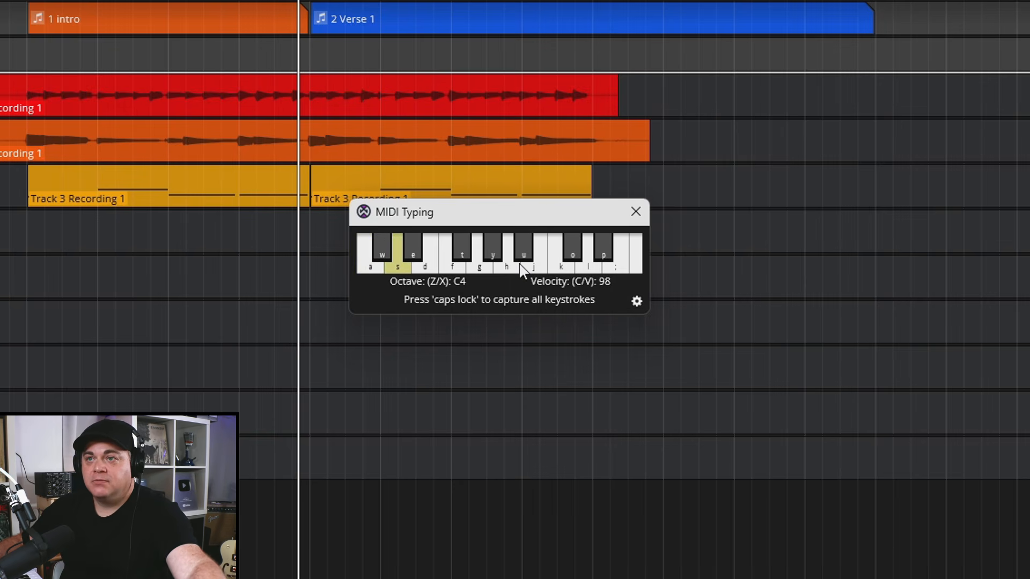
key("d")
key("f")
key("g")
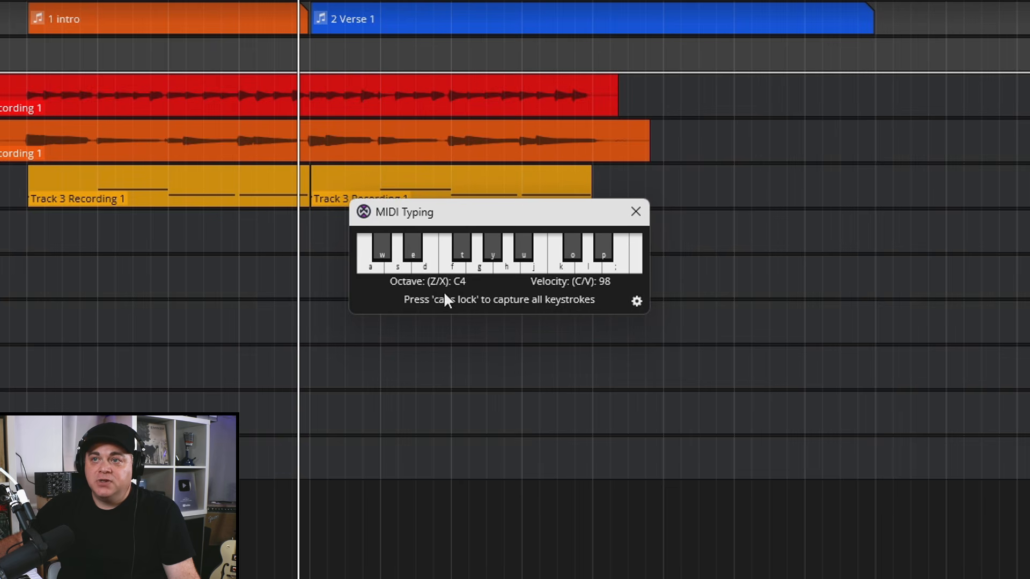
Step: Audition a few notes with the MIDI Typing octave at C3 and return the octave to C4
key("z")
key("a")
key("s")
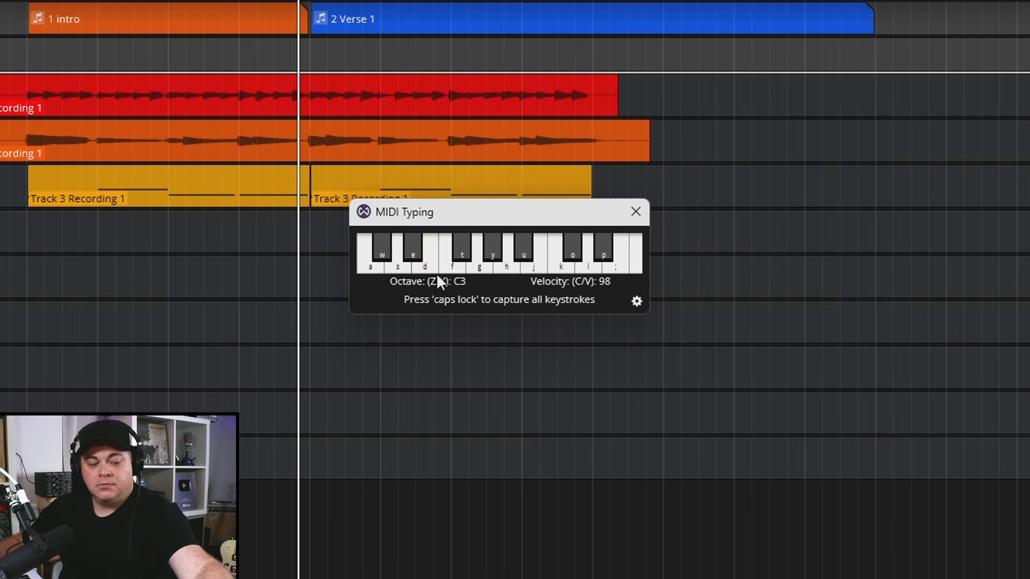
key("x")
key("x")
key("a")
key("s")
key("d")
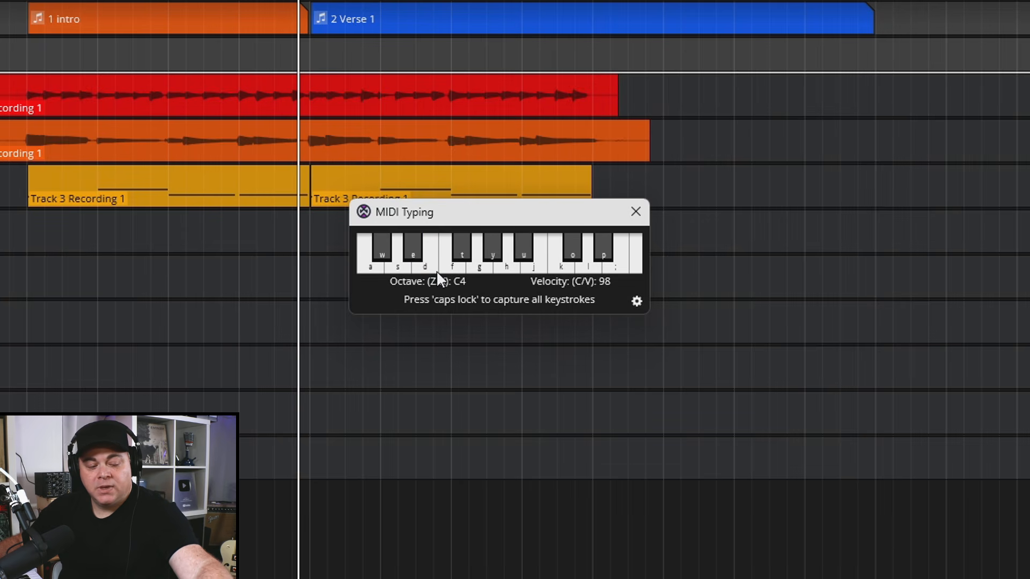
key("f")
key("d")
key("s")
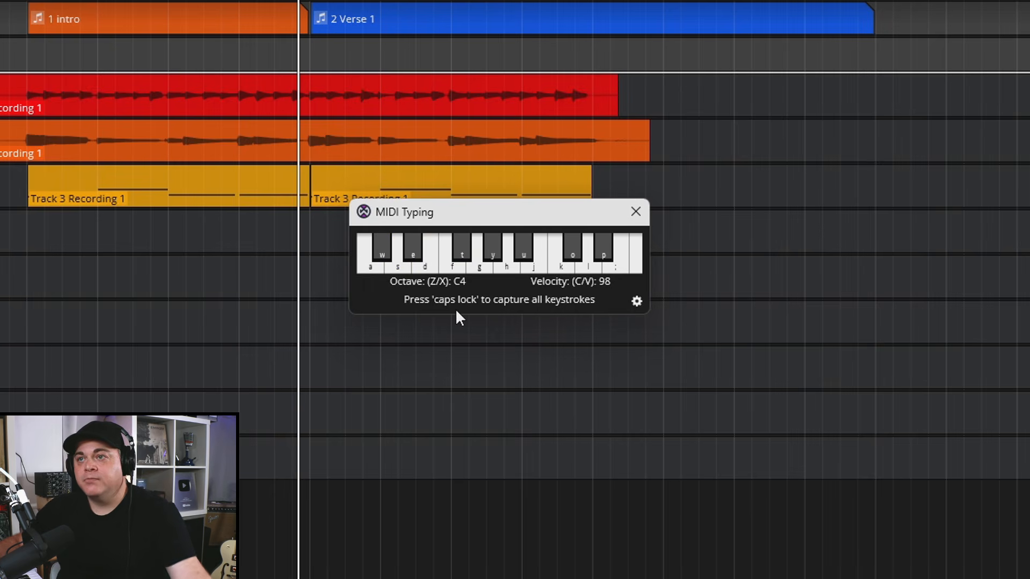
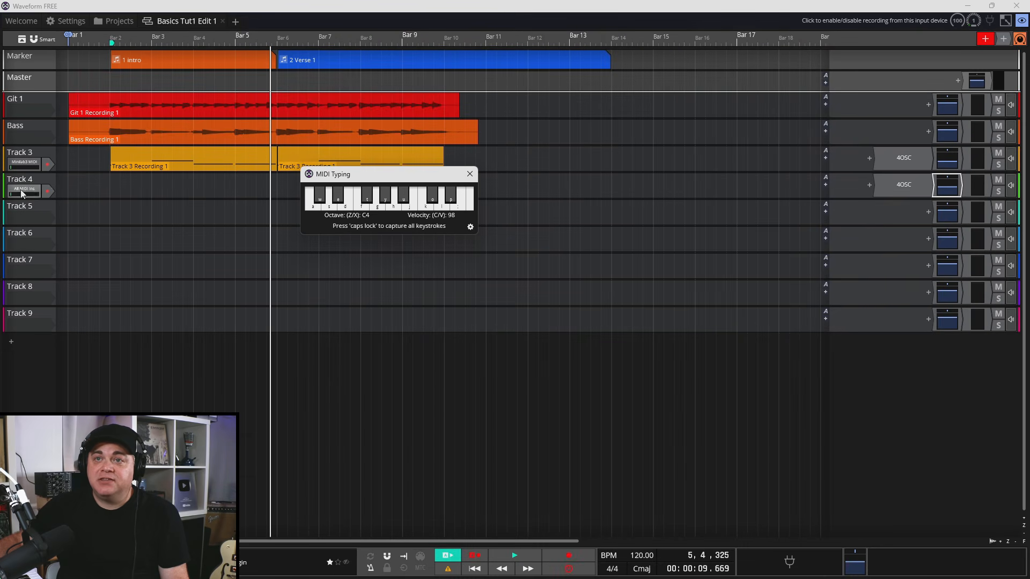
Step: Arm Track 4 for recording and record a melody played with MIDI Typing from bar 1 to about bar 10
left_click(49, 196)
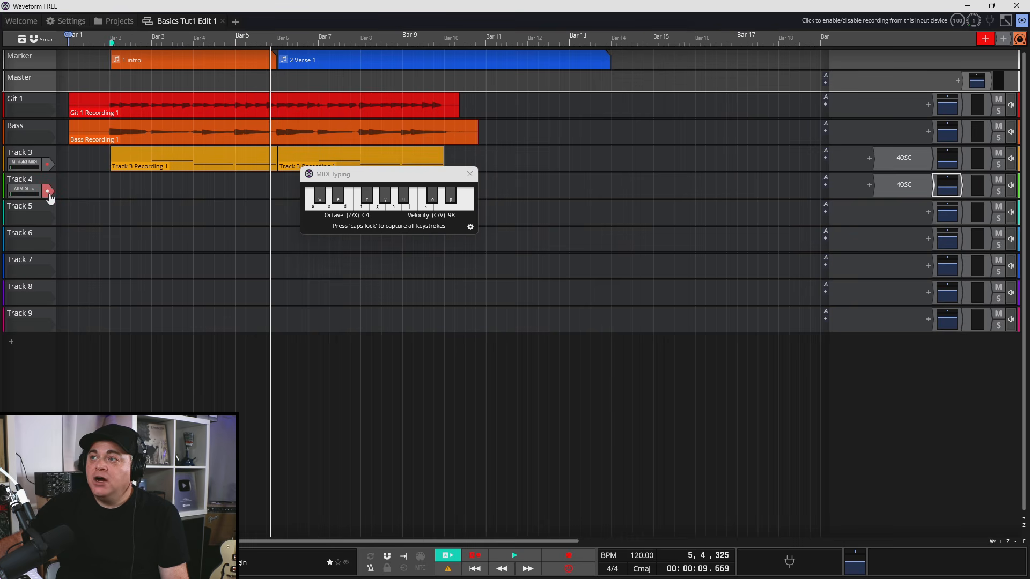
key("Home")
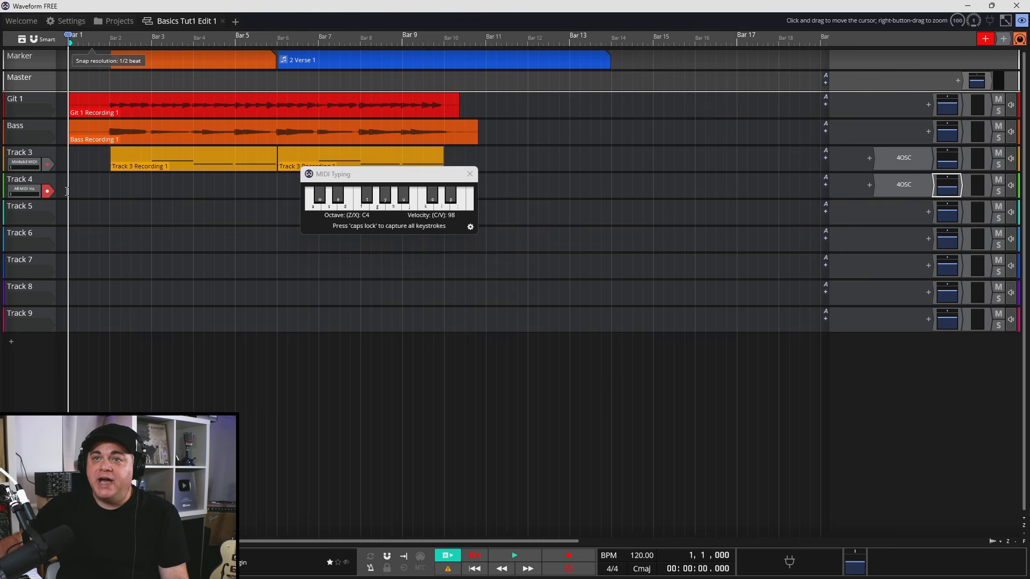
left_click(569, 556)
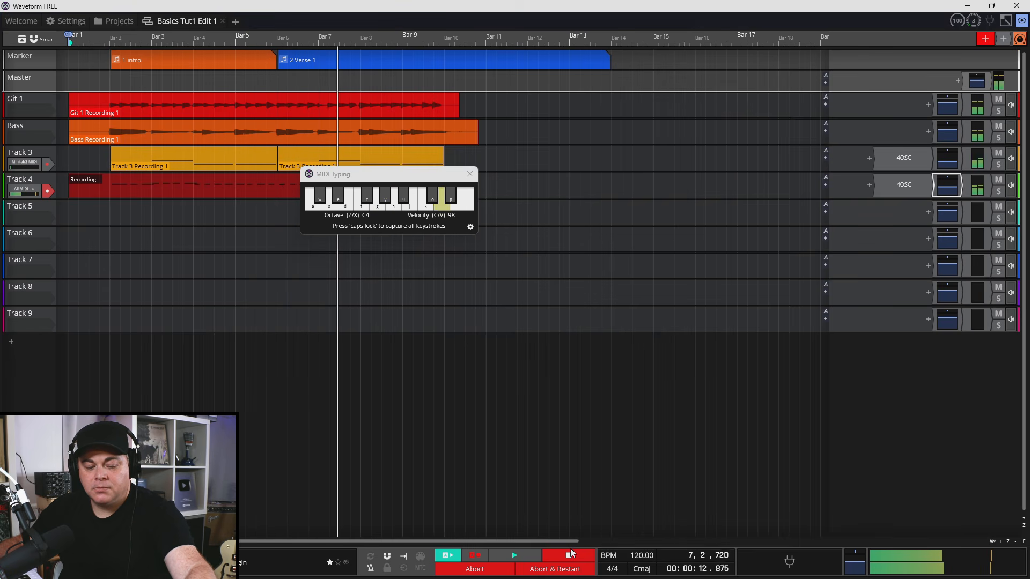
key("h")
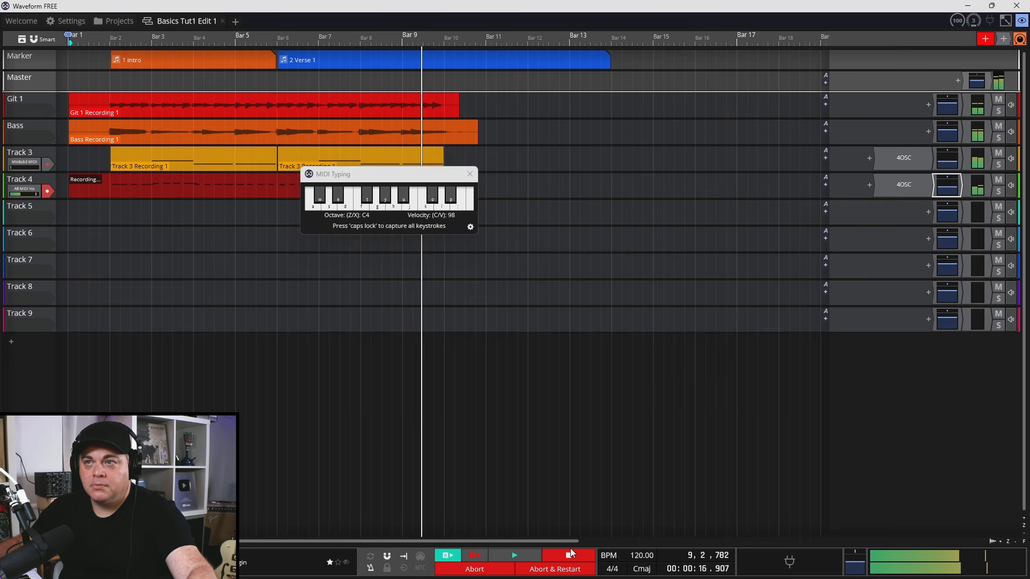
left_click(571, 549)
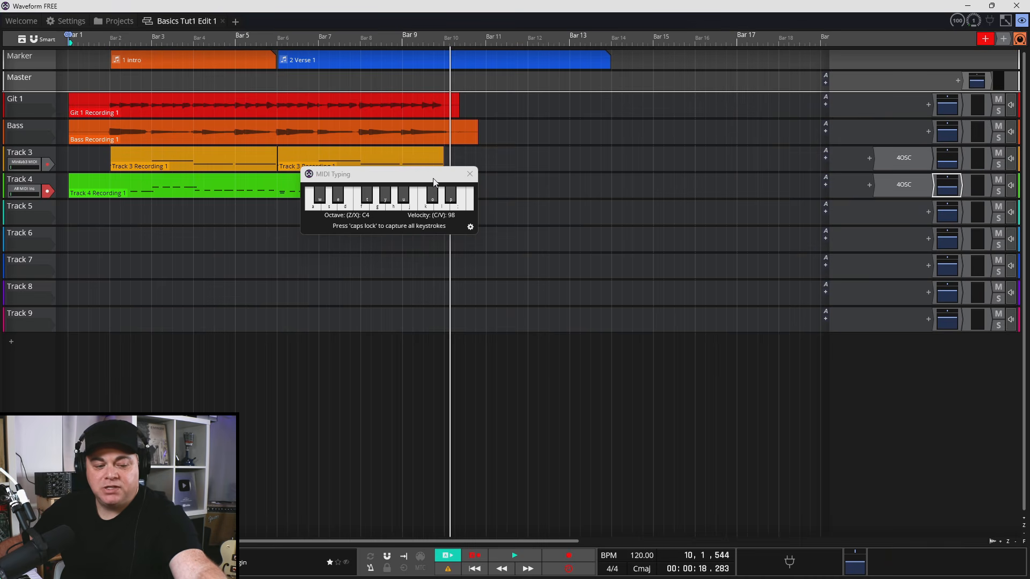
Step: Close MIDI Typing and delete the stray lowest note just after bar 6 in the Track 4 recording's MIDI editor
left_click(470, 175)
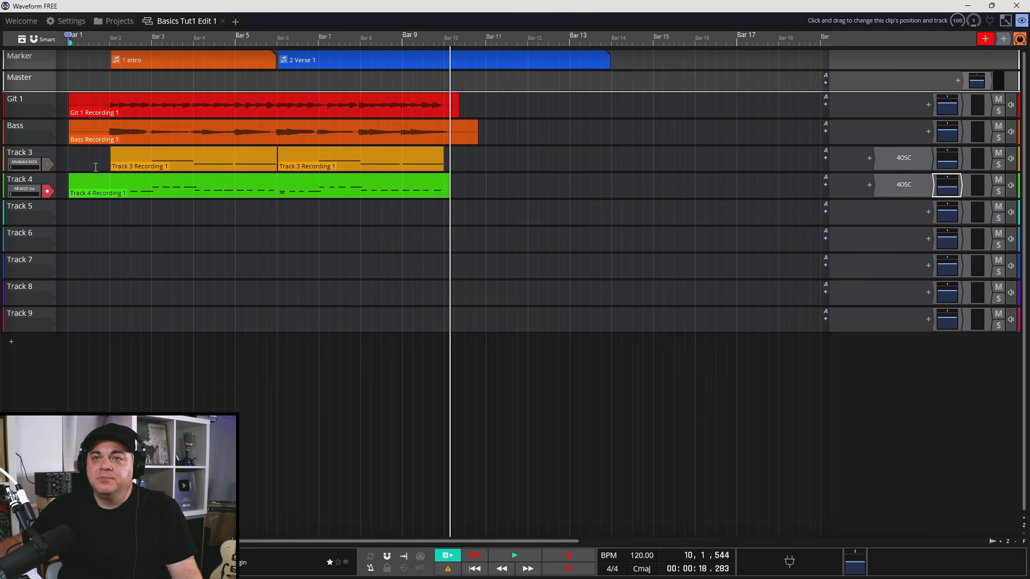
double_click(134, 178)
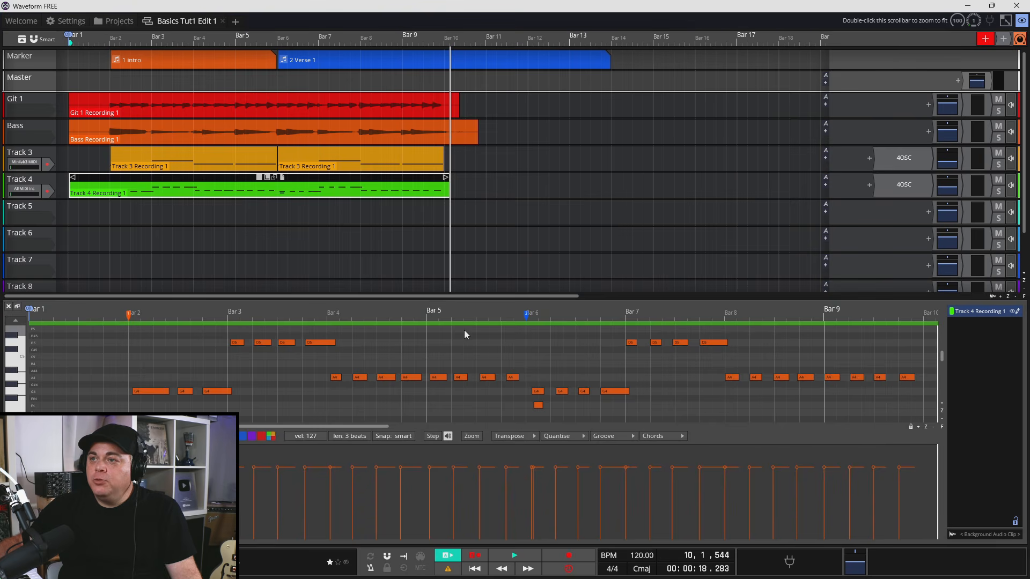
right_click(538, 406)
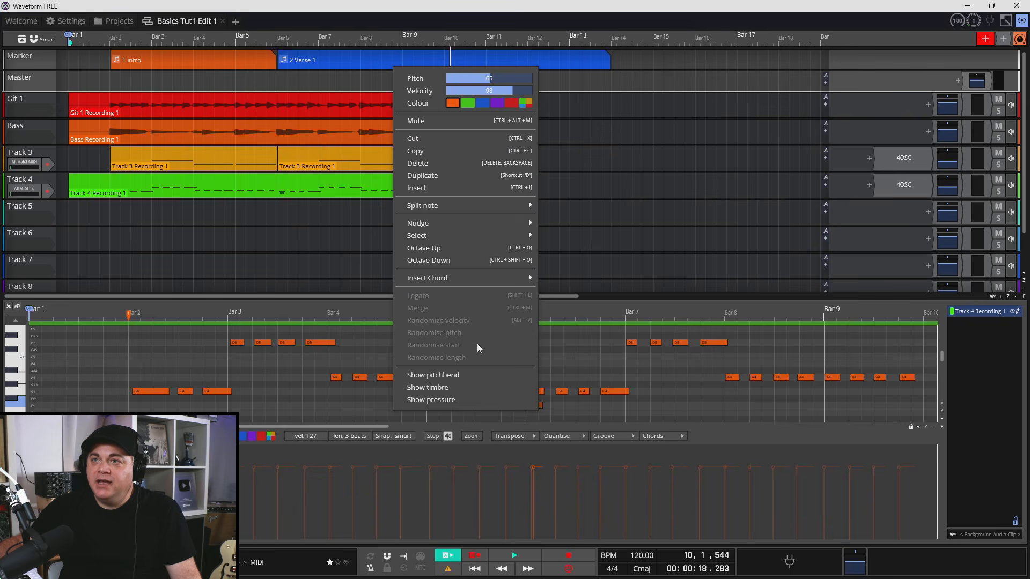
left_click(415, 151)
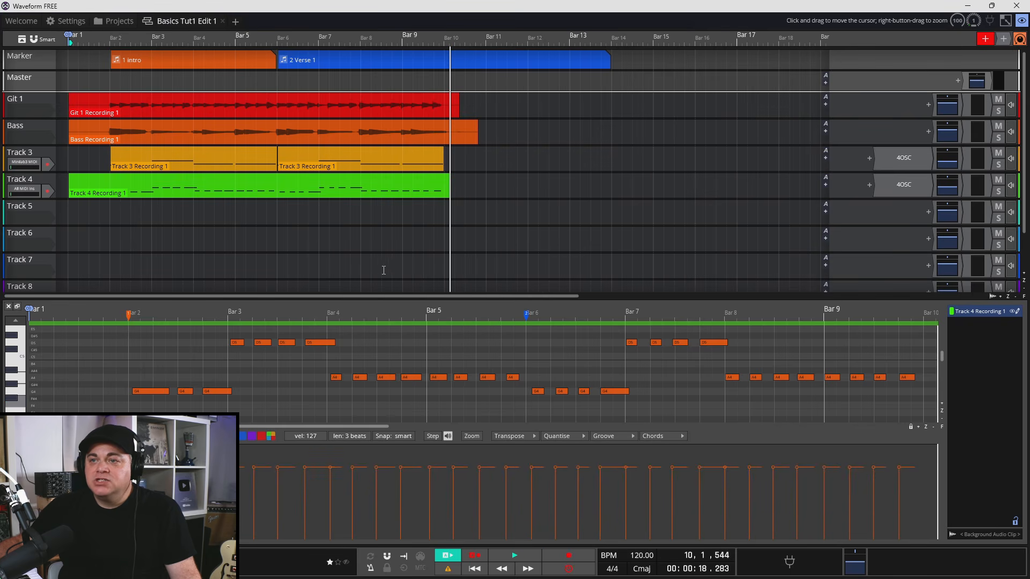
Step: Select all notes in the Track 4 recording and quantise their start times to the nearest 1 beat
left_click_drag(127, 332, 938, 423)
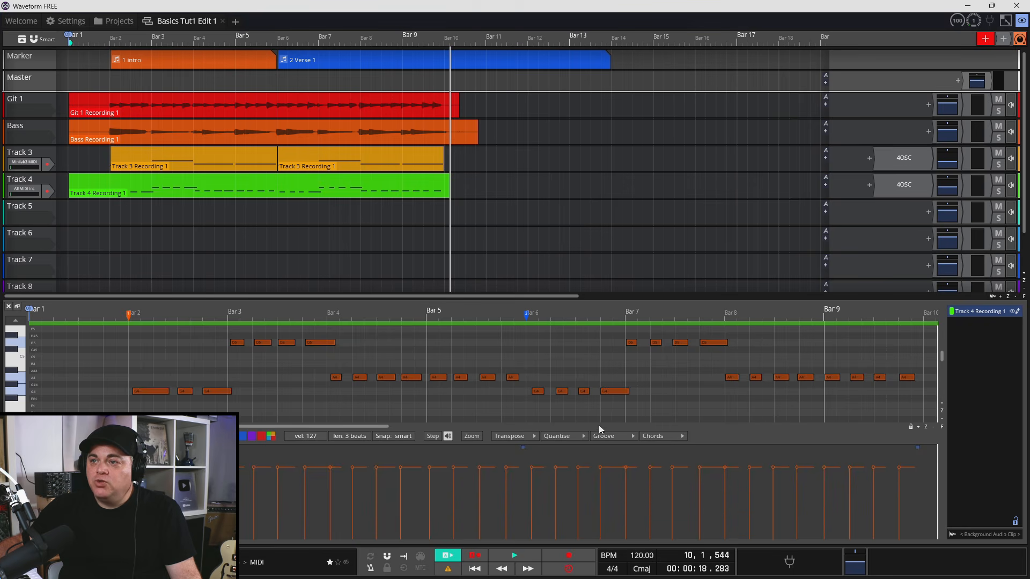
left_click(558, 436)
mouse_move(632, 456)
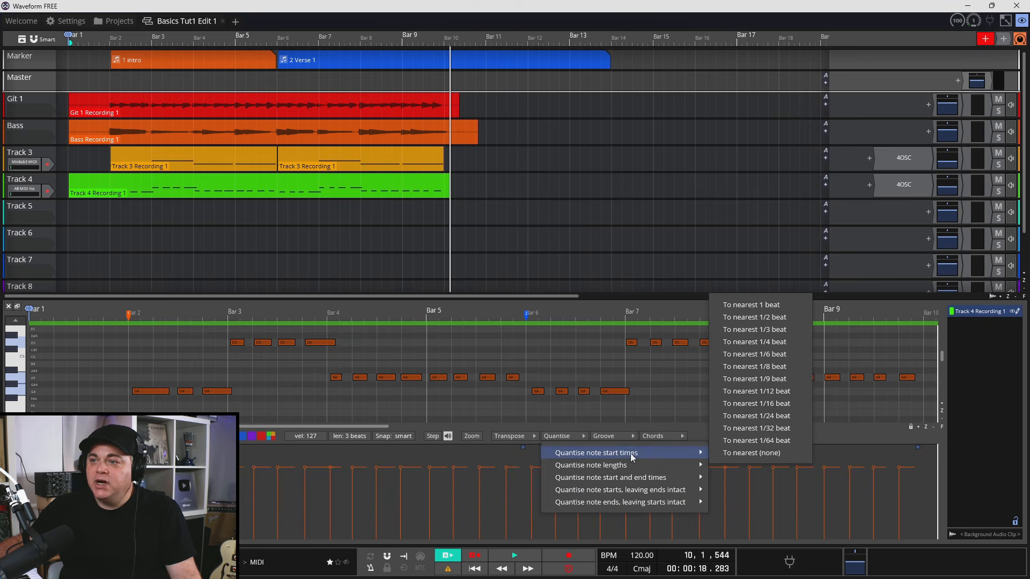
left_click(779, 304)
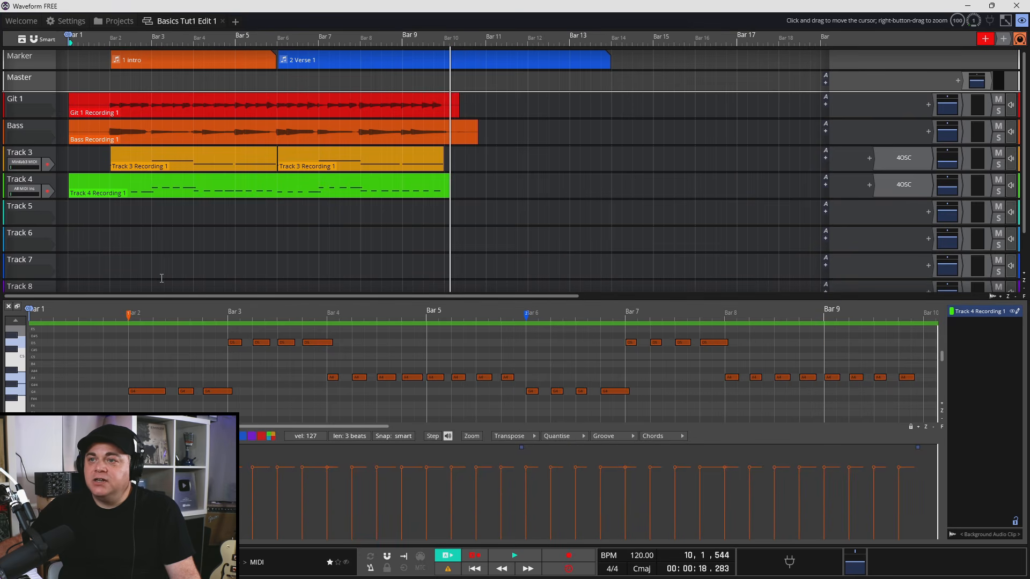
Step: Solo Track 4 and play the quantised melody from bar 2
key("space")
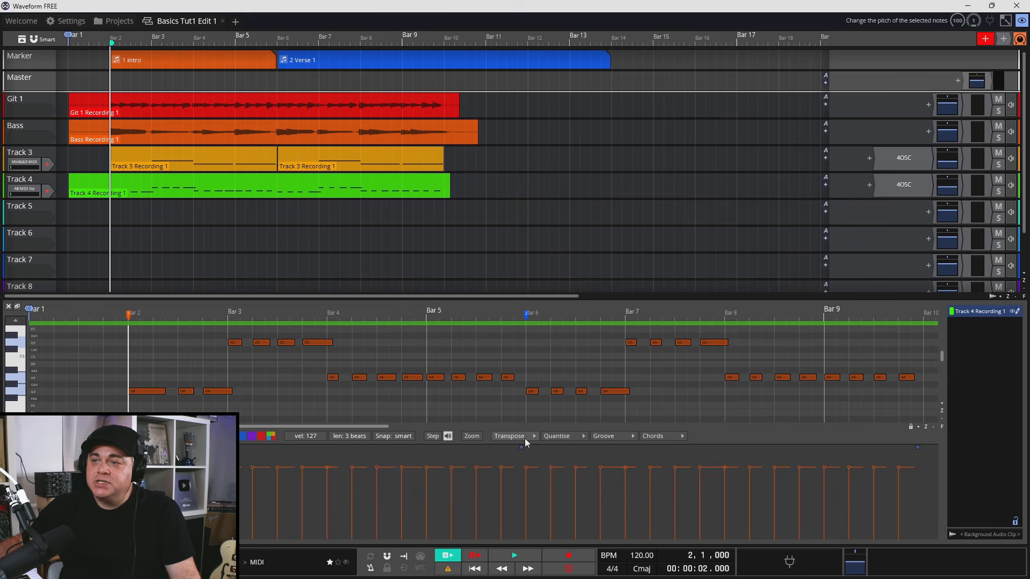
key("space")
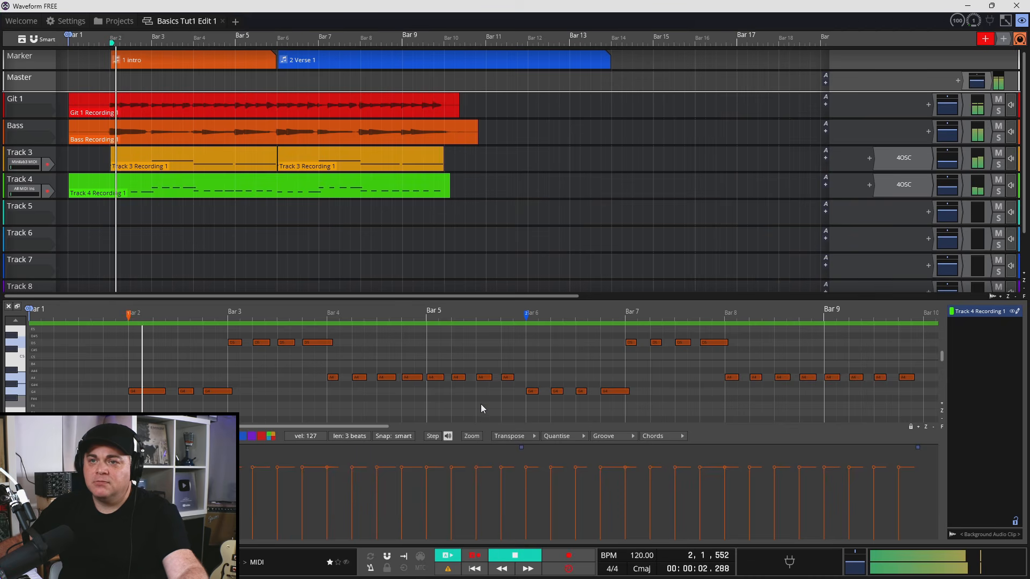
left_click(998, 192)
key("space")
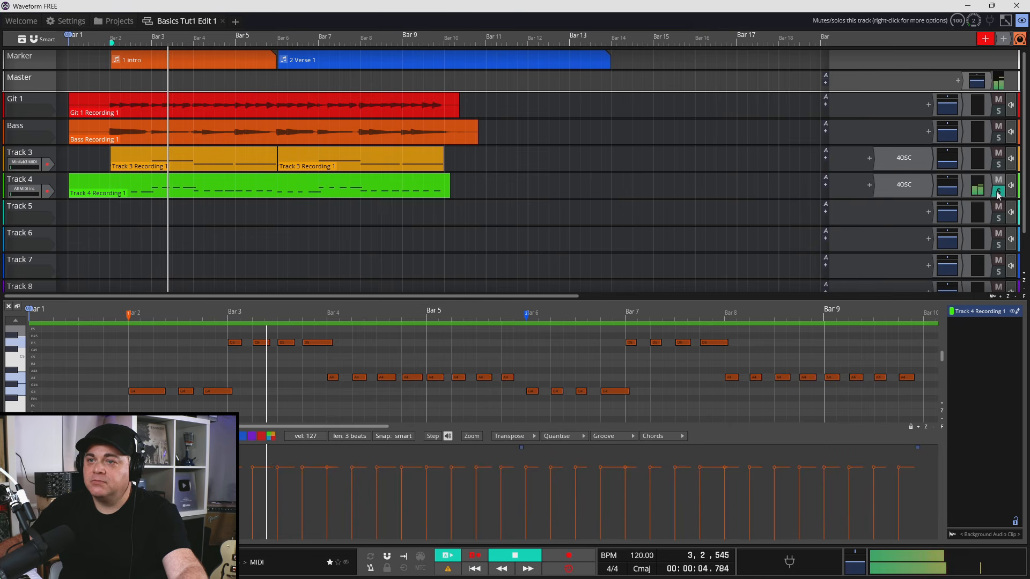
key("space")
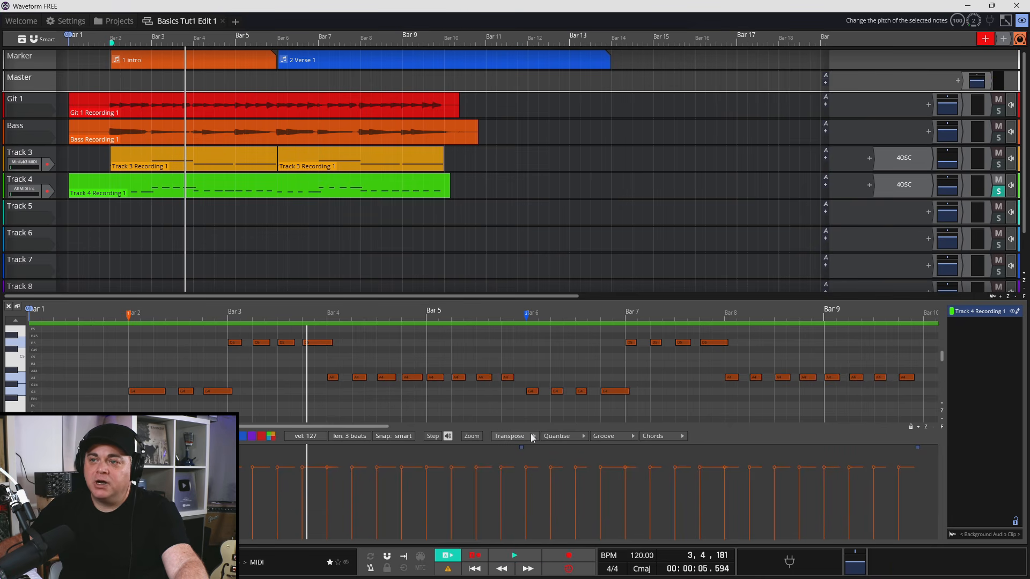
Step: Transpose the selected Track 4 notes down one octave and play them from bar 2
left_click(533, 437)
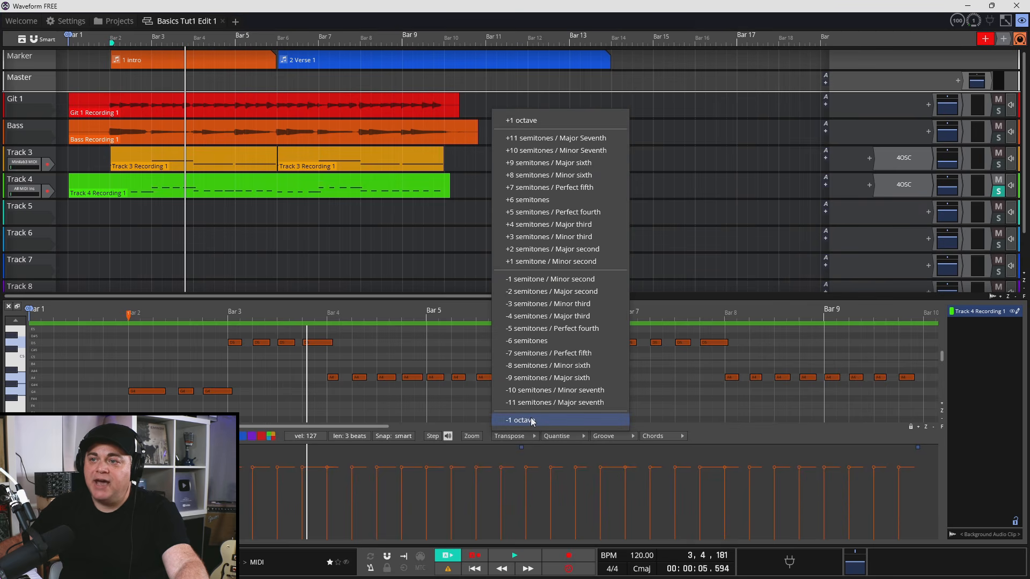
left_click(532, 420)
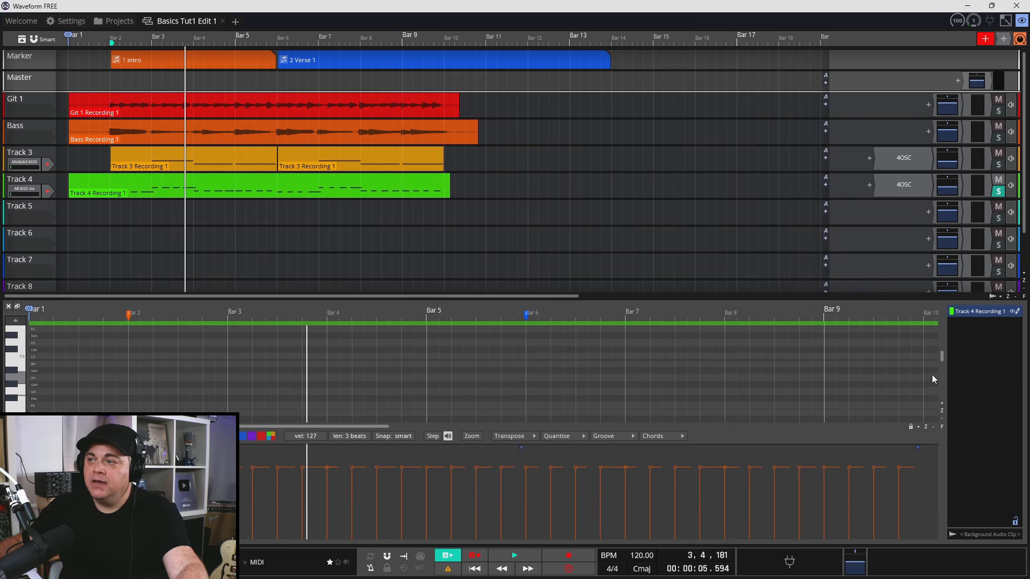
left_click_drag(943, 354, 941, 360)
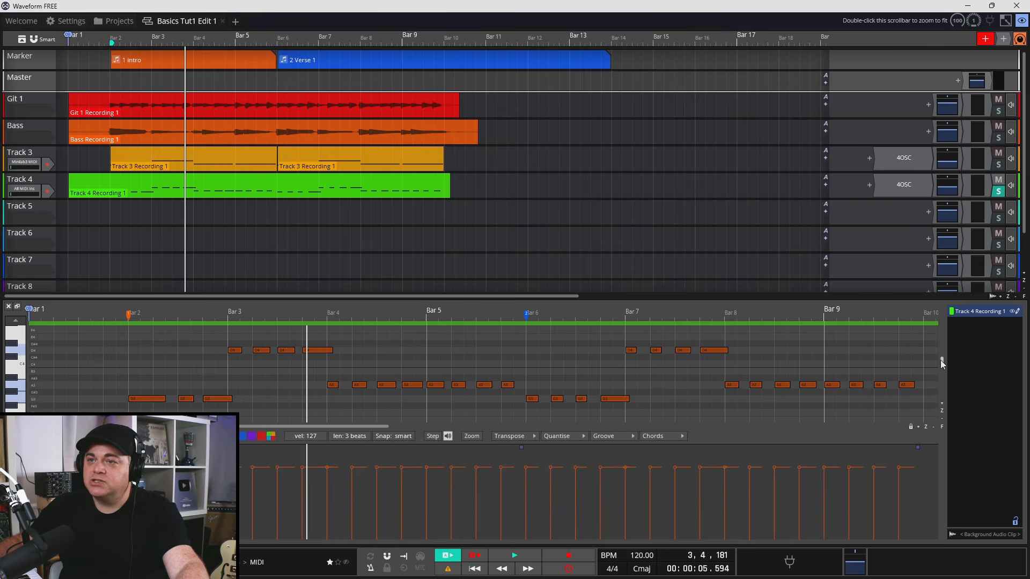
key("space")
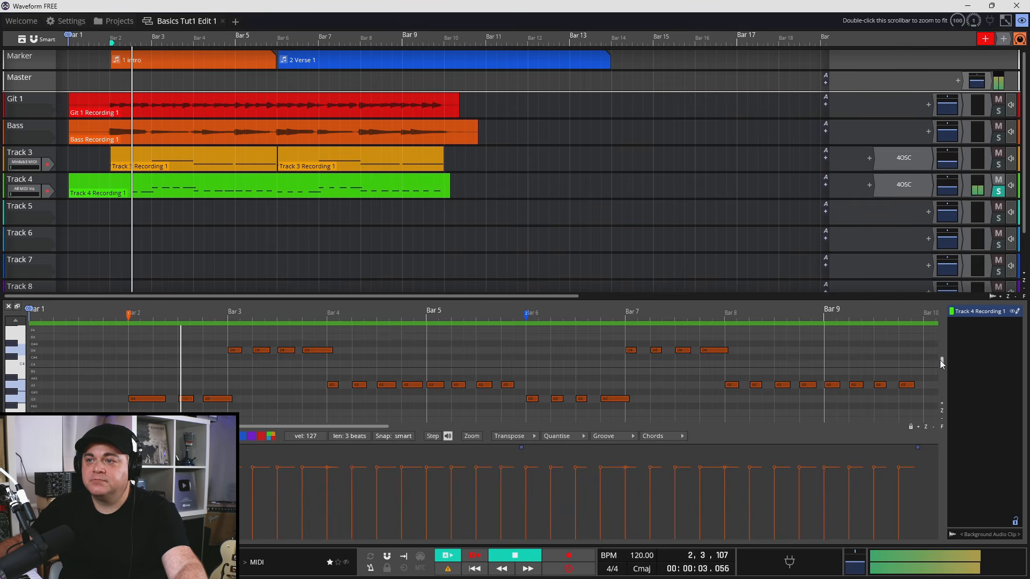
key("space")
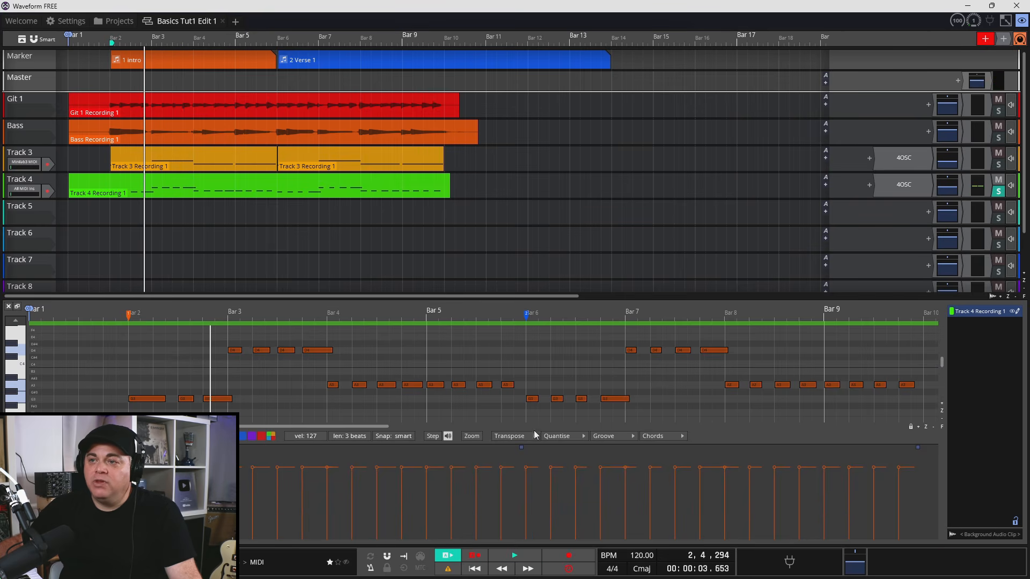
Step: Transpose the selected Track 4 notes up one octave twice and play them from bar 2
left_click(532, 435)
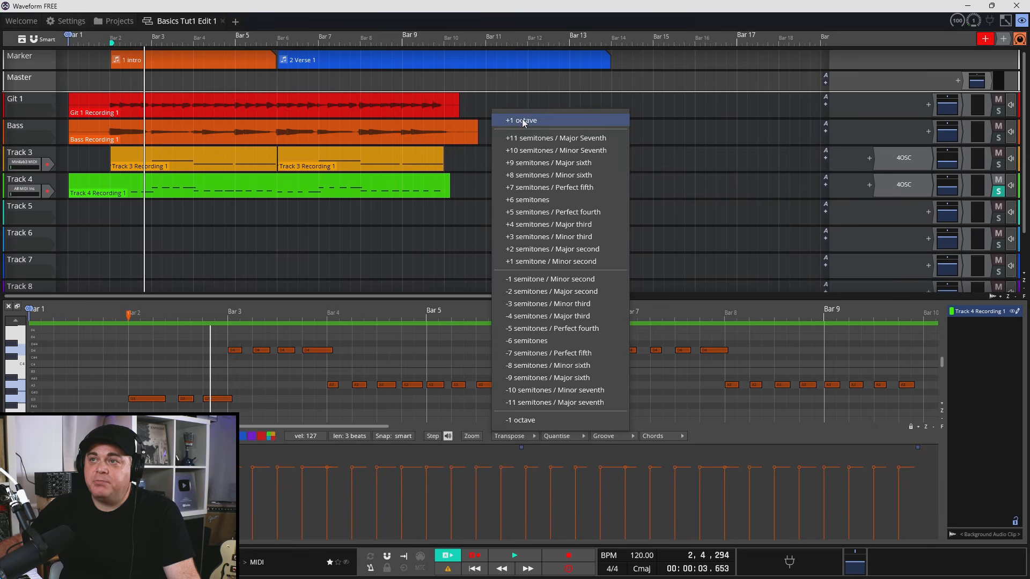
left_click(514, 118)
left_click(532, 435)
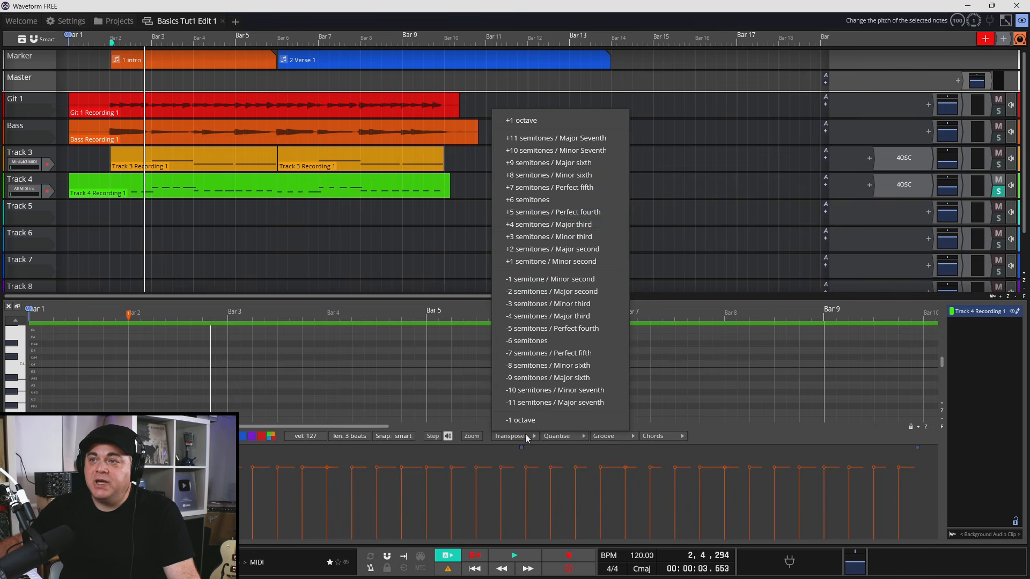
left_click(564, 122)
key("space")
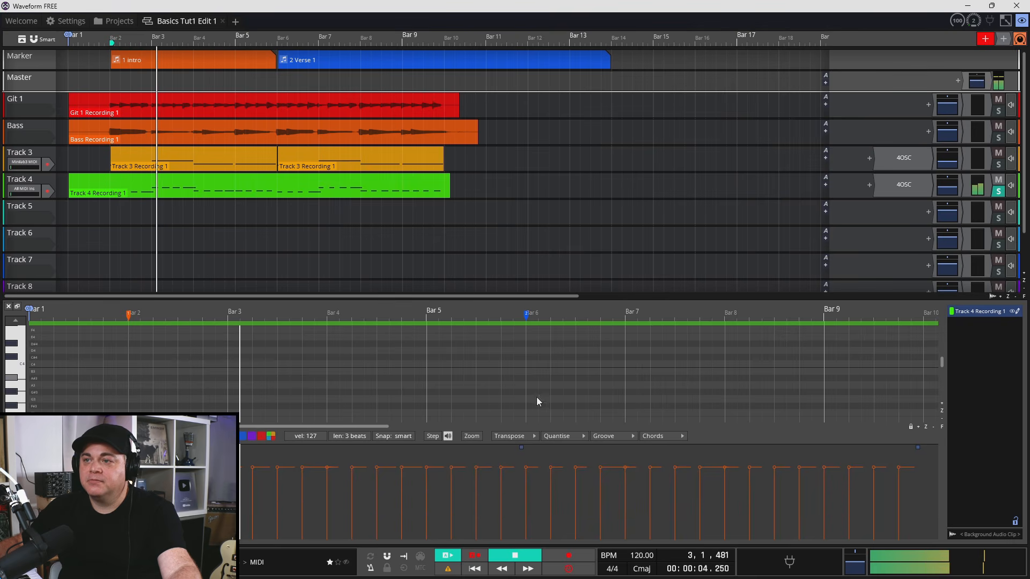
key("space")
Step: Transpose the selected Track 4 notes down one octave from their raised pitch and bring them into view
left_click(529, 436)
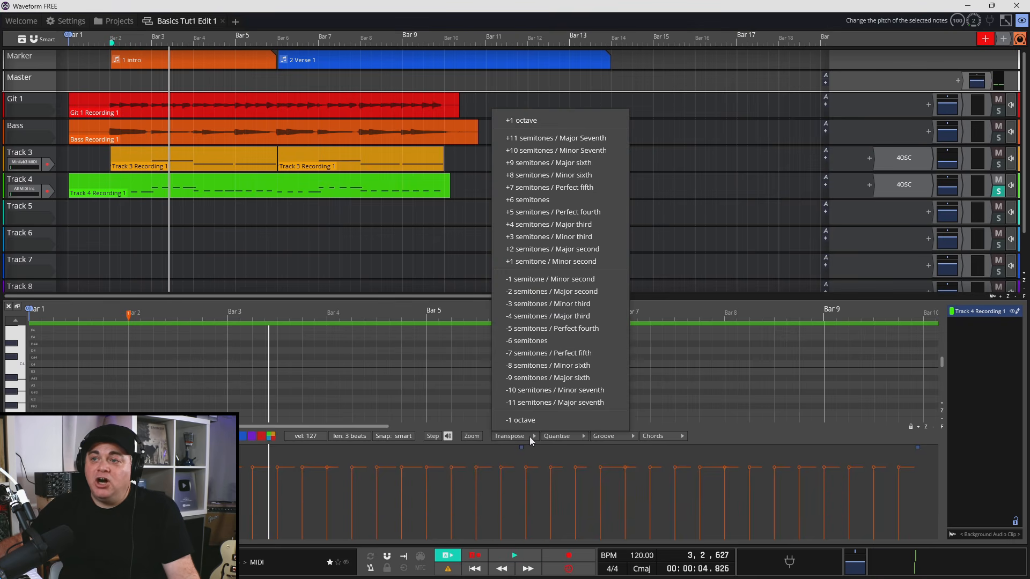
left_click(520, 420)
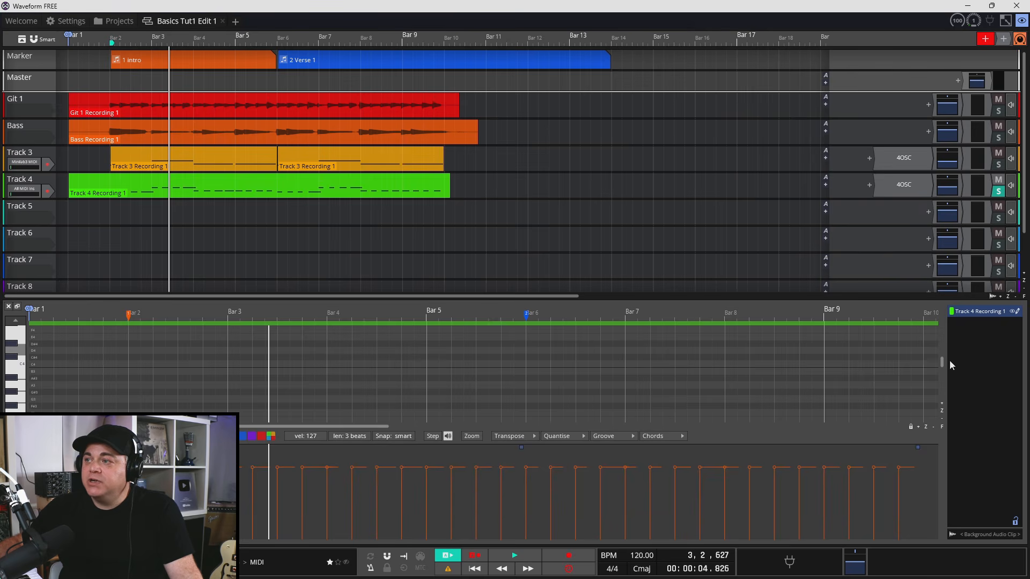
left_click_drag(941, 362, 947, 355)
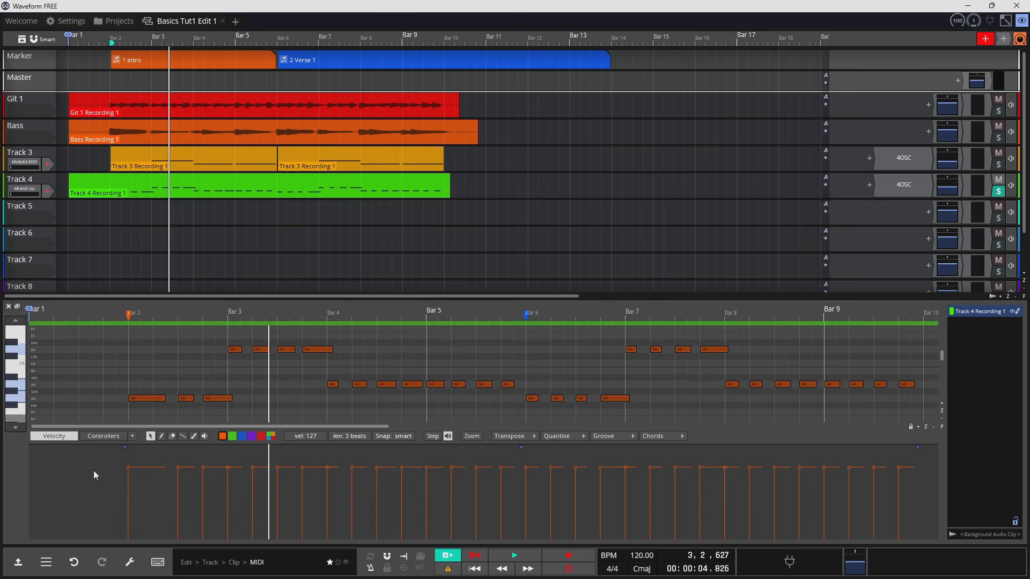
Step: Lower the velocities of the second, fourth and sixth notes in the Track 4 recording by slightly different amounts
mouse_move(131, 461)
left_click(164, 490)
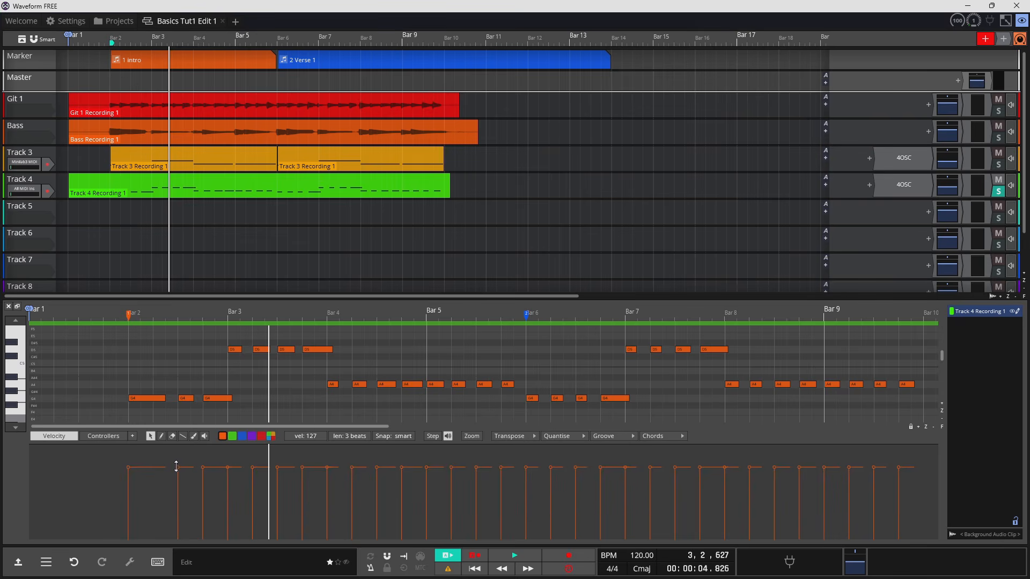
left_click_drag(180, 466, 215, 492)
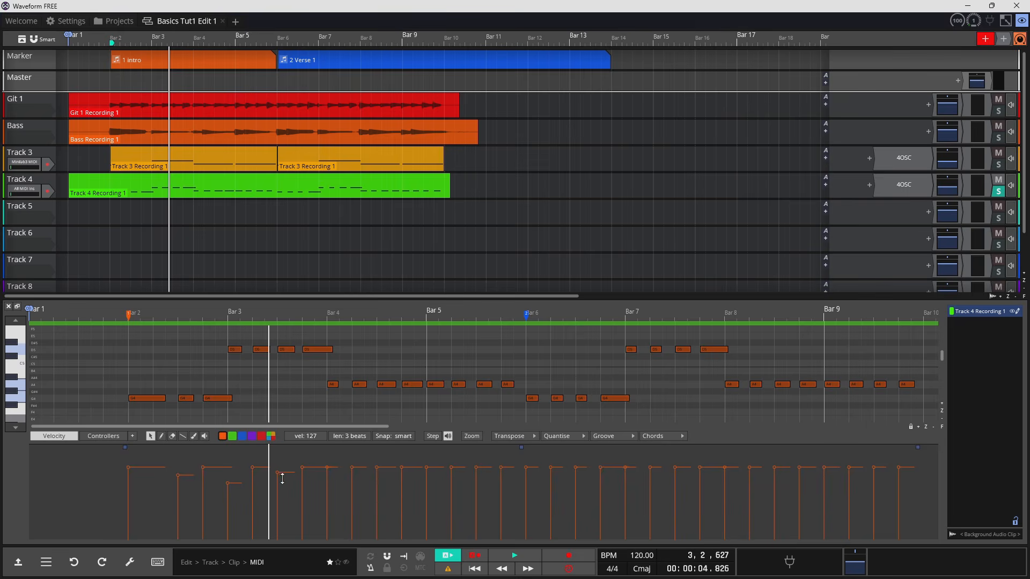
Step: Close the MIDI editor and turn off Track 4's solo
left_click(12, 309)
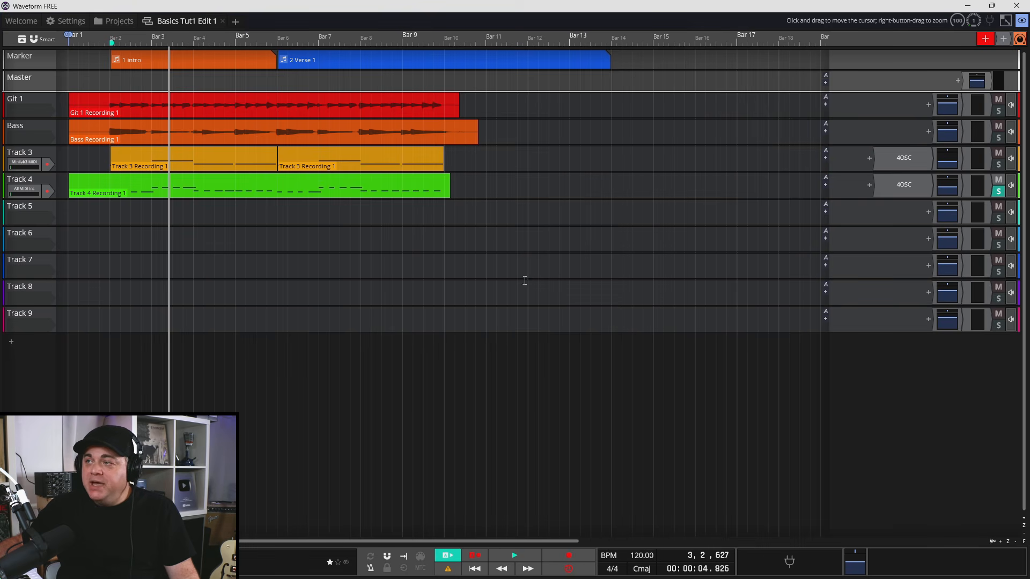
left_click(999, 191)
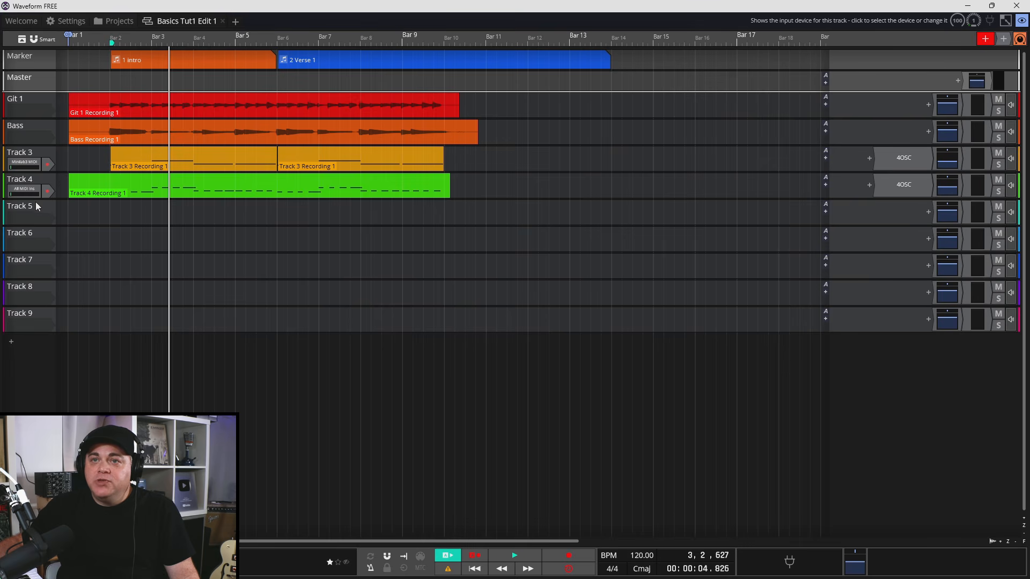
Step: Add Waveform's Micro Drum Sampler instrument to Track 5 and move its window clear of the recorded clips
left_click(15, 217)
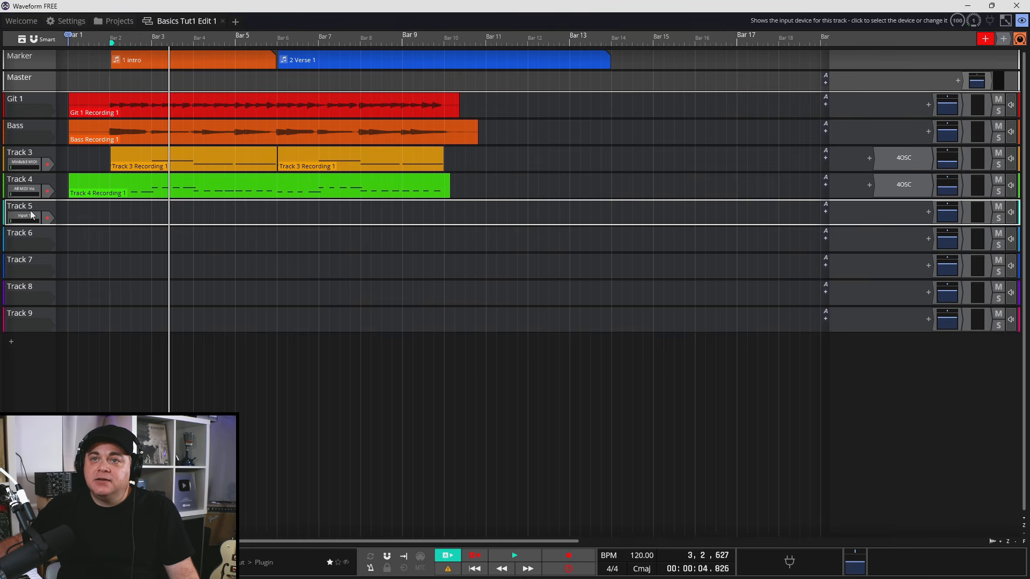
left_click(929, 212)
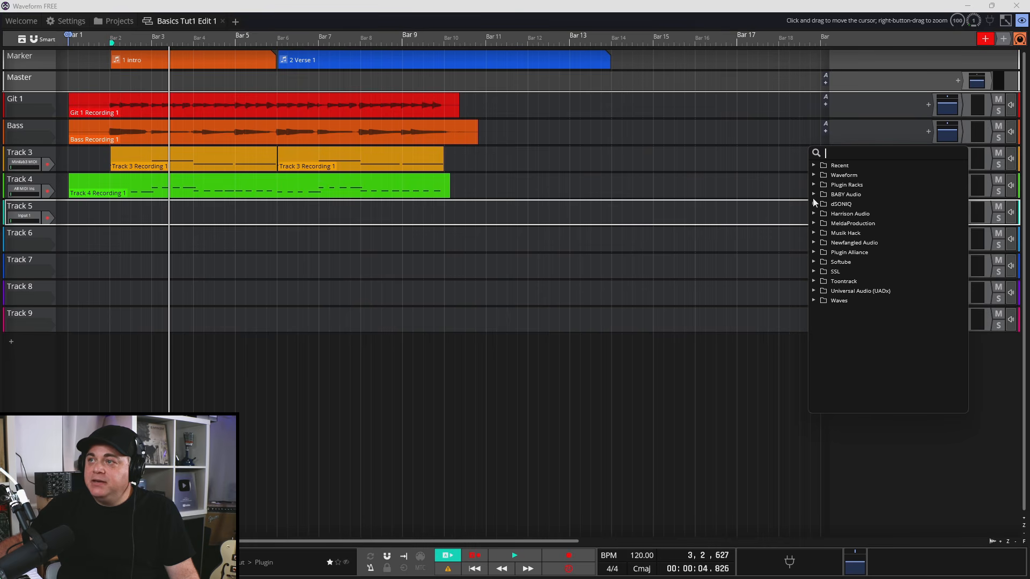
left_click(813, 175)
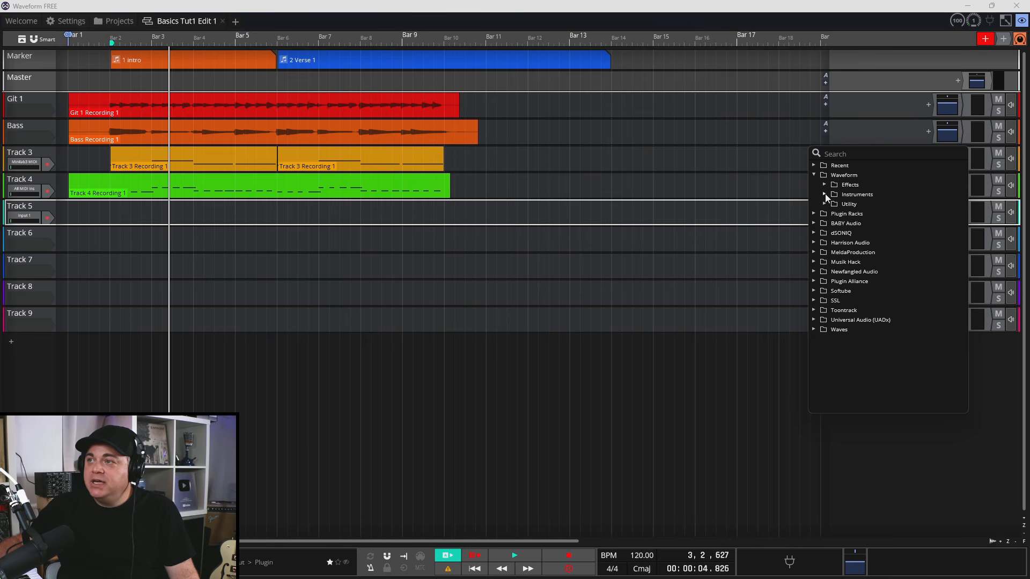
left_click(825, 194)
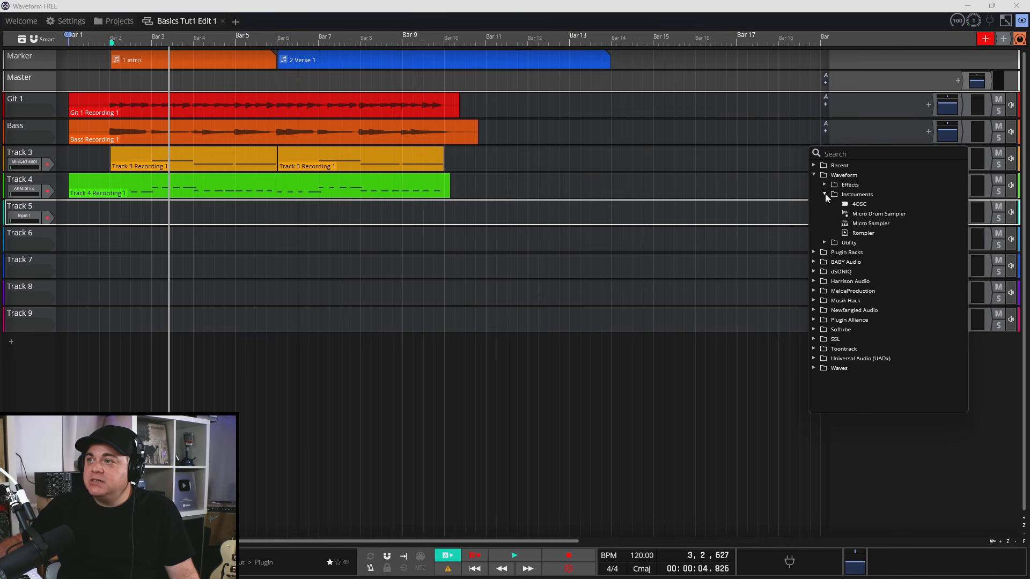
left_click(891, 214)
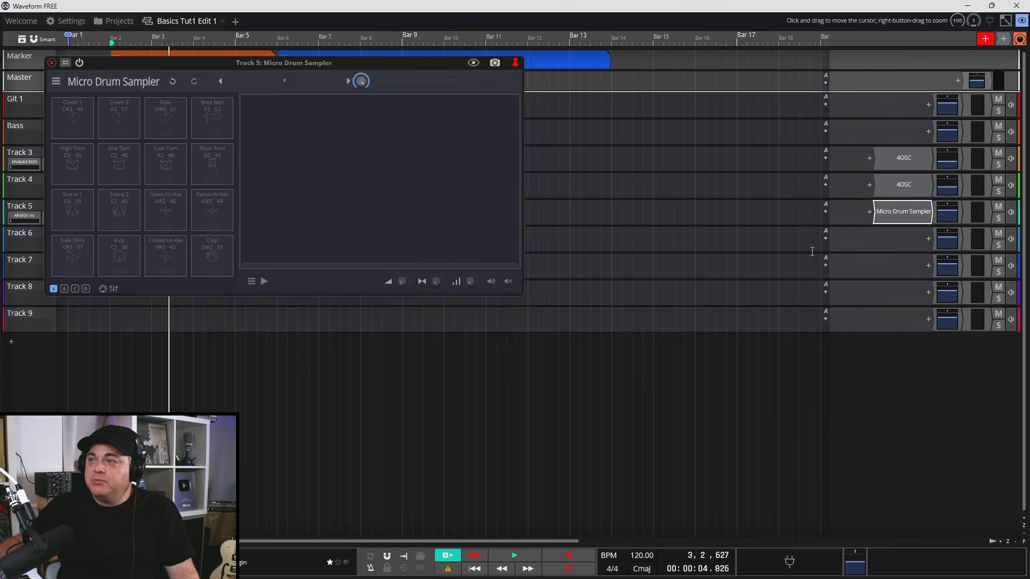
left_click_drag(273, 62, 582, 217)
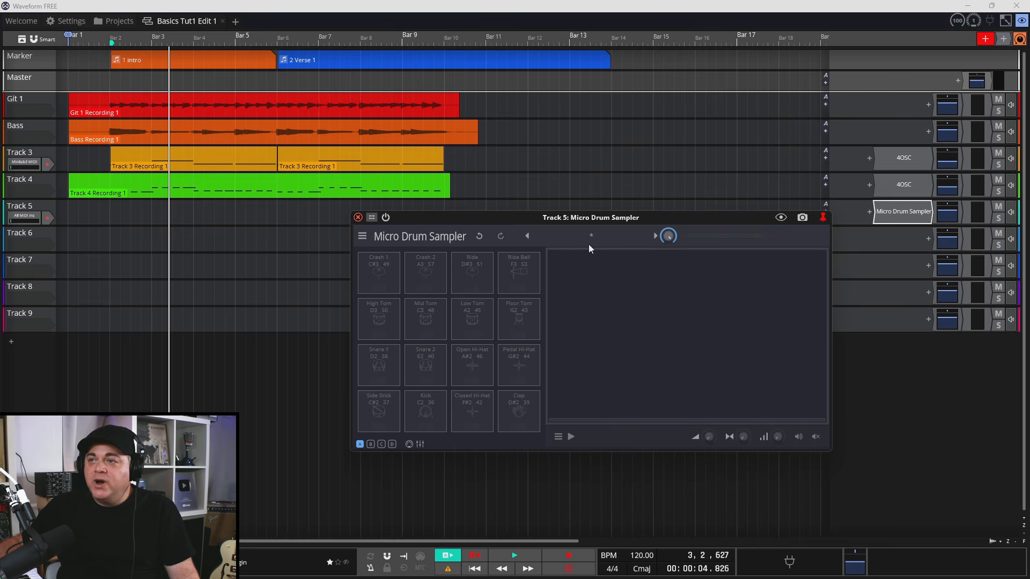
Step: Load the MA LoFi Kit preset into Track 5's Micro Drum Sampler
left_click(436, 348)
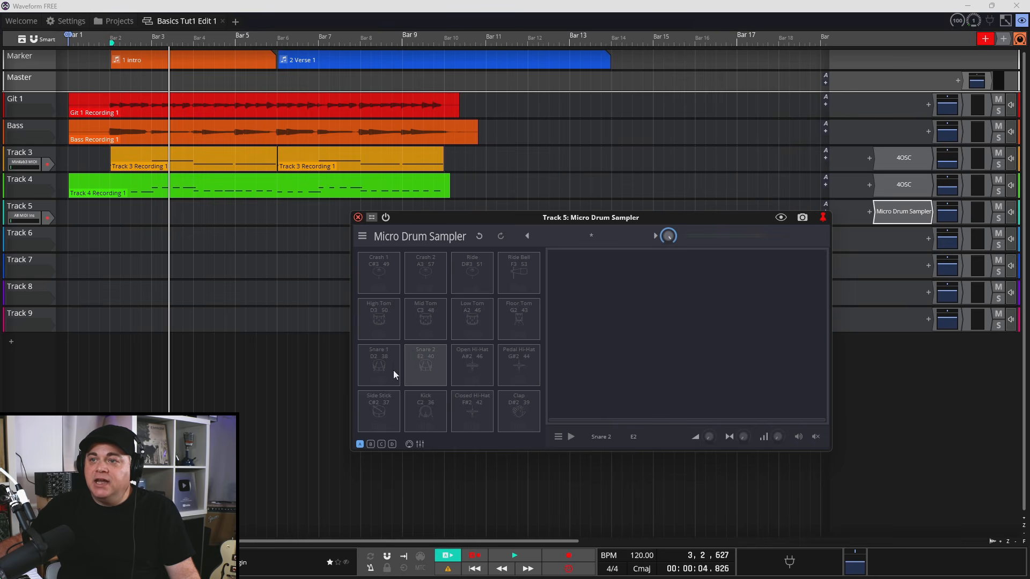
left_click(591, 236)
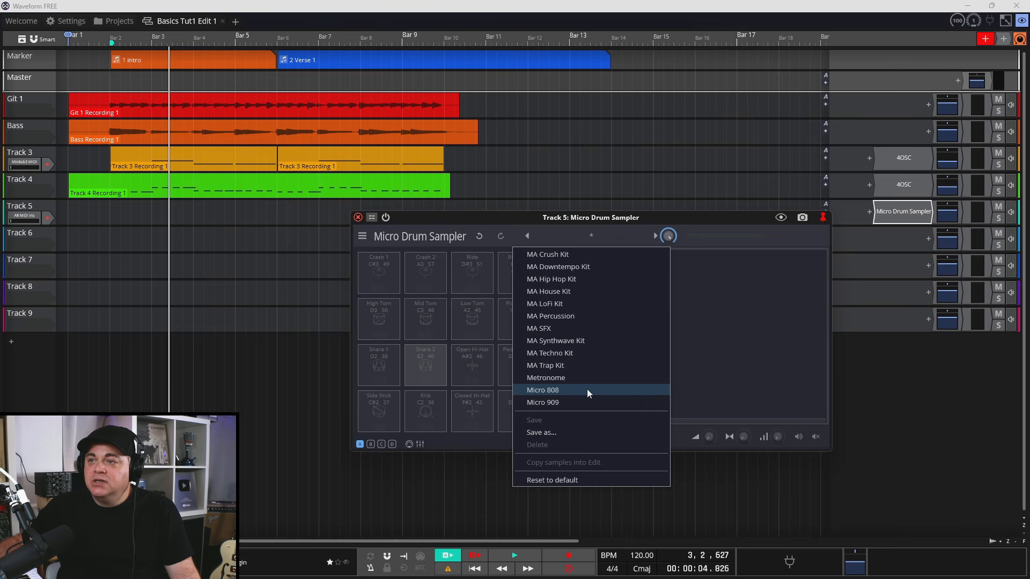
left_click(549, 306)
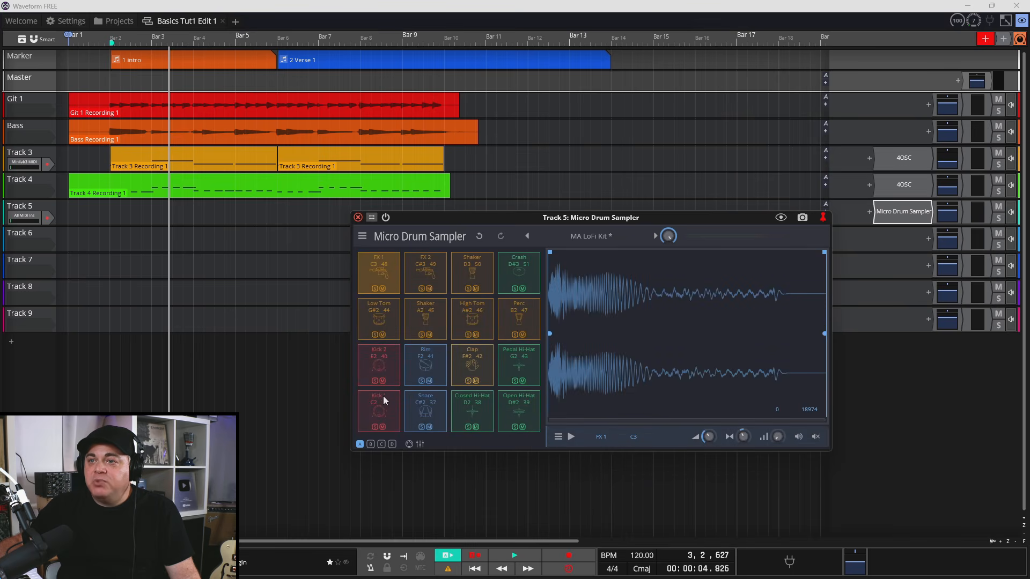
Step: Audition the Kick 1 and Snare pads in Track 5's Micro Drum Sampler by alternating between them
left_click(382, 406)
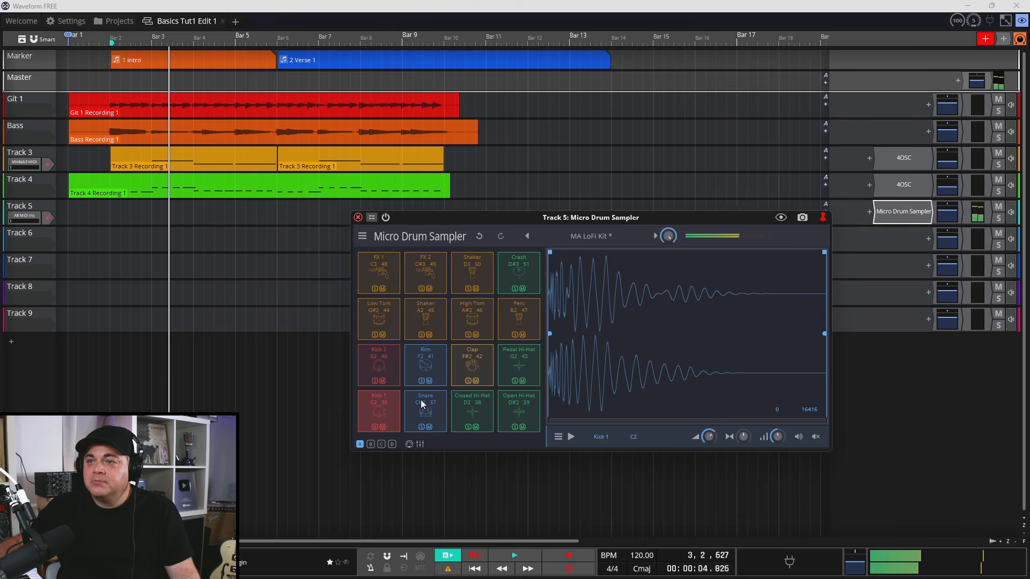
left_click(422, 405)
left_click(391, 402)
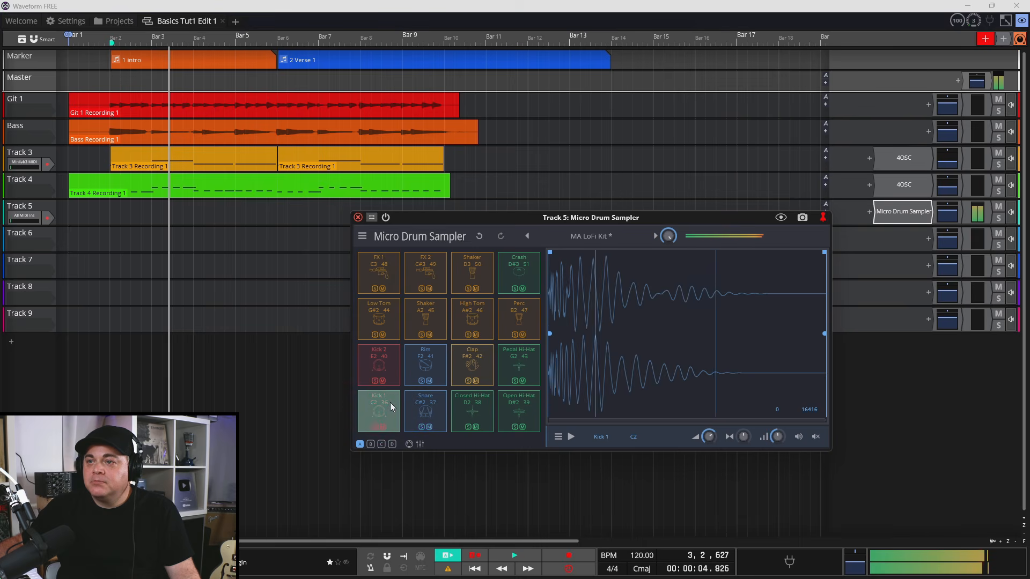
left_click(421, 405)
left_click(393, 400)
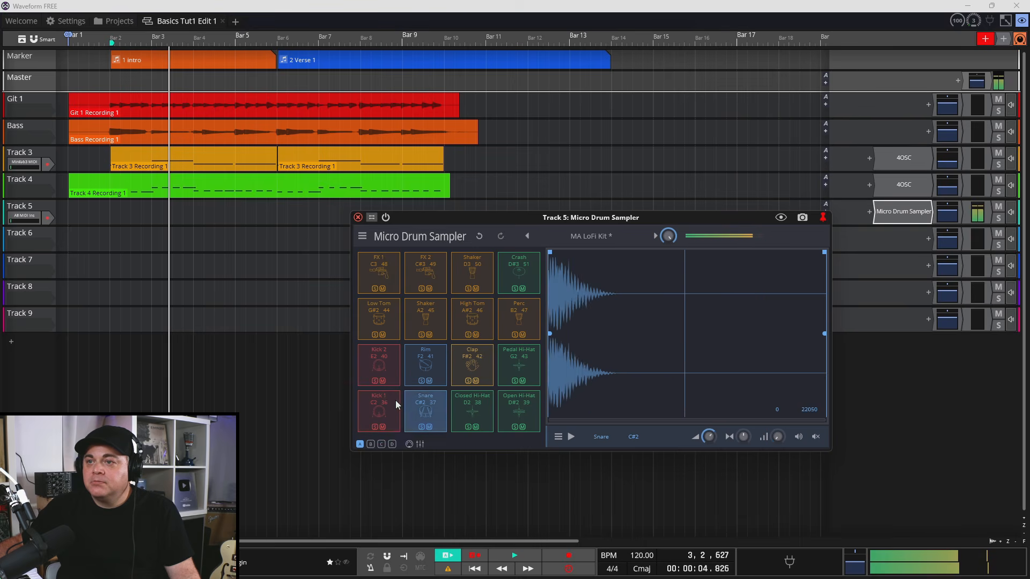
left_click(422, 407)
right_click(517, 384)
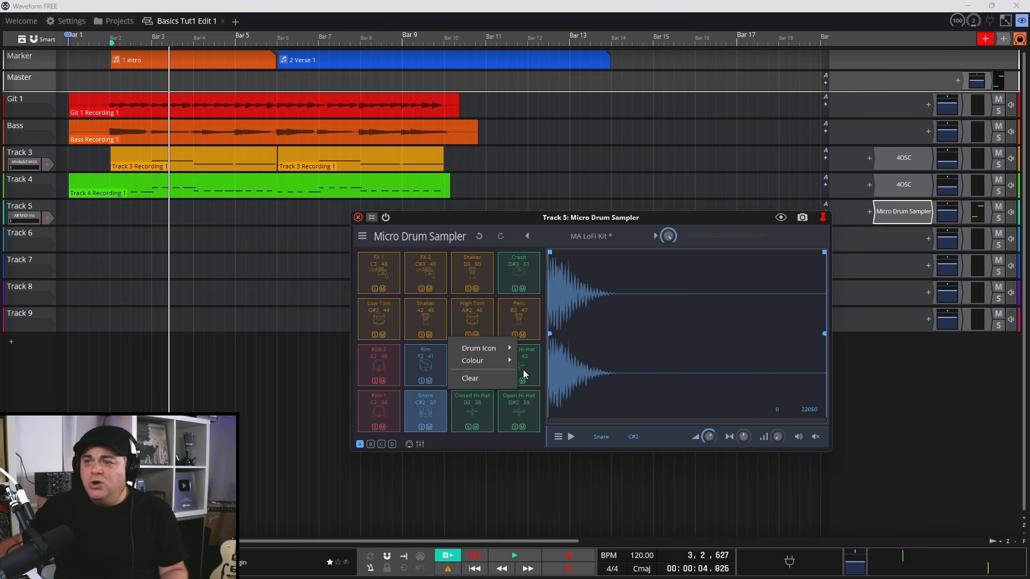
left_click(467, 225)
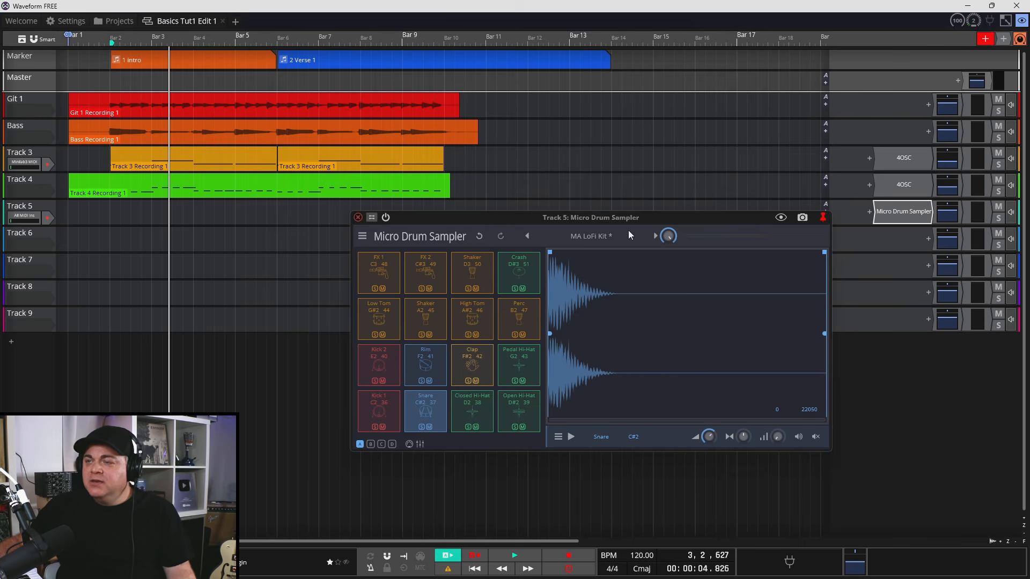
left_click(600, 237)
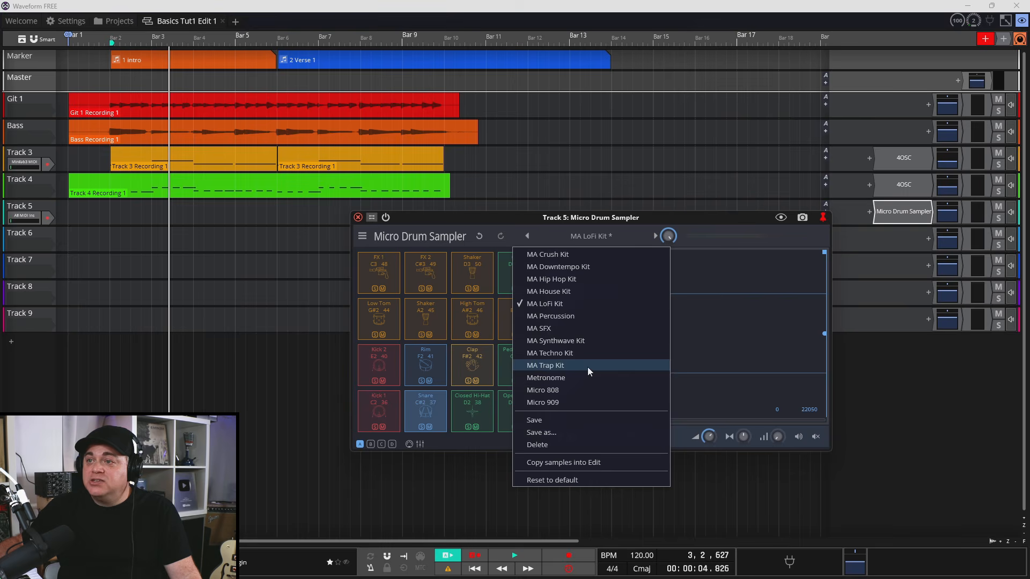
left_click(448, 337)
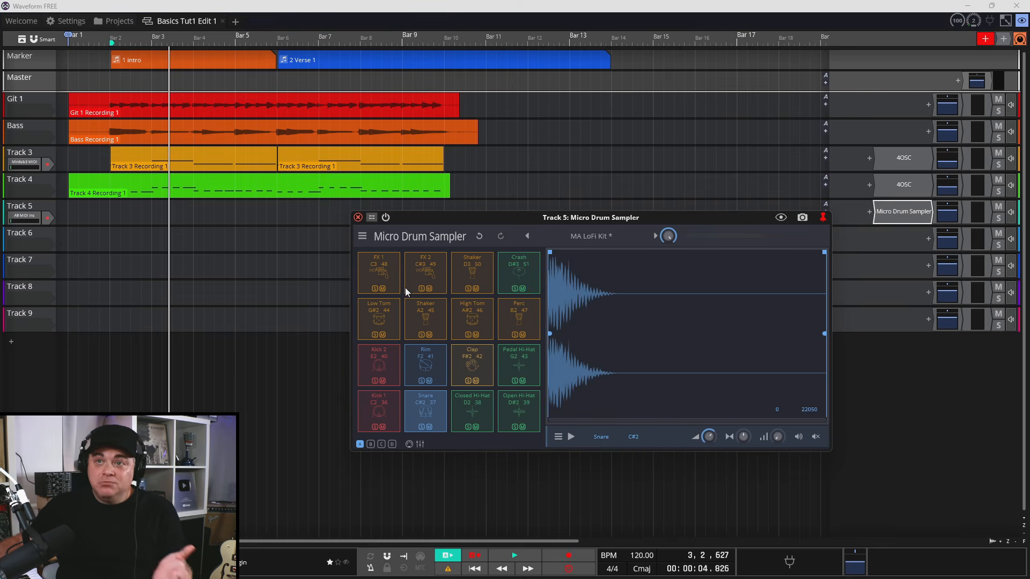
Step: Close the Micro Drum Sampler window and insert a new step clip on Track 5 at bar 2
left_click(110, 213)
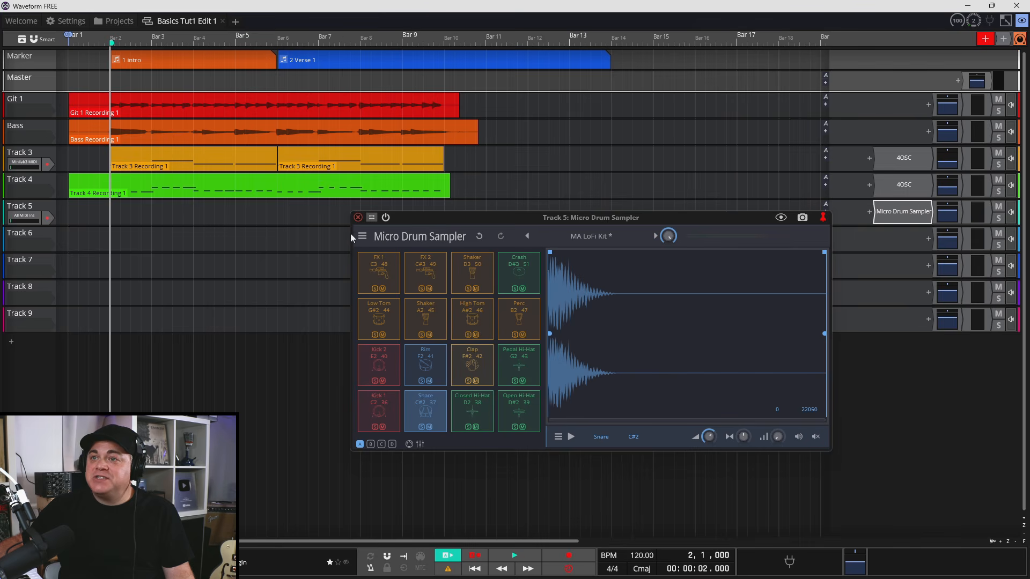
left_click(358, 218)
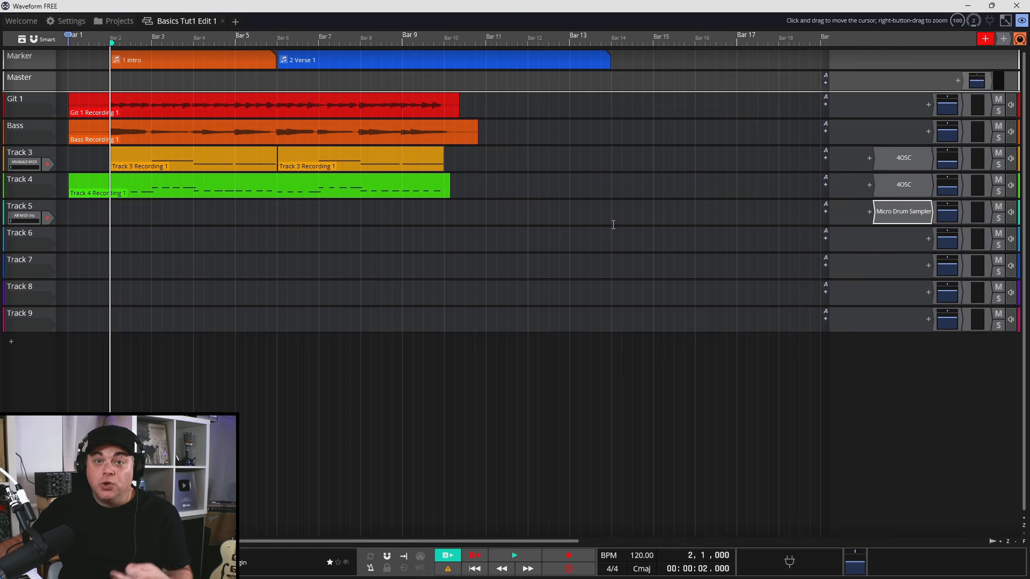
right_click(111, 213)
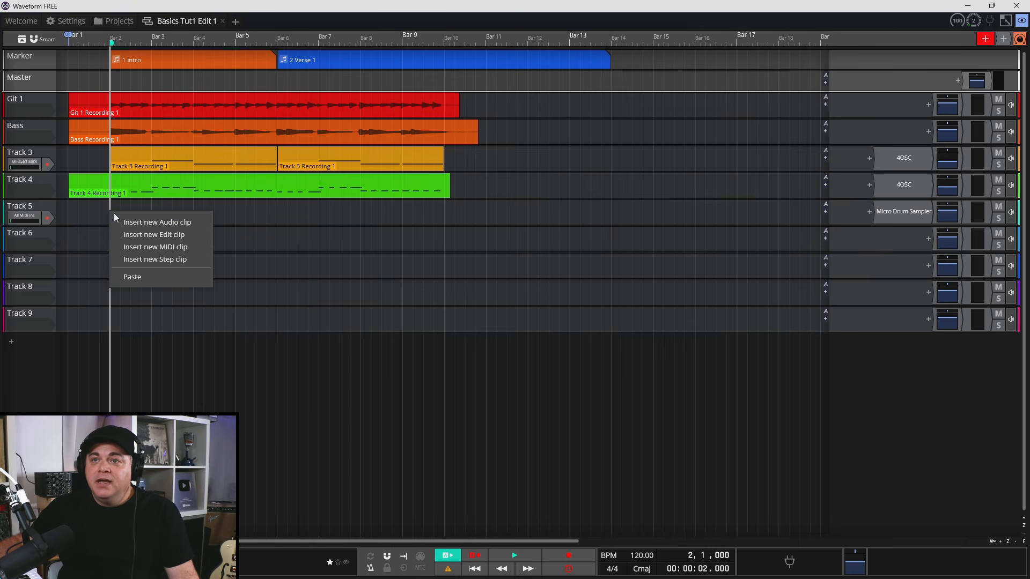
left_click(146, 259)
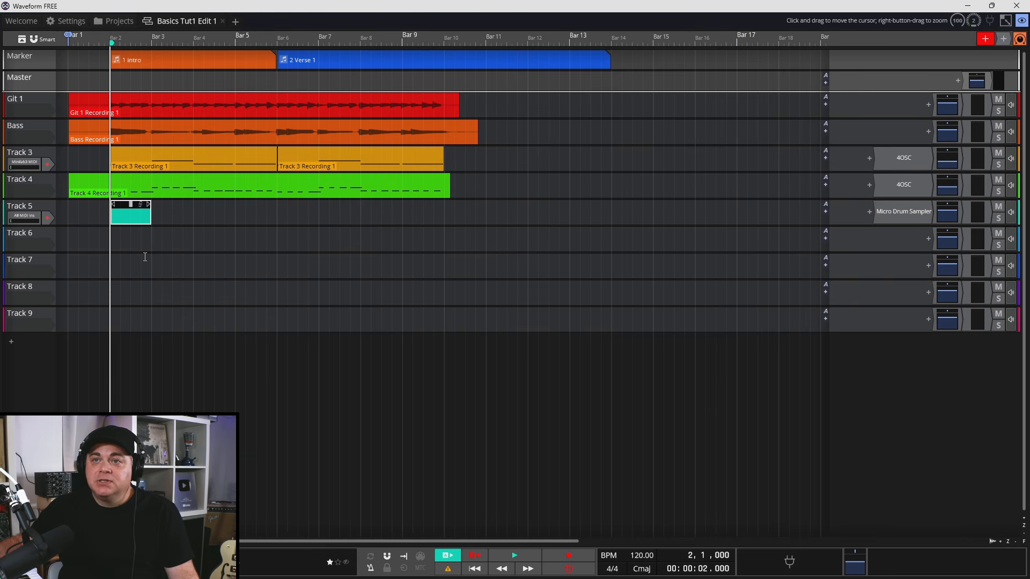
Step: Open the Track 5 step clip in the editor and add a Kick 1 hit on beat 1 and a Snare hit on beat 3
double_click(125, 207)
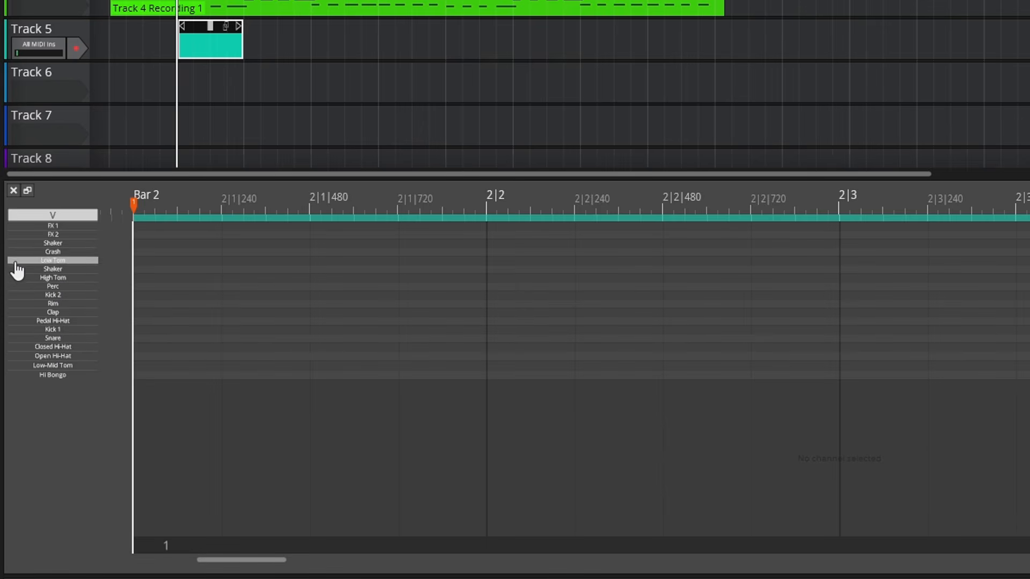
right_click(62, 375)
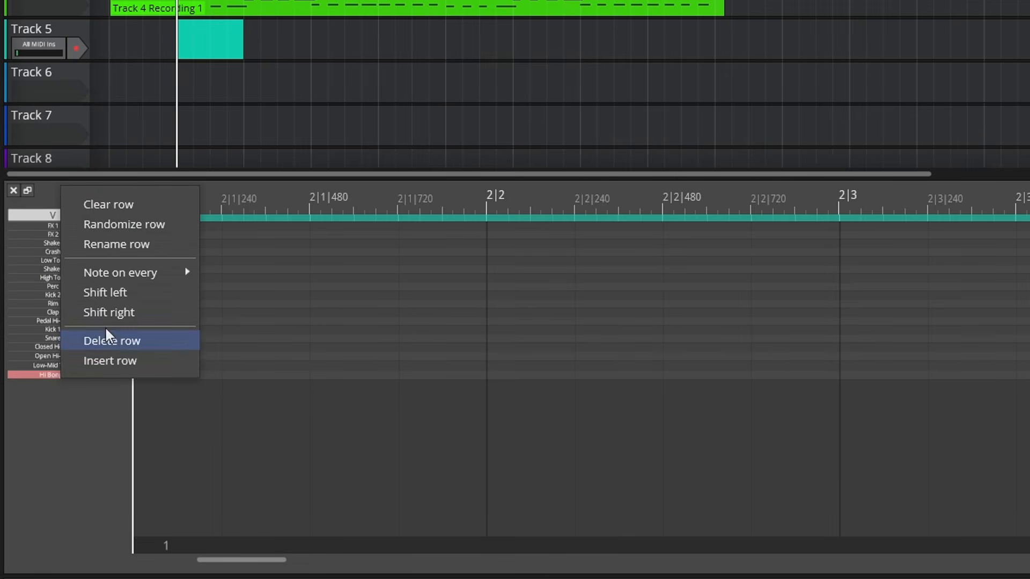
left_click(91, 482)
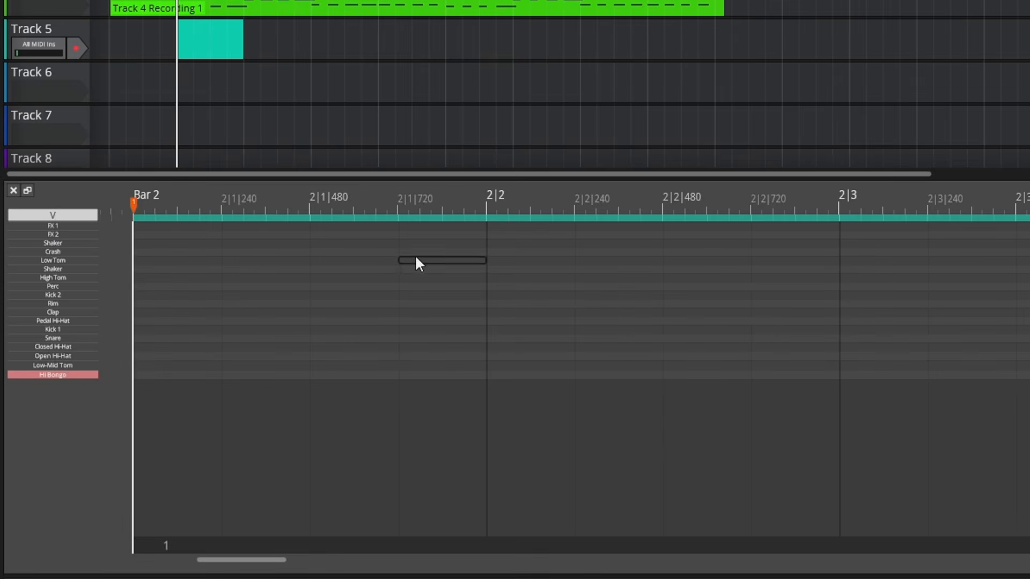
scroll(317, 325, "up", 1)
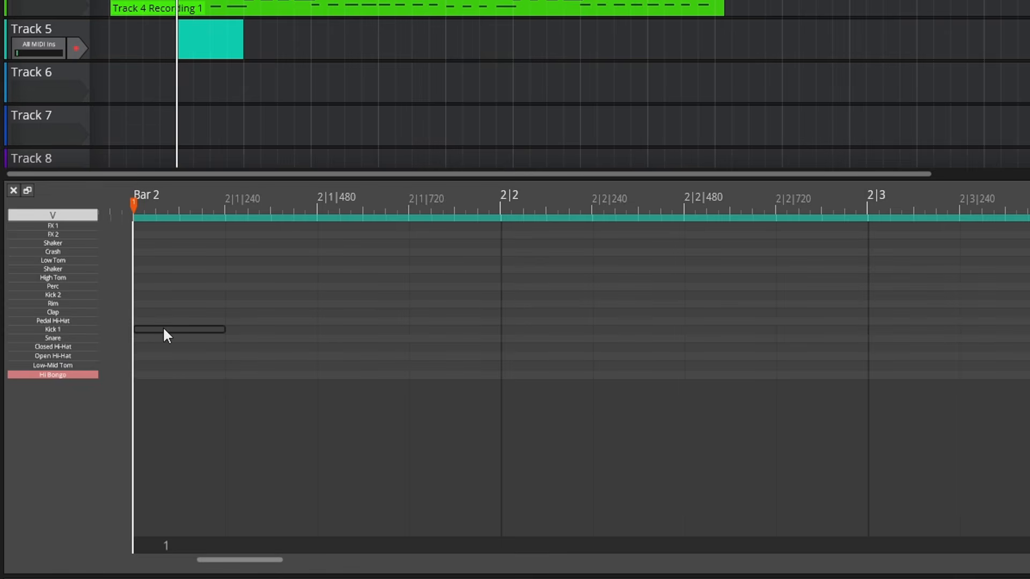
left_click(165, 329)
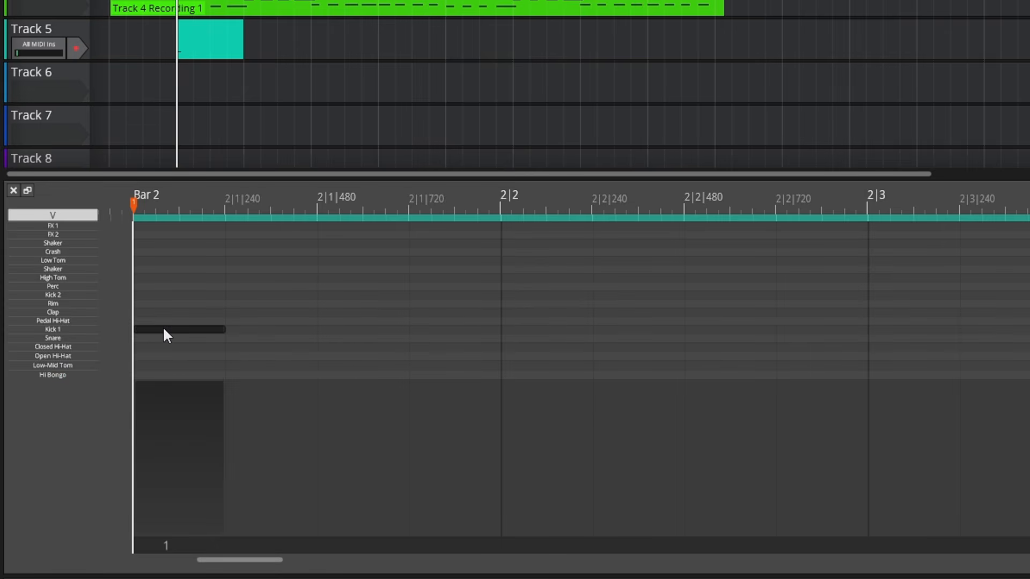
scroll(703, 313, "left", 1)
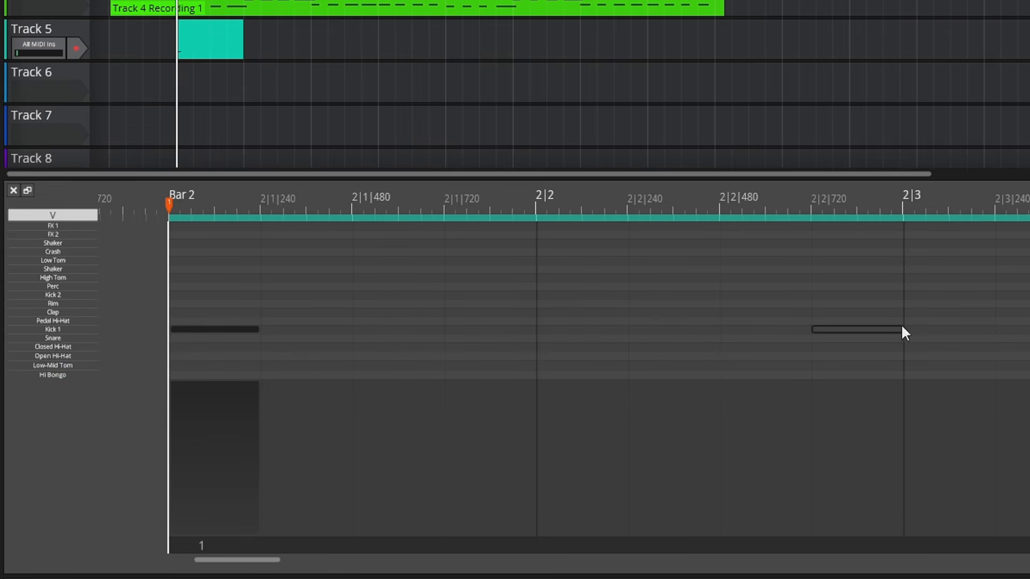
left_click(929, 334)
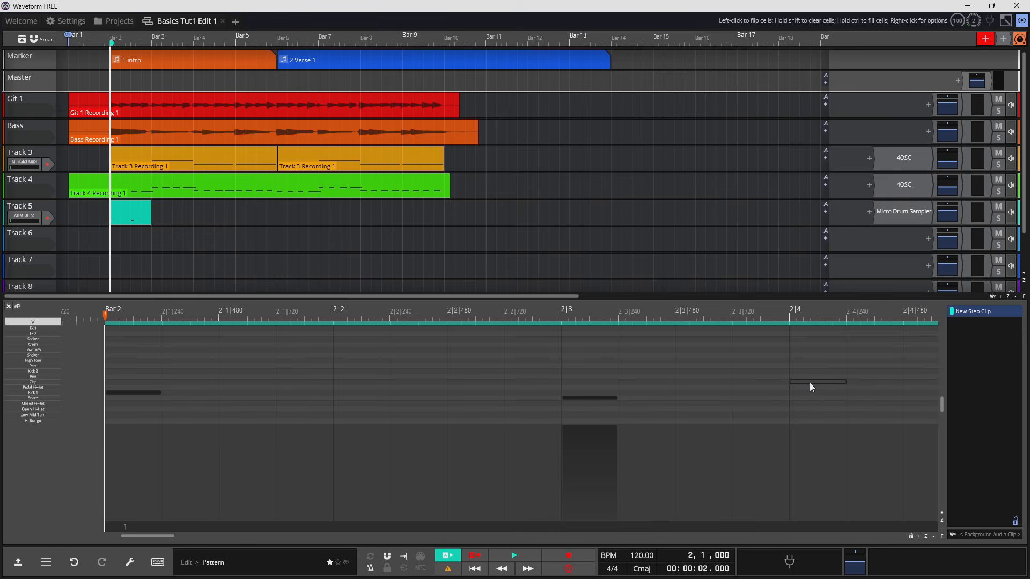
left_click(811, 388)
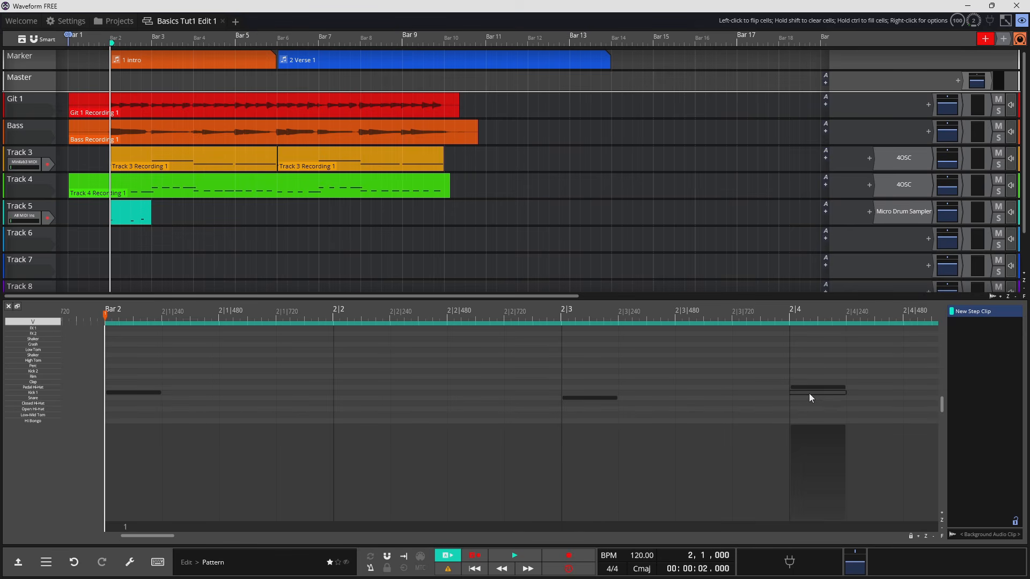
left_click(800, 388)
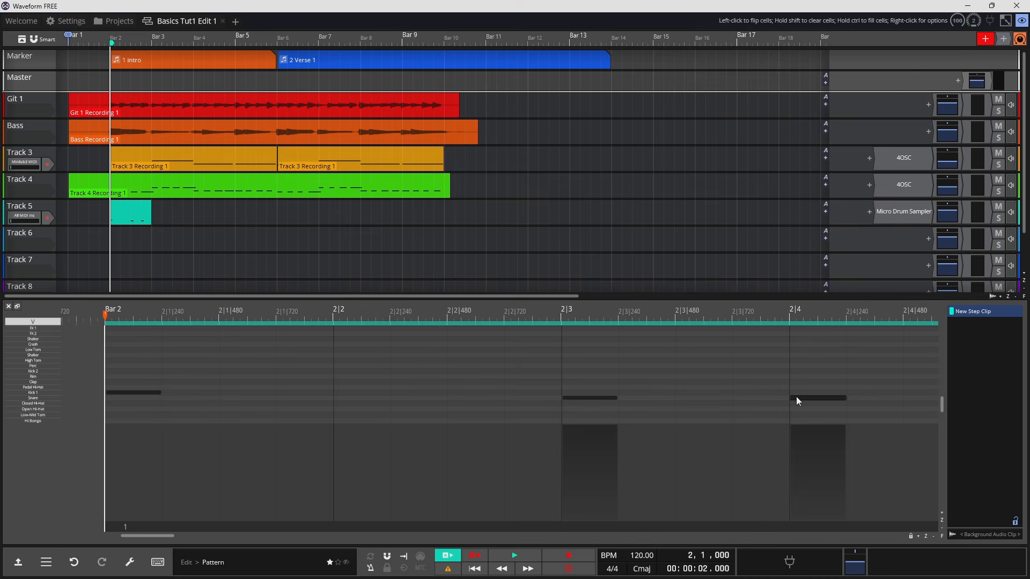
left_click(799, 400)
left_click(800, 399)
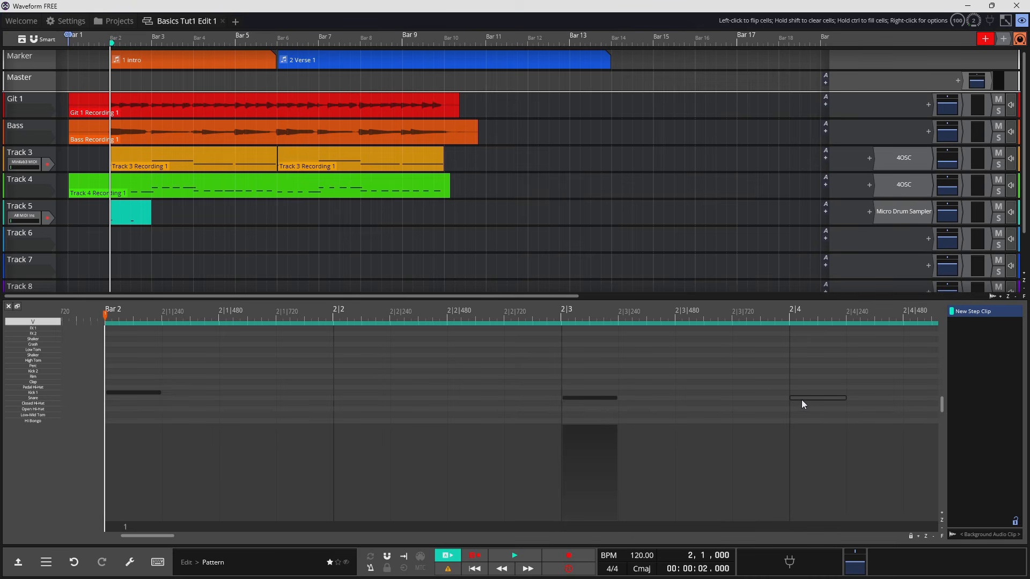
Step: Add a Kick 1 hit on beat 4 of bar 2 and play back the kick and snare pattern
left_click(796, 392)
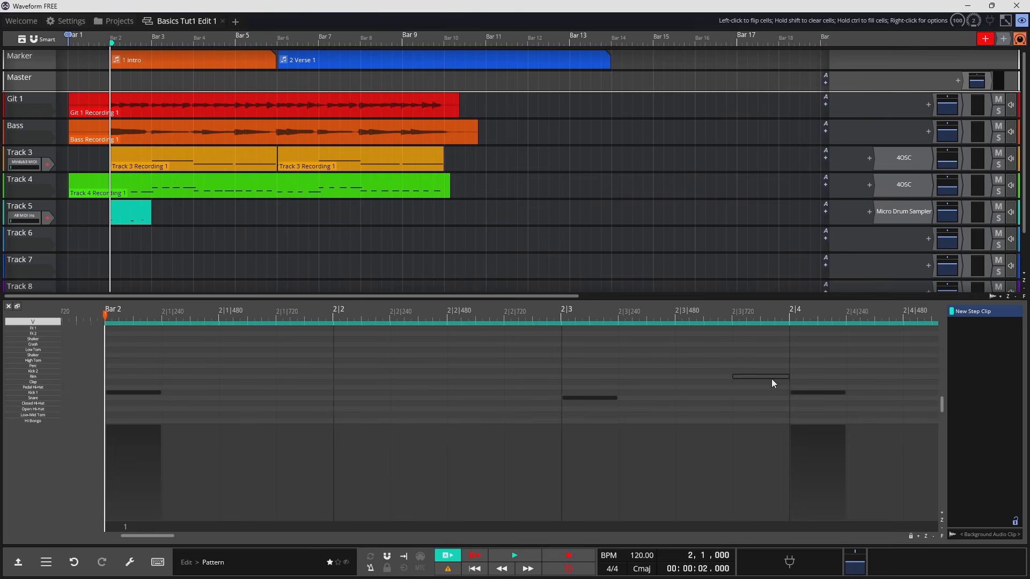
key("space")
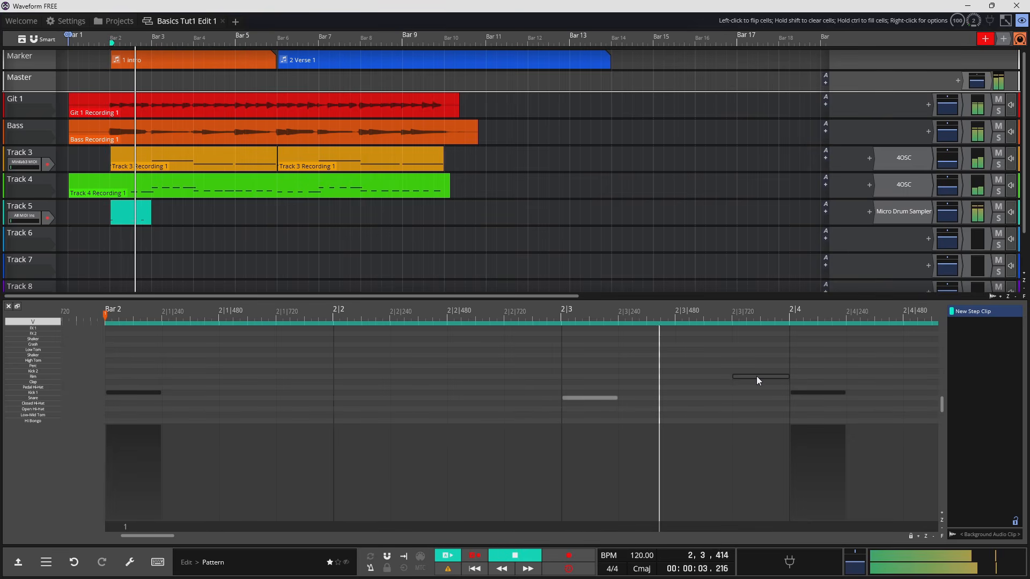
key("space")
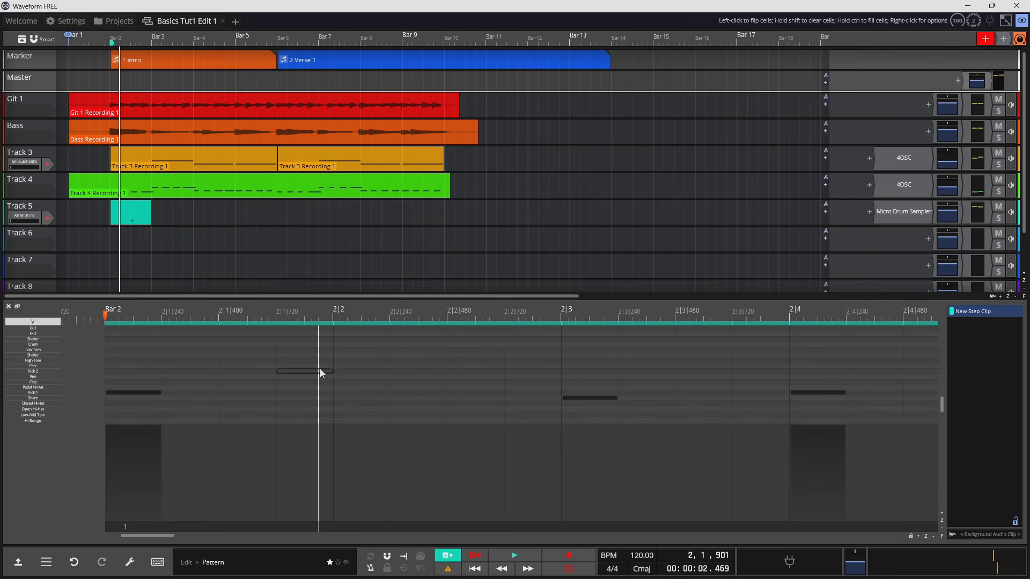
Step: Add Closed Hi-Hat hits on every eighth note of bar 2 in the step clip and play back the beat
left_click(124, 401)
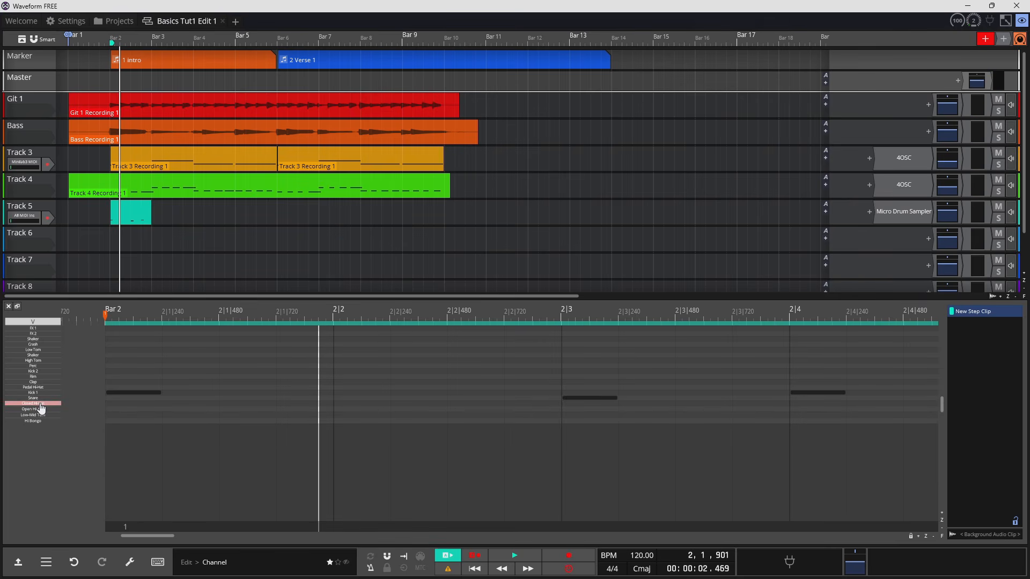
left_click(41, 404)
left_click(111, 403)
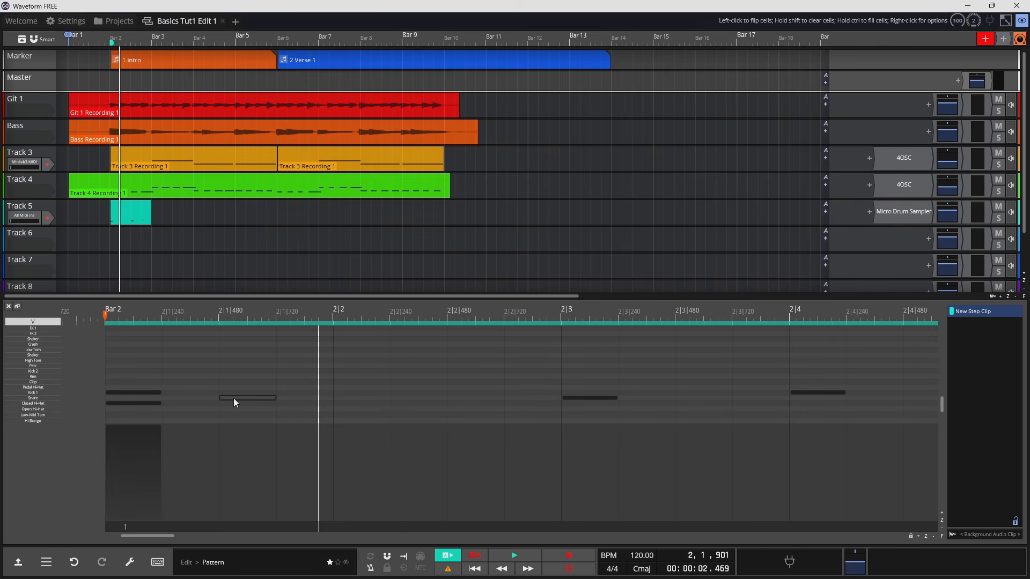
left_click(236, 404)
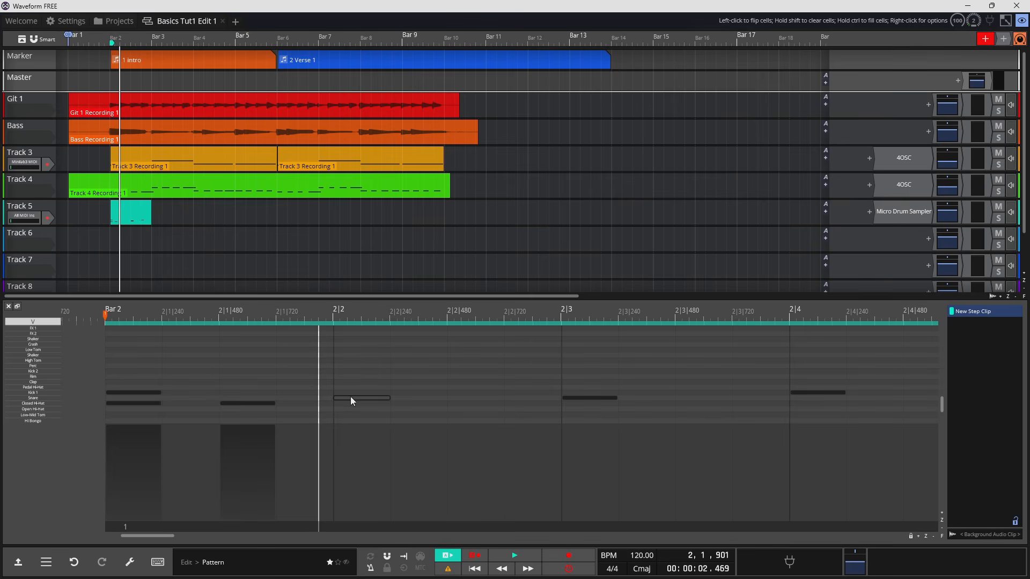
left_click(352, 403)
left_click(455, 404)
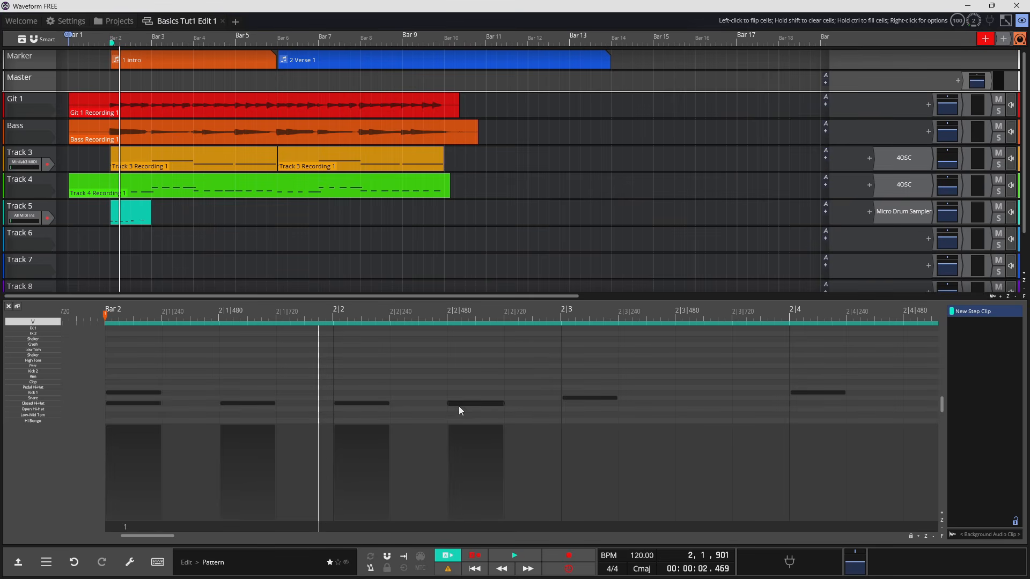
left_click(581, 405)
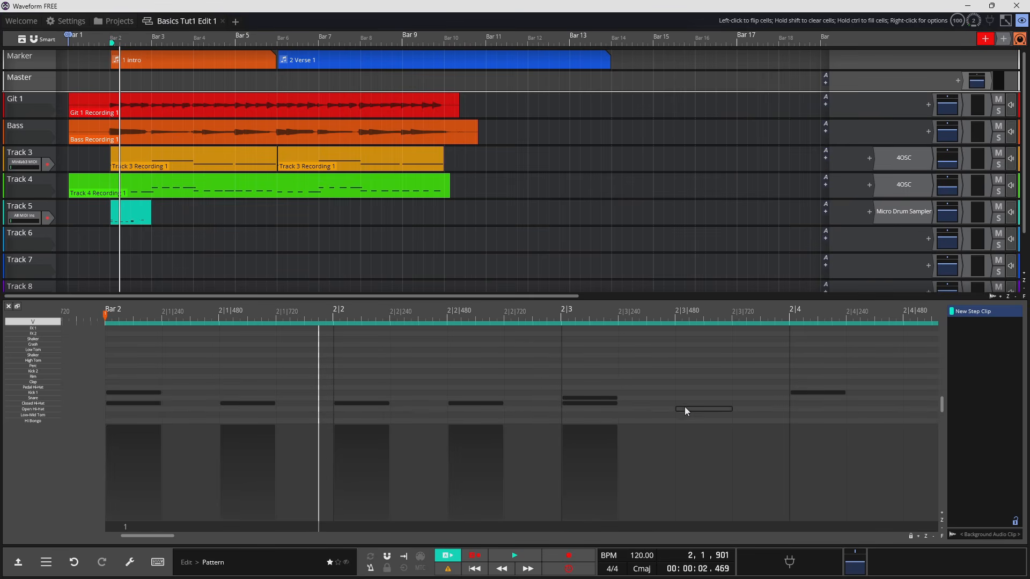
left_click(684, 406)
left_click(812, 405)
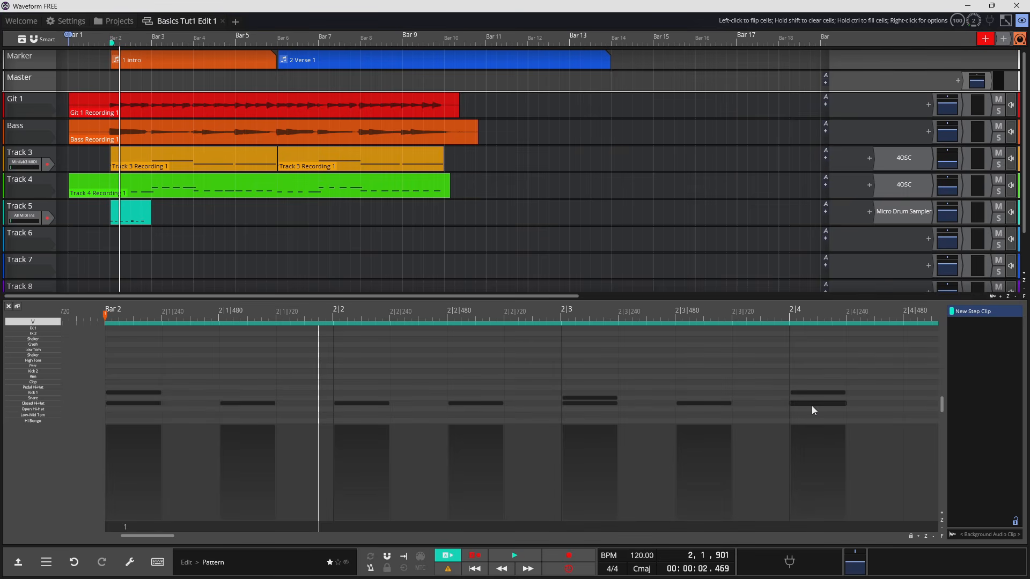
left_click_drag(135, 537, 165, 537)
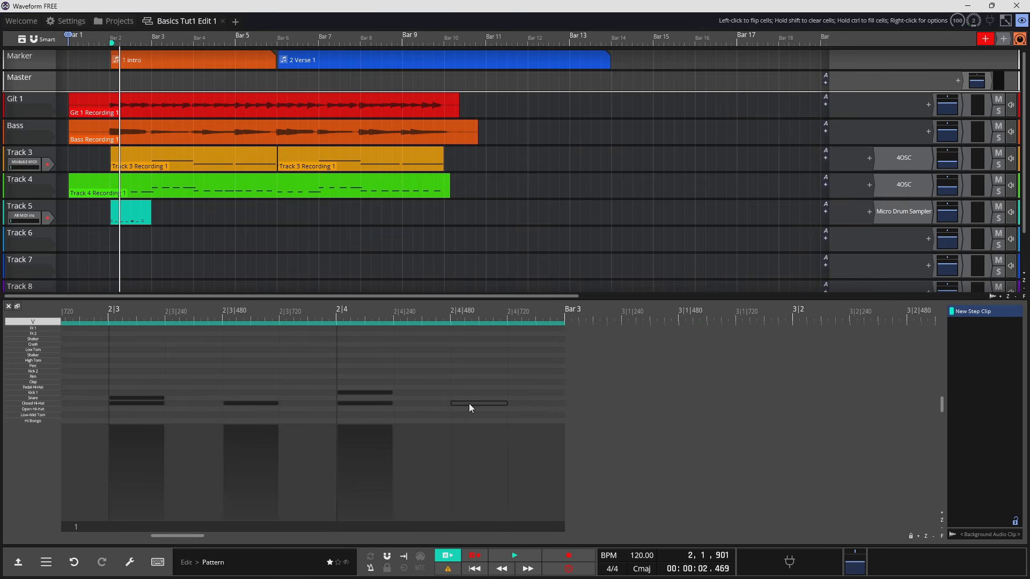
left_click(469, 403)
key("space")
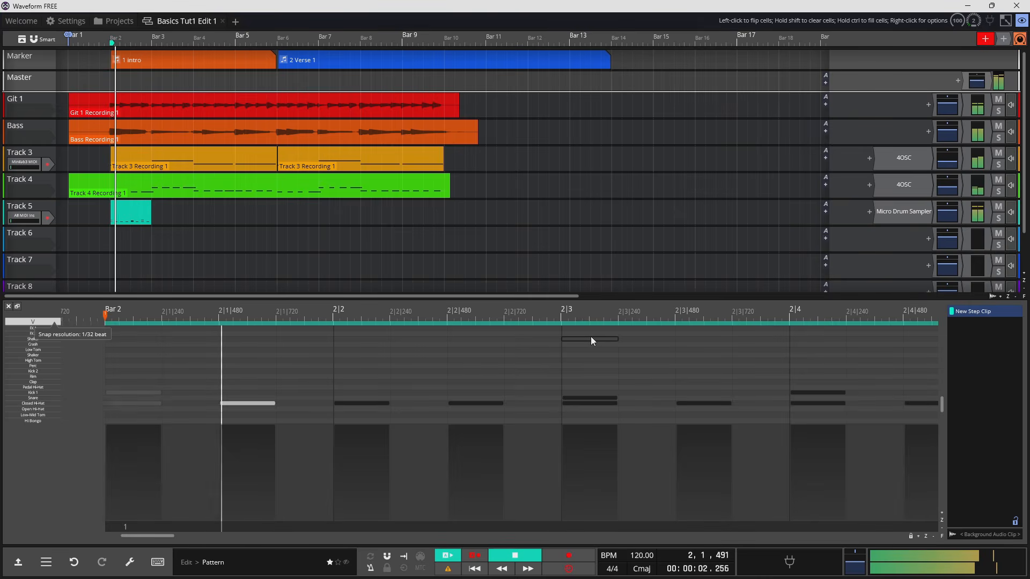
key("space")
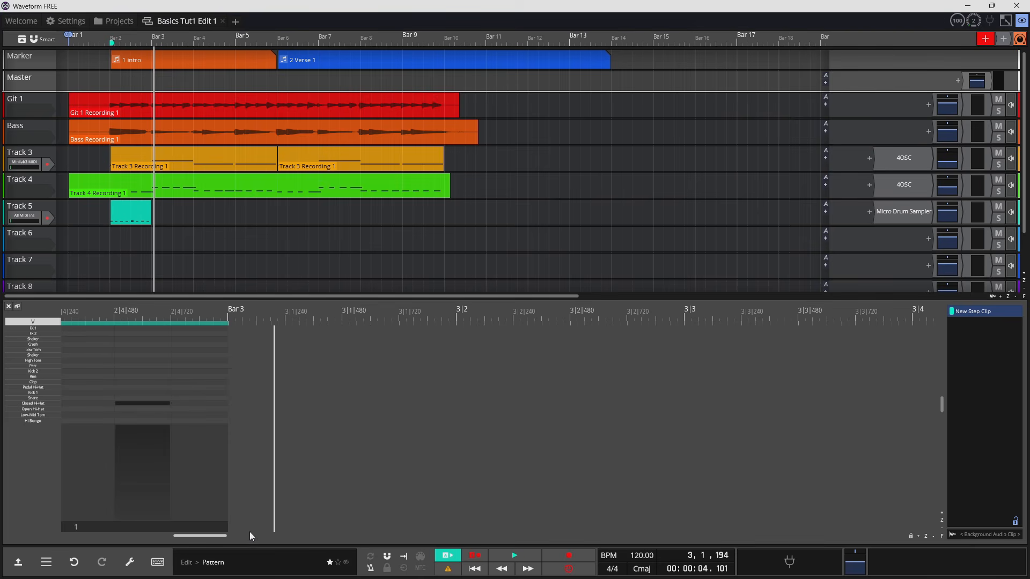
Step: Extend the Track 5 step clip to the end of bar 3 and add a pattern section there using Variation 1
left_click_drag(148, 204, 191, 220)
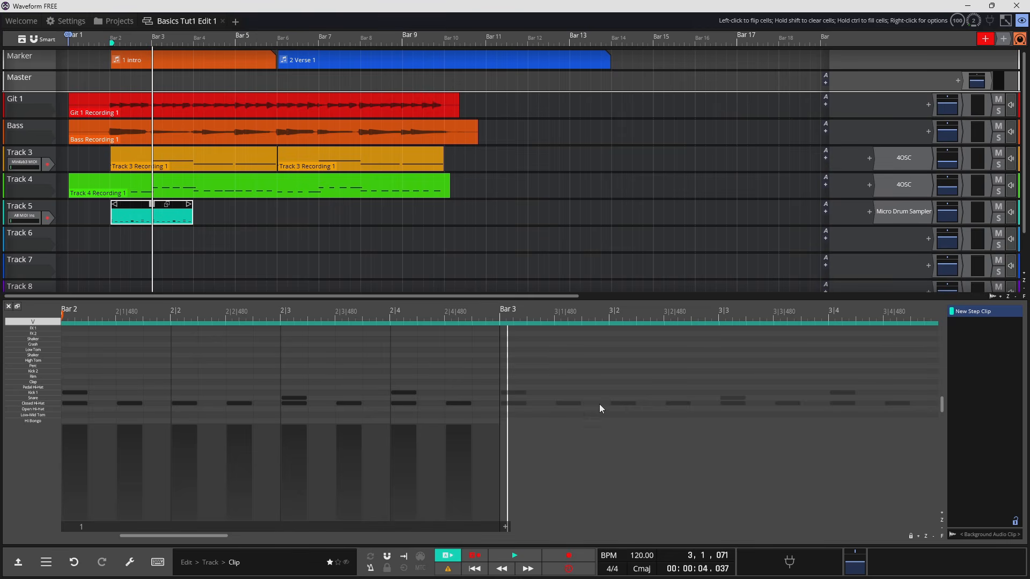
left_click(506, 527)
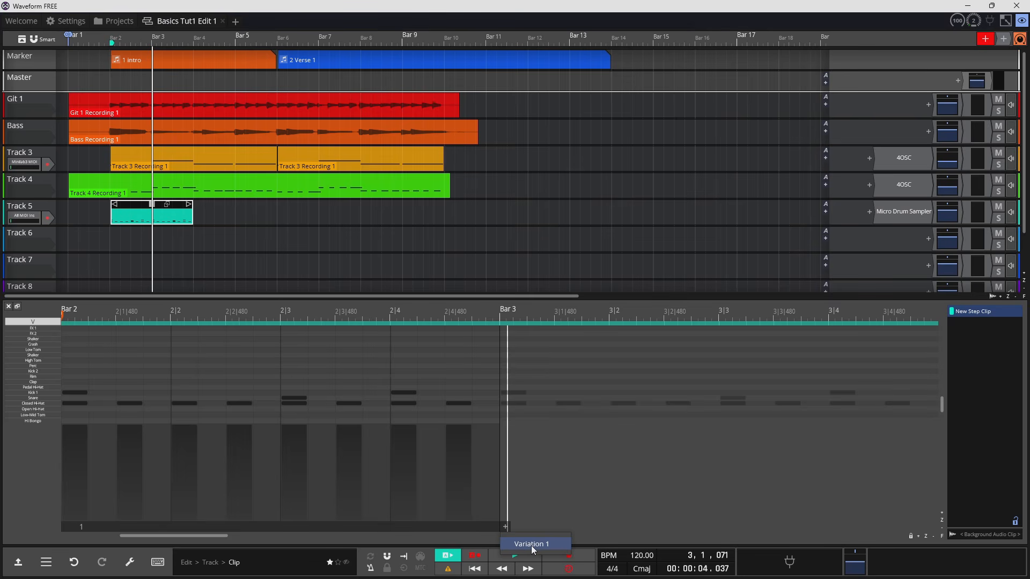
left_click(518, 543)
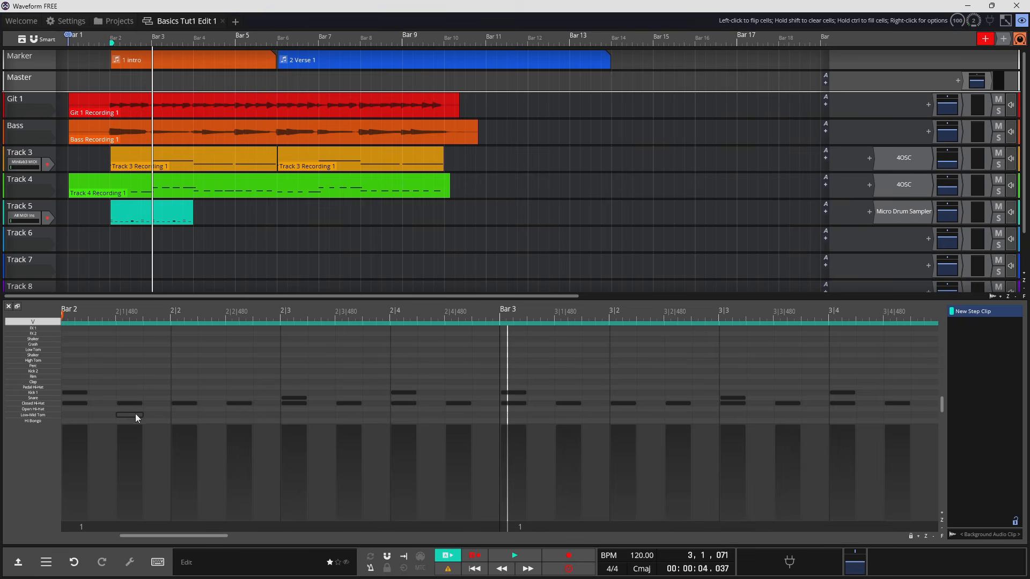
Step: Create a new variation for the bar 3 section and replace its Closed Hi-Hat hit on beat 3 with an Open Hi-Hat
left_click(538, 530)
left_click(538, 530)
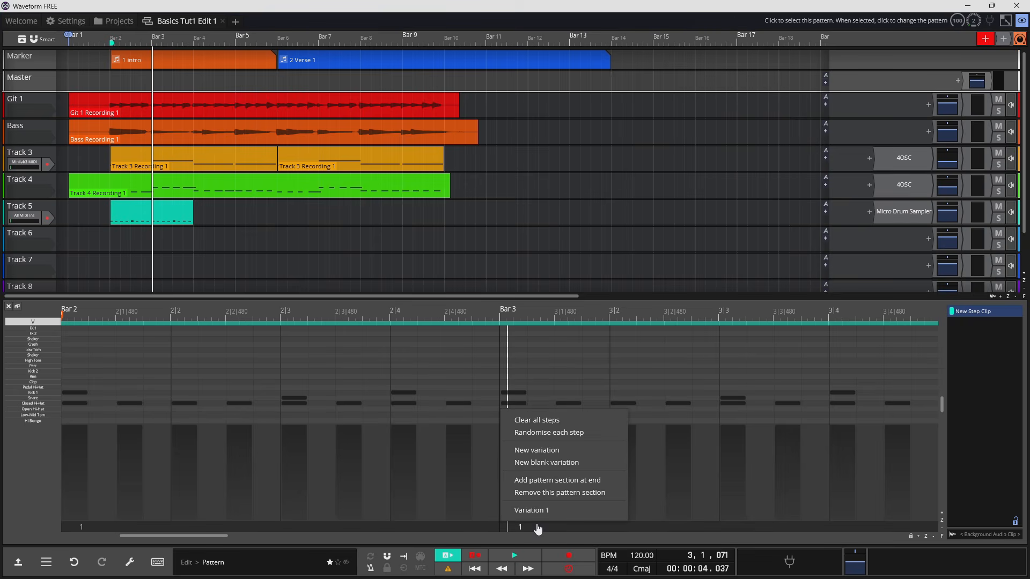
left_click(554, 451)
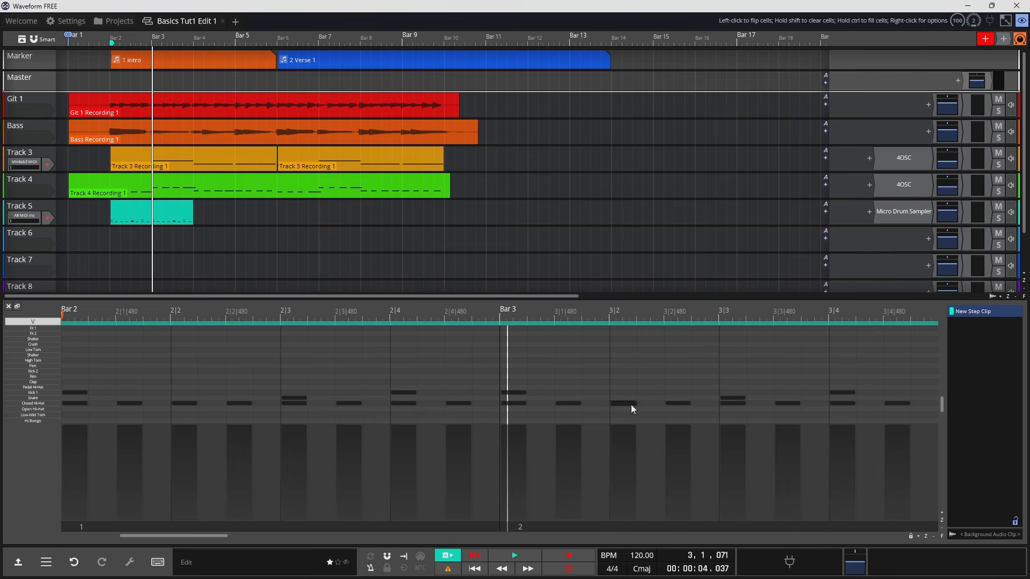
left_click(732, 404)
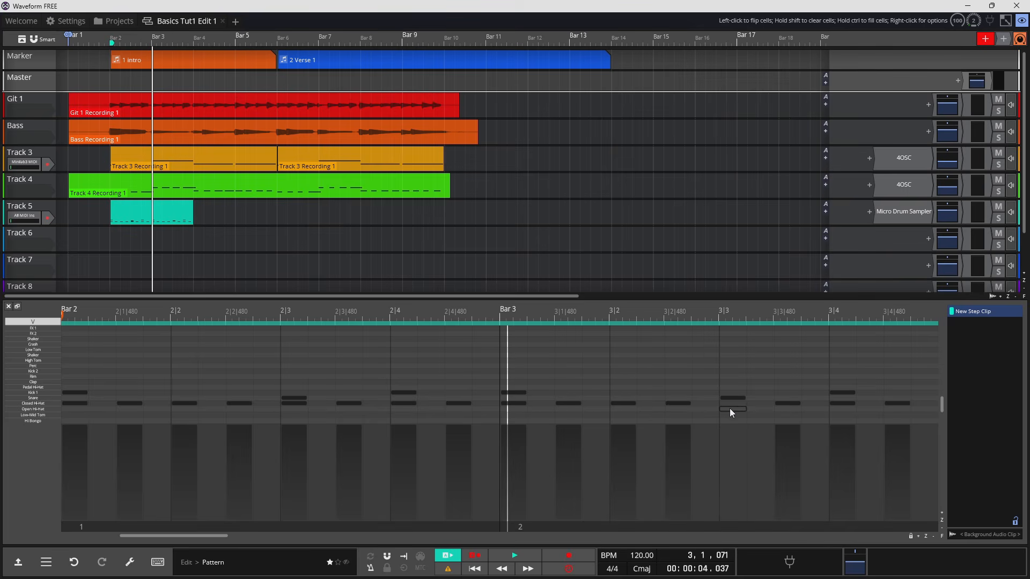
left_click(730, 409)
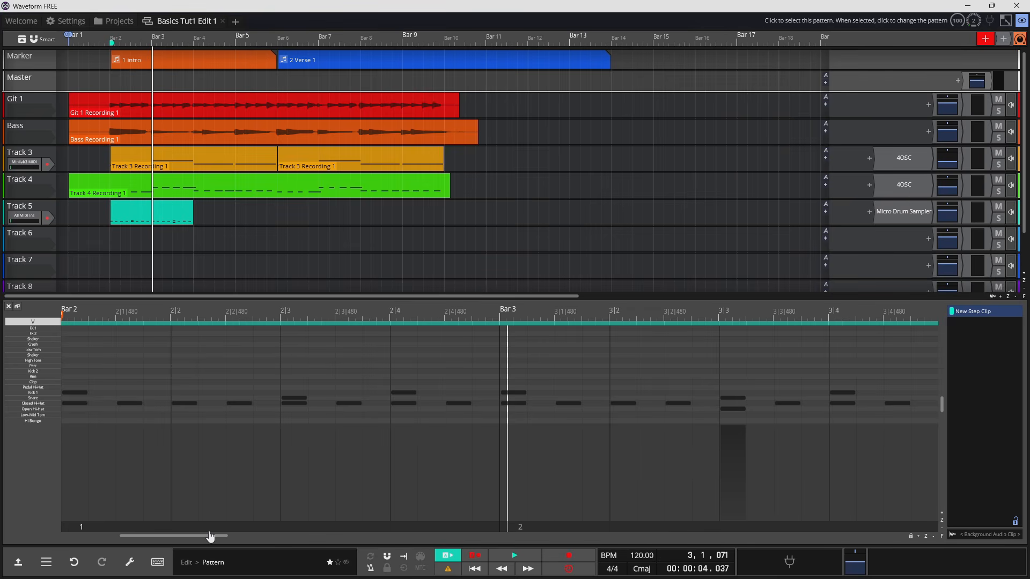
Step: Replace the last eighth-note Closed Hi-Hat of bar 3 with an Open Hi-Hat and play back the two-bar beat
left_click_drag(203, 535, 221, 538)
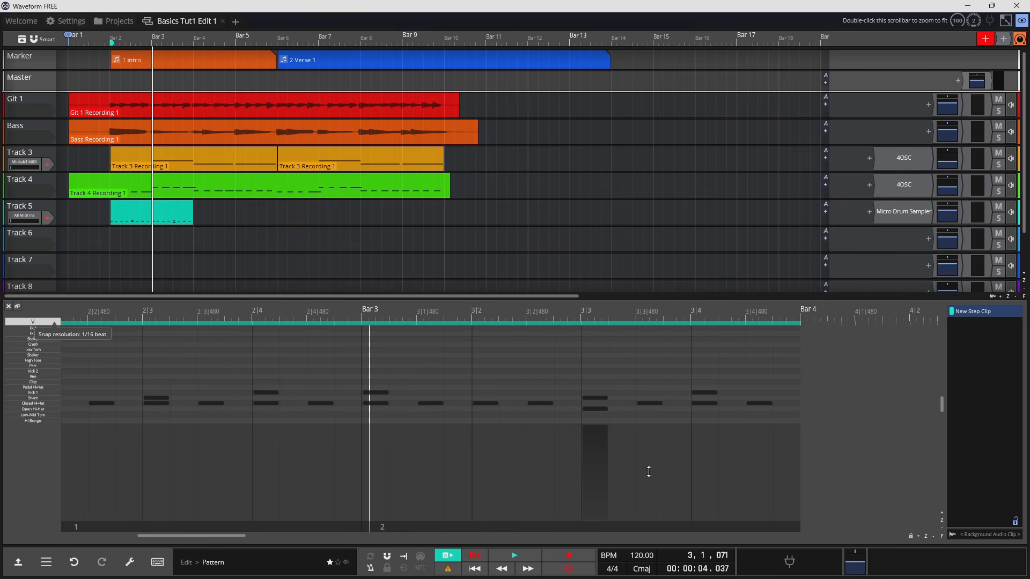
left_click(761, 403)
left_click(757, 409)
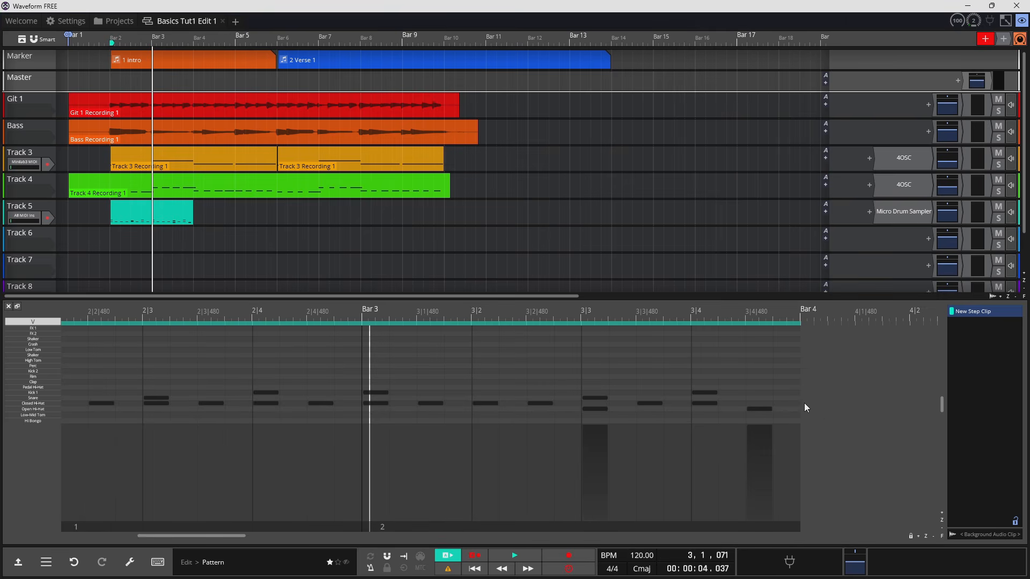
key("space")
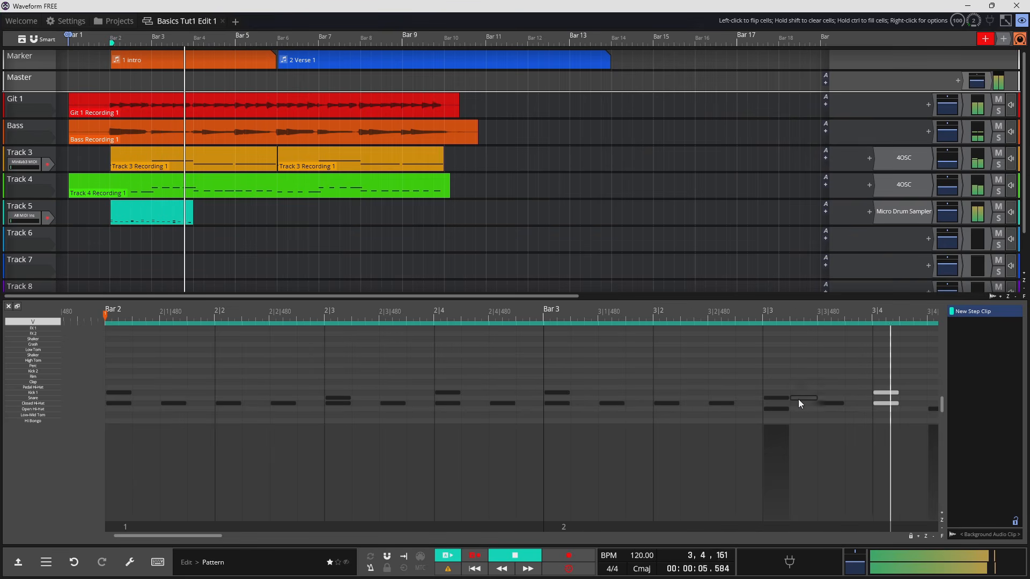
key("space")
Step: Add a pattern section at the end of the step clip for bar 4 and set it to Variation 1
left_click(75, 526)
left_click(293, 533)
left_click(76, 527)
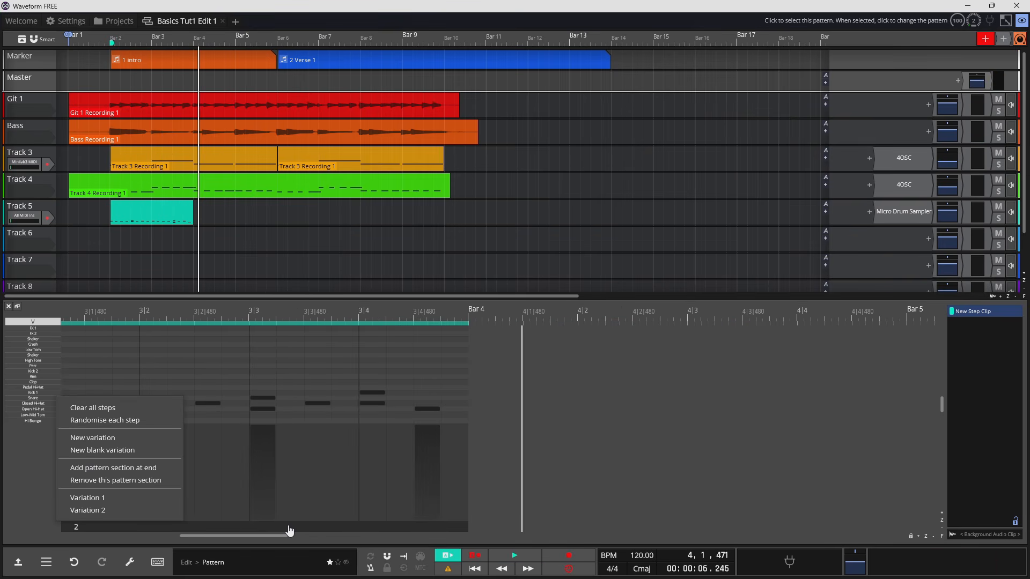
left_click(131, 467)
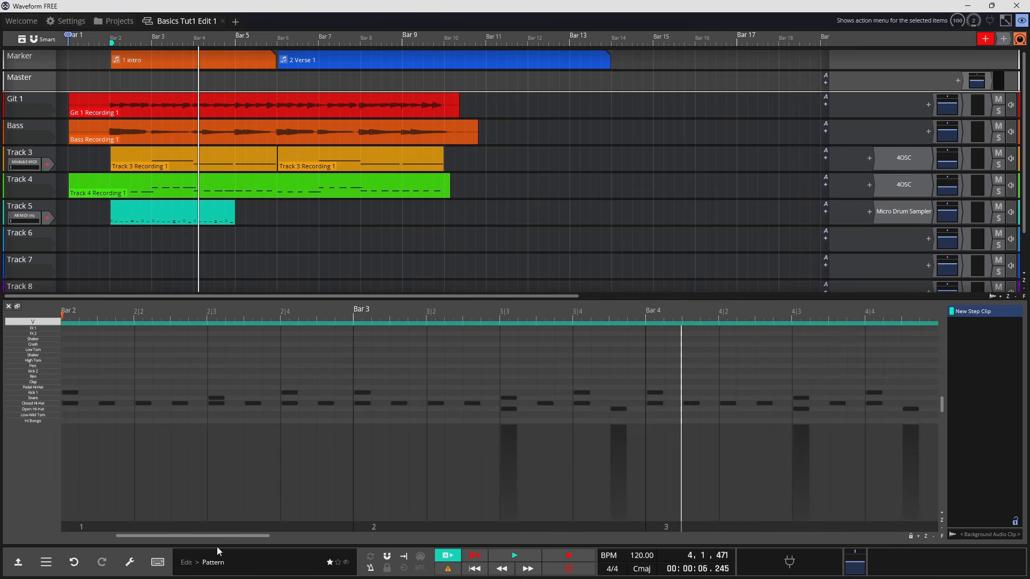
left_click_drag(249, 533, 290, 535)
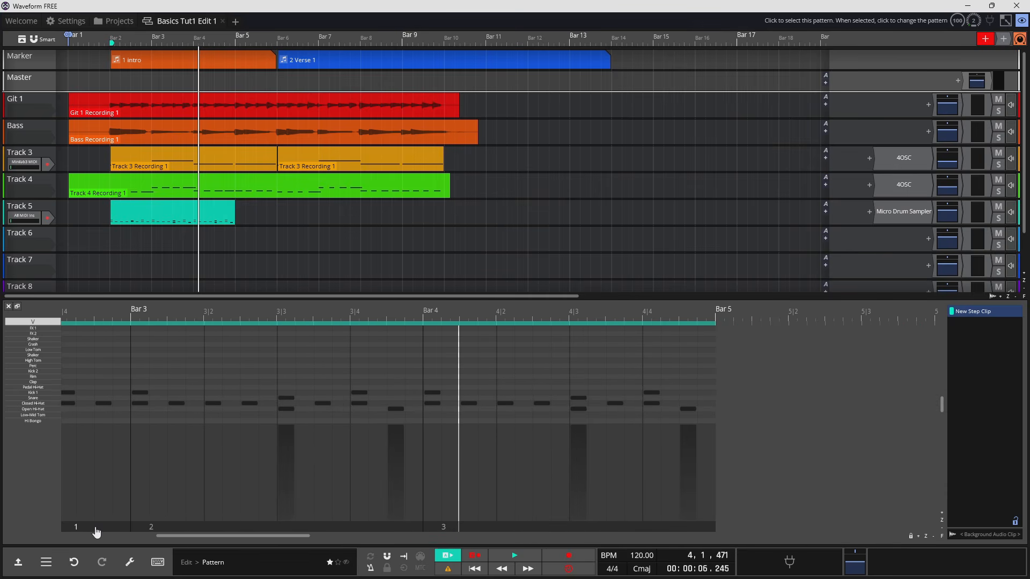
left_click(460, 533)
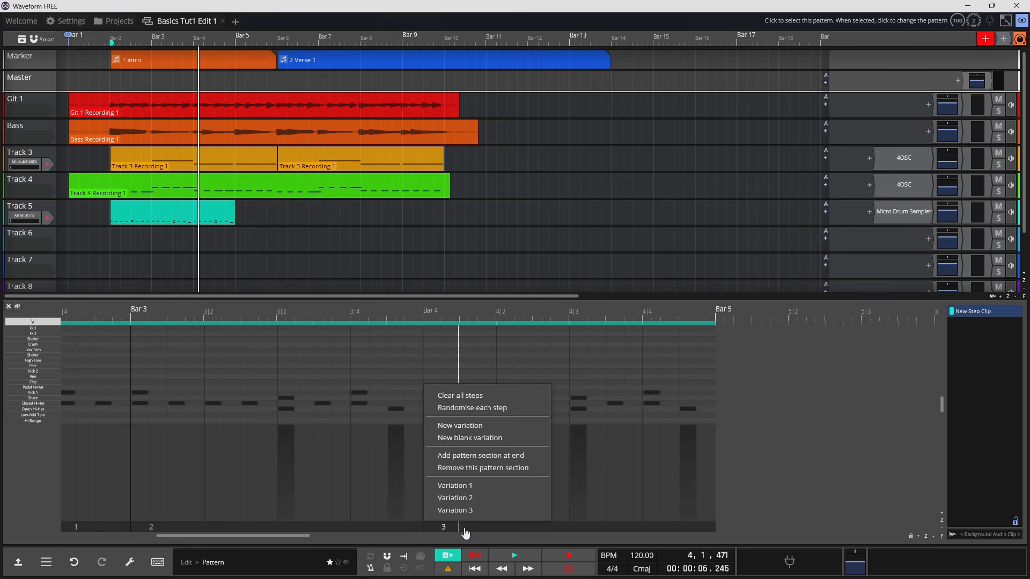
left_click(465, 486)
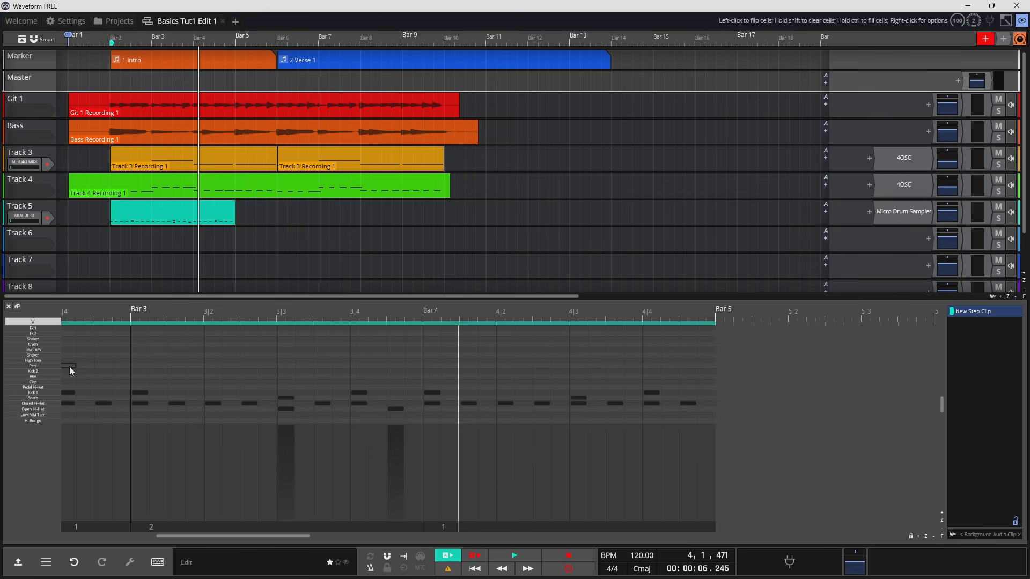
left_click_drag(188, 537, 145, 549)
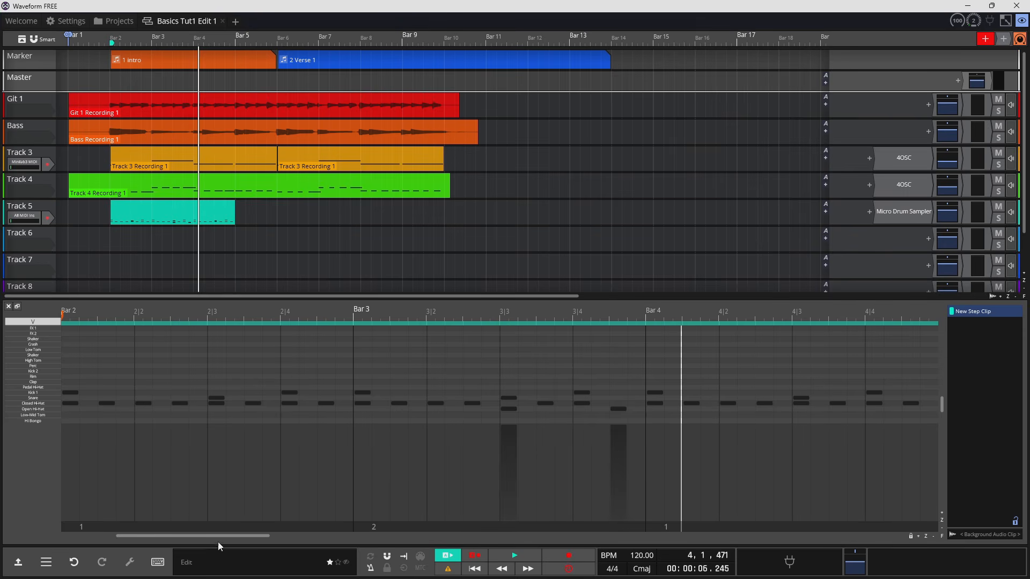
left_click_drag(217, 536, 254, 537)
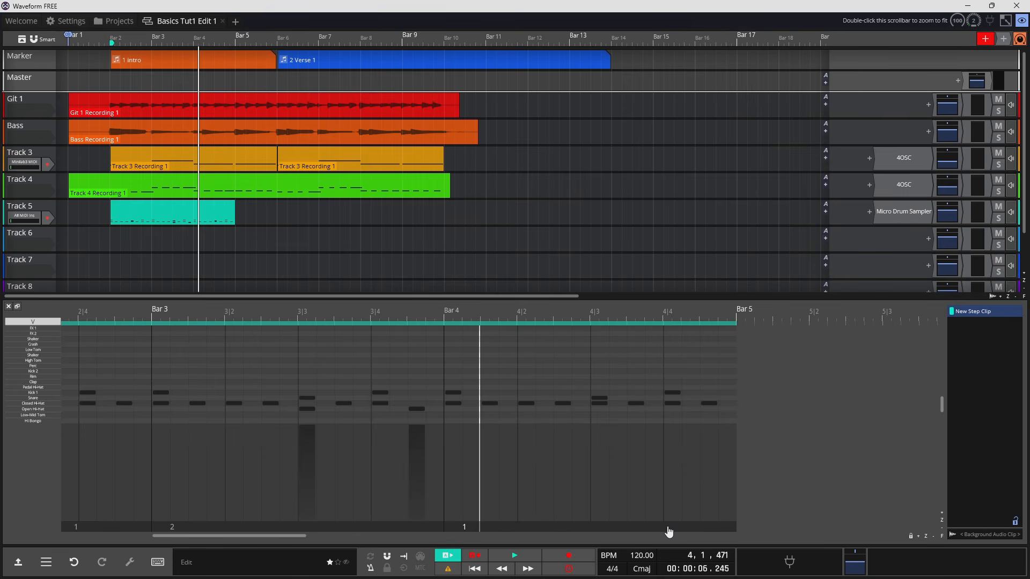
left_click(466, 528)
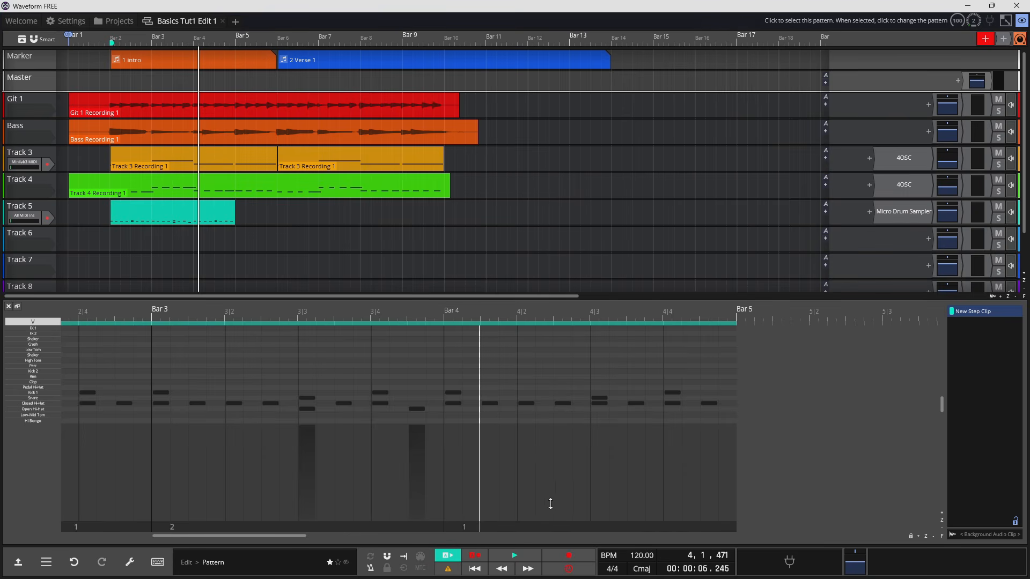
right_click(483, 528)
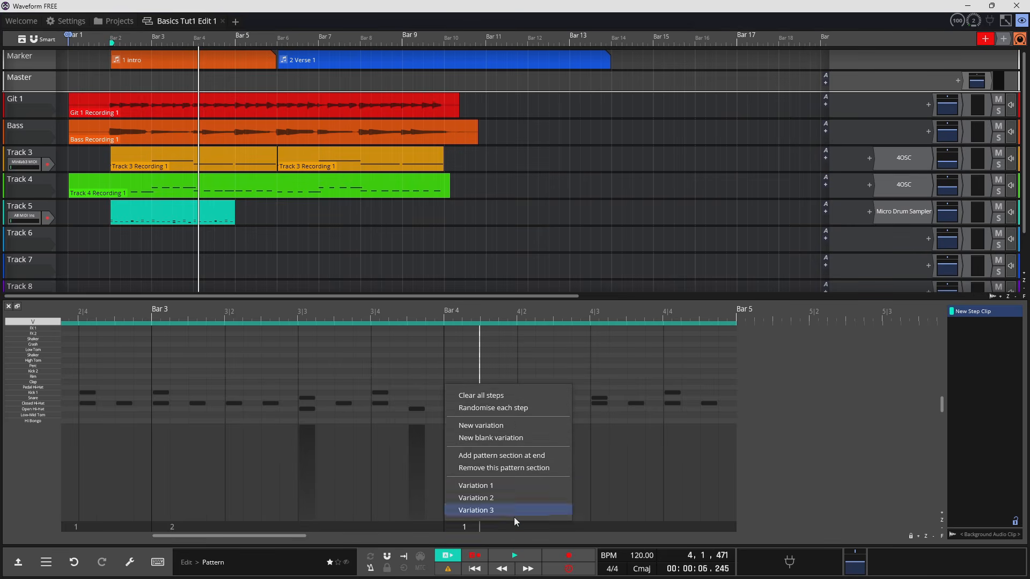
left_click(523, 510)
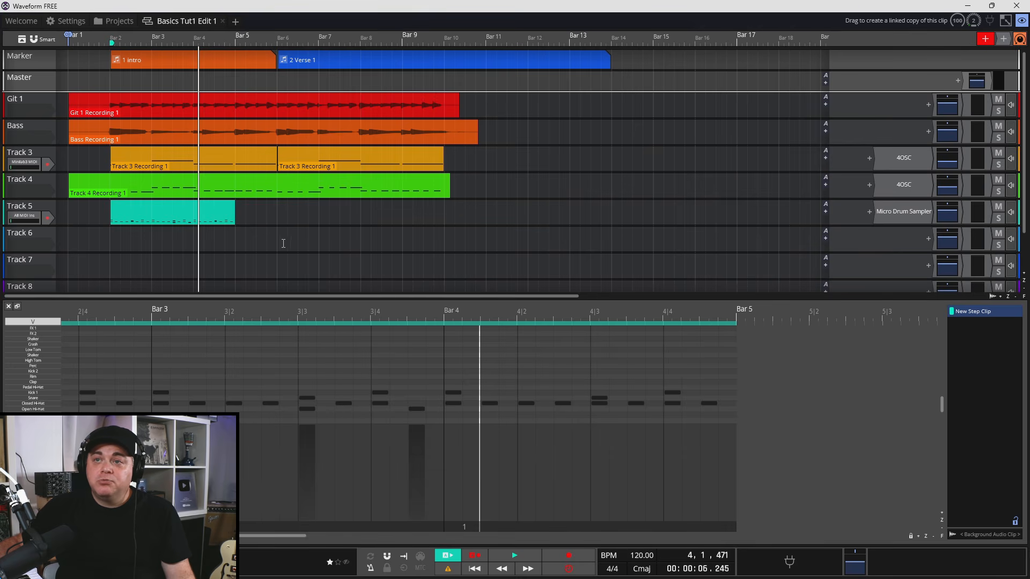
Step: Insert a new MIDI clip on Track 5 at bar 6, where Verse 1 starts
left_click(280, 214)
right_click(279, 213)
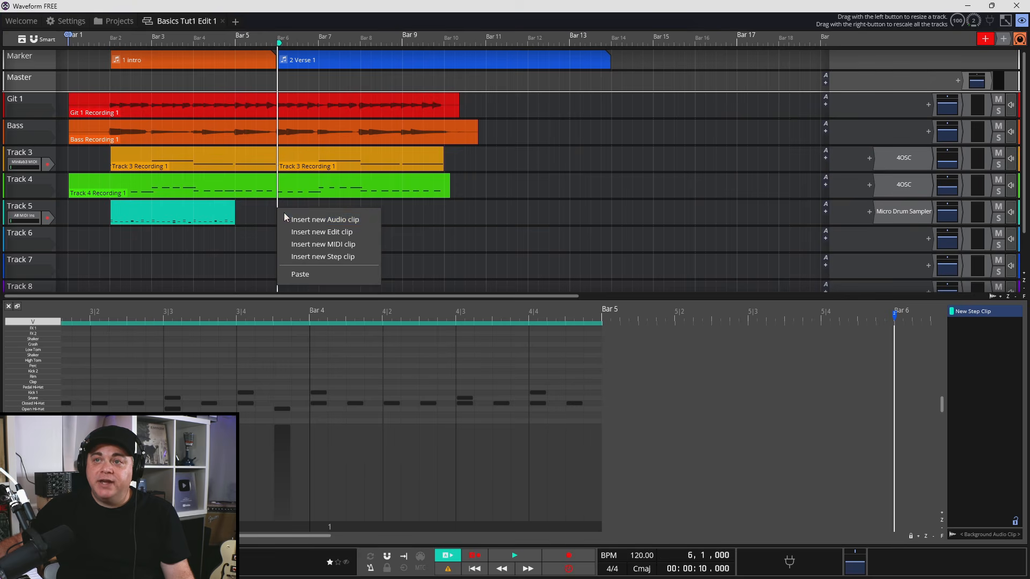
left_click(299, 244)
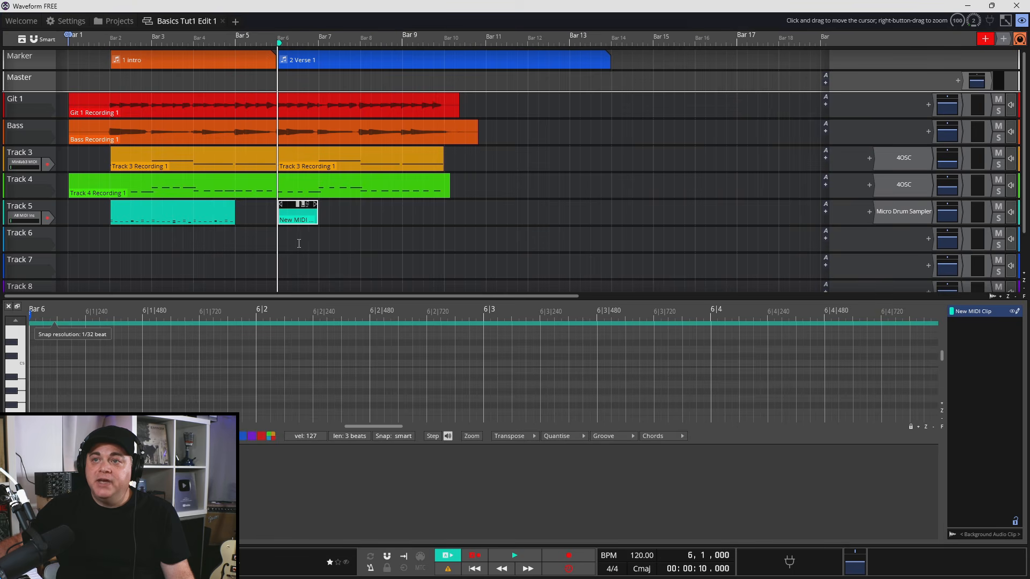
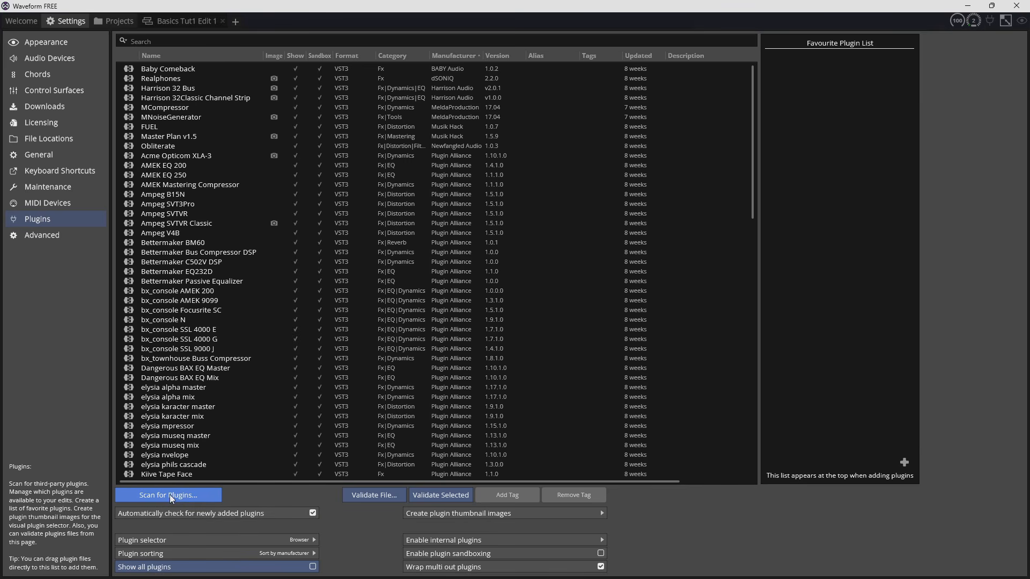
Step: Review the plugin scan options in the Plugins settings and the manufacturer folders in the plugin browser of a track
left_click(145, 494)
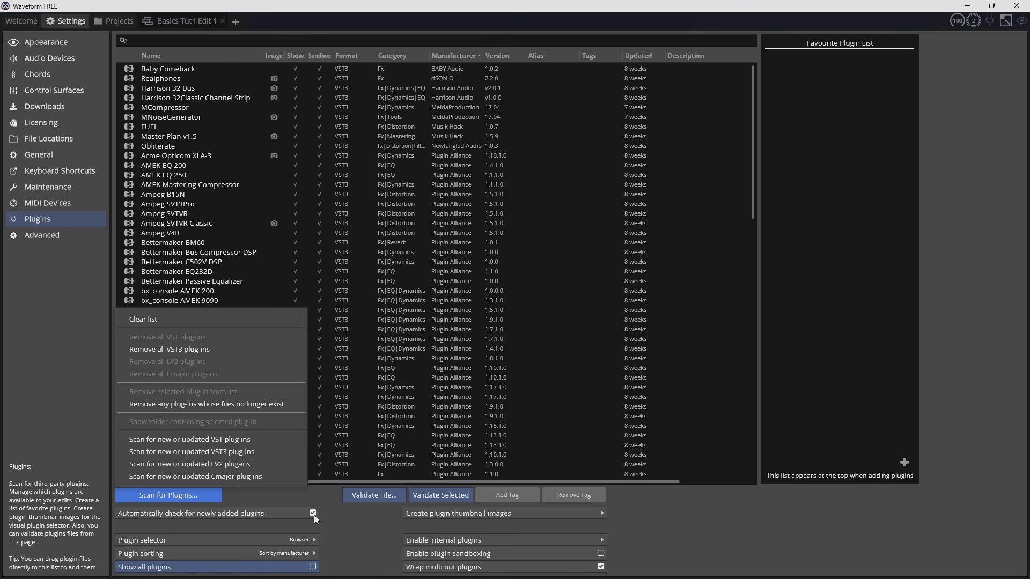
left_click(352, 529)
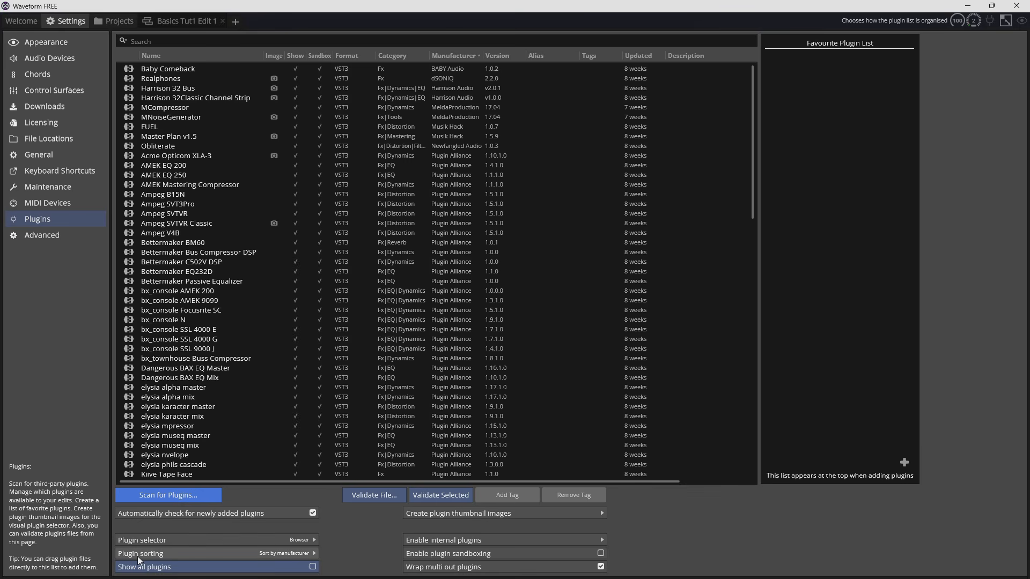
left_click(186, 21)
left_click(928, 239)
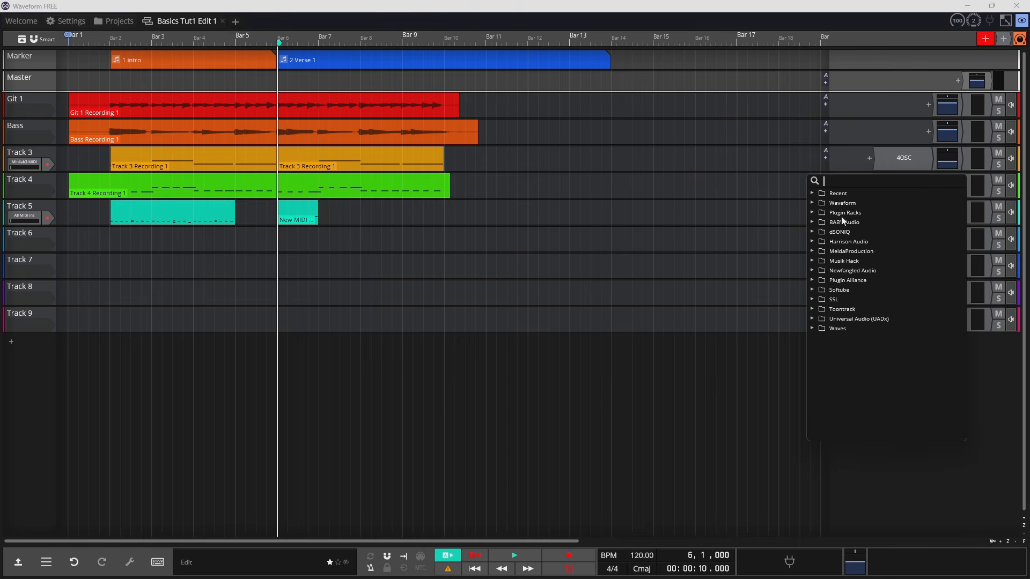
Step: Set the plugin sorting in the Plugins settings to Sort by manufacturer
left_click(81, 21)
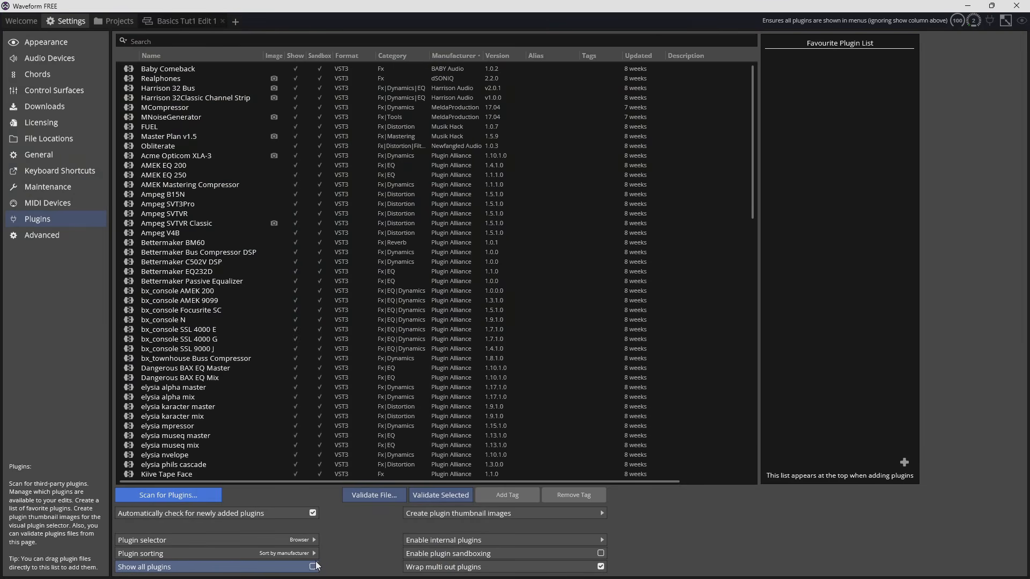
left_click(313, 553)
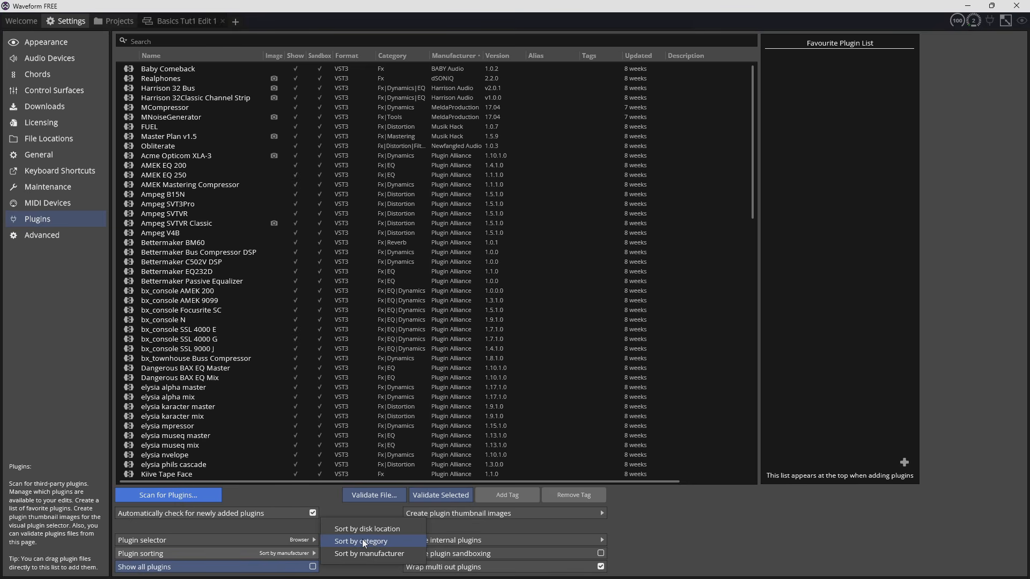
left_click(394, 554)
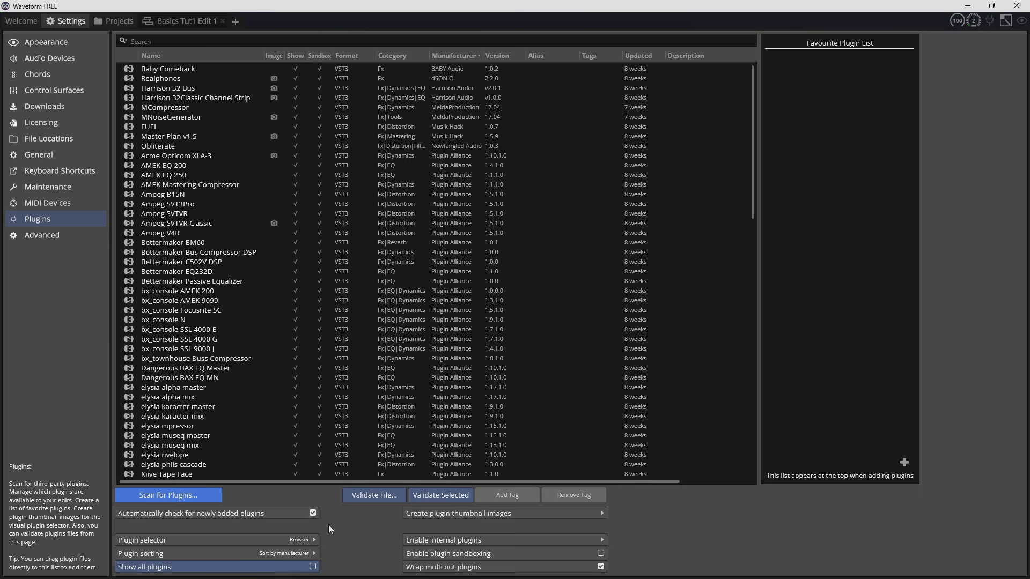
Step: Return to the Basics Tut1 edit and add the Softube White Amp plugin to the Git 1 track
left_click(179, 20)
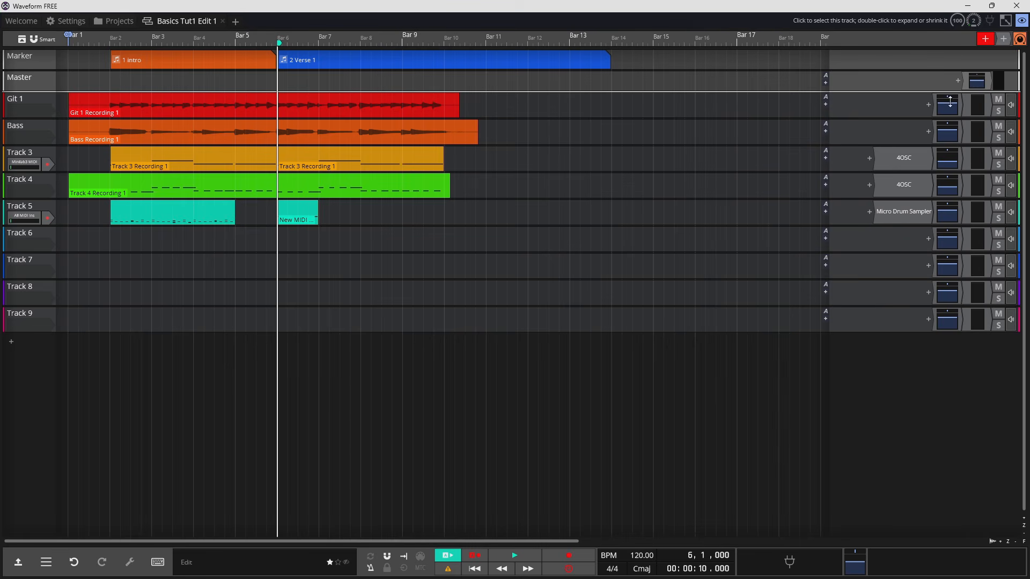
left_click(929, 106)
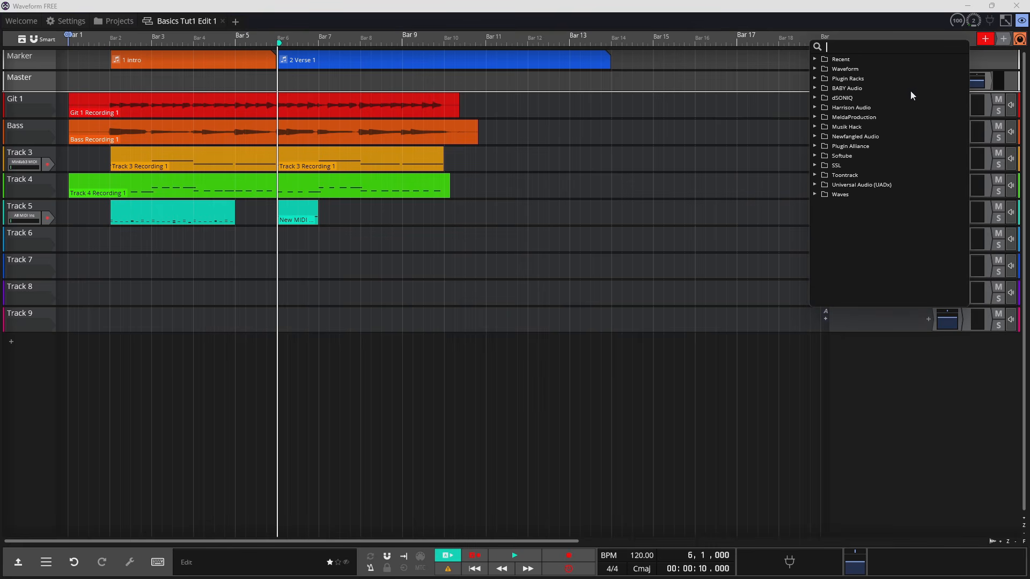
left_click(814, 156)
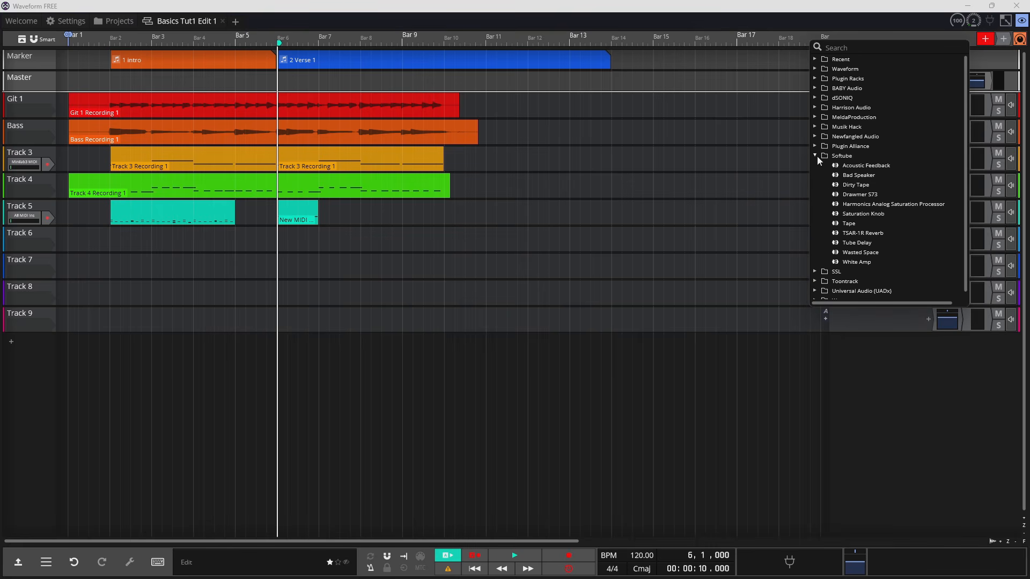
left_click(857, 263)
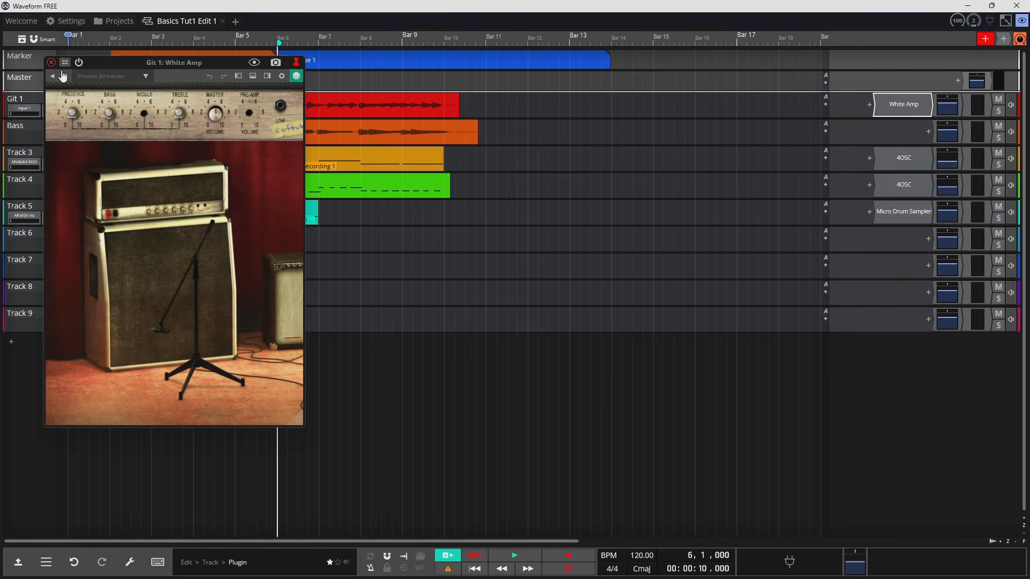
Step: Move the White Amp window clear of the track headers and show its list of available presets
left_click_drag(119, 63, 325, 75)
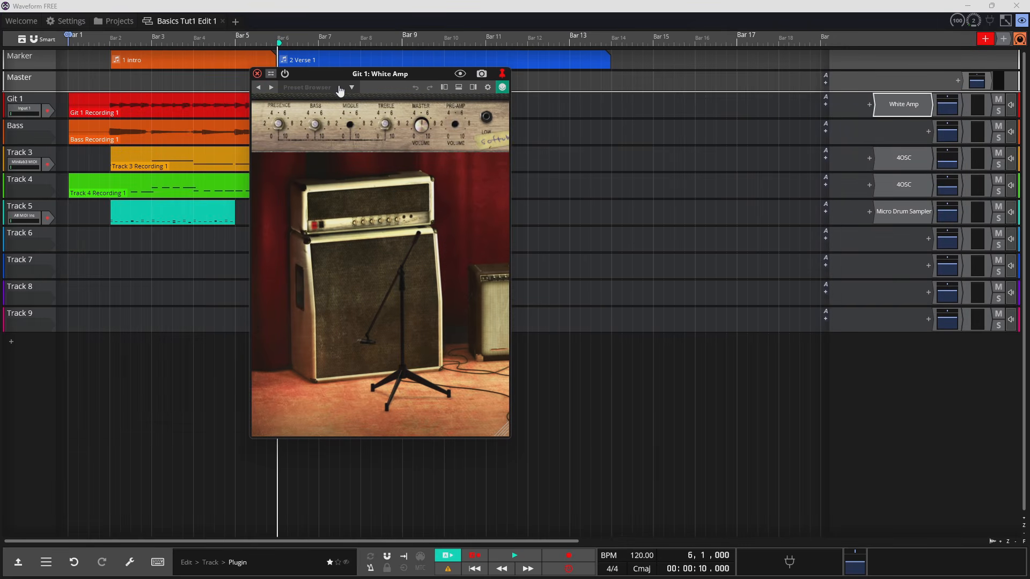
left_click(340, 90)
mouse_move(329, 99)
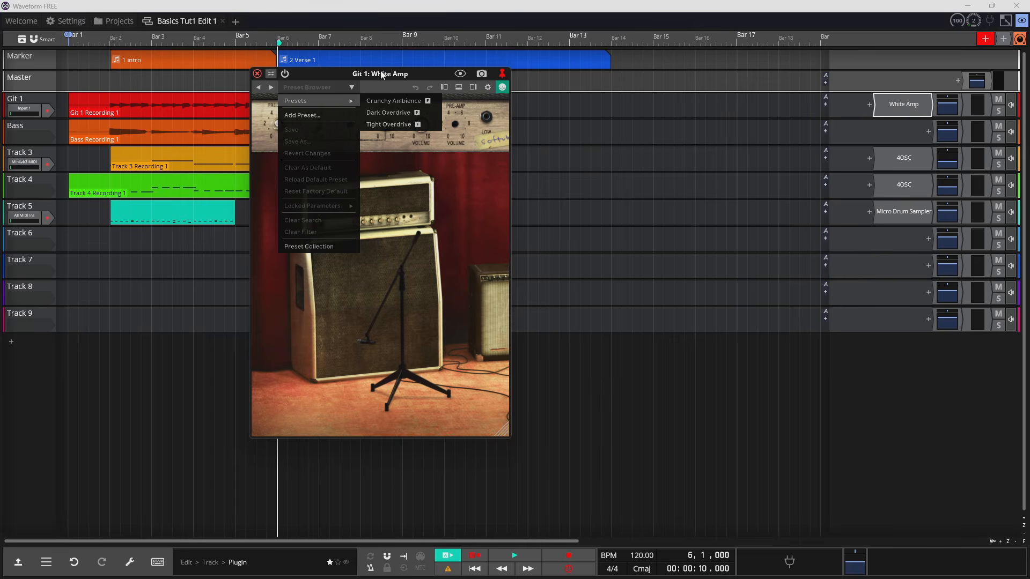
Step: Show the White Amp plugin's properties and check its options for loading a preset
left_click(18, 563)
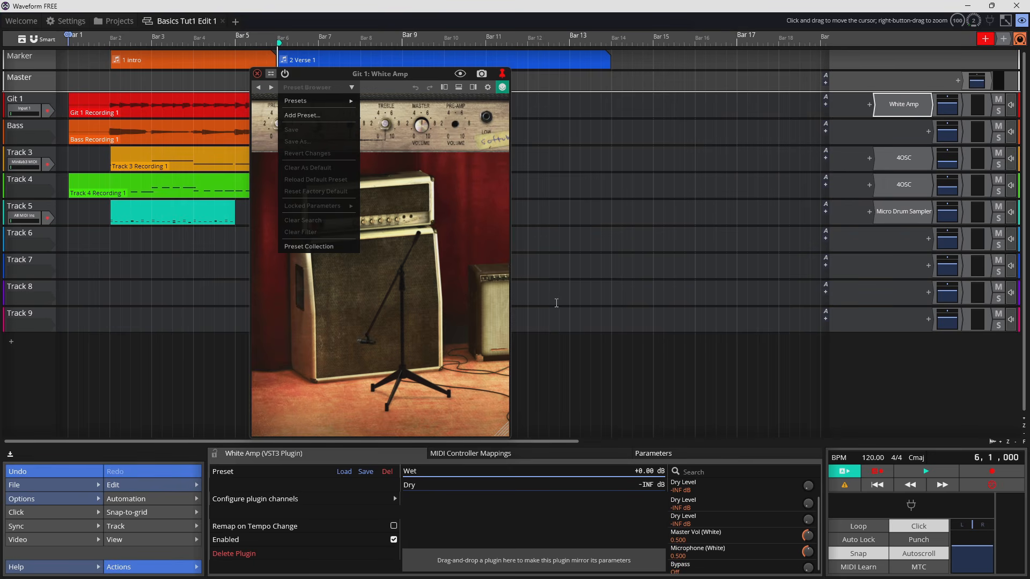
left_click(343, 472)
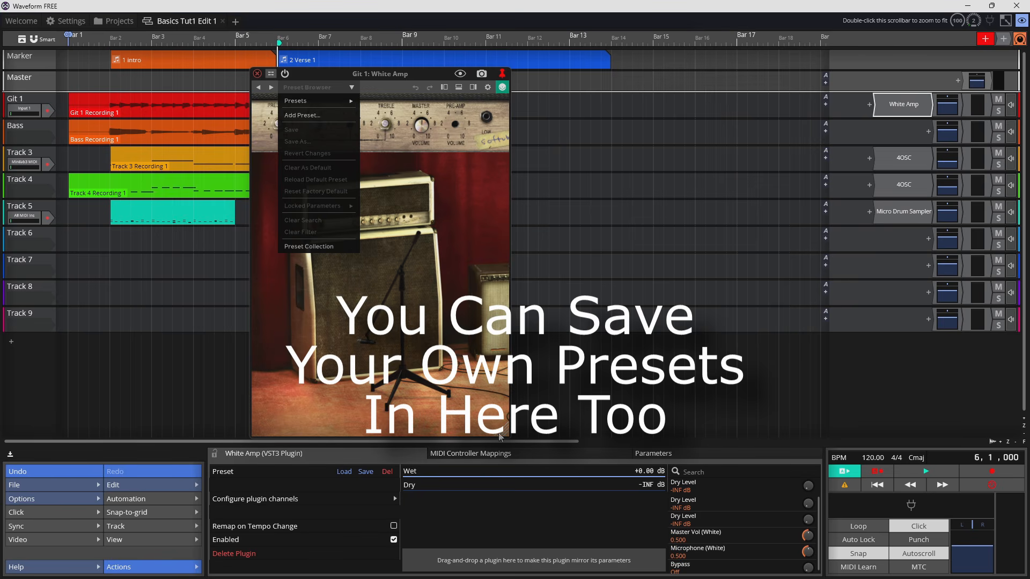
left_click(344, 472)
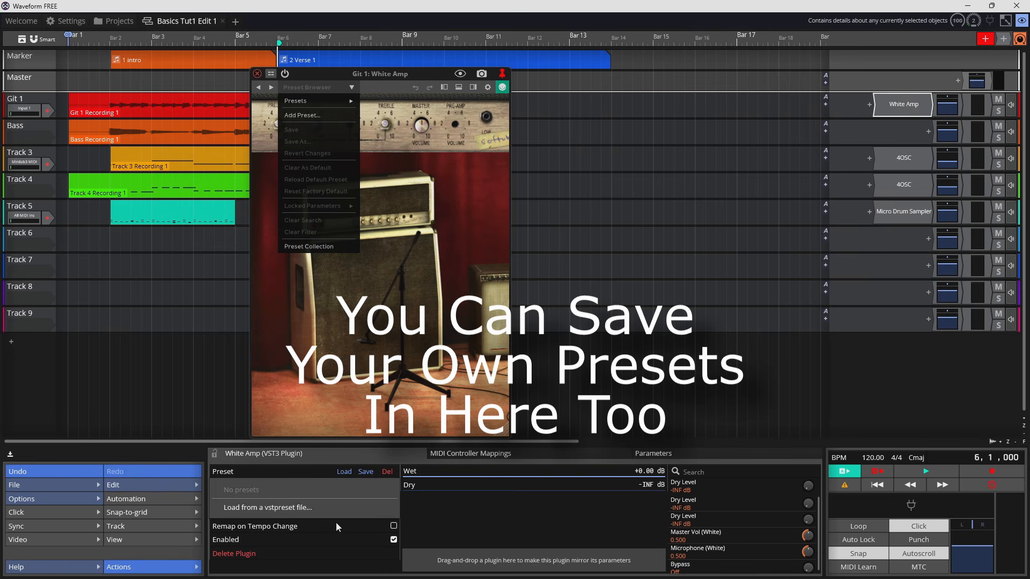
left_click(330, 459)
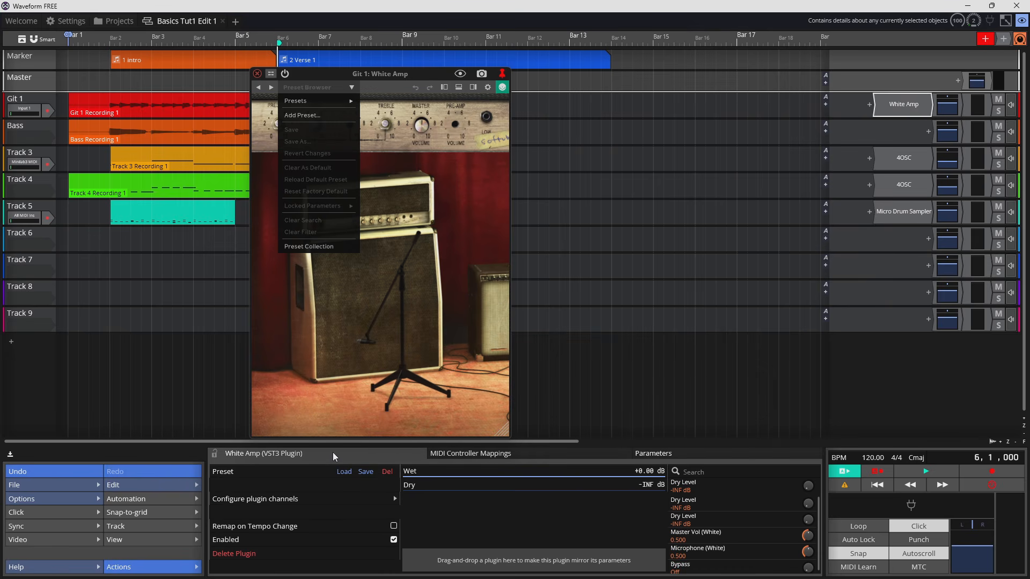
left_click(468, 110)
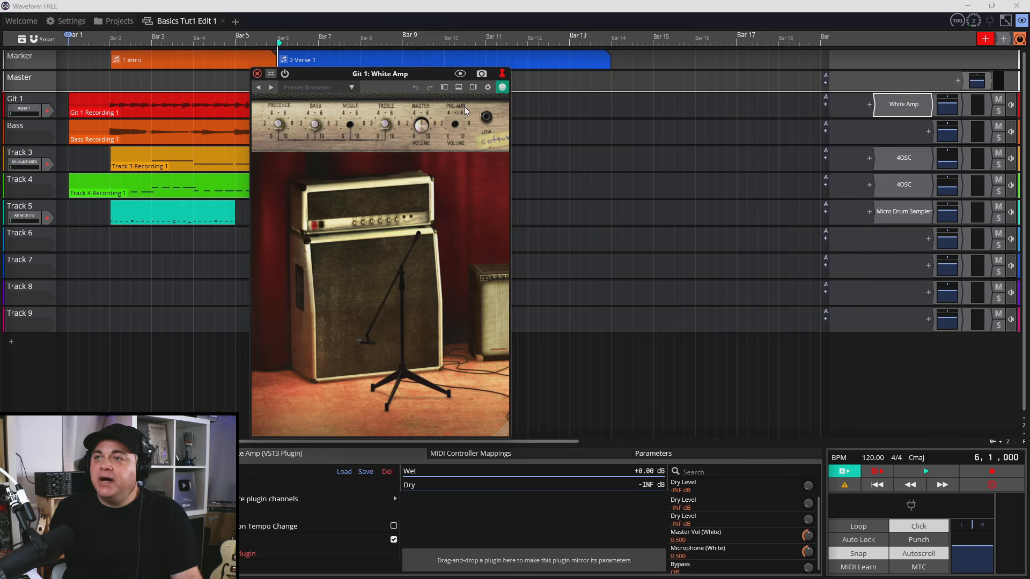
Step: Solo the Git 1 track and play from bar 2, comparing the sound with White Amp bypassed and enabled
left_click(999, 112)
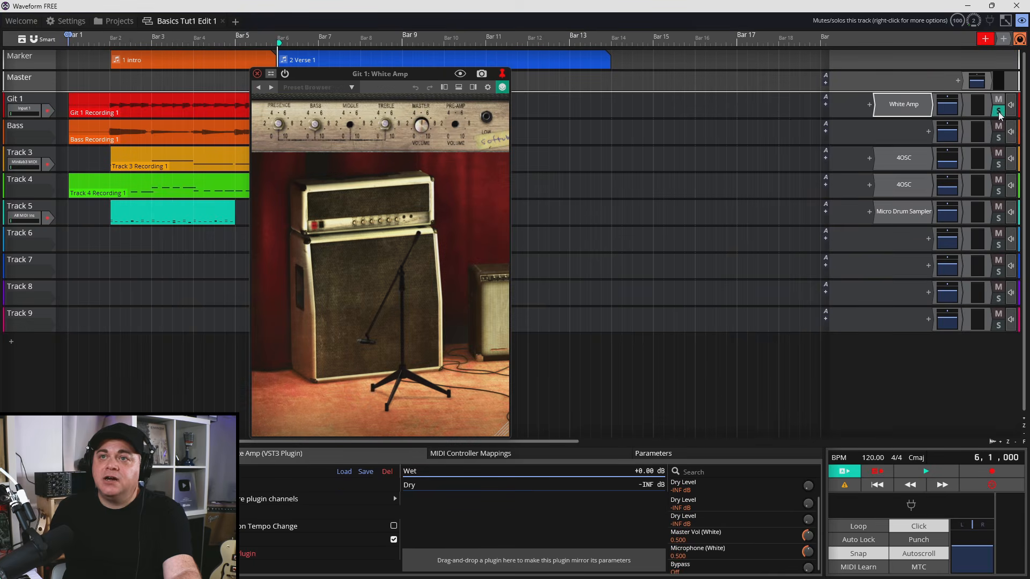
left_click(114, 82)
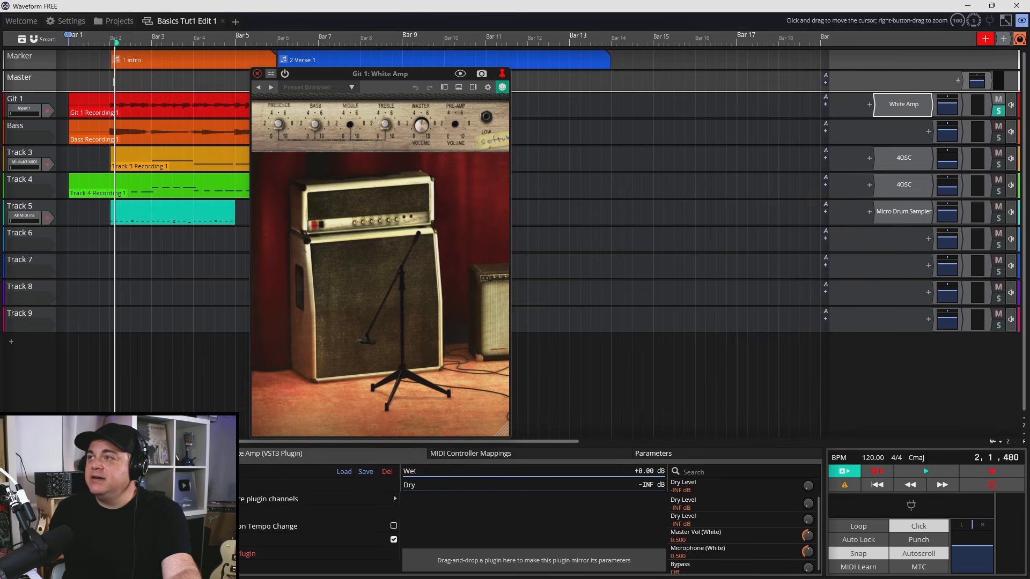
key("space")
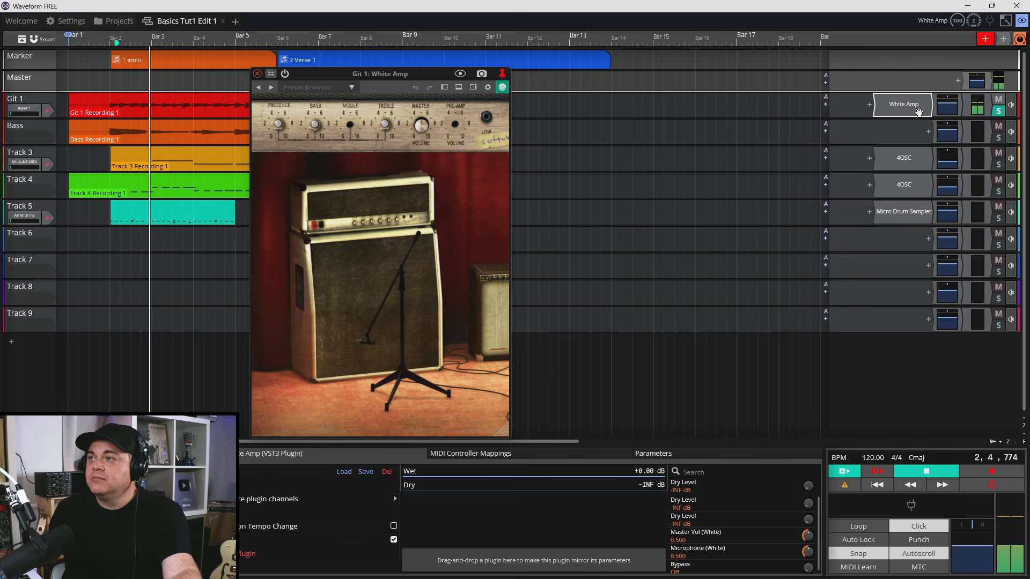
left_click(285, 74)
left_click(285, 74)
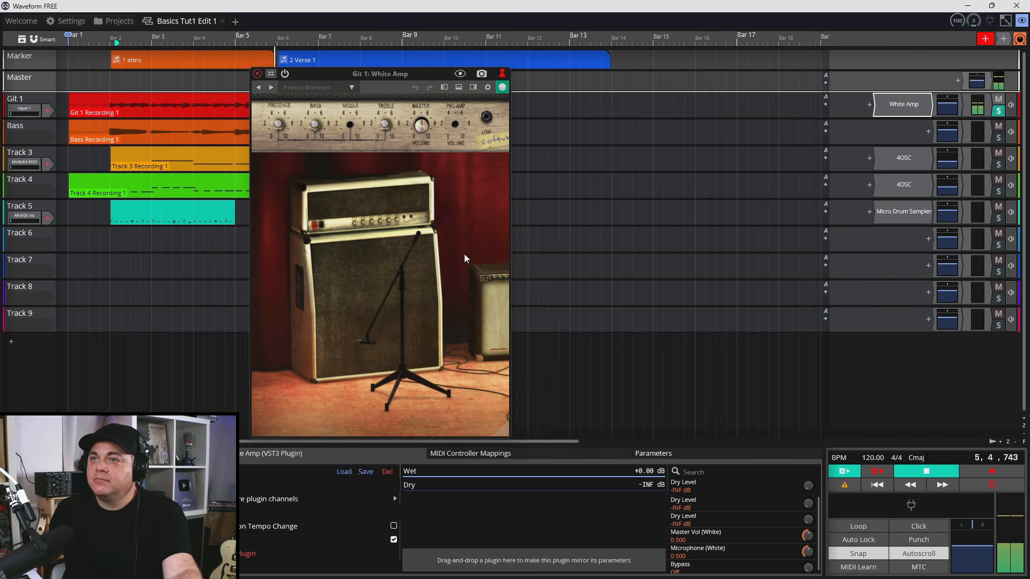
left_click(288, 76)
left_click(287, 76)
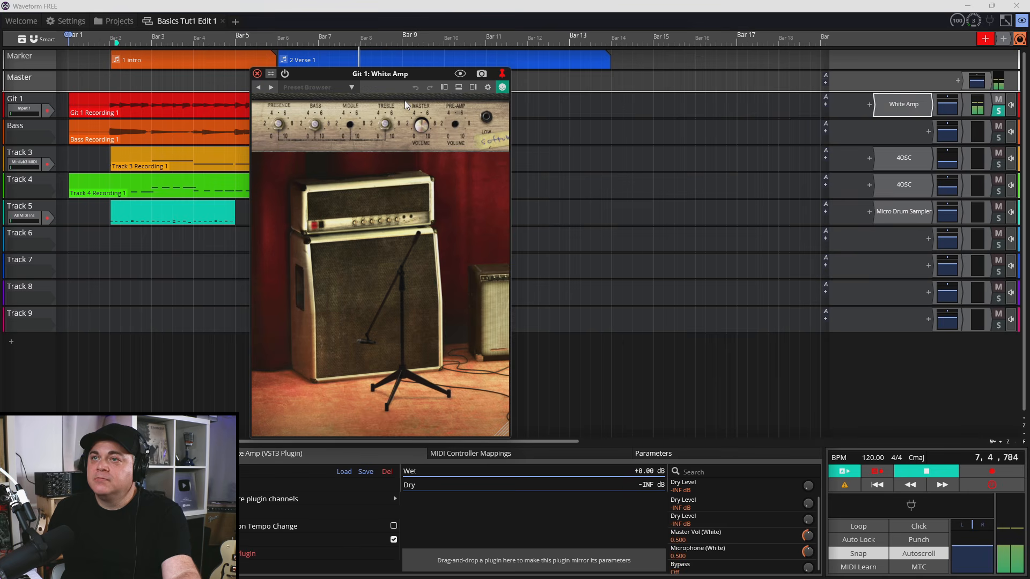
key("space")
left_click(257, 73)
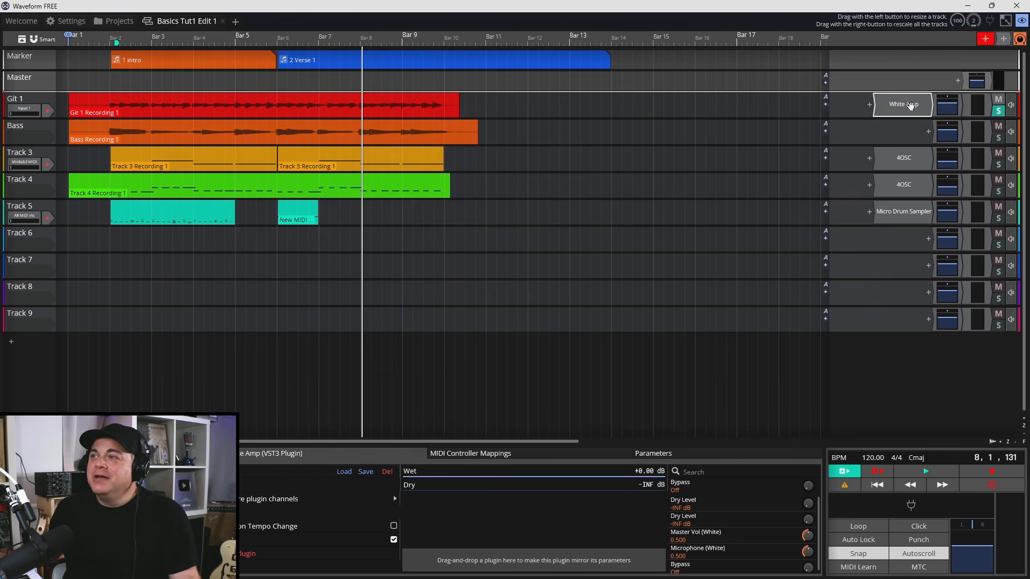
Step: Raise the White Amp's master volume to 0.675 and audition Git 1 from the start of the intro
double_click(903, 104)
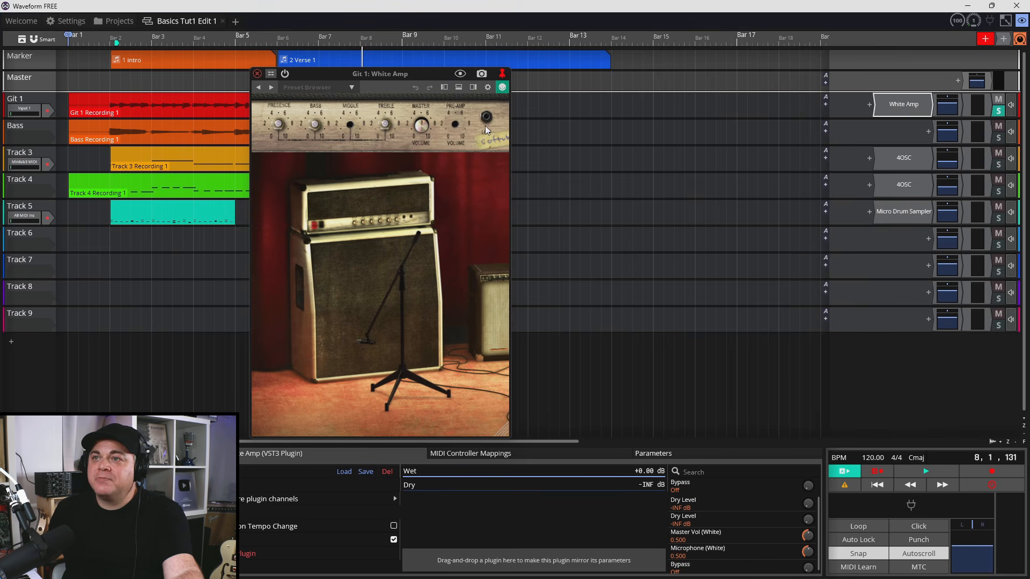
left_click_drag(421, 125, 428, 114)
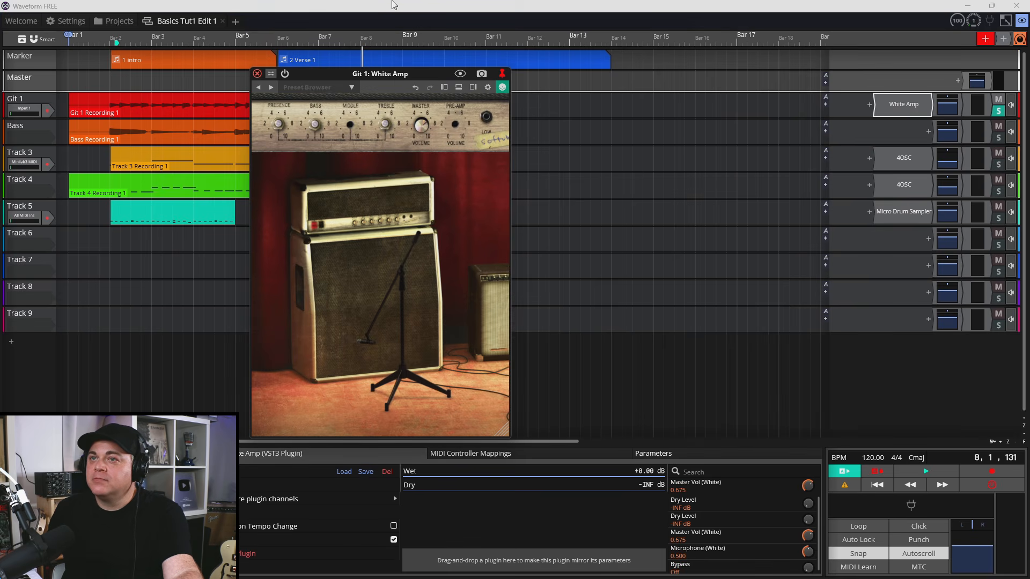
left_click(113, 40)
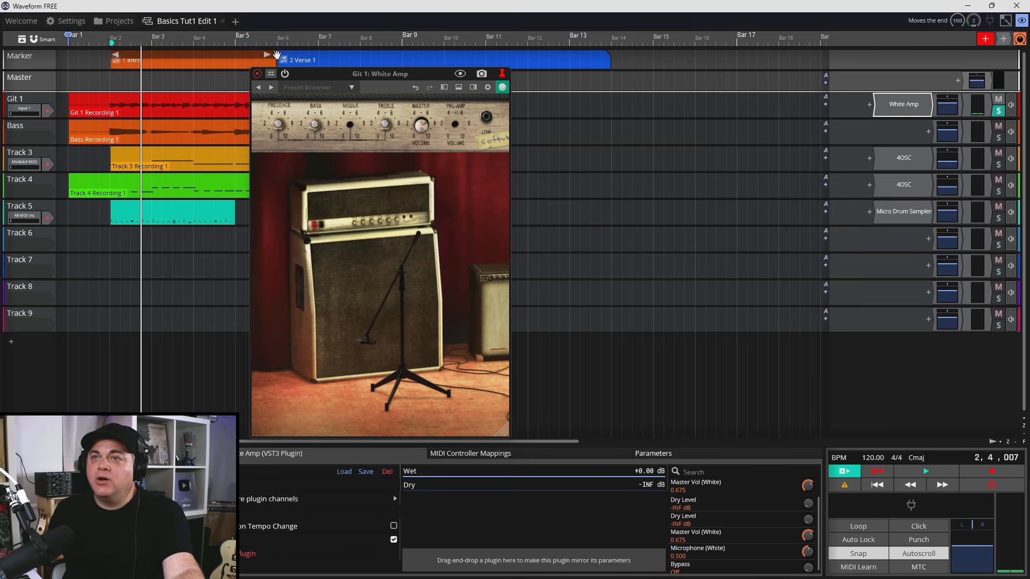
left_click(258, 74)
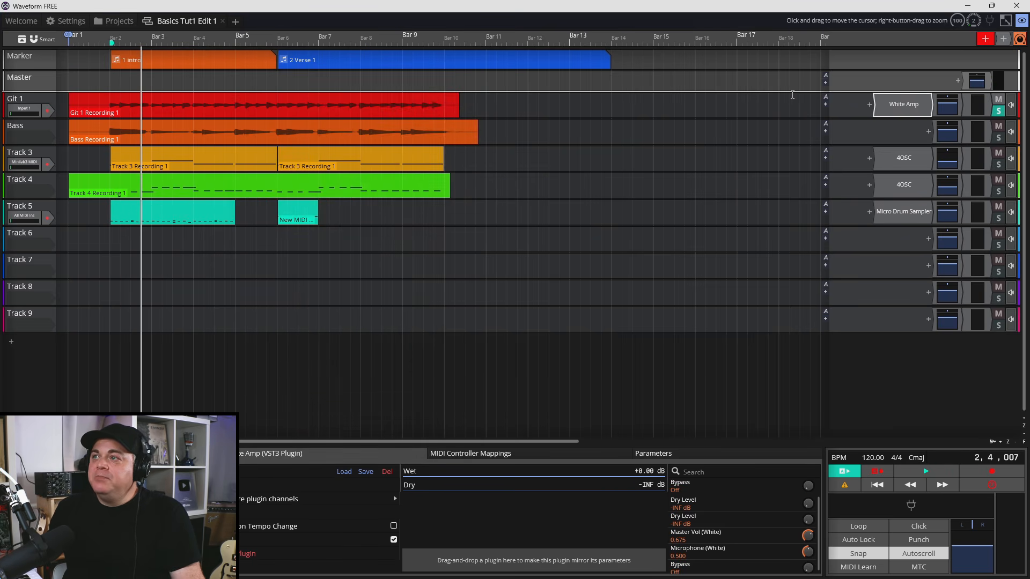
Step: Add Plugin Alliance's Ampeg SVT3Pro plugin to the Bass track
left_click(928, 131)
left_click(928, 132)
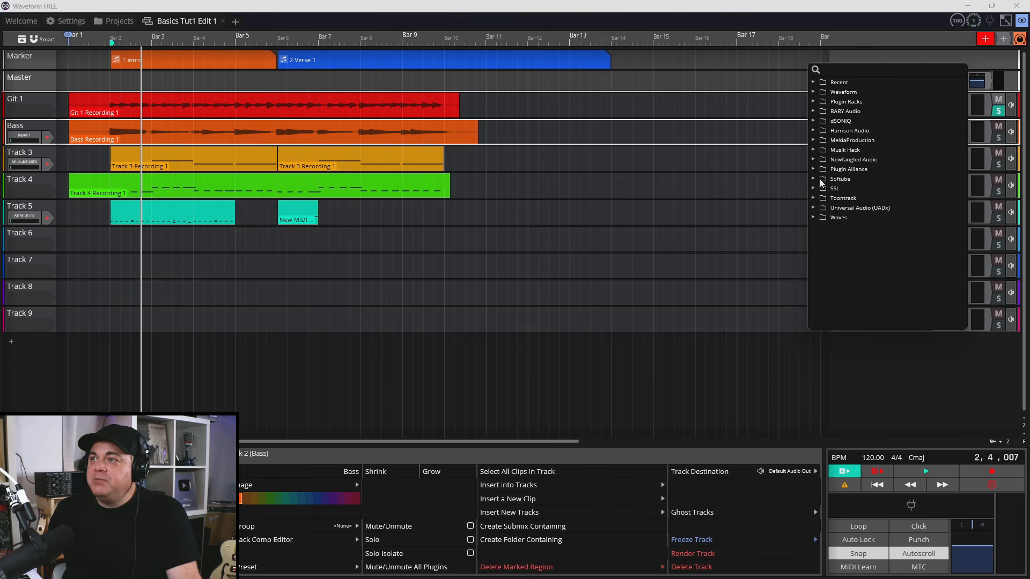
left_click(814, 169)
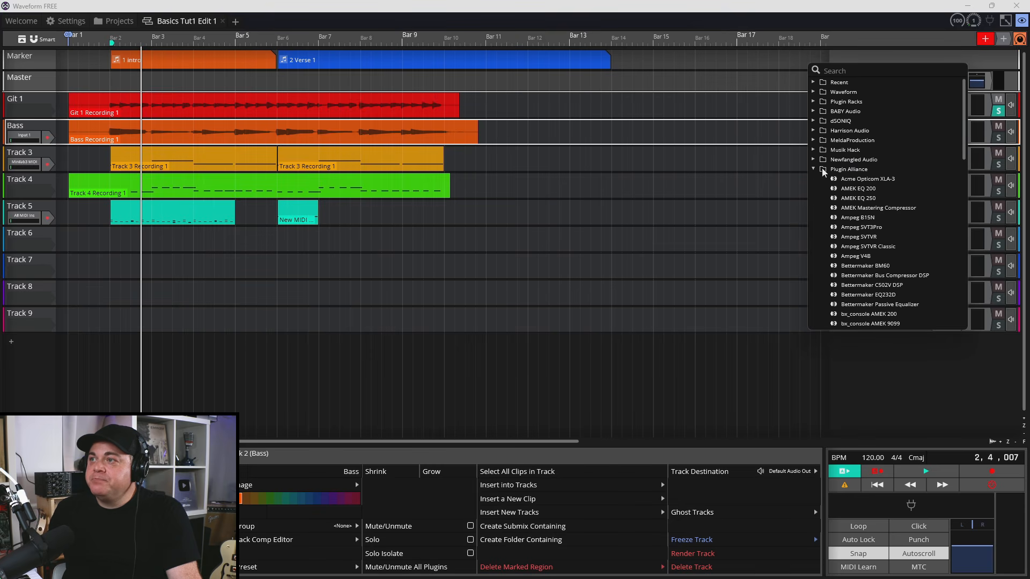
double_click(873, 228)
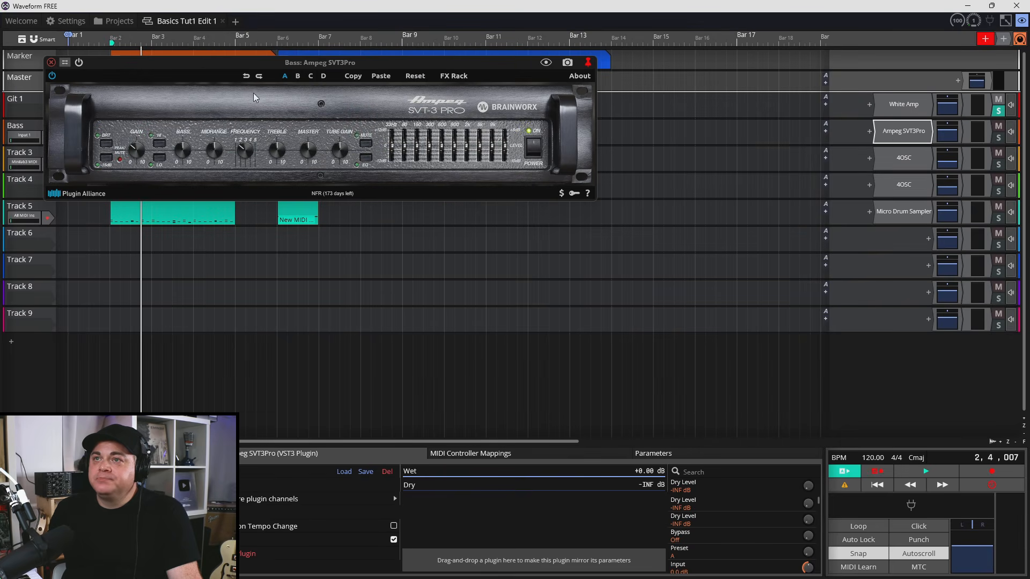
Step: Solo the Bass track and play it, comparing the sound with Ampeg SVT3Pro bypassed and enabled
left_click(998, 137)
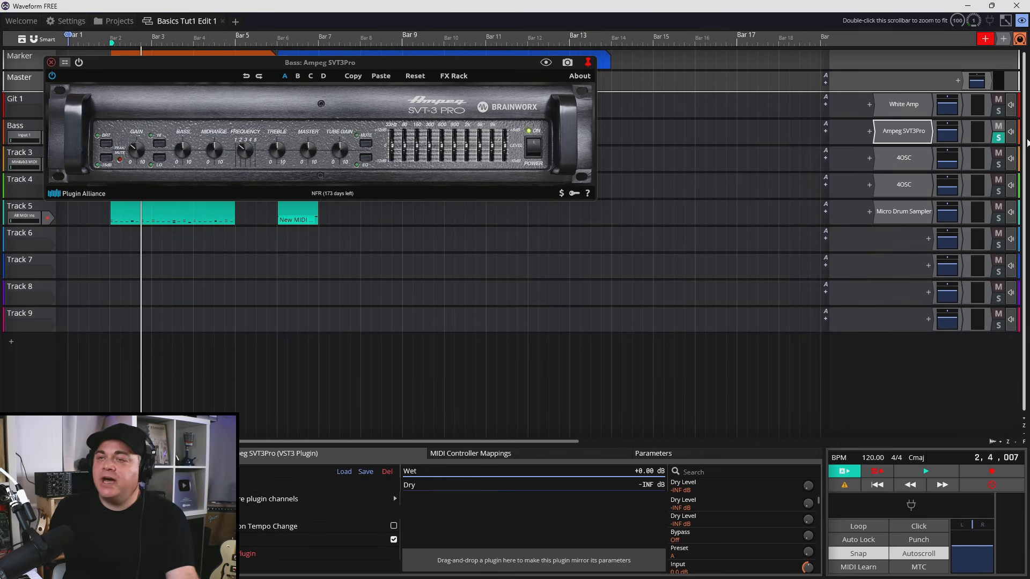
key("space")
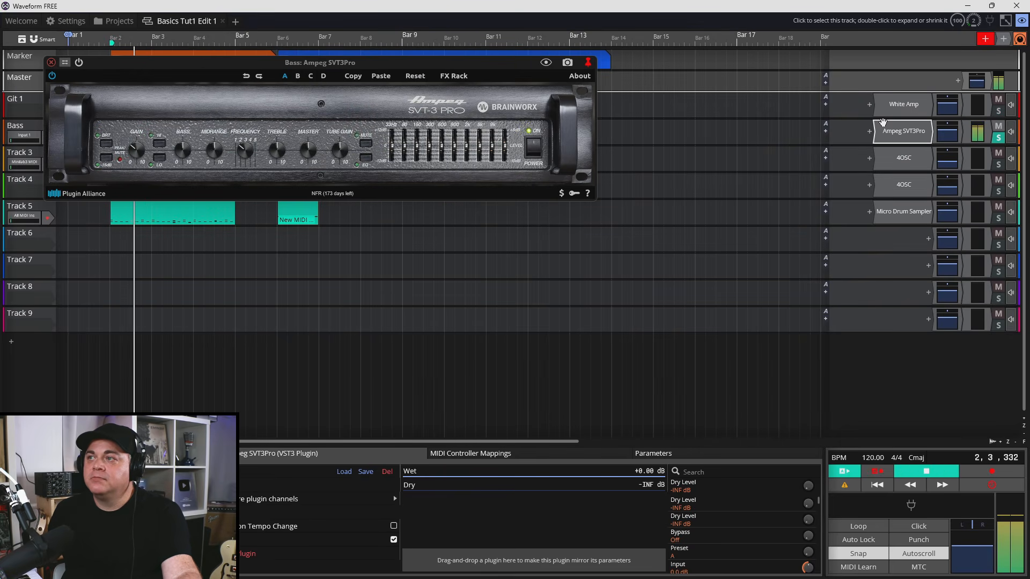
left_click(78, 62)
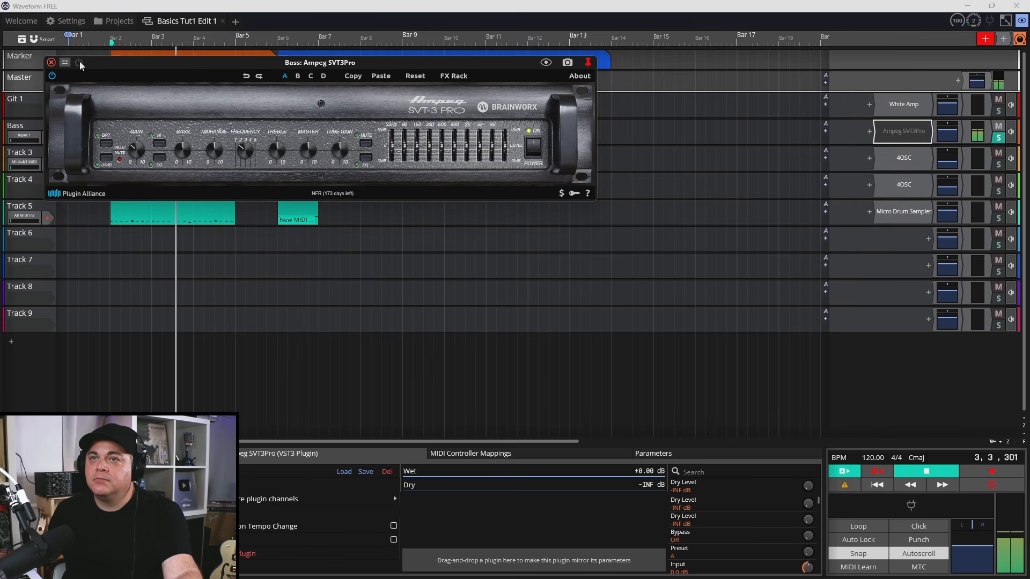
left_click(79, 62)
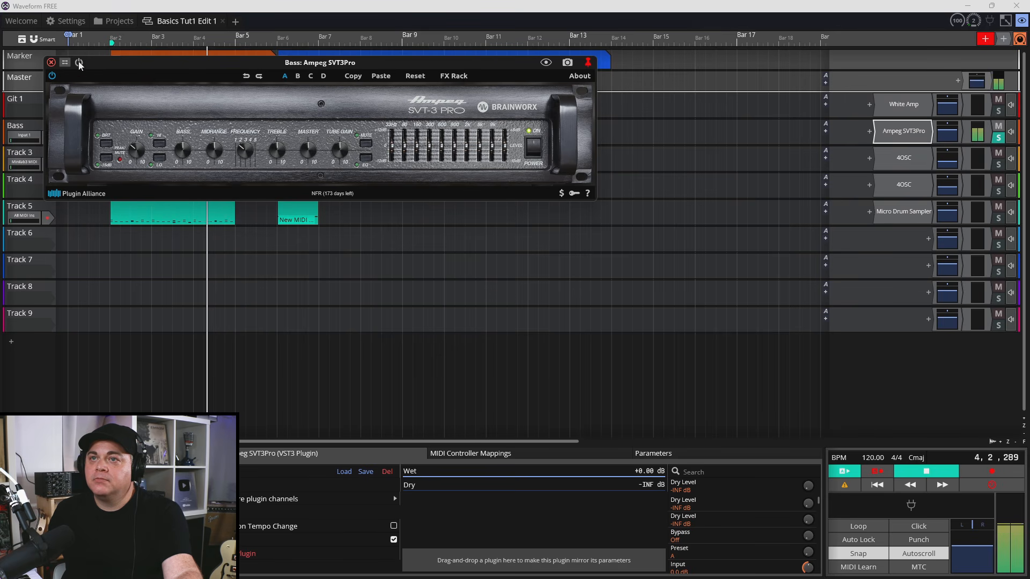
left_click(51, 62)
key("space")
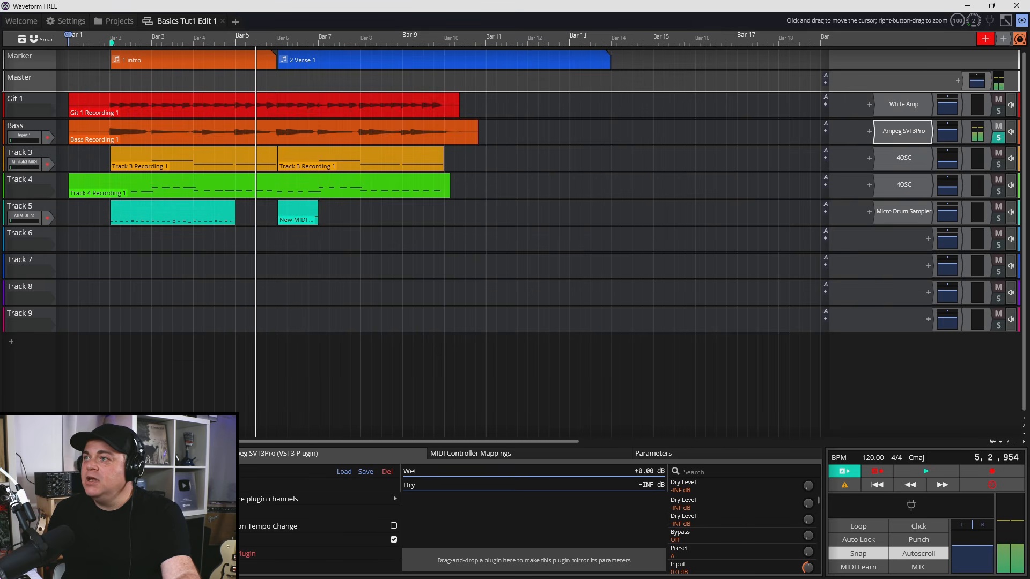
Step: Unsolo the Bass track and listen to all tracks playing together
left_click(998, 139)
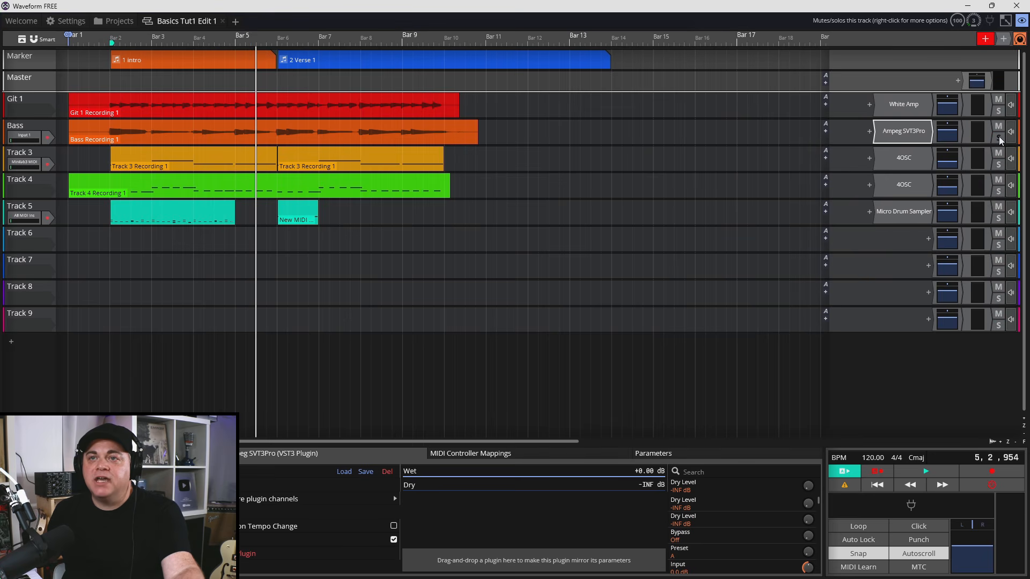
key("space")
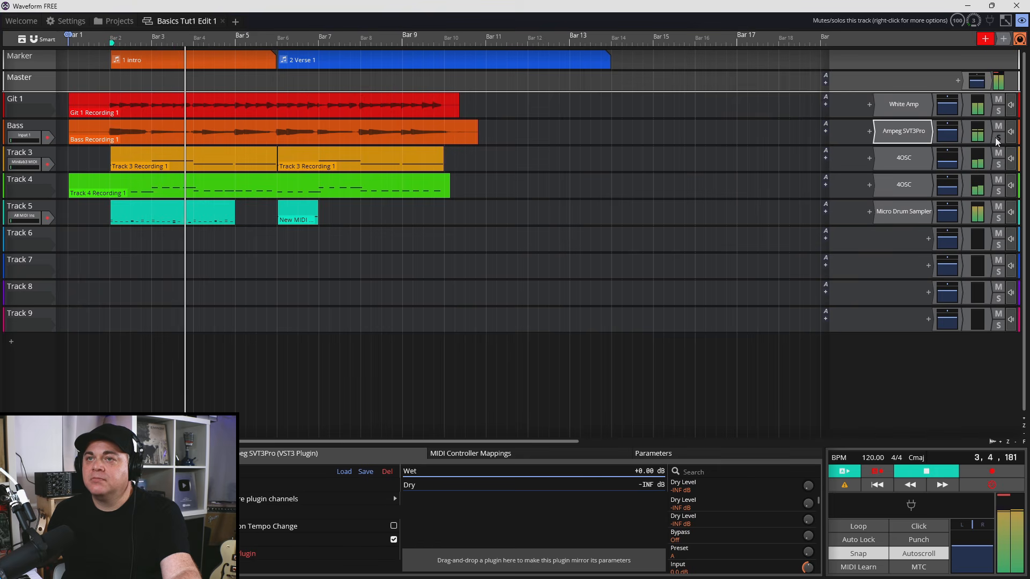
key("space")
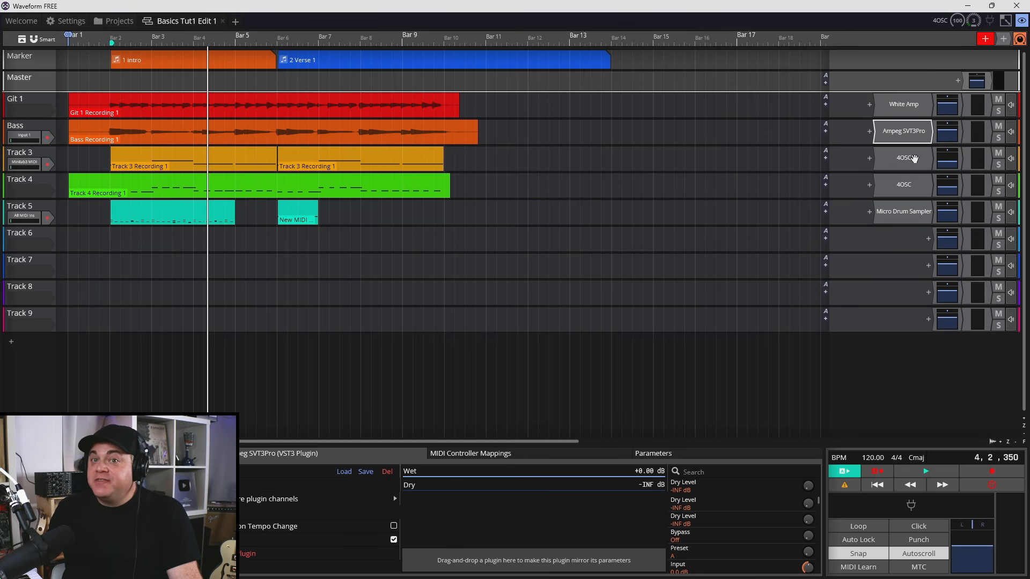
Step: Add Waveform's 8-Band Equaliser effect to Track 3, try it ahead of the 4OSC, and put it back after the 4OSC
left_click(869, 158)
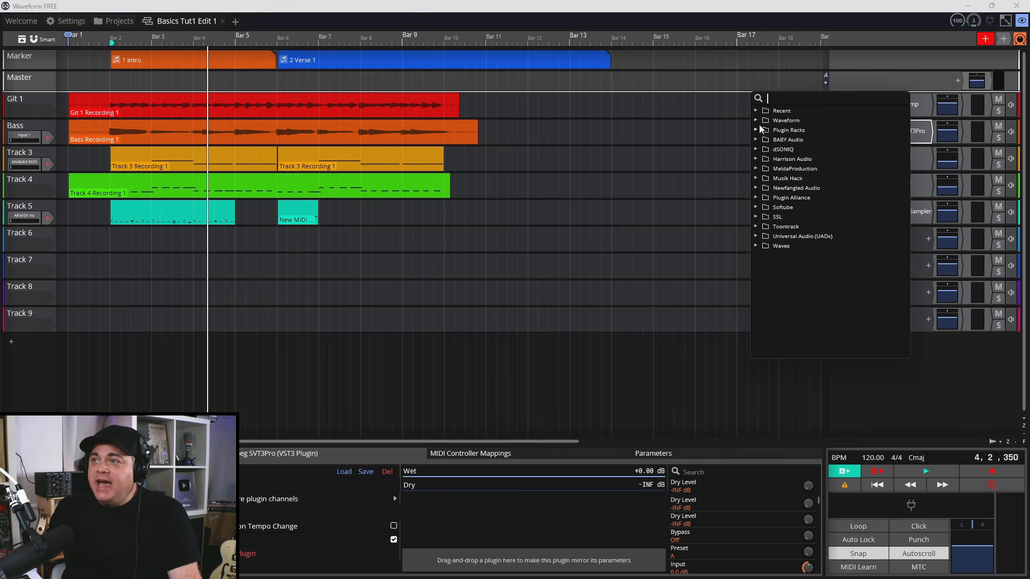
left_click(757, 121)
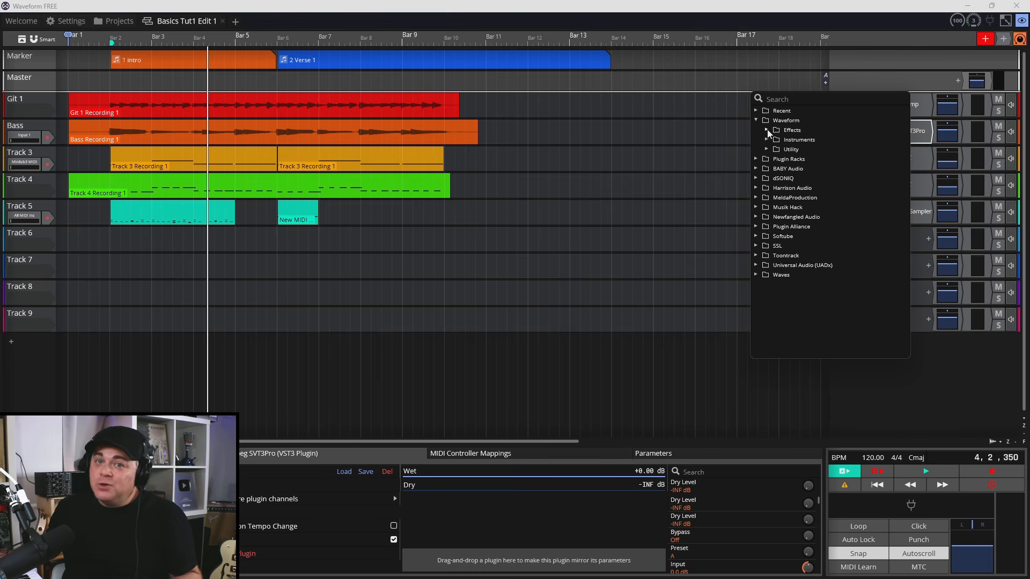
left_click(767, 130)
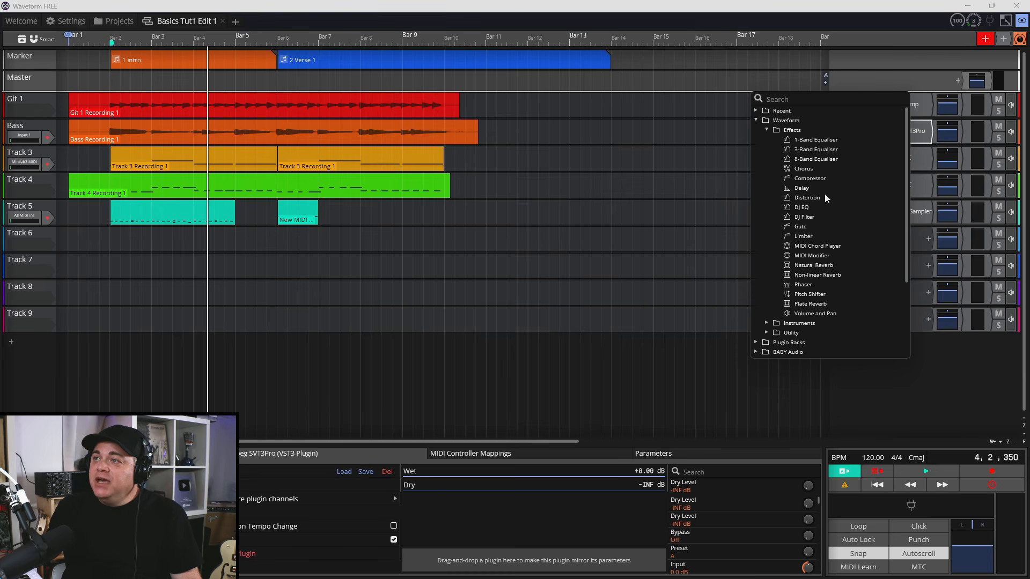
left_click(806, 160)
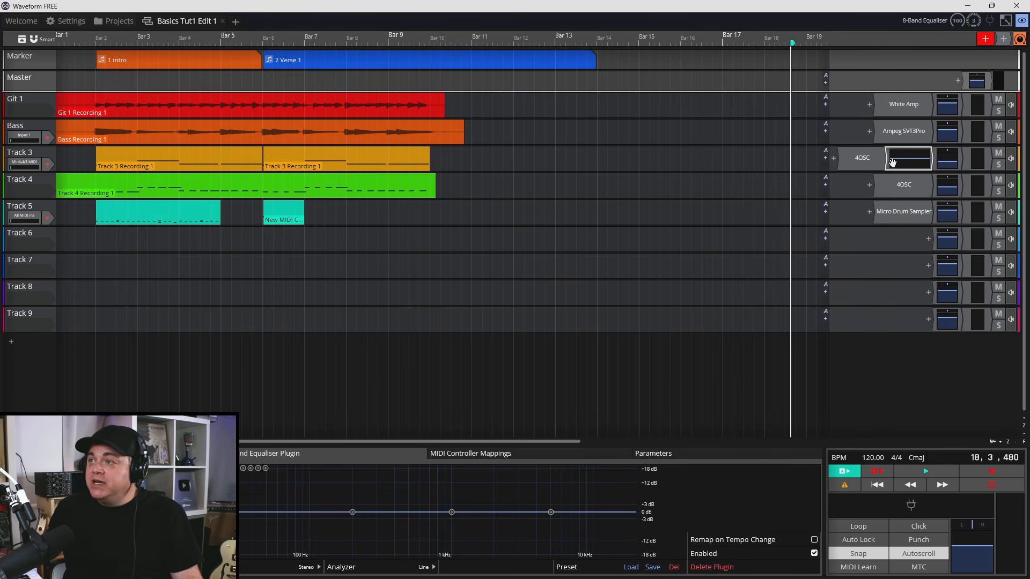
left_click_drag(892, 163, 856, 160)
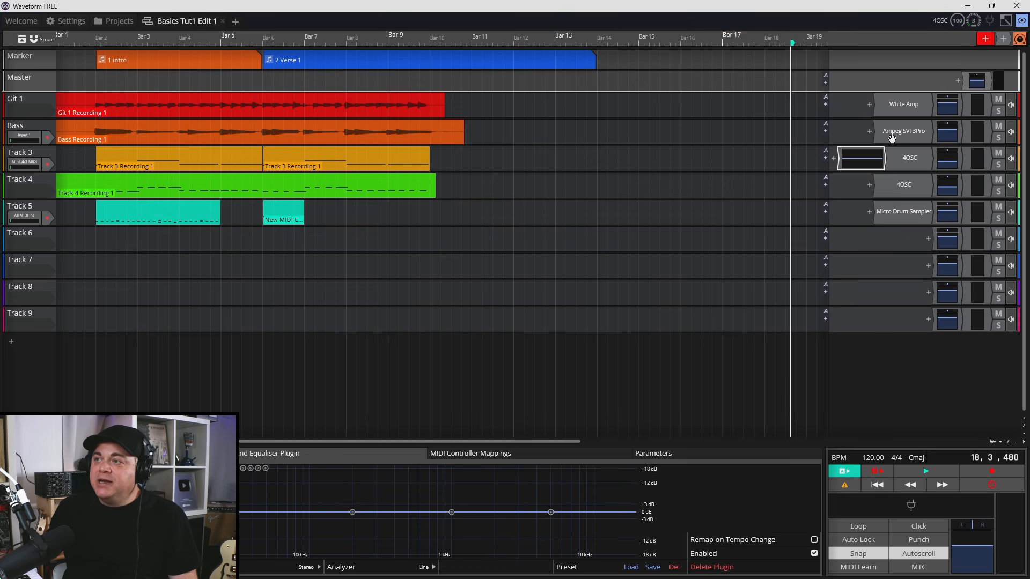
left_click_drag(851, 155, 924, 160)
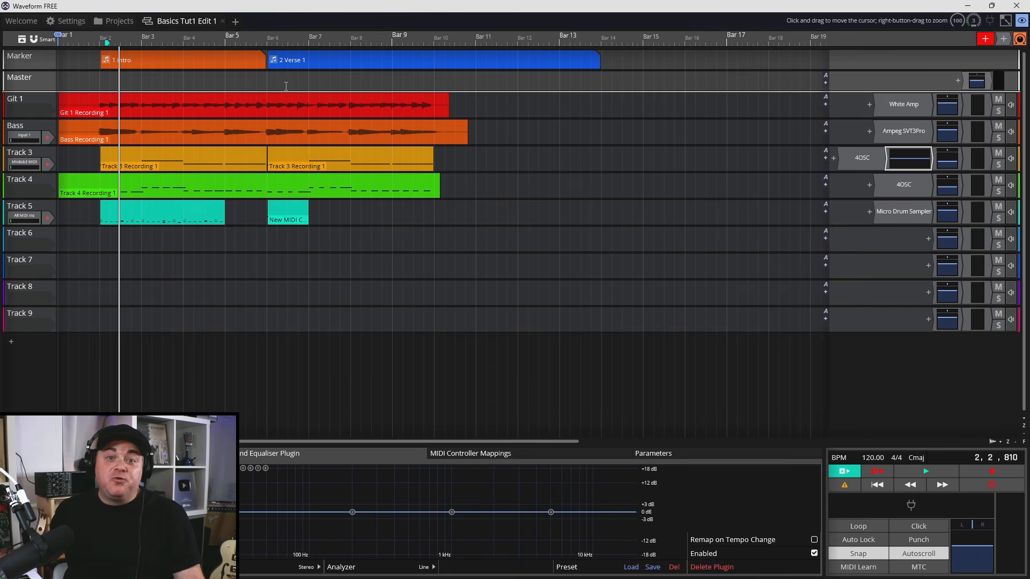
Step: Set the audio buffer size to 1024 samples (21.3 ms) in the audio settings
left_click(18, 22)
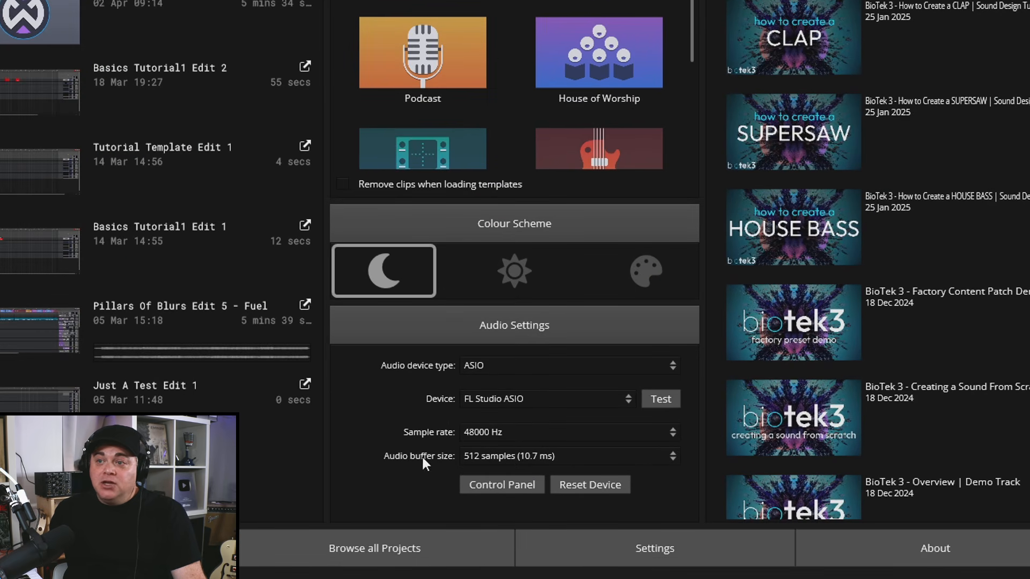
left_click(523, 458)
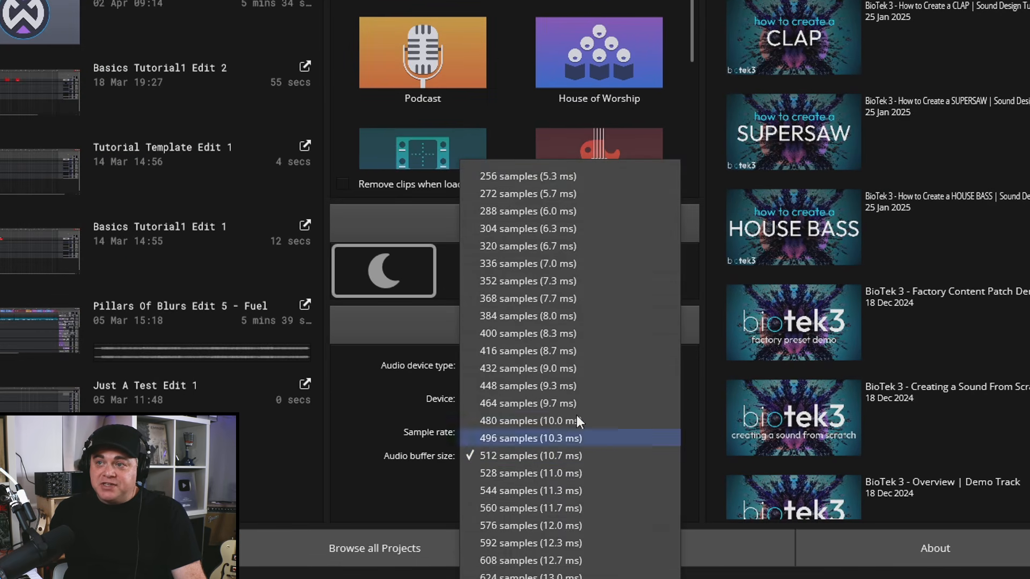
scroll(565, 250, "down", 5)
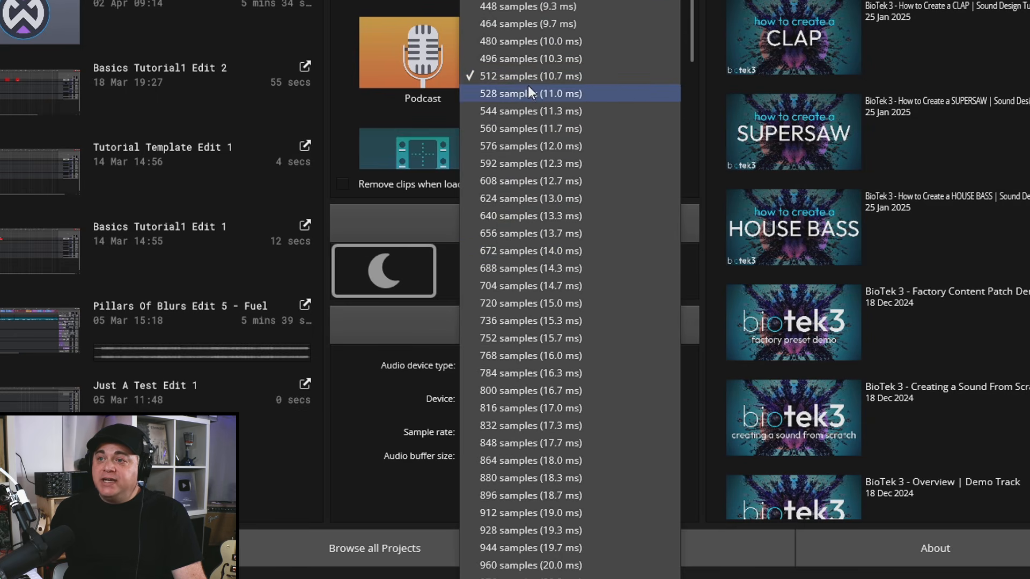
scroll(507, 242, "down", 8)
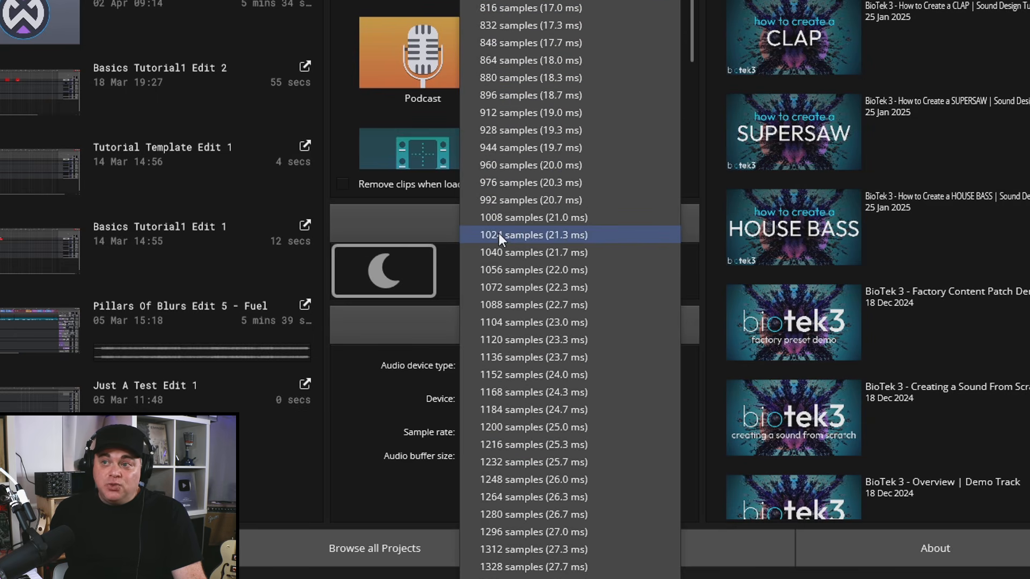
left_click(520, 240)
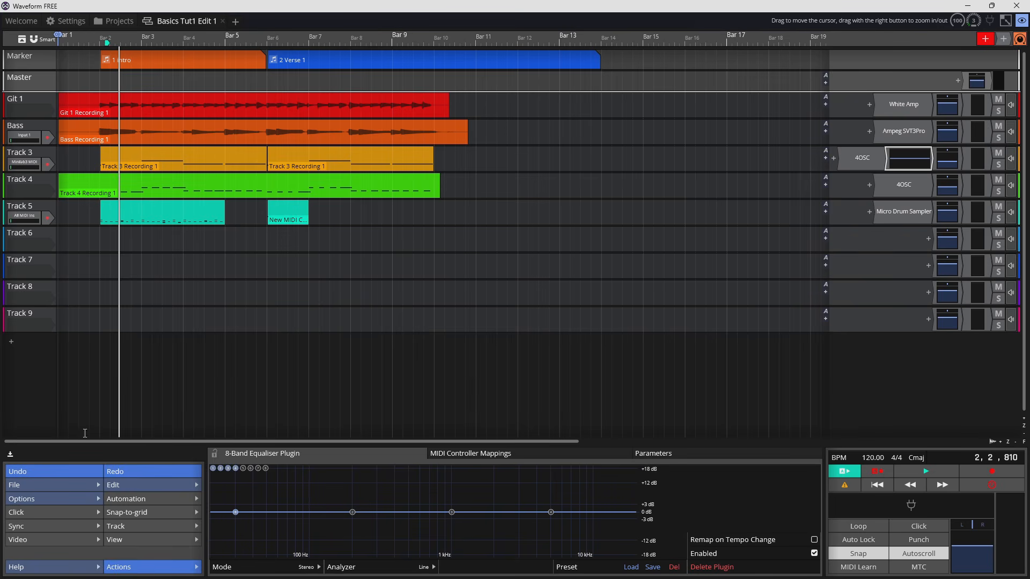
Step: Save the edit under the new name Basics Tut1 Edit 2 in the Basics Tut1 project folder
left_click(64, 487)
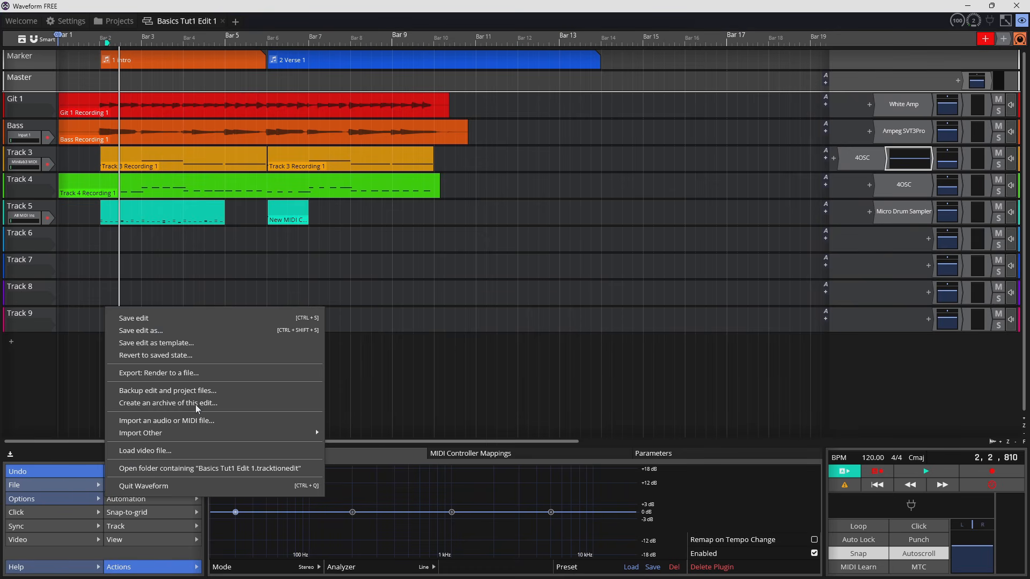
left_click(151, 331)
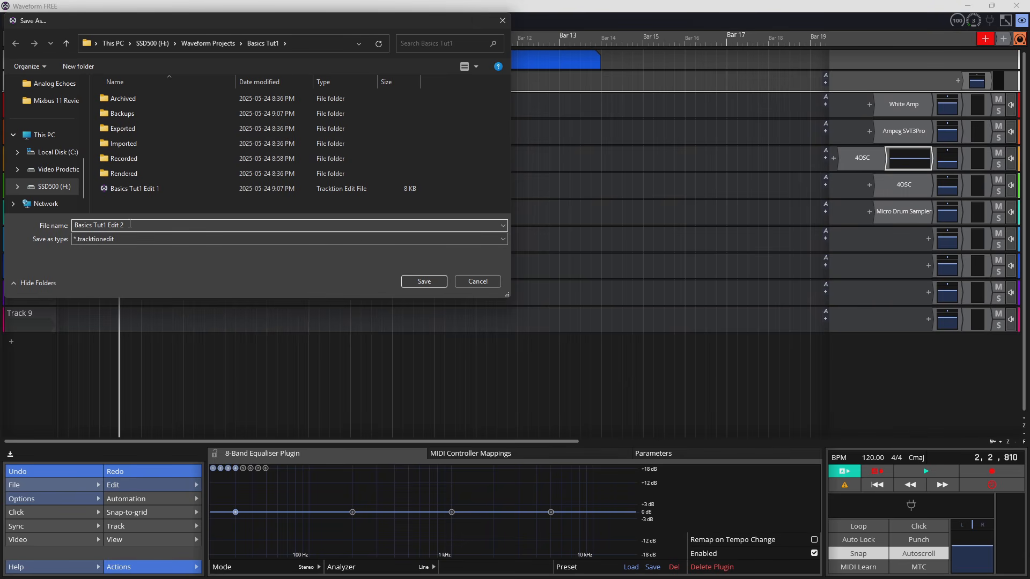
left_click(425, 282)
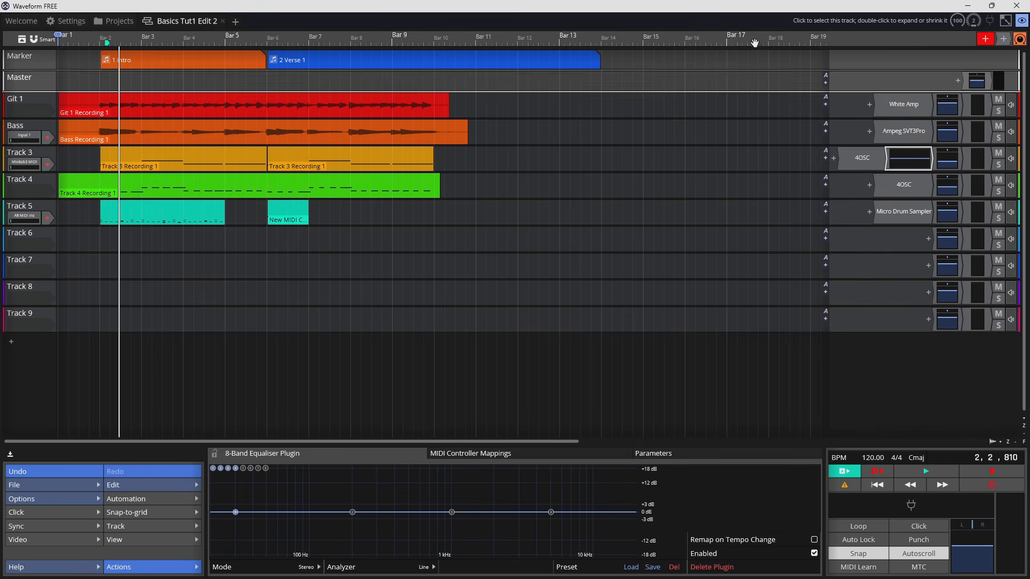
Step: Close Basics Tut1 Edit 2 and open Basics Tut1 Edit 1 from the project list
left_click(222, 21)
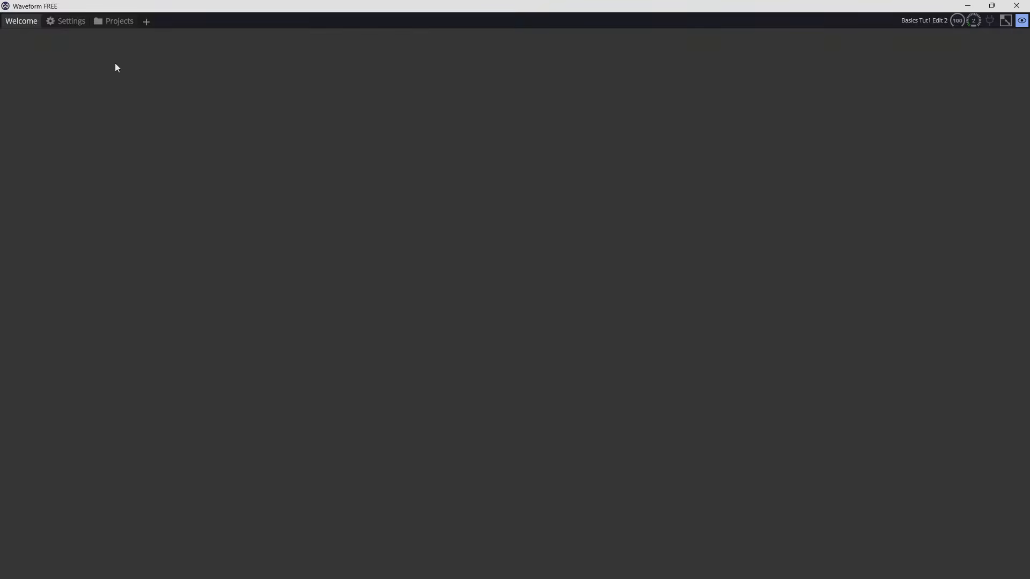
left_click(113, 22)
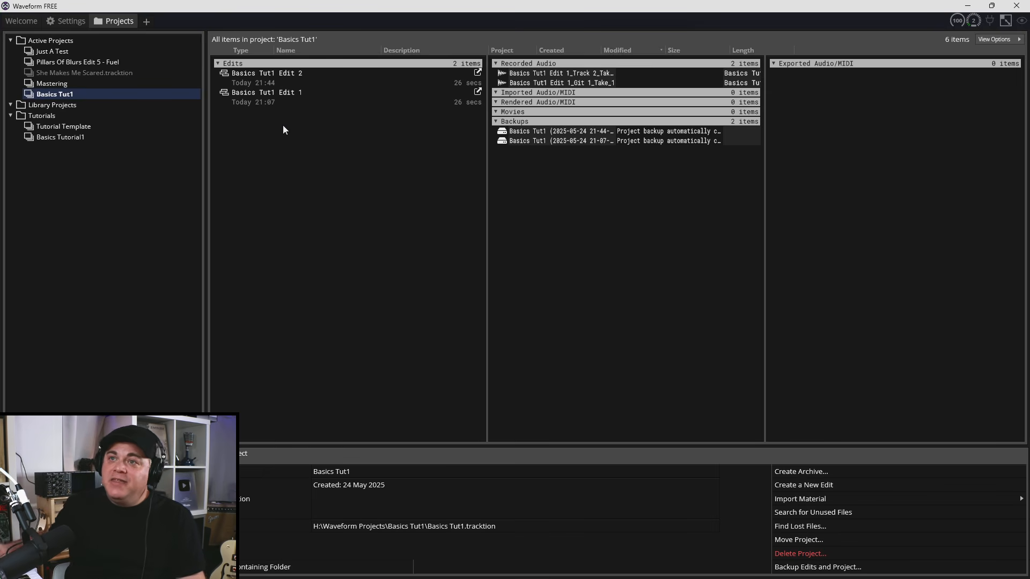
double_click(259, 93)
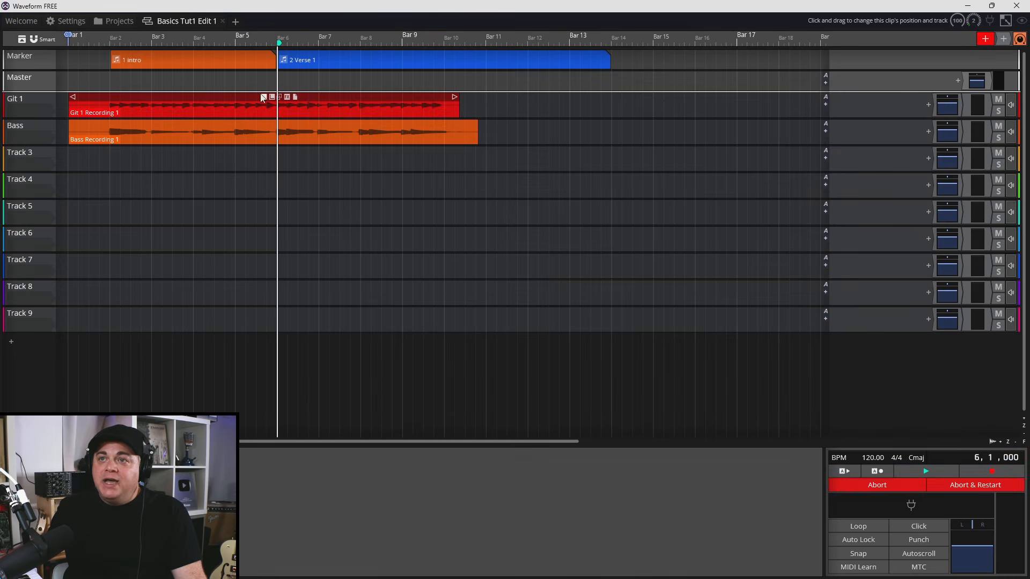
Step: Copy the Bass Recording 1 clip from Basics Tut1 Edit 1 and reopen Basics Tut1 Edit 2
left_click(200, 125)
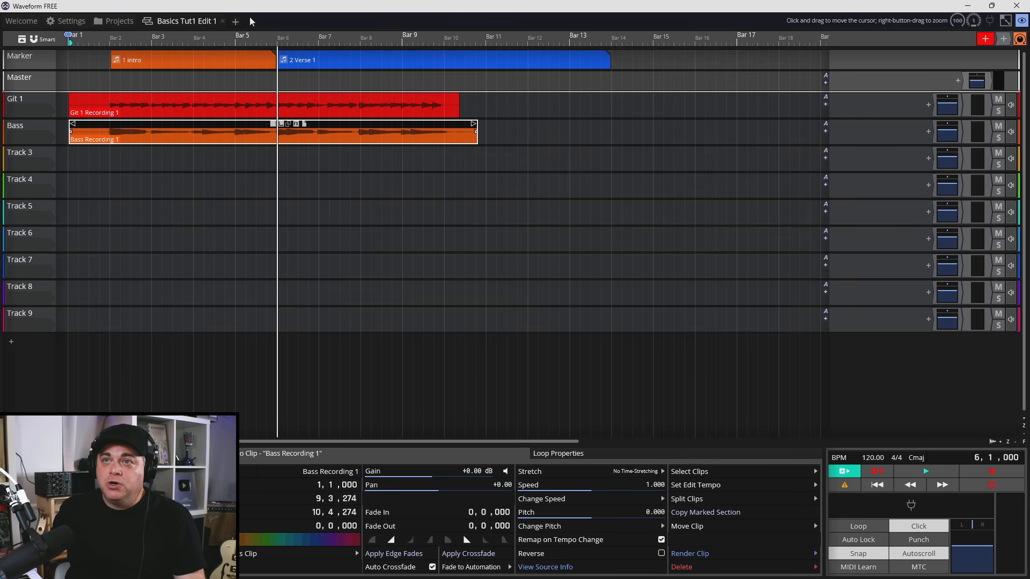
left_click(99, 23)
double_click(292, 74)
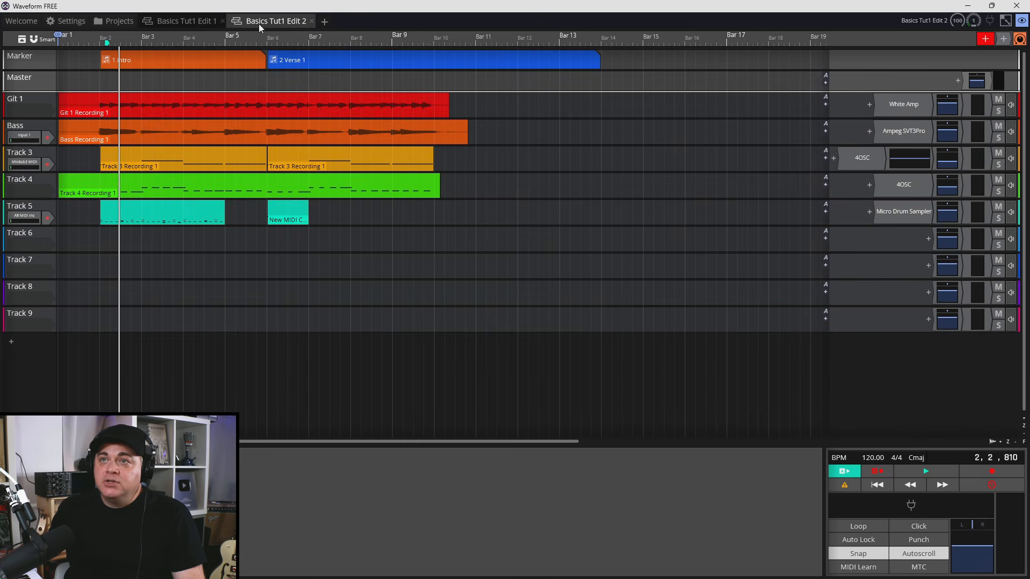
Step: Paste the copied bass clip onto Track 6 and move it to start at bar 1
left_click(38, 236)
left_click(101, 243)
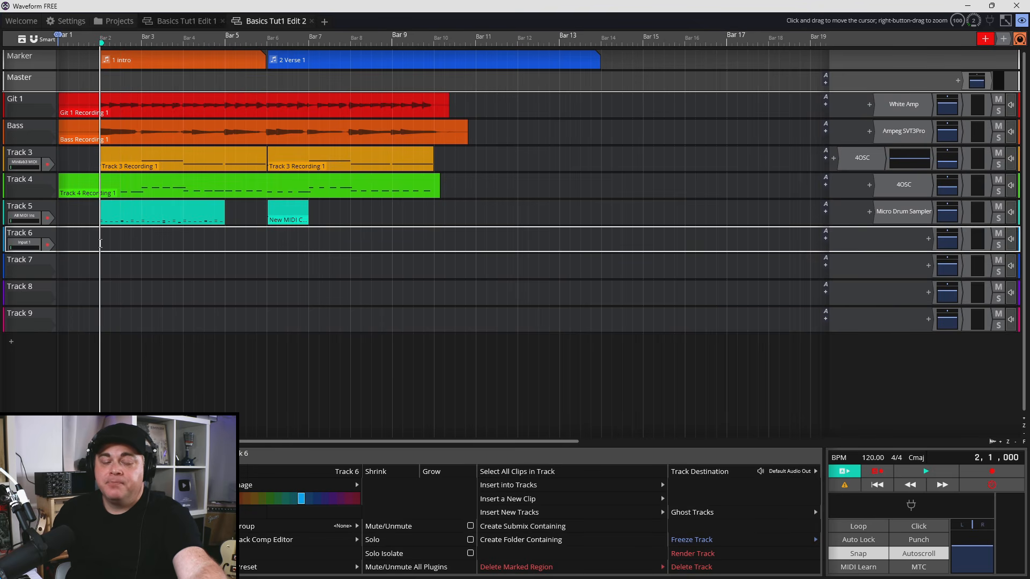
right_click(101, 238)
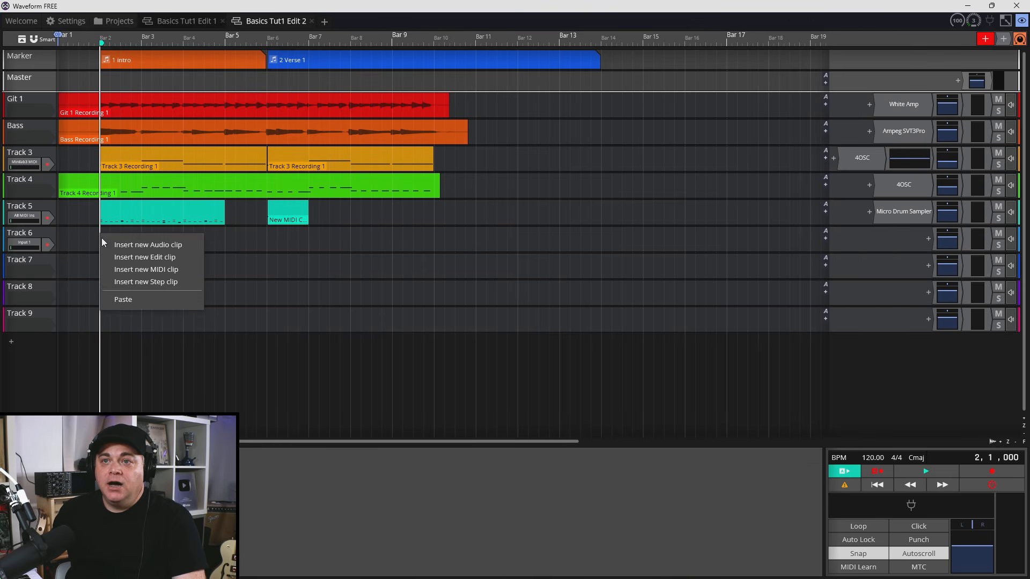
left_click(131, 301)
left_click(195, 236)
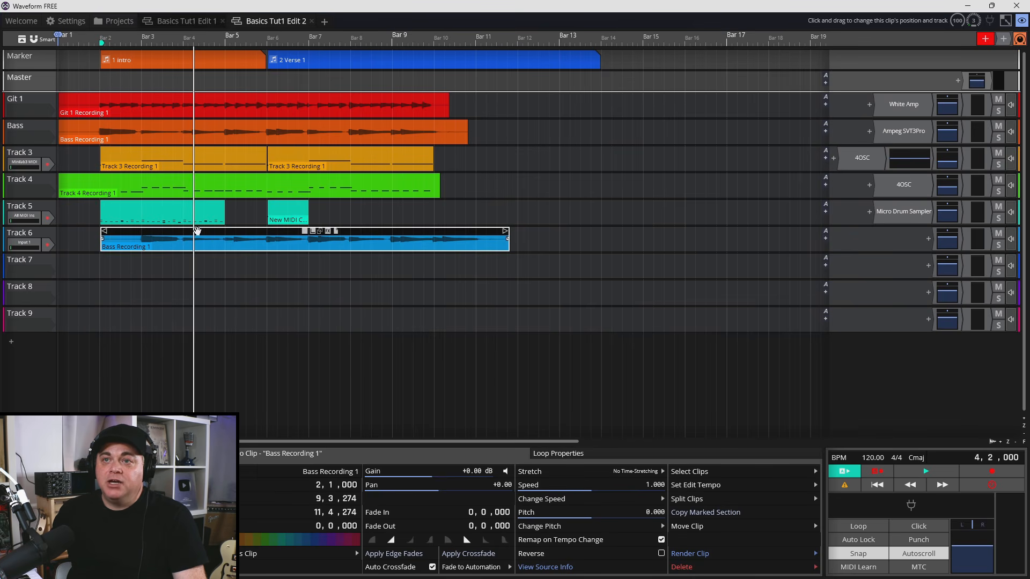
left_click_drag(196, 236, 154, 236)
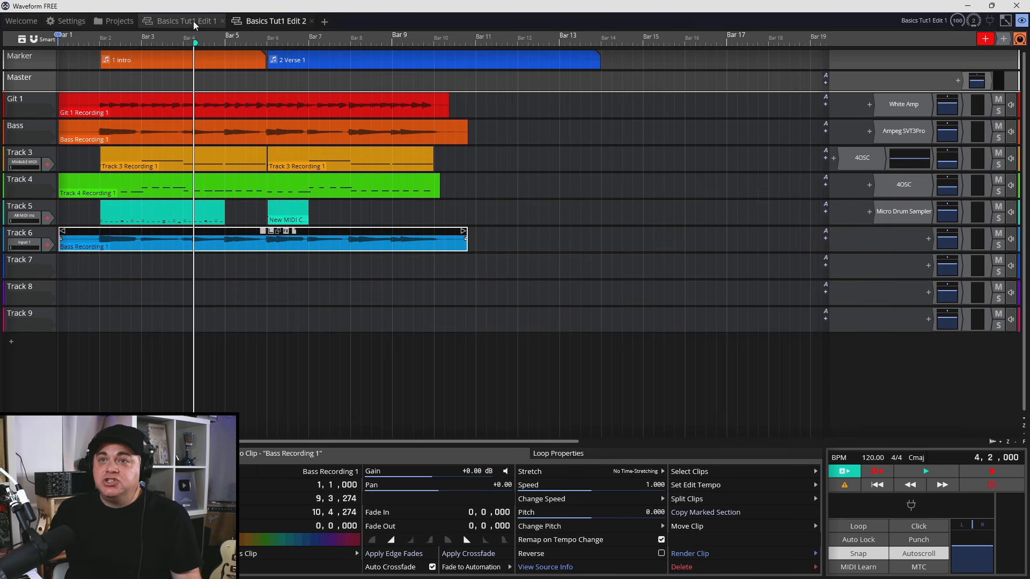
Step: Save Basics Tut1 Edit 2 and close Basics Tut1 Edit 1
key("ctrl+s")
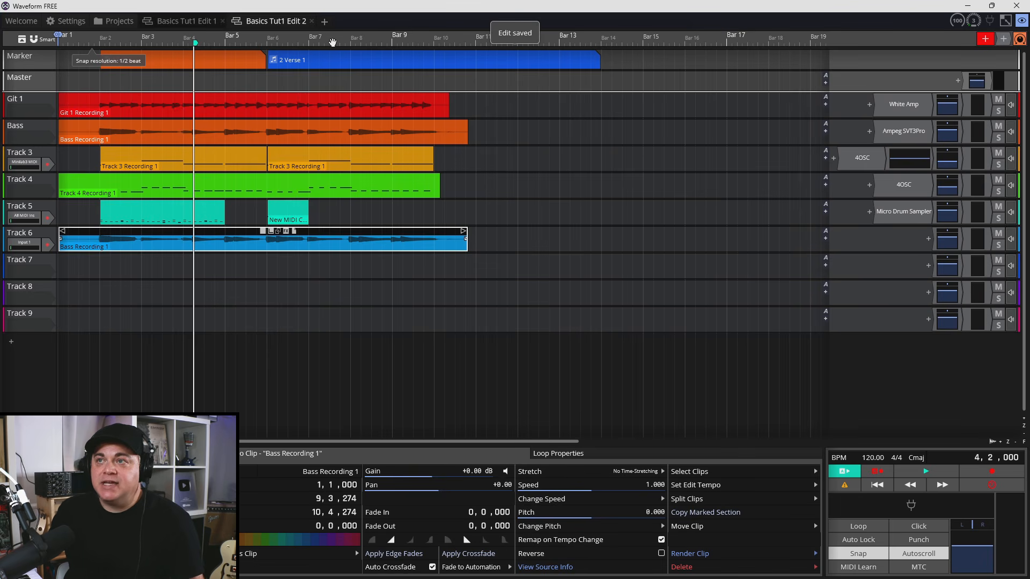
left_click(215, 23)
left_click(222, 22)
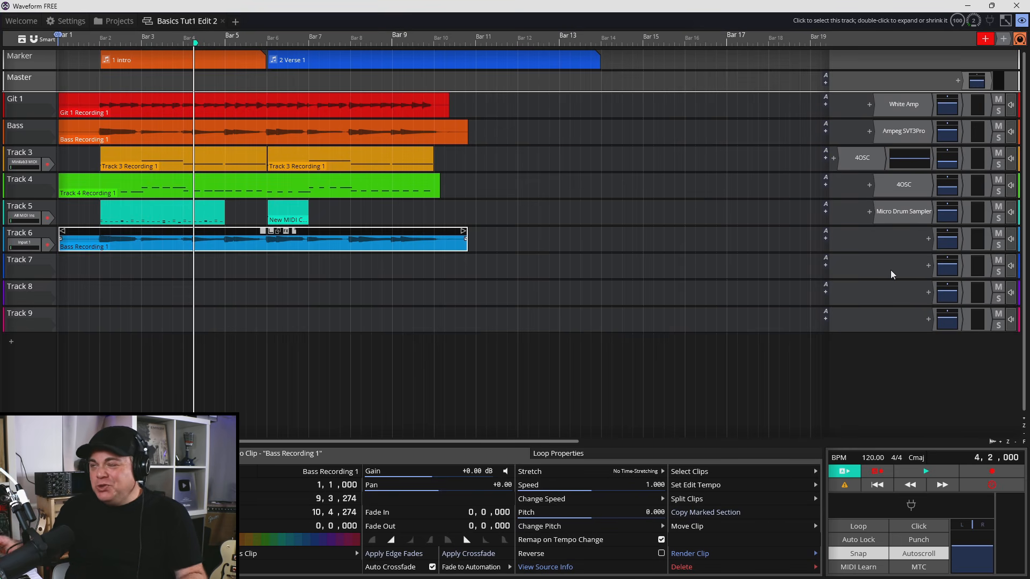
Step: Show the mixer beneath the tracks to view its channel strips, and hide it again
left_click(1022, 21)
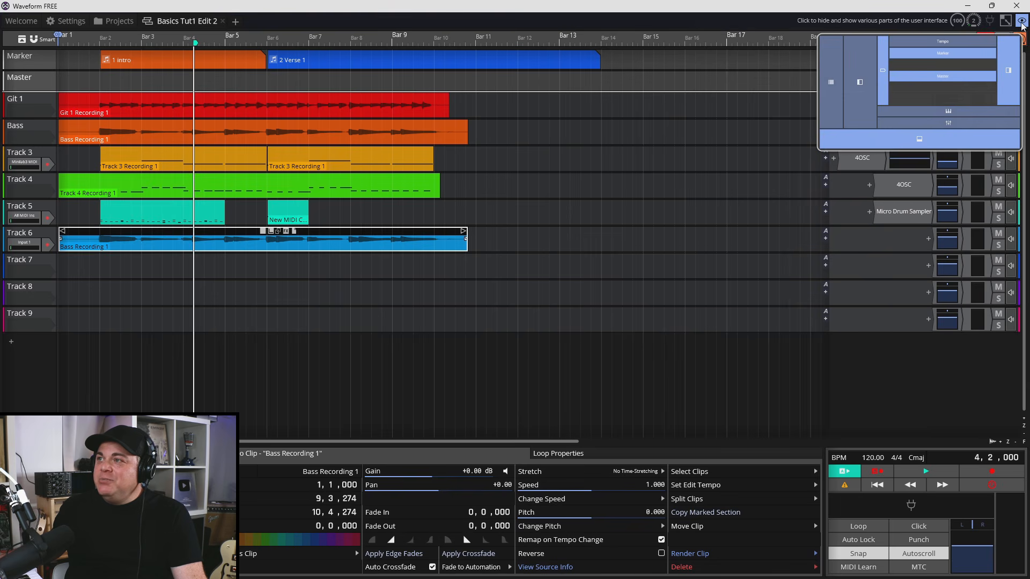
left_click(947, 125)
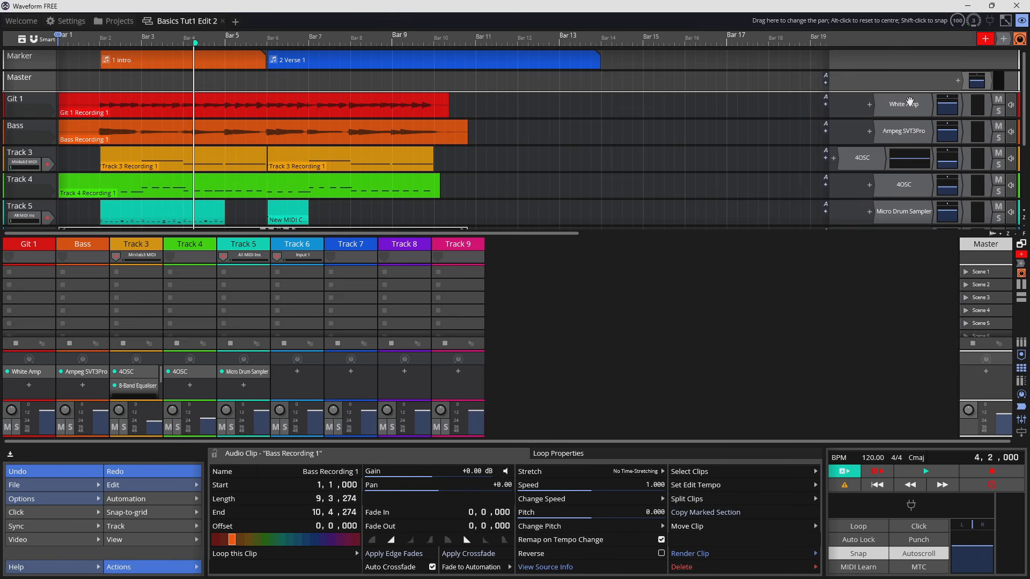
left_click(1022, 20)
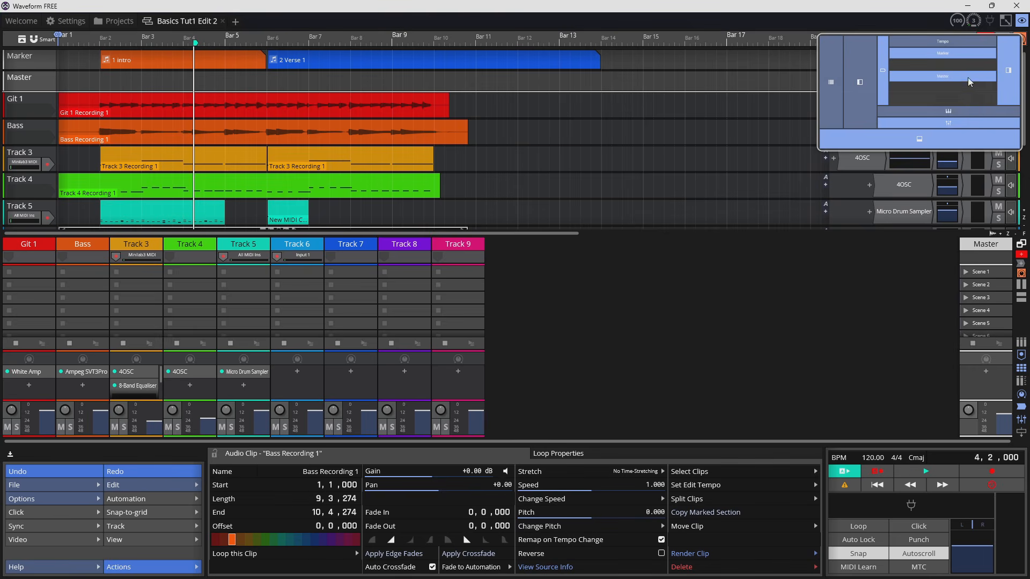
left_click(946, 130)
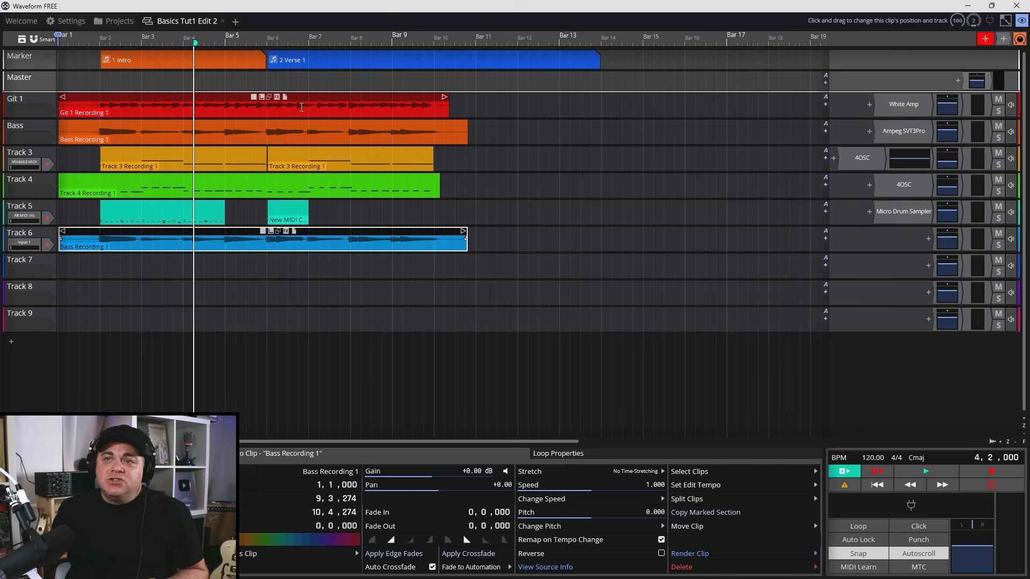
Step: Trim the Git 1 clip so it runs from just before bar 2 to bar 10
left_click(224, 98)
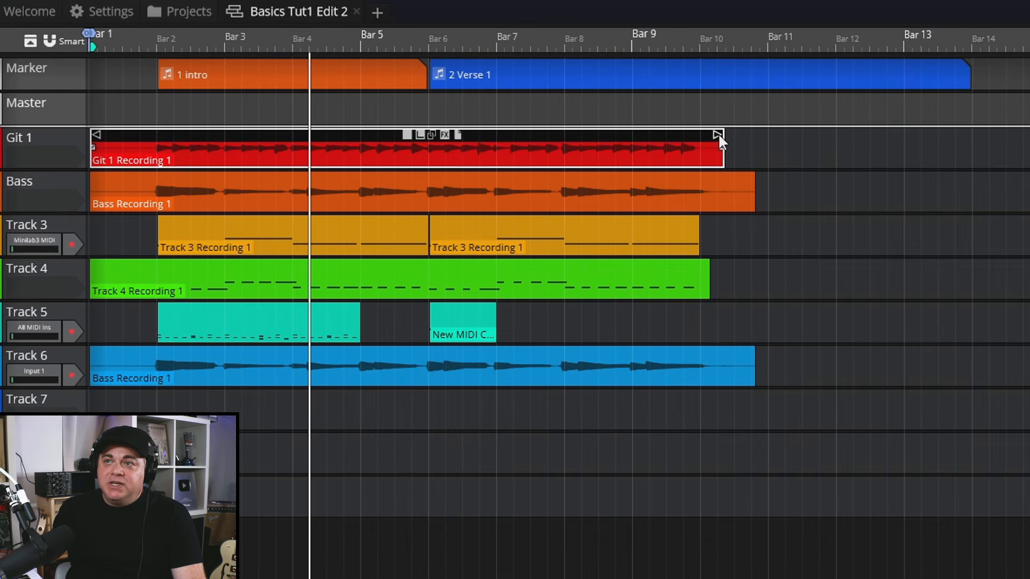
left_click_drag(446, 100, 446, 99)
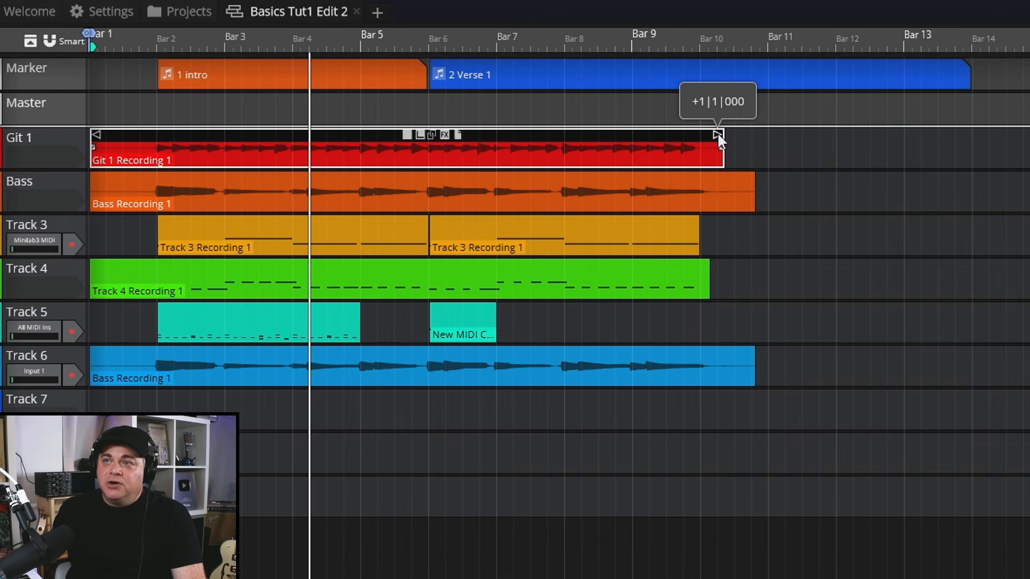
left_click_drag(717, 132, 696, 133)
left_click_drag(94, 137, 151, 135)
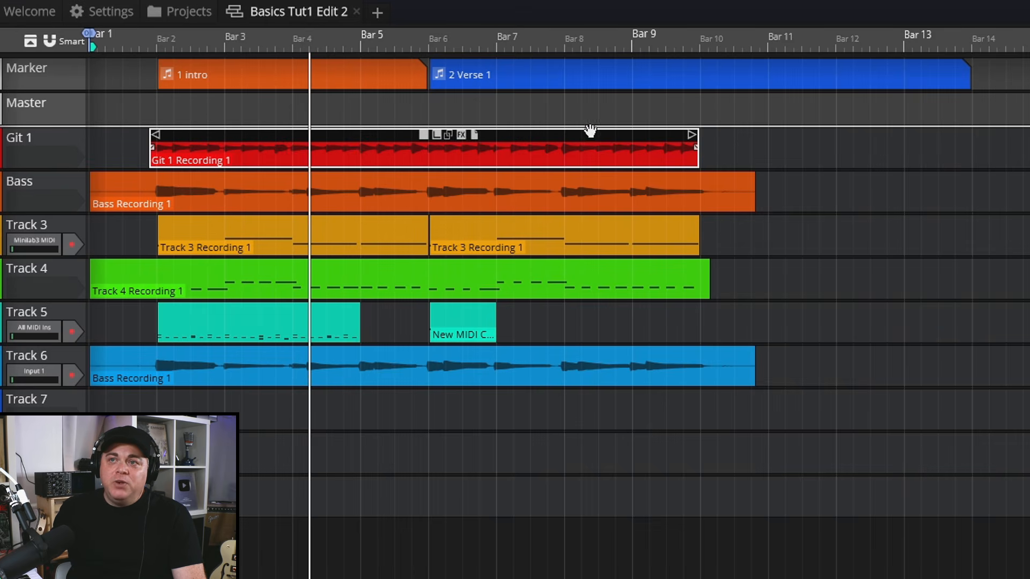
Step: Split the Git 1 clip at bar 6, where the Verse section begins
left_click(429, 156)
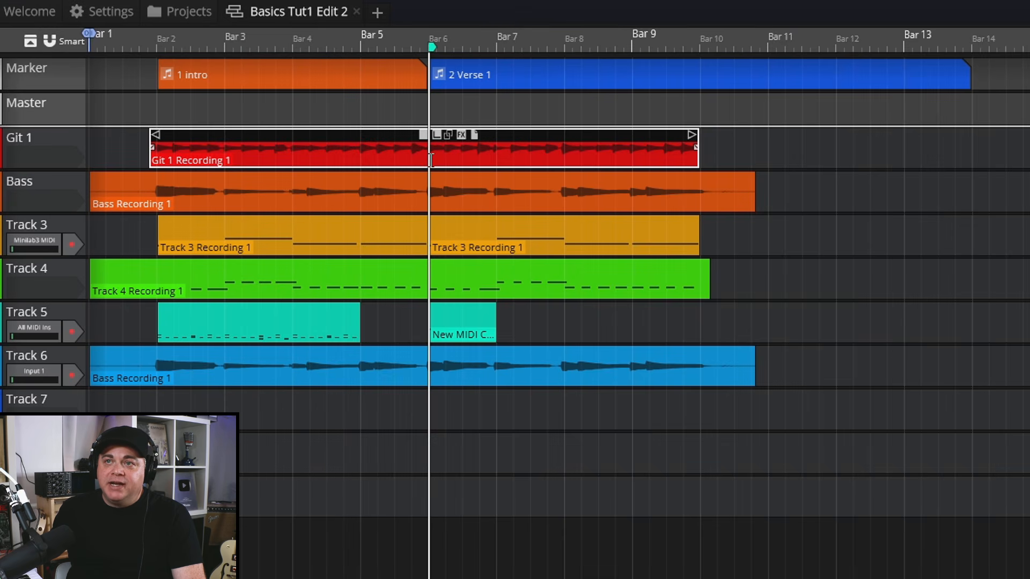
right_click(430, 152)
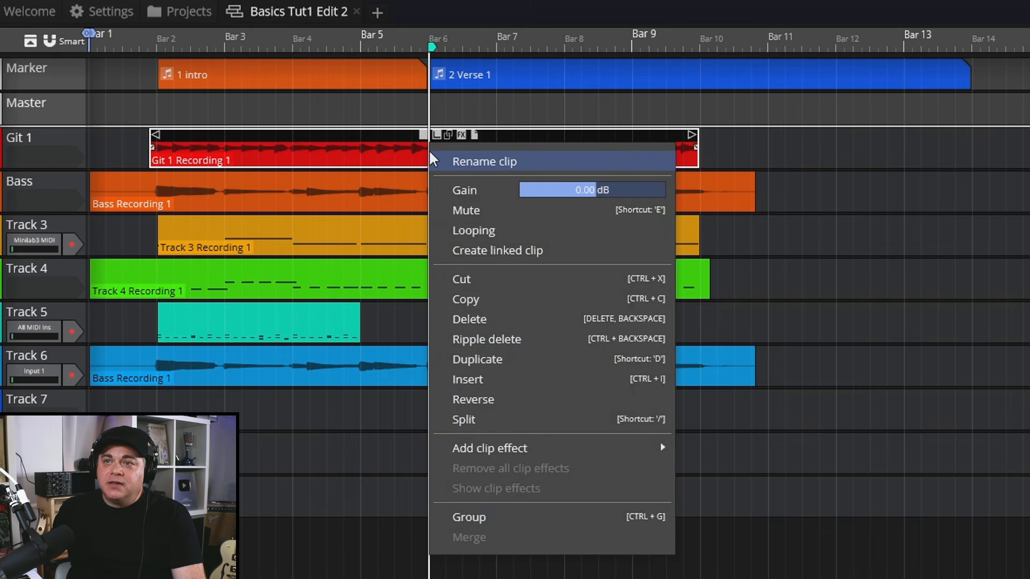
left_click(584, 420)
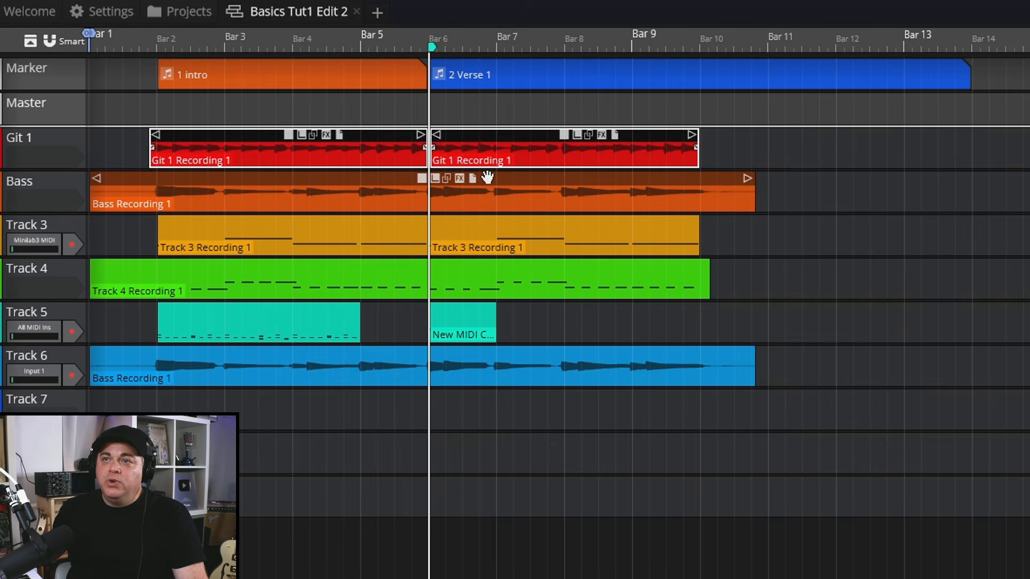
Step: Move the second Git 1 clip along the timeline to start just before bar 10
left_click(512, 174)
left_click(384, 155)
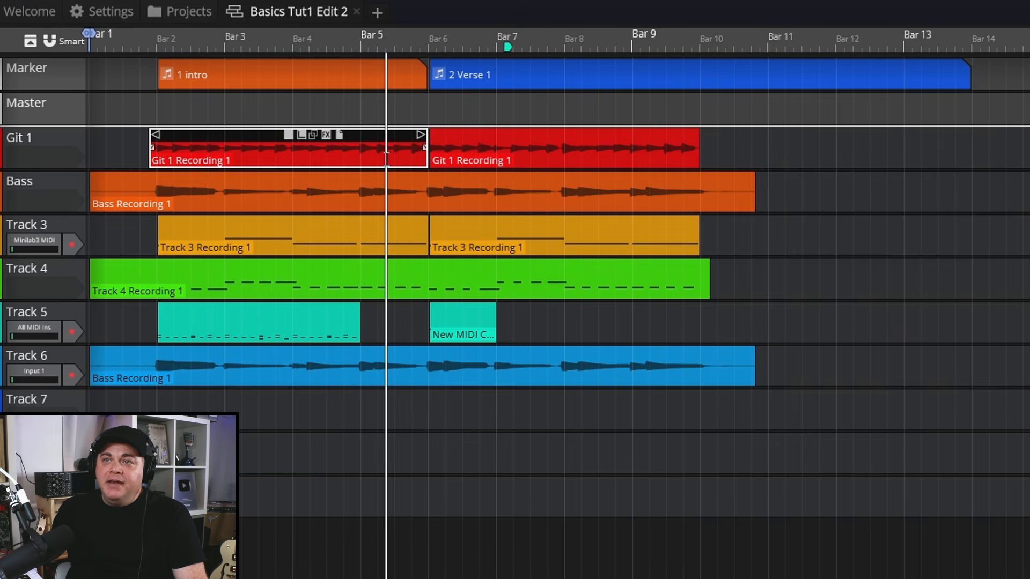
left_click(524, 145)
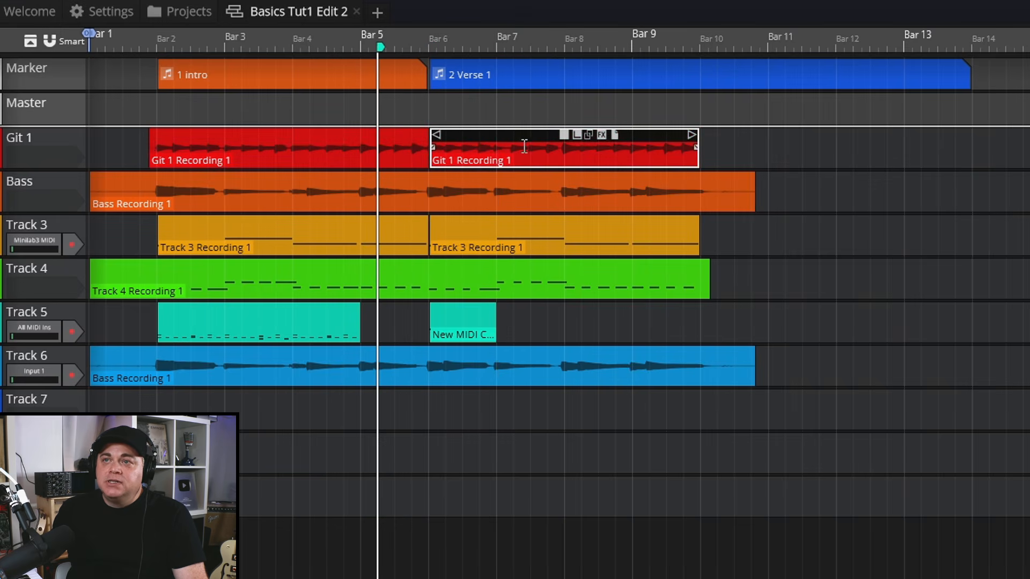
left_click_drag(512, 139, 776, 138)
Step: Try extending the first Git 1 clip into bar 8, undo that, and move the second clip back to bar 6
left_click(407, 157)
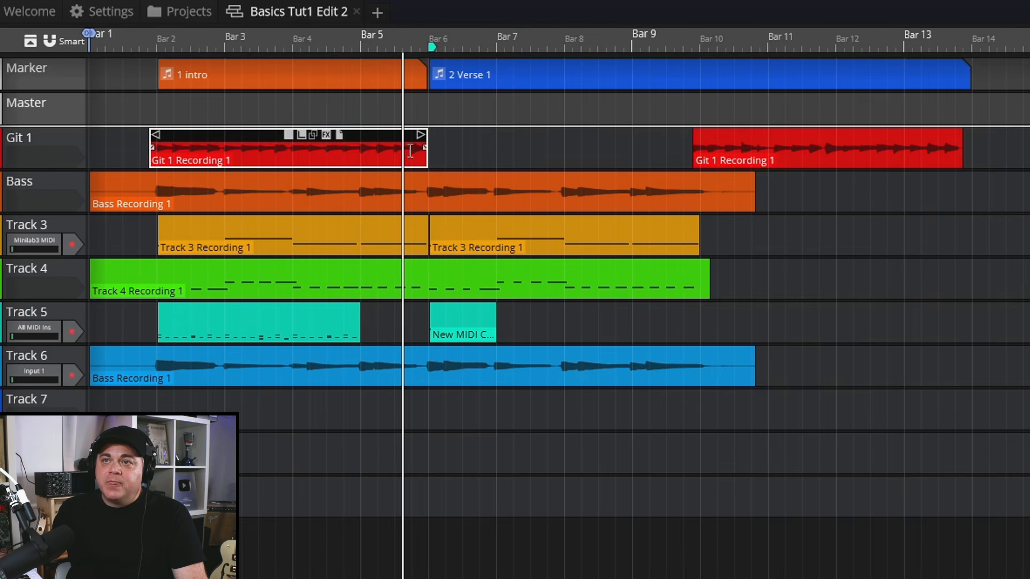
left_click_drag(421, 138, 598, 139)
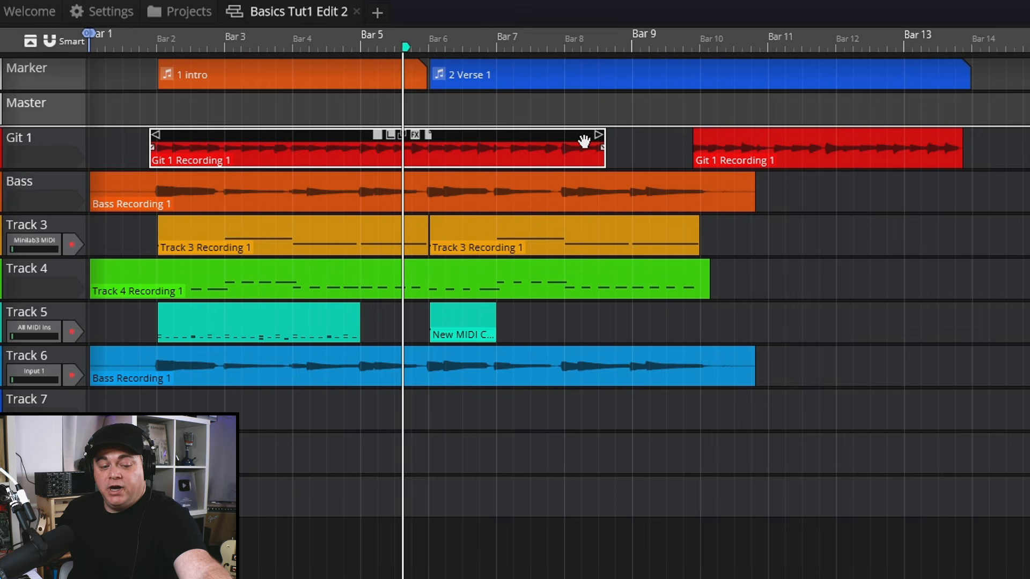
key("ctrl+z")
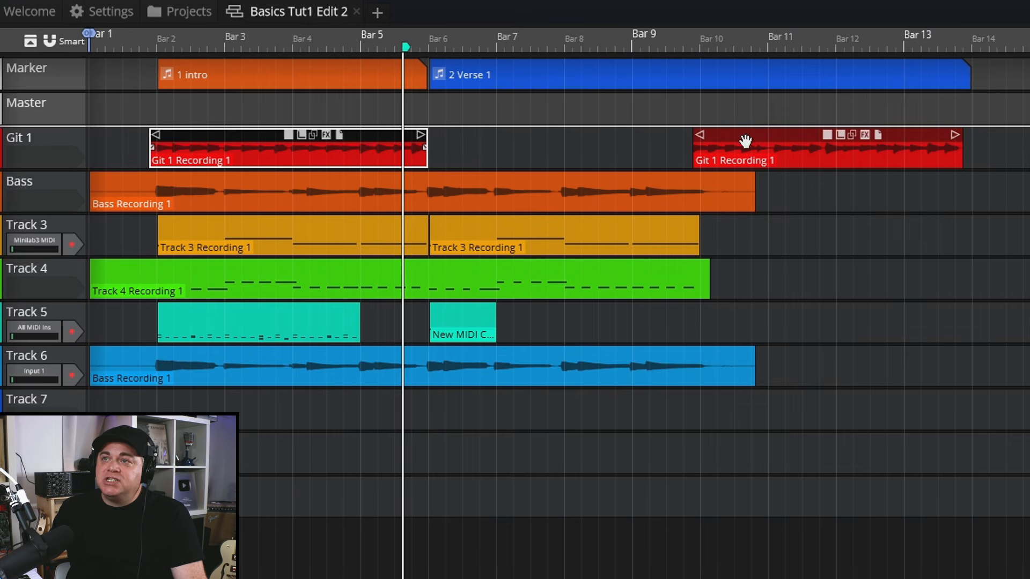
left_click_drag(779, 137, 516, 152)
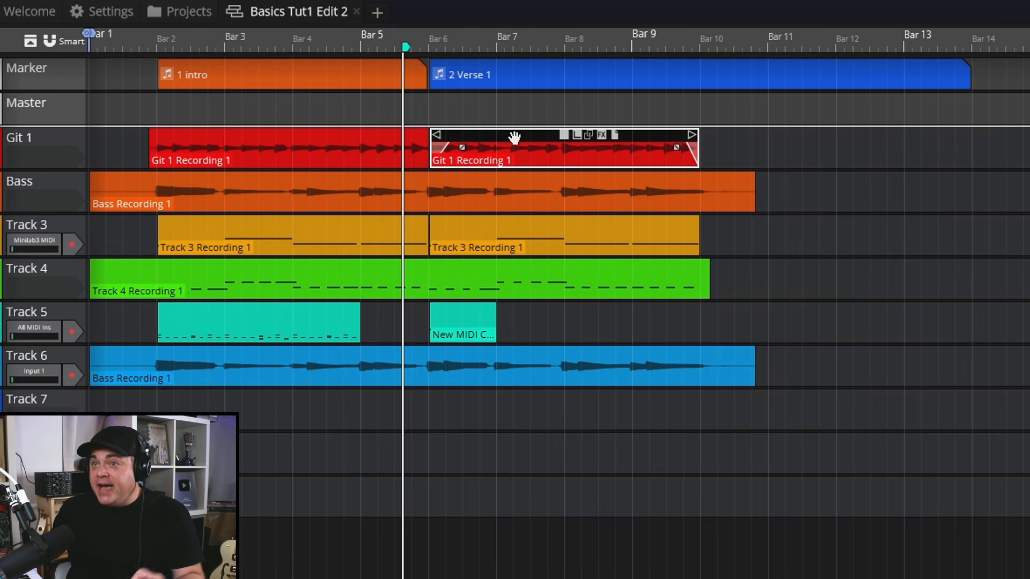
left_click(531, 136)
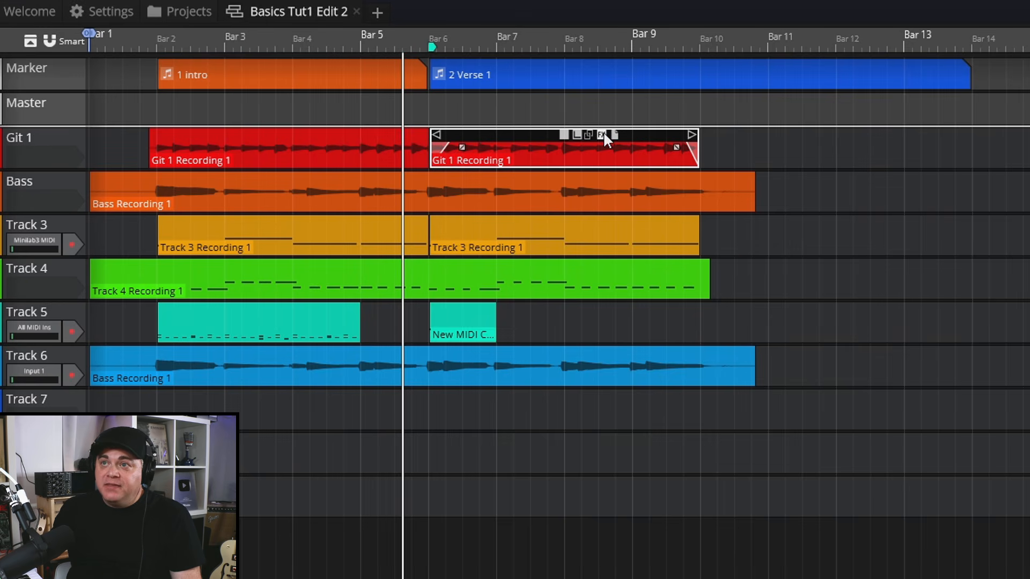
left_click(603, 134)
mouse_move(727, 141)
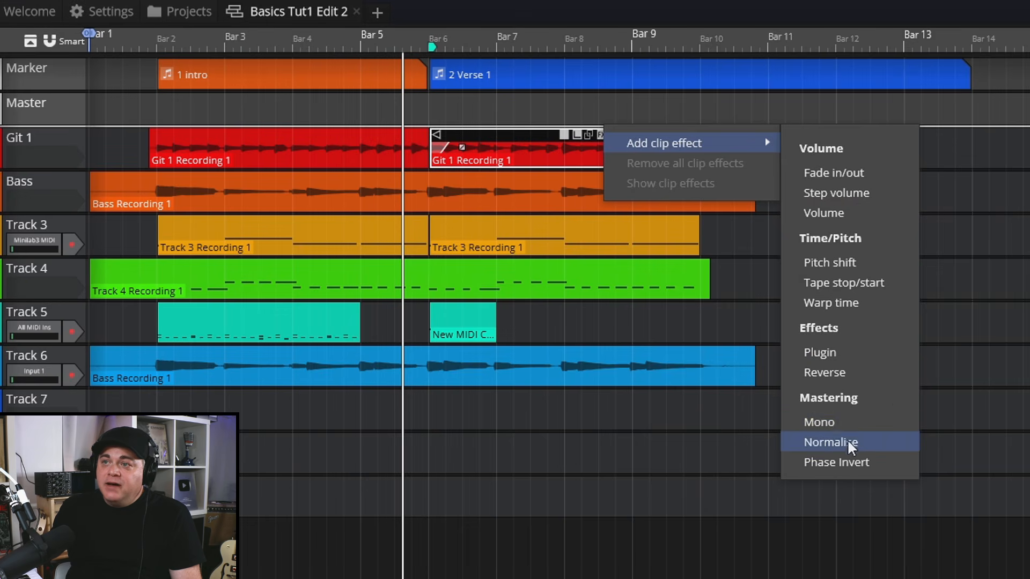
left_click(593, 149)
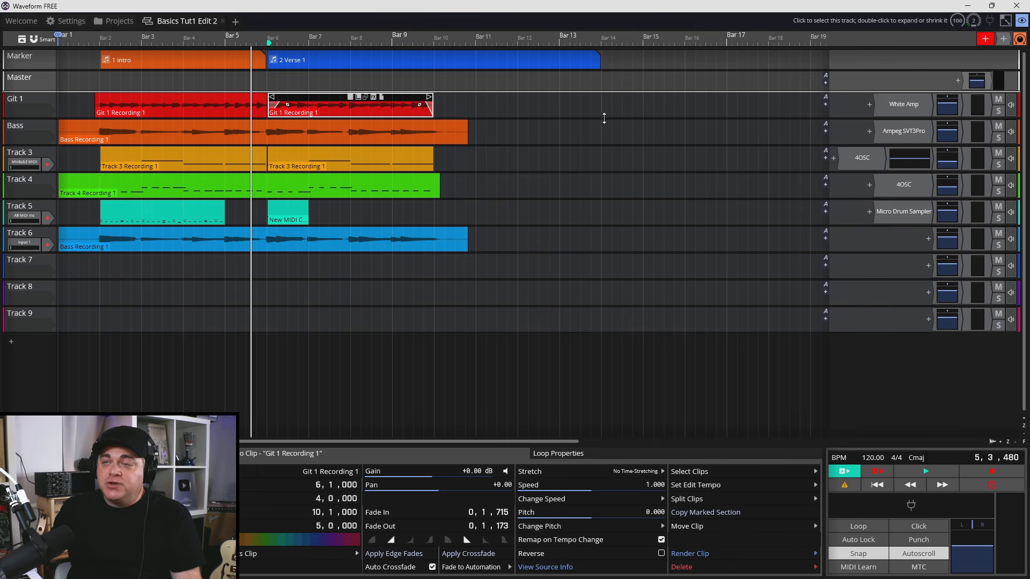
Step: Duplicate the second Git 1 clip so the copy follows it from bar 10 to bar 14
right_click(316, 102)
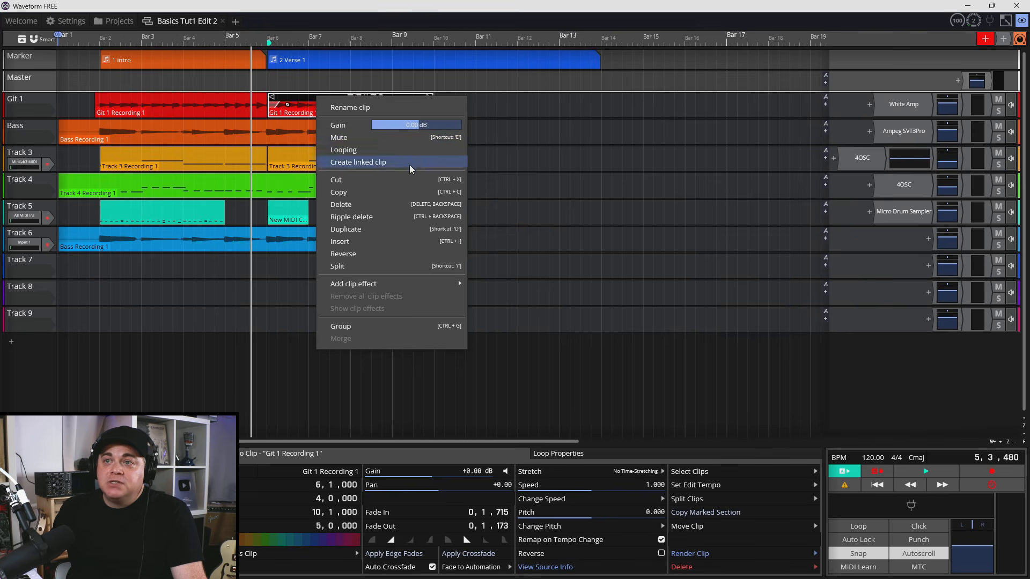
left_click(384, 235)
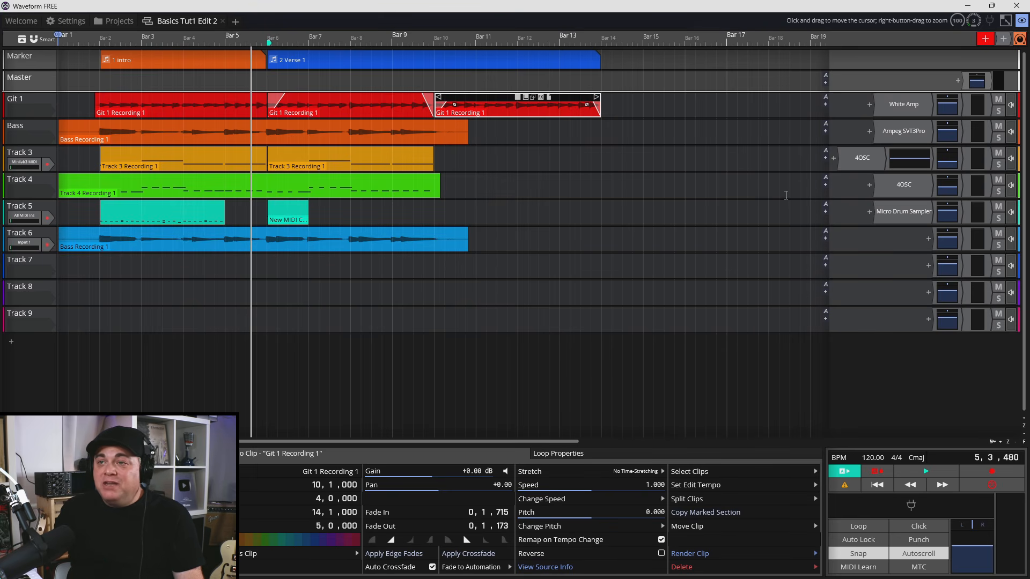
Step: Copy the Track 4 clip and paste it on the same track at beat 2 of bar 16
left_click(308, 180)
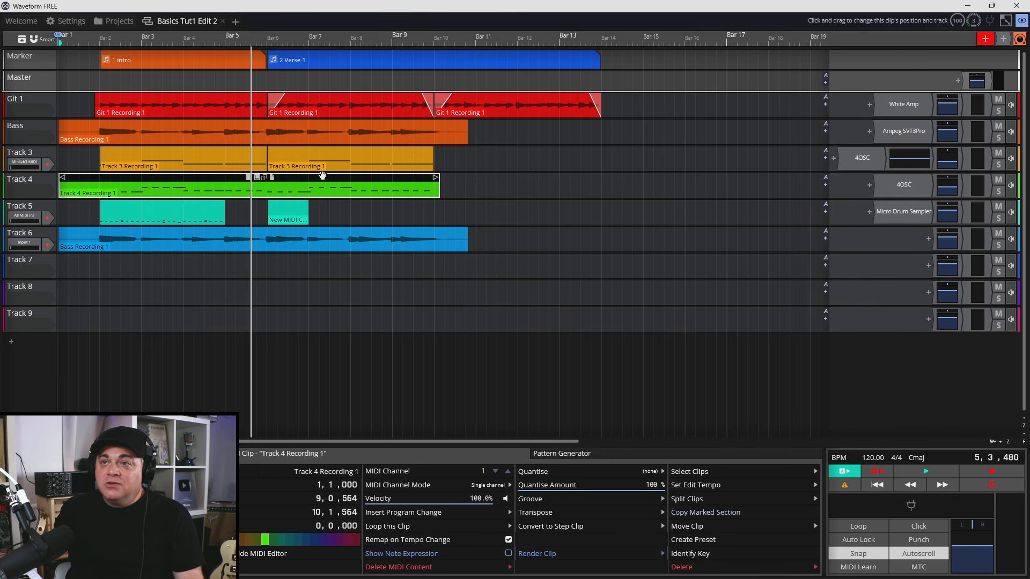
right_click(322, 175)
left_click(357, 266)
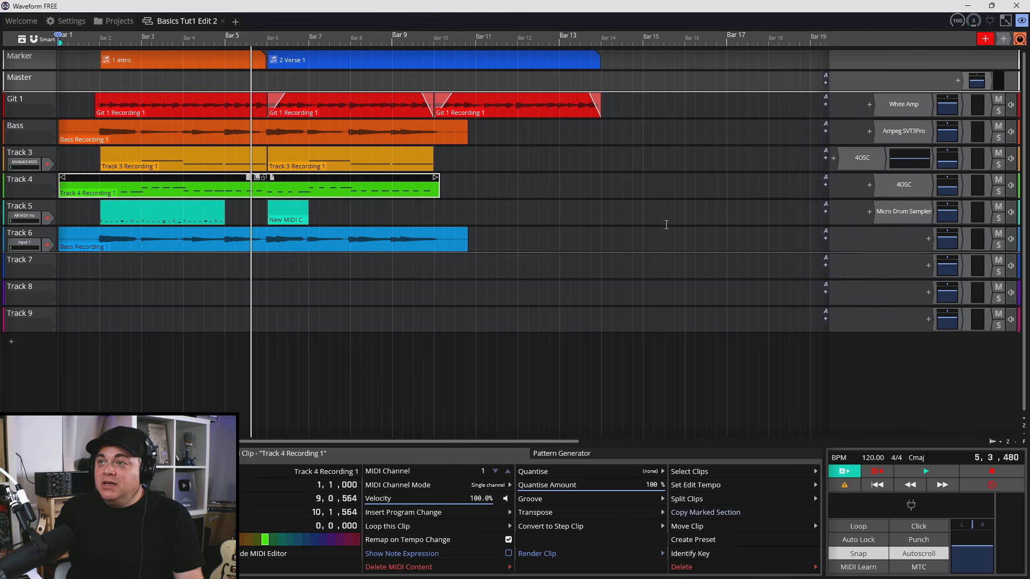
left_click(697, 188)
right_click(697, 189)
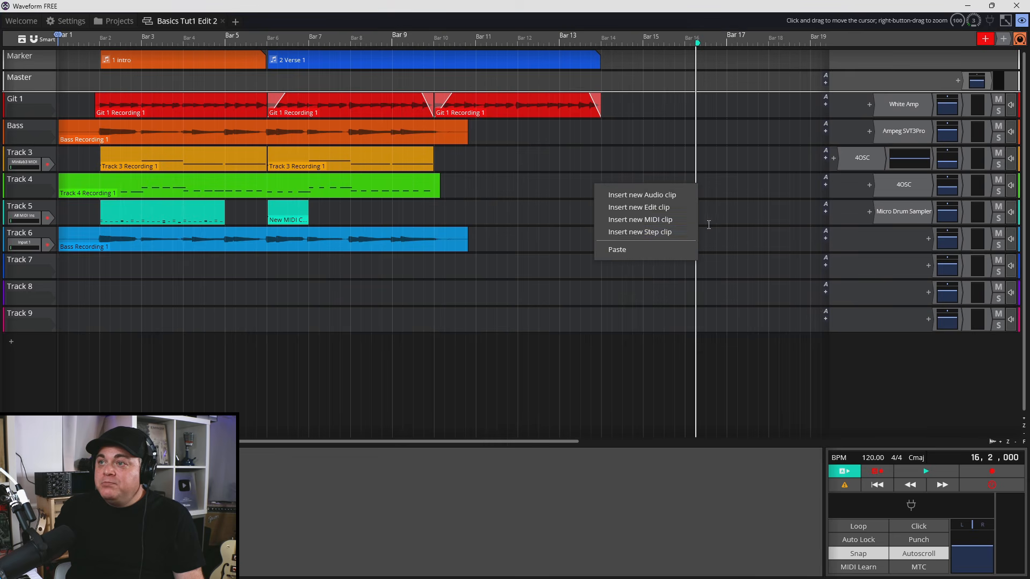
left_click(646, 247)
Step: Move the pasted Track 4 clip back along the timeline so it starts directly at the end of the original clip, just after bar 10
left_click_drag(745, 183, 627, 185)
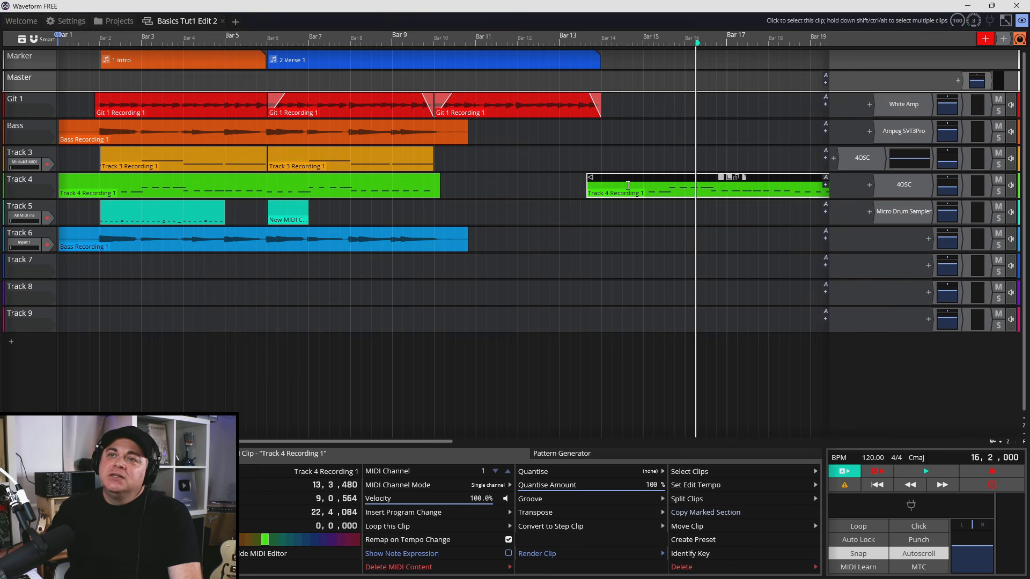
mouse_move(405, 150)
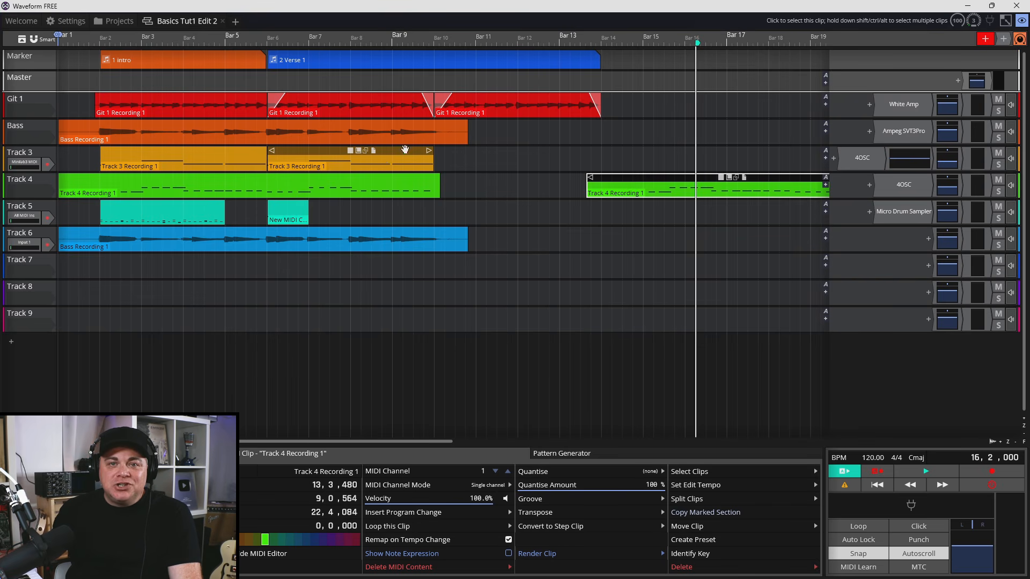
left_click_drag(633, 178, 485, 179)
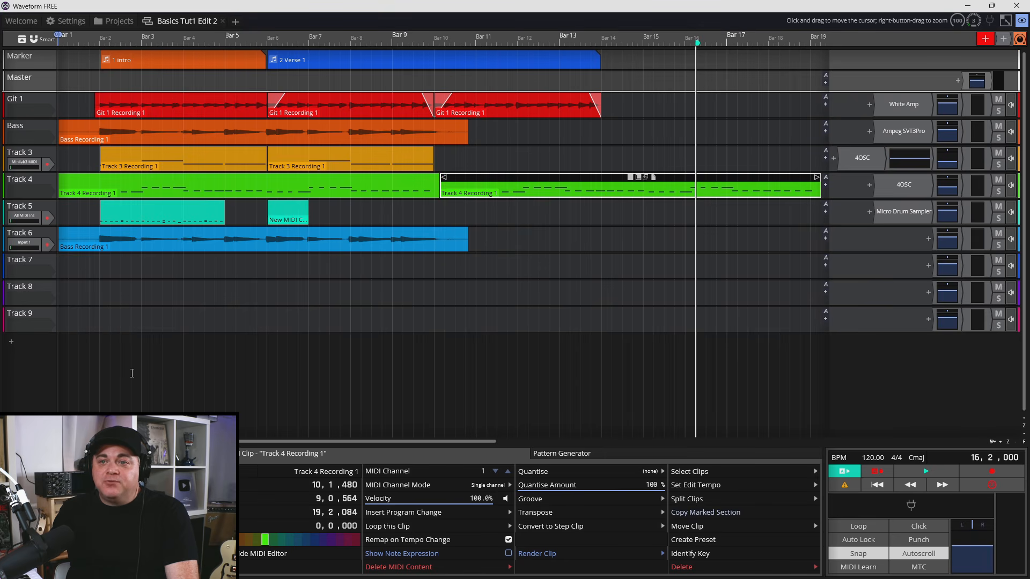
left_click(8, 455)
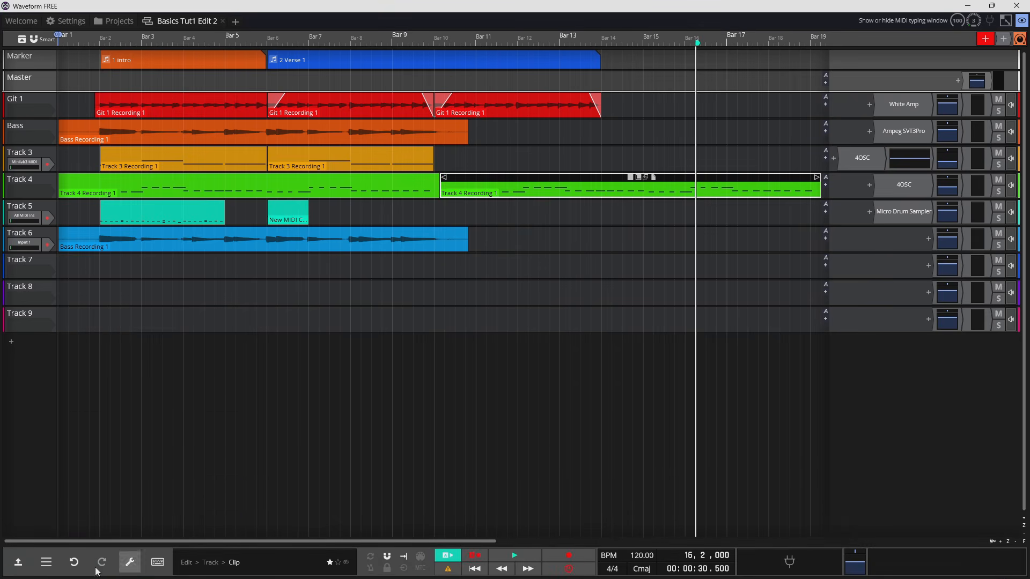
left_click(46, 563)
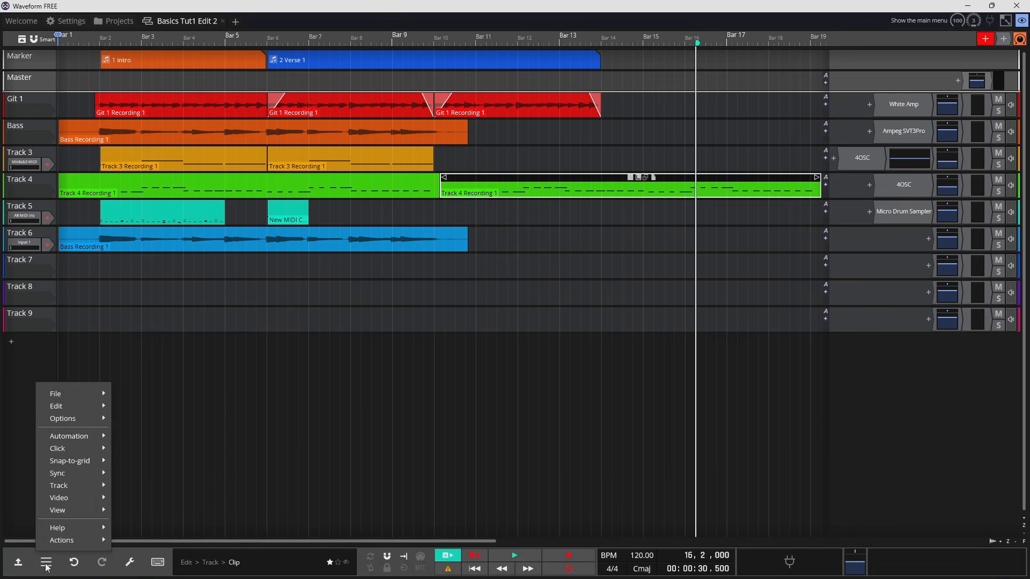
mouse_move(76, 397)
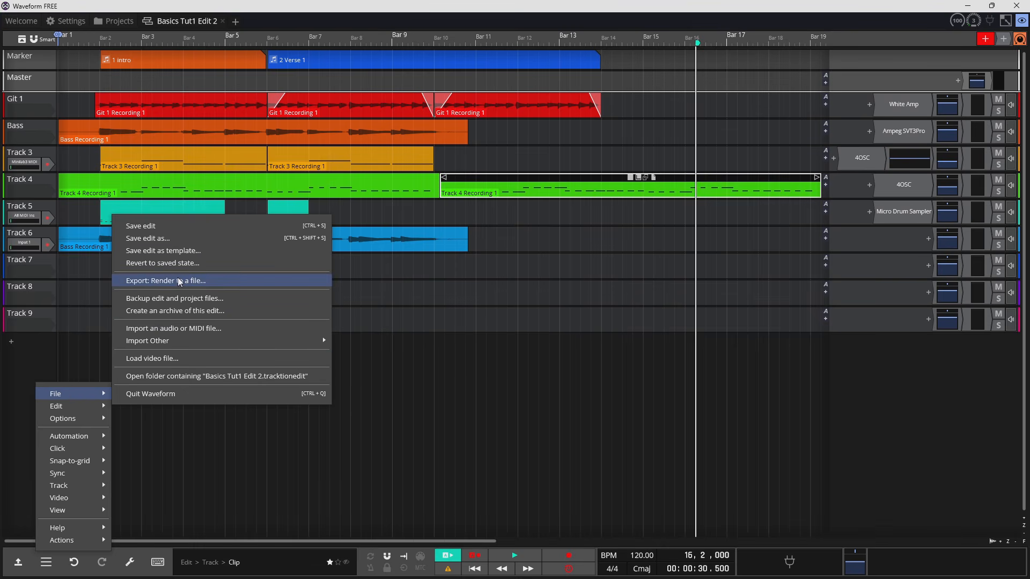
left_click(17, 561)
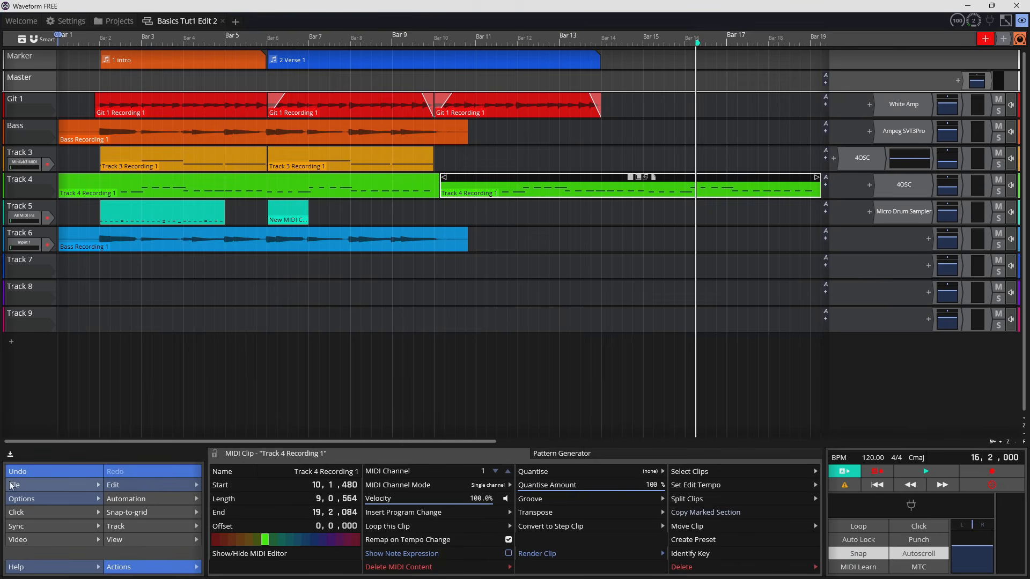
Step: Render the edit as a 24-bit, 48000 Hz stereo WAV named Basics Tut1 Edit 2 Export 1 in the project's Exported folder
left_click(29, 489)
left_click(161, 373)
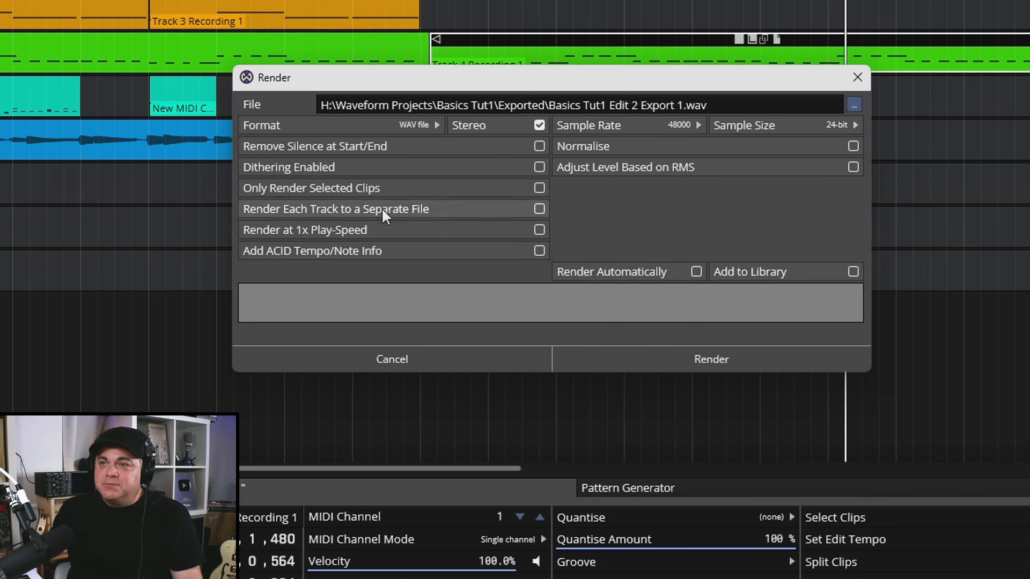
left_click(433, 128)
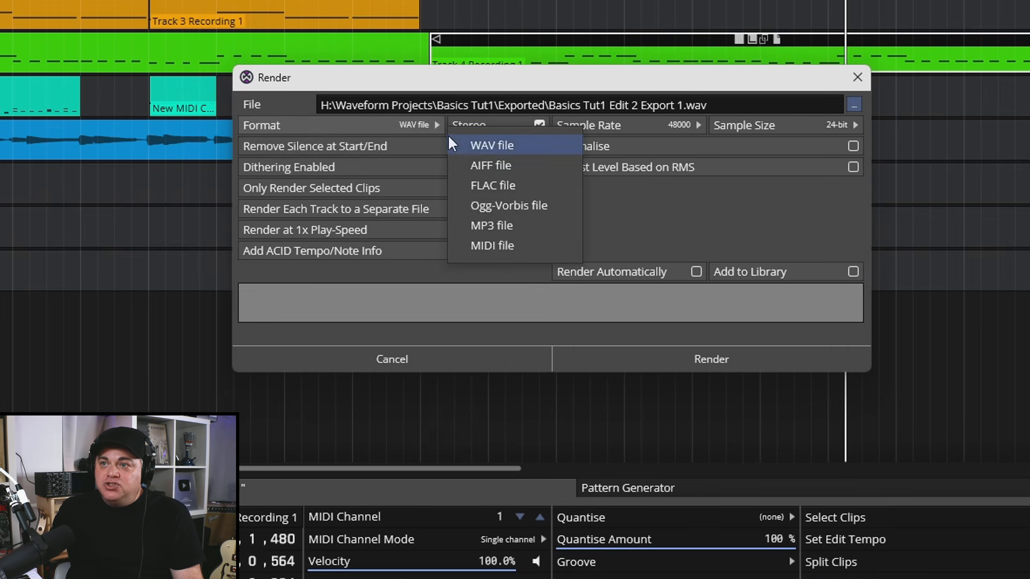
left_click(416, 143)
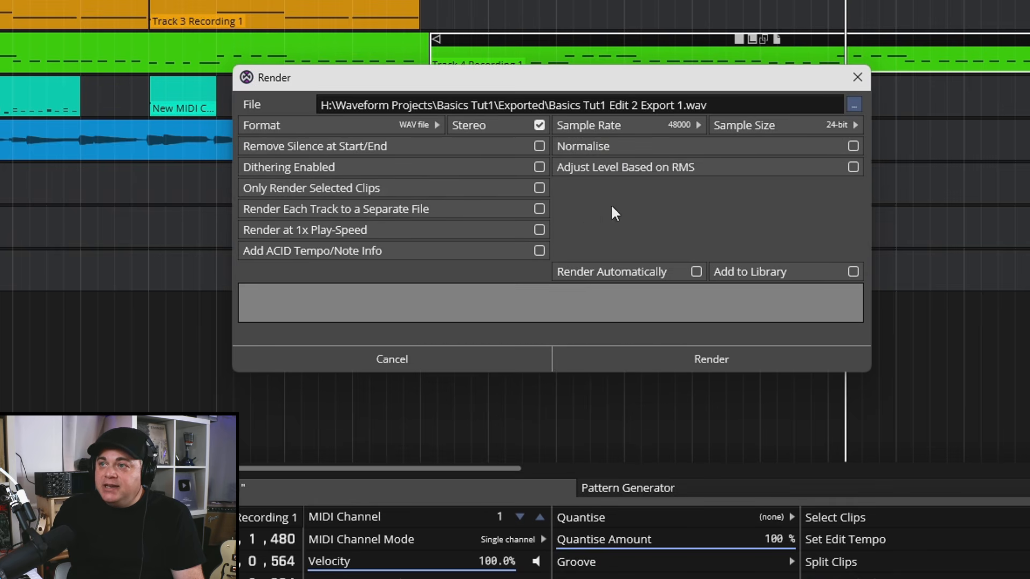
left_click(854, 105)
left_click(844, 114)
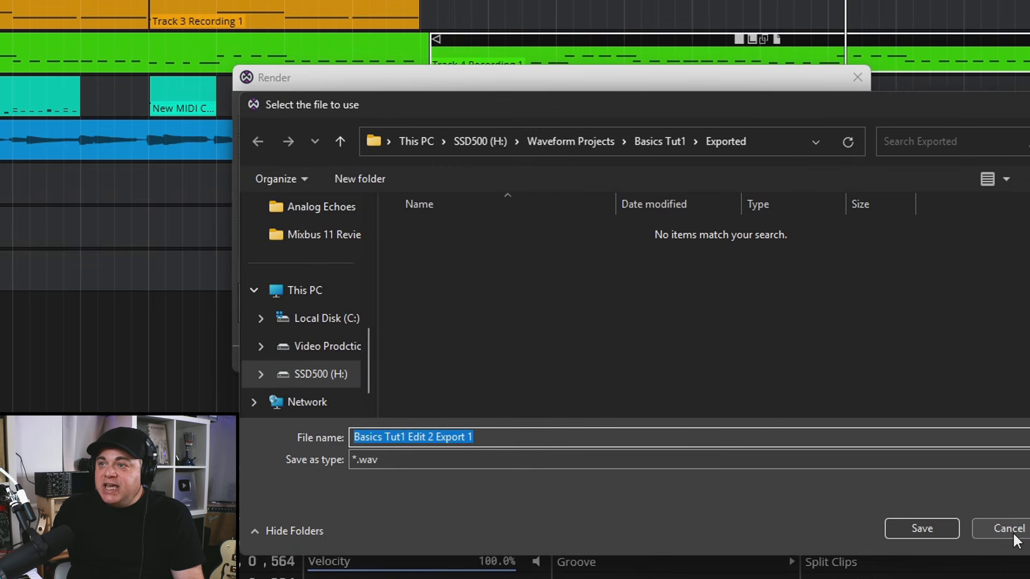
left_click(1008, 529)
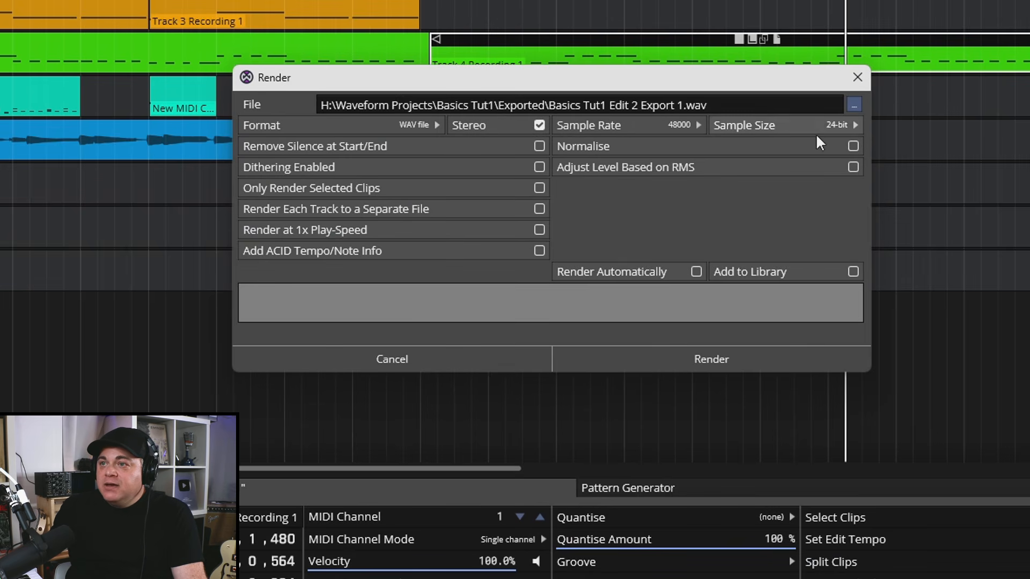
left_click(699, 359)
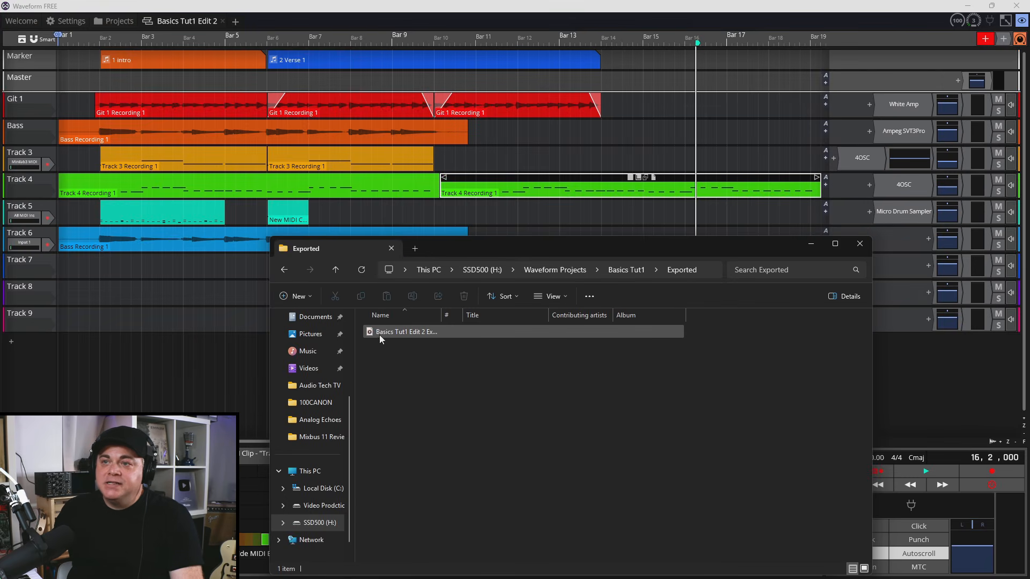
Step: Open the exported WAV file in Media Player to check it, and close the player
double_click(401, 333)
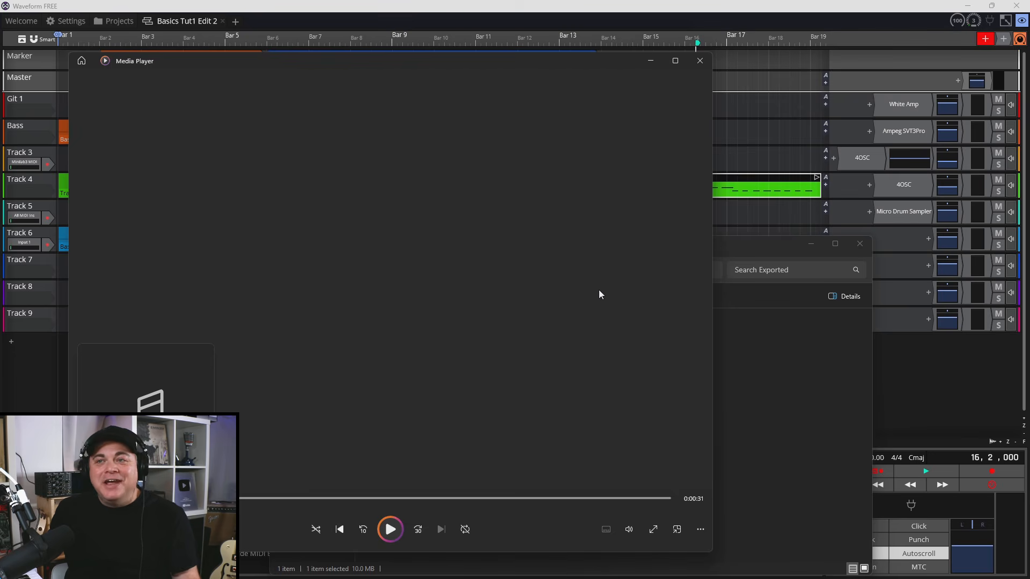
left_click(705, 61)
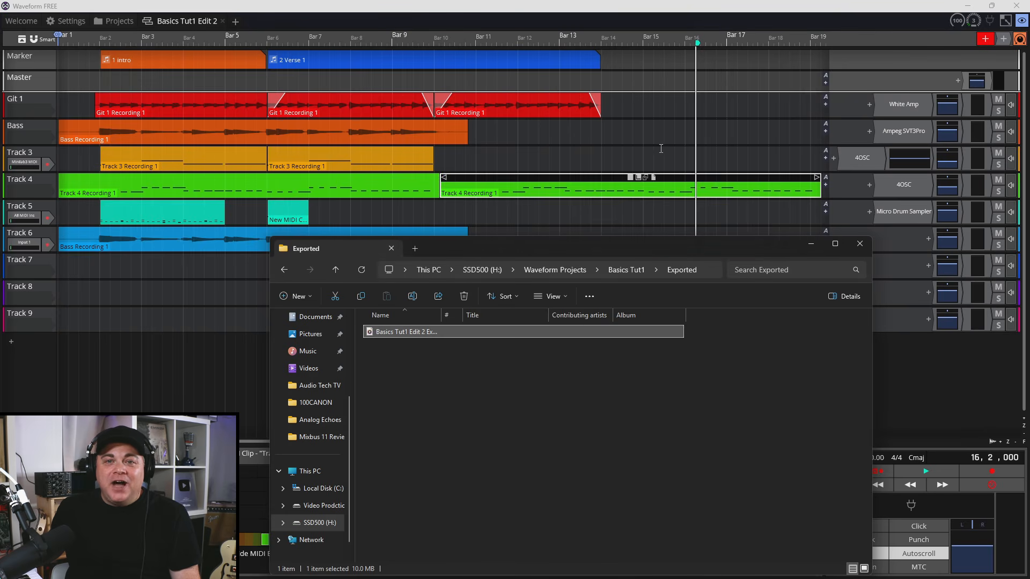